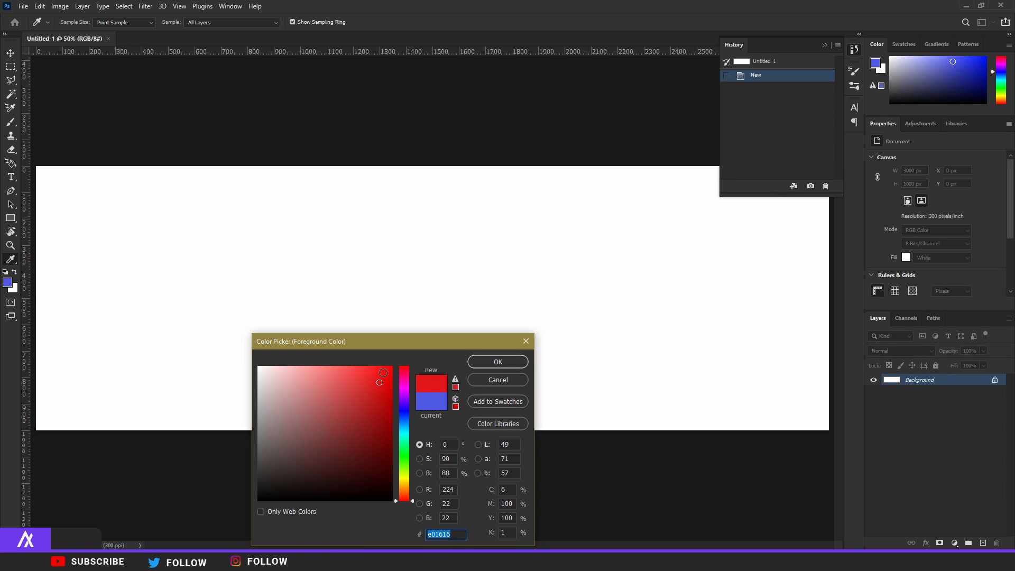
Add the text "XPRESS" in red #e01616 and move it to the middle of the canvas
click(498, 361)
key(t)
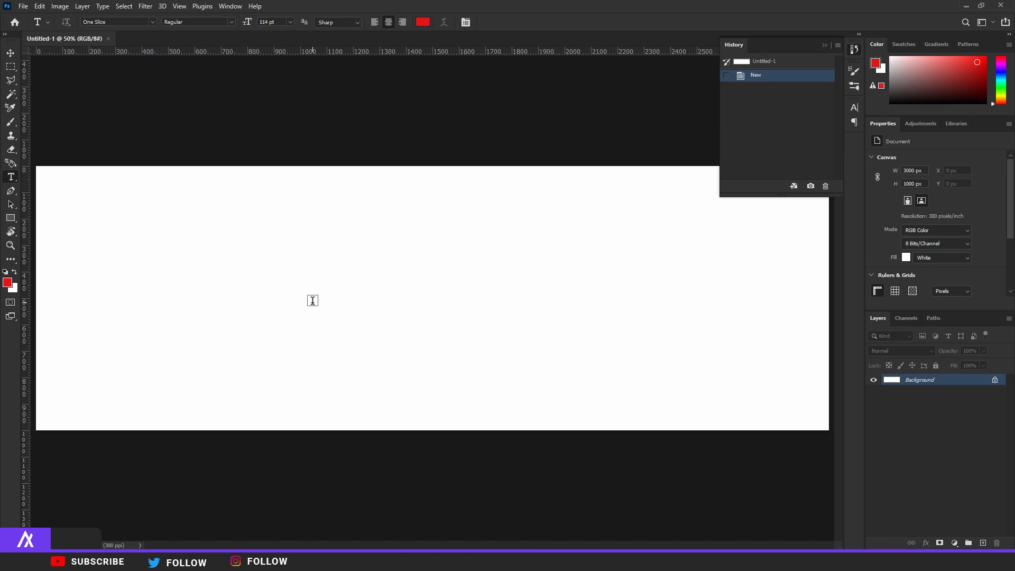
click(287, 336)
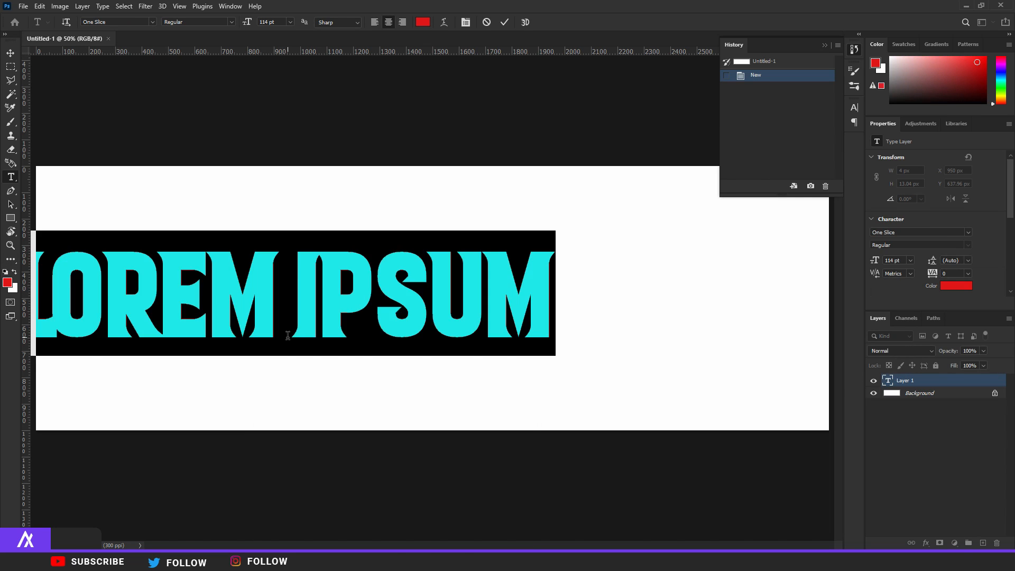
text(XPRESS)
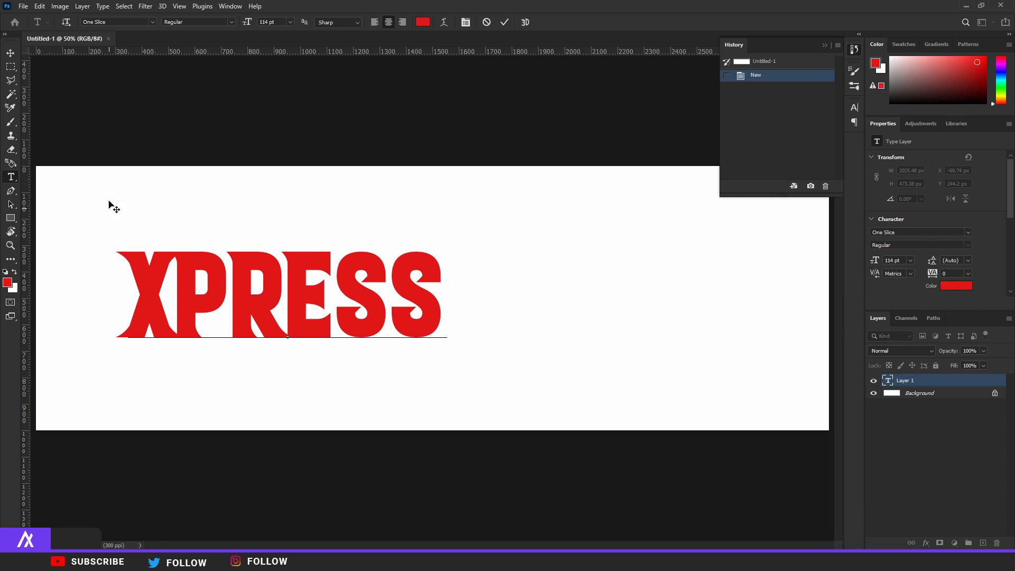
click(10, 53)
drag(246, 285, 401, 288)
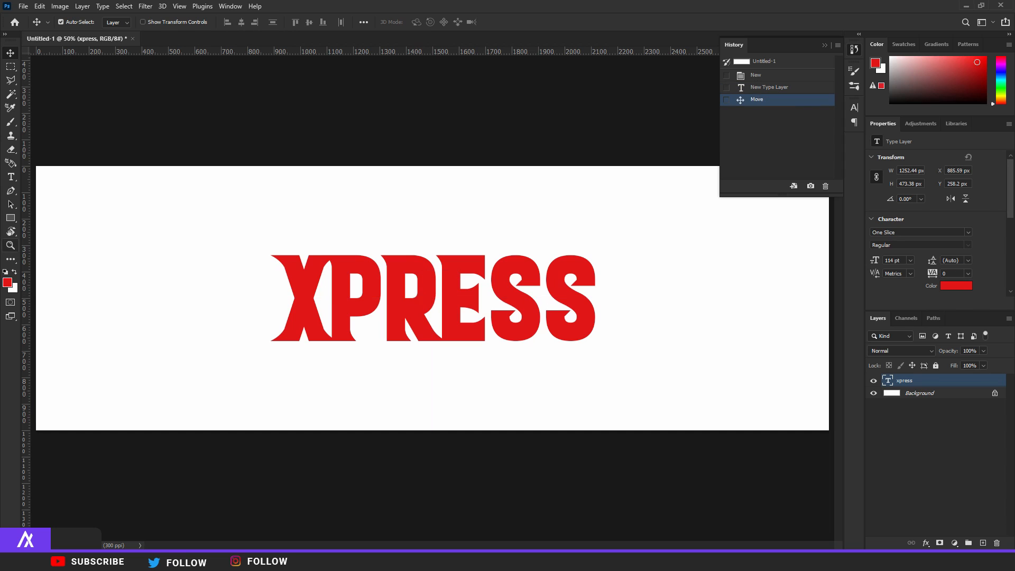
click(12, 178)
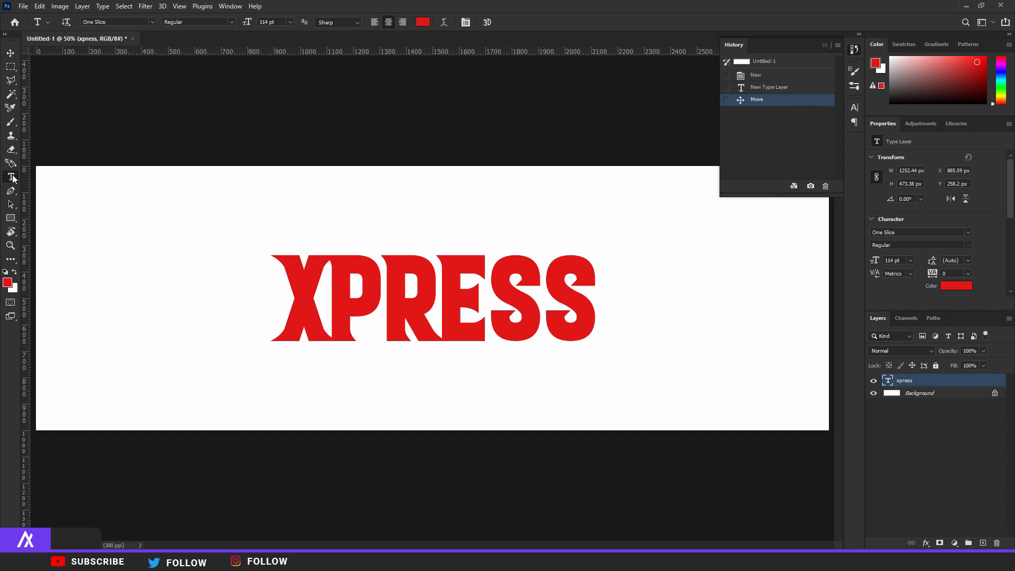
click(14, 54)
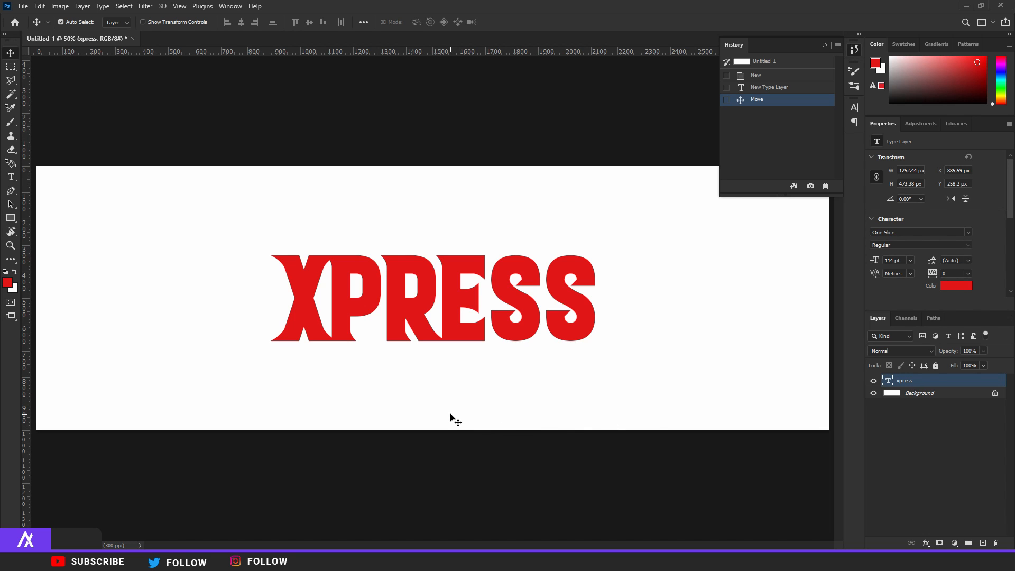
click(23, 6)
click(31, 17)
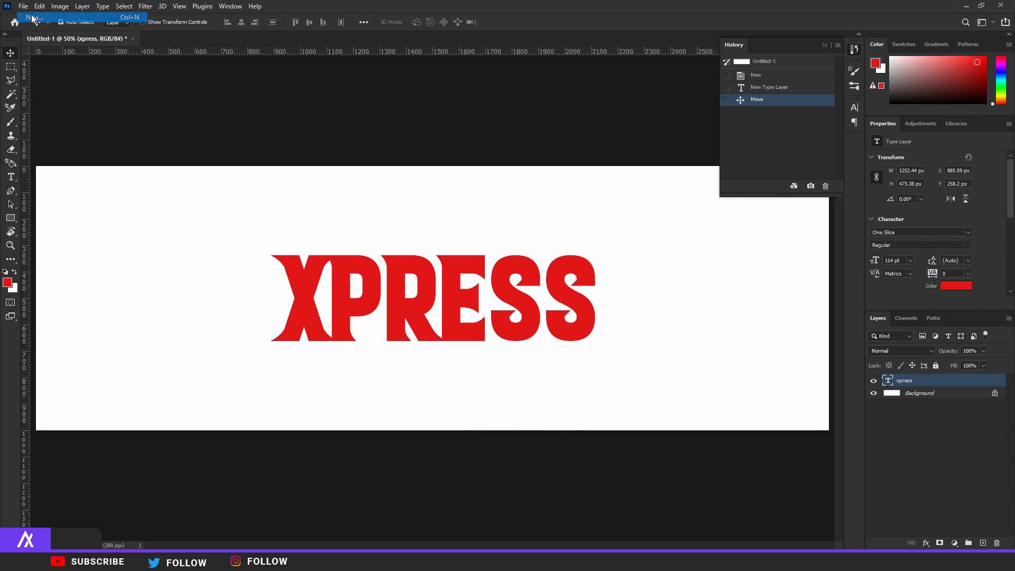
text(3000)
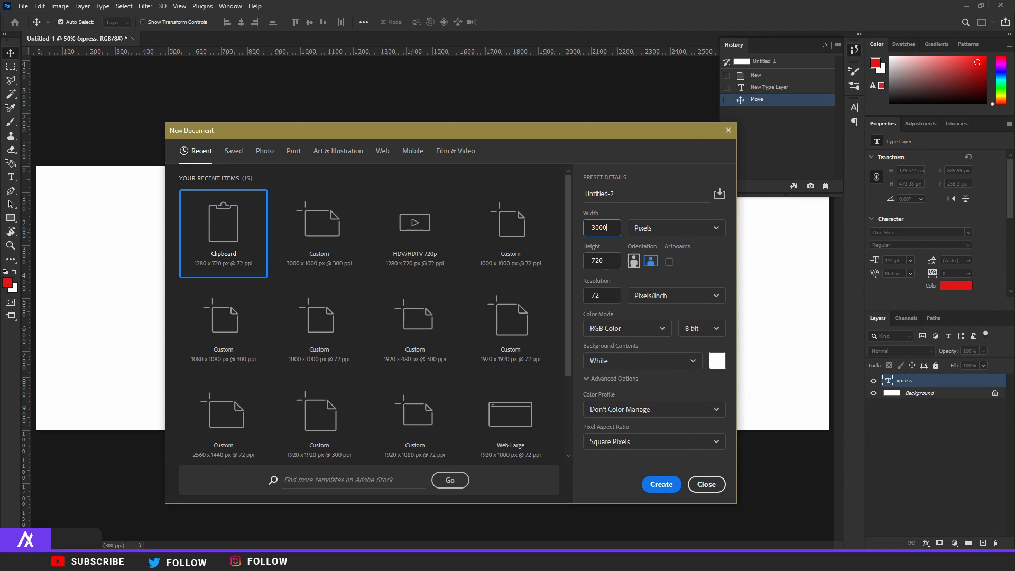
key(Tab)
text(1000)
click(695, 485)
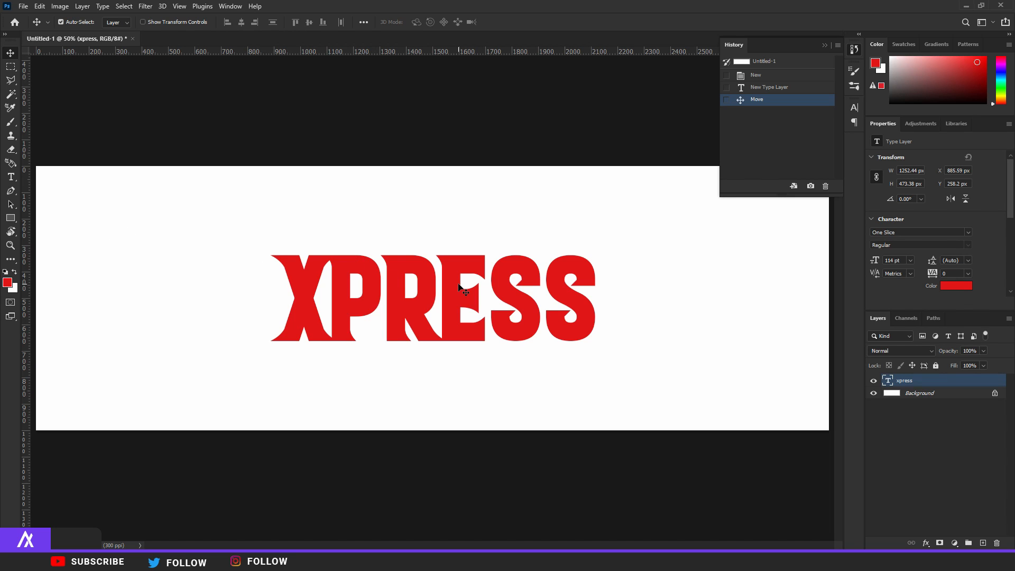
Duplicate the xpress text layer and give the original layer underneath a dark #260808 Color Overlay
key(ctrl+j)
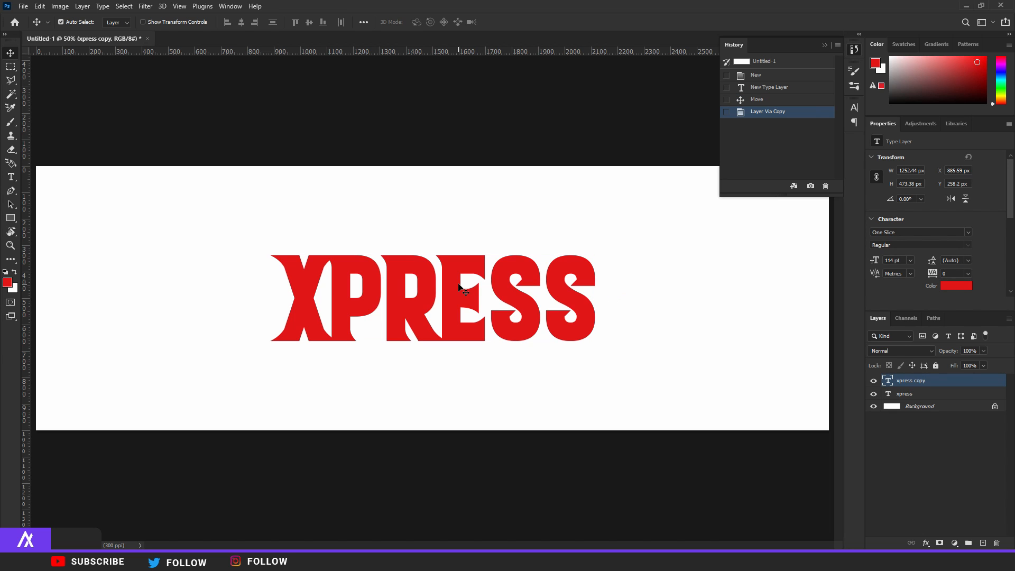
scroll(498, 335, up, 5)
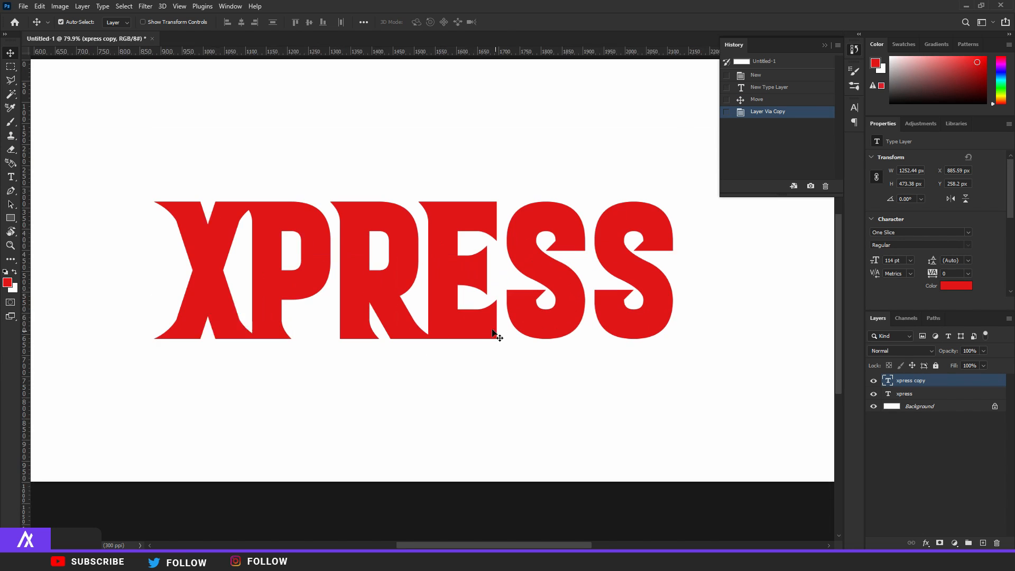
click(940, 394)
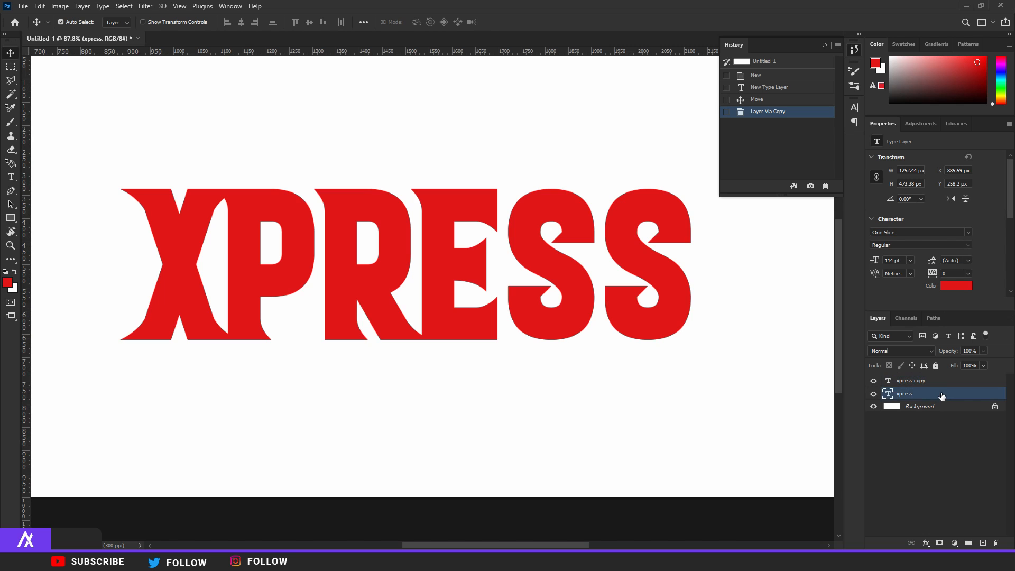
double_click(941, 395)
click(622, 401)
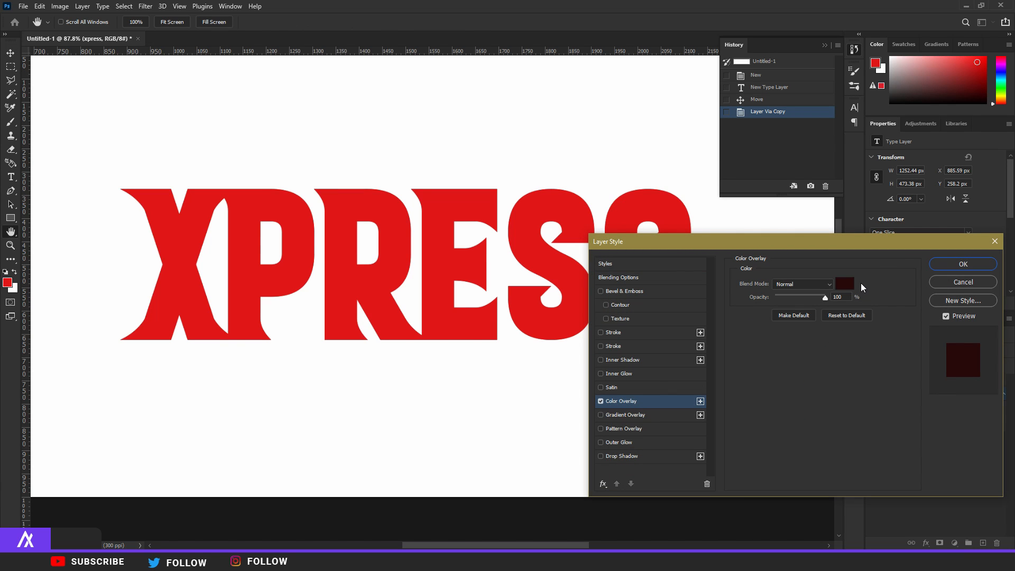
click(852, 283)
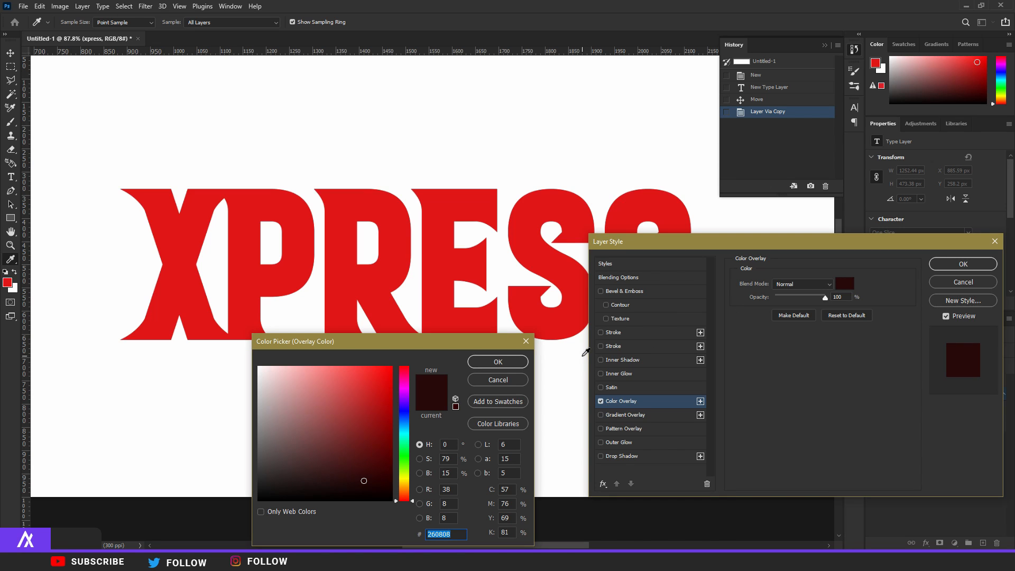
click(511, 366)
click(963, 264)
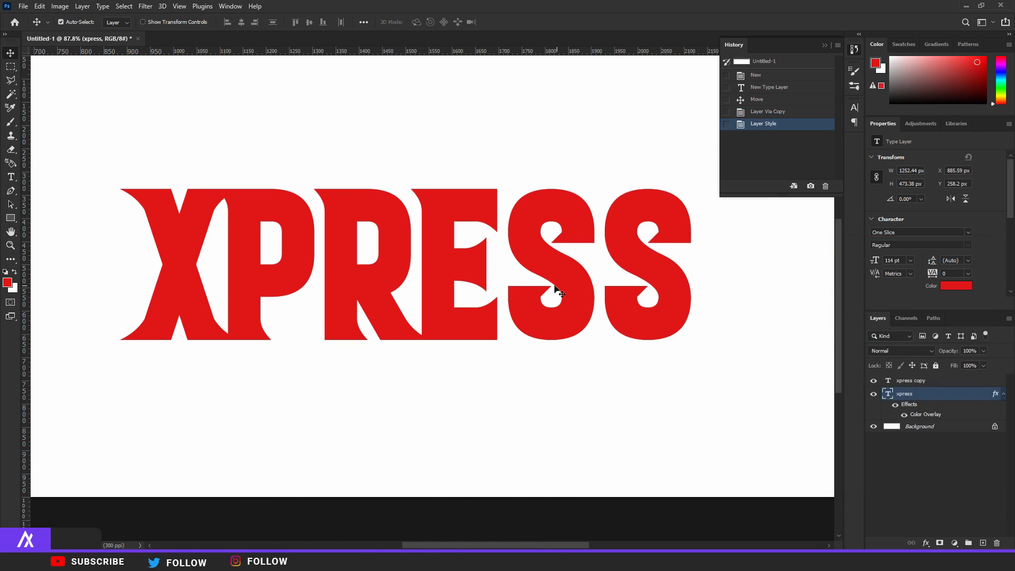
Nudge the dark xpress layer straight down 30 px below the red copy to form an offset shadow
key(Down)
key(Down)
key(Down)
key(Down)
key(Down)
key(Down)
key(Down)
key(Down)
key(Down)
key(Down)
key(Down)
key(Down)
key(Down)
key(Down)
key(Down)
key(Down)
key(Down)
key(Down)
key(Down)
key(Down)
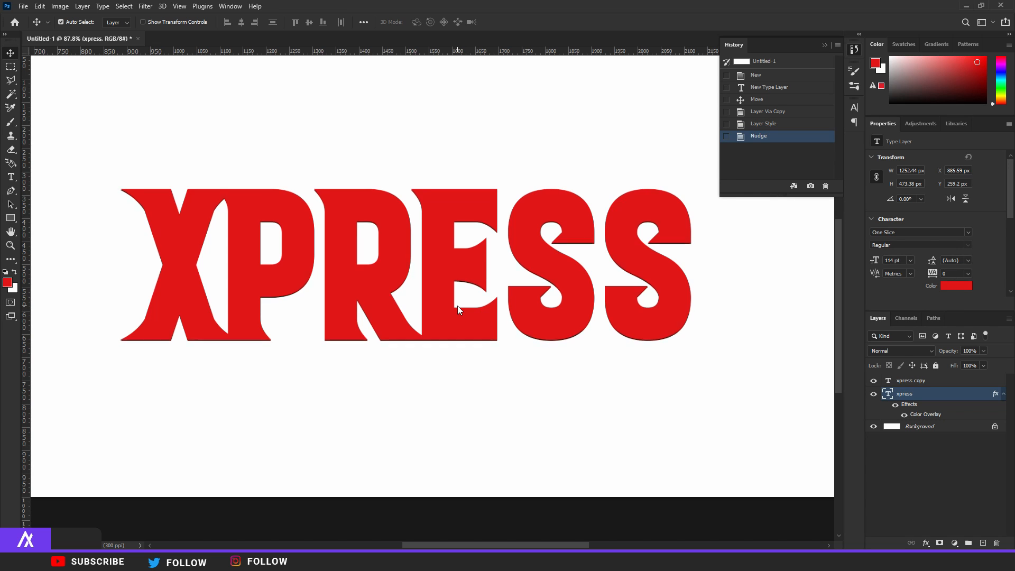
key(Down)
key(Down)
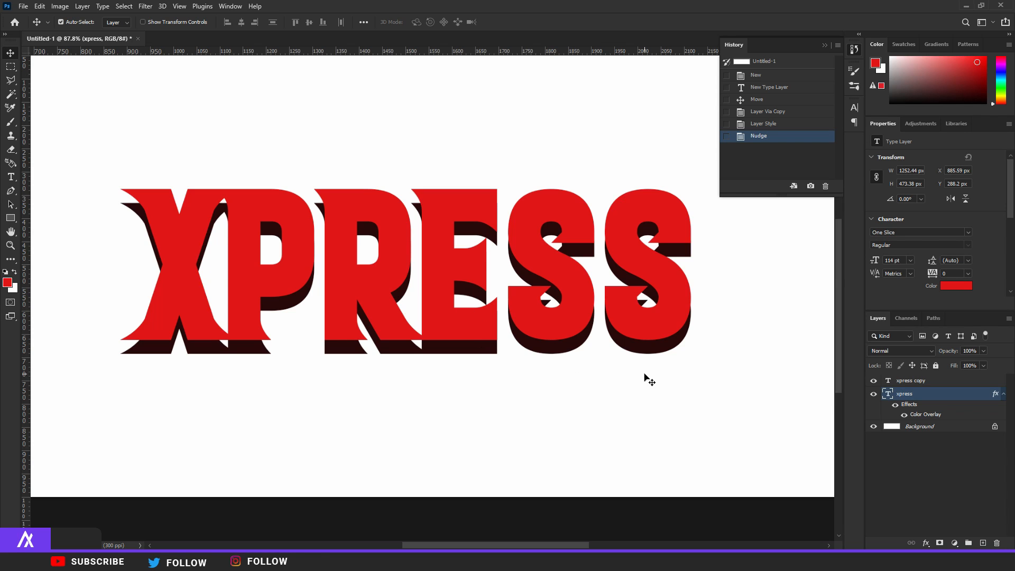
Scale the dark xpress layer proportionally about its centre to about 91.8% with Free Transform
key(ctrl+t)
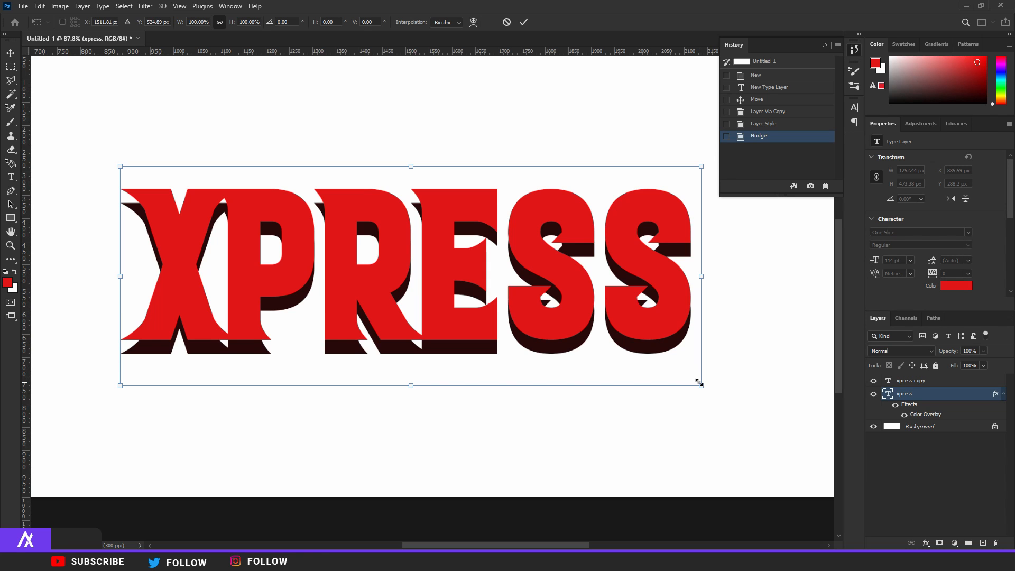
drag(700, 386, 676, 382)
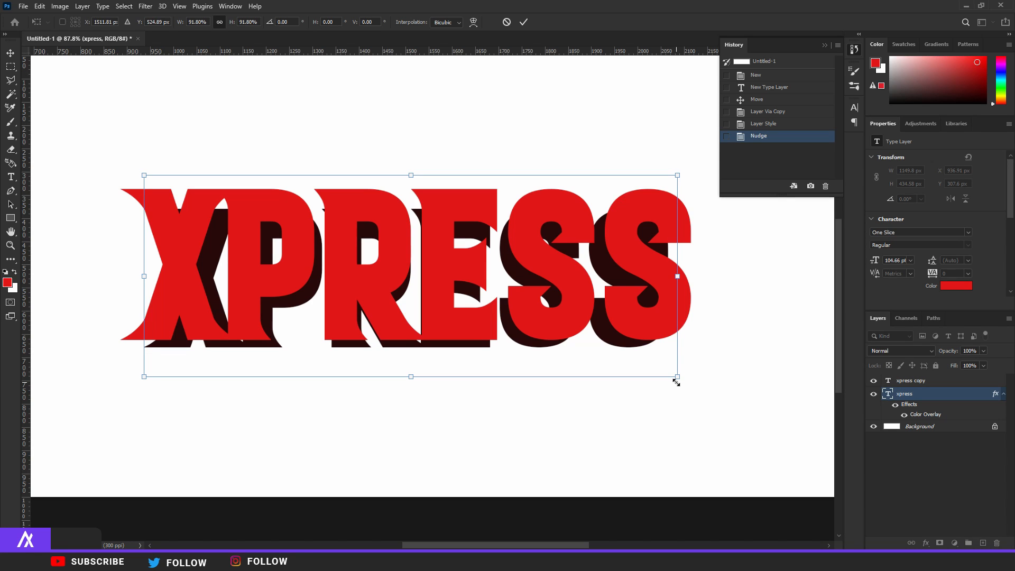
key(Return)
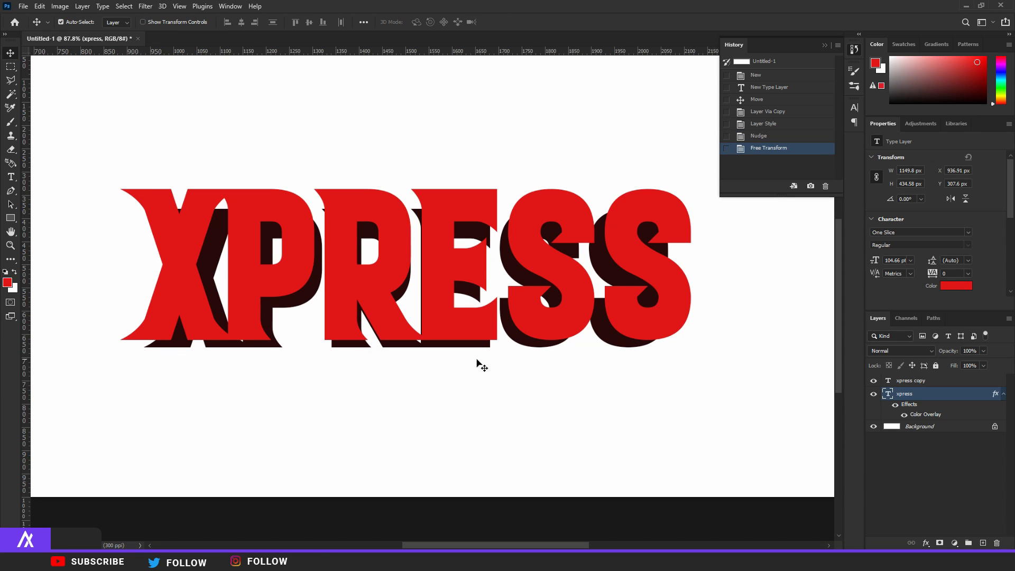
Create a new layer above the dark xpress layer and set the foreground color to #260808 sampled from the shadow text
click(981, 543)
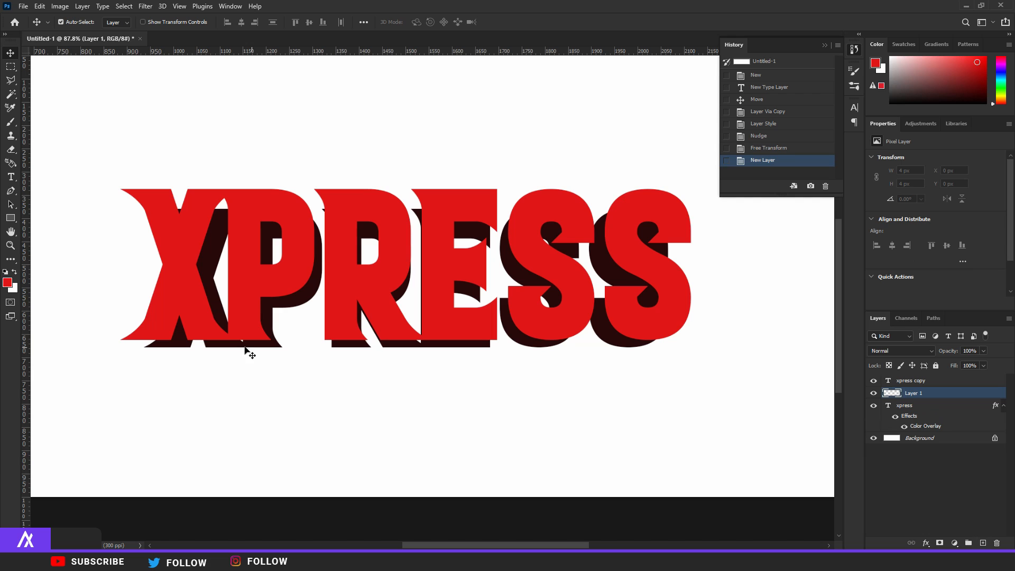
click(8, 282)
click(363, 313)
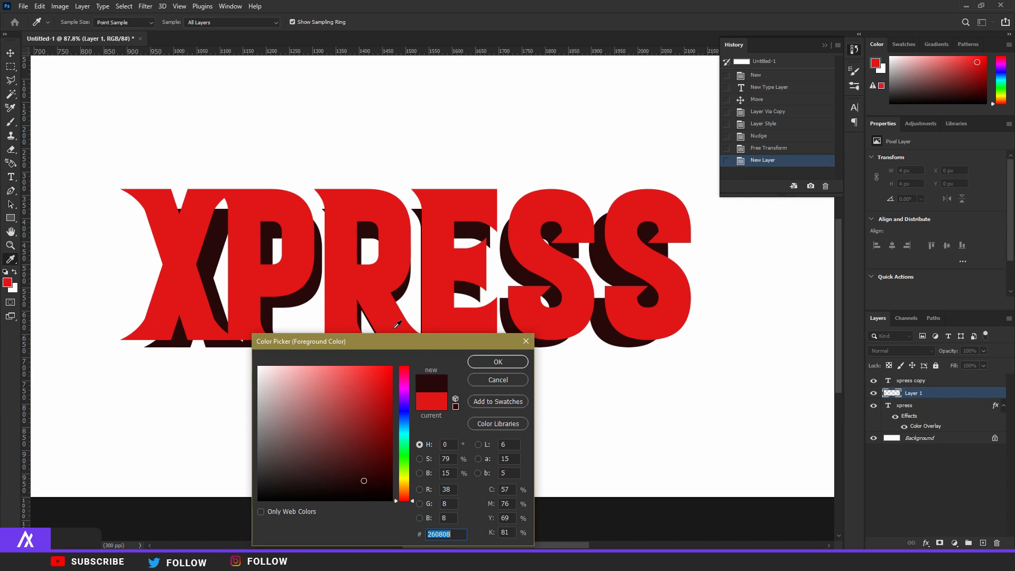
click(491, 363)
key(v)
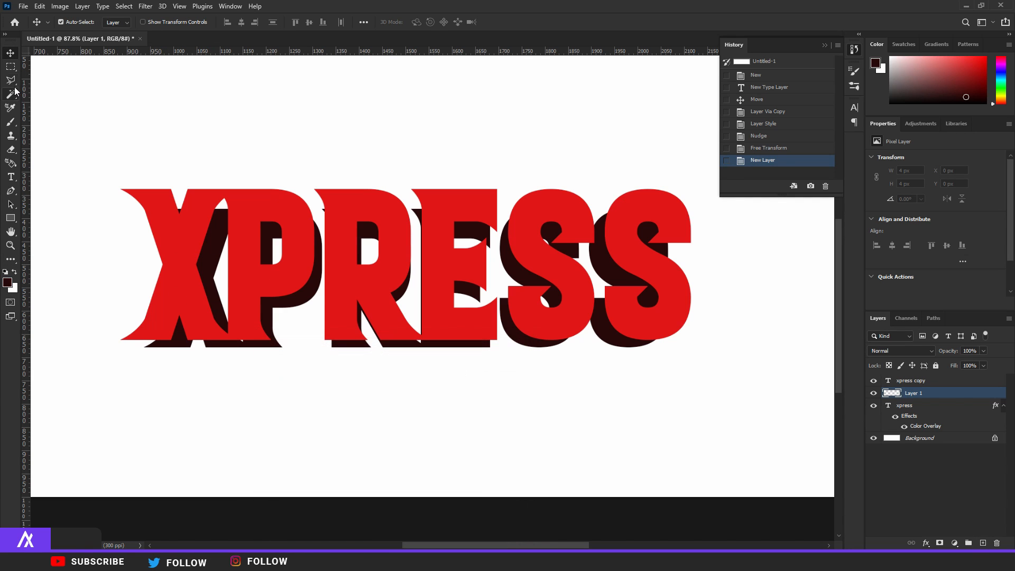
Connect the X's lower-left tip to its shadow with a Polygonal Lasso selection filled with the dark foreground color, and deselect
key(l)
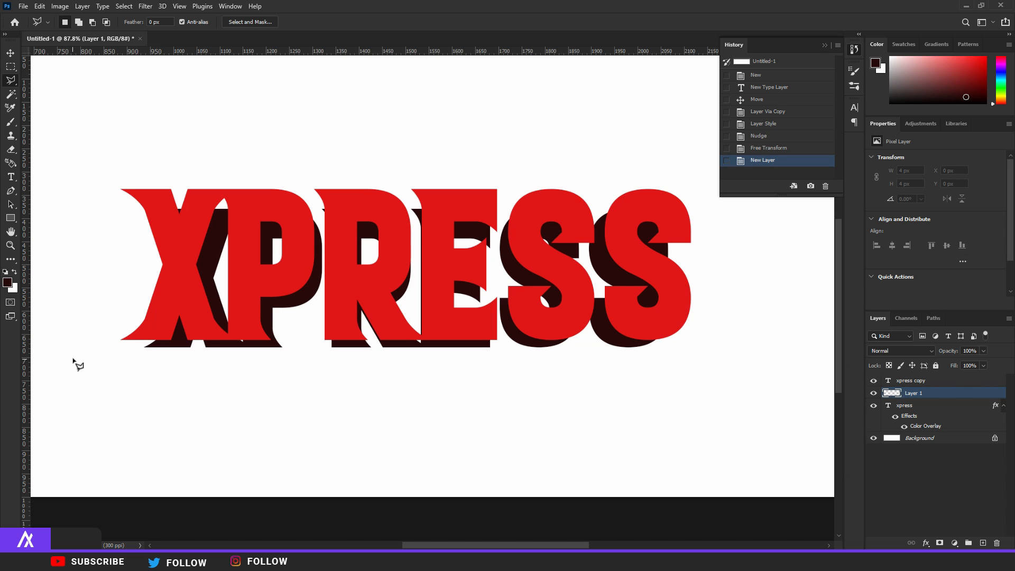
scroll(77, 355, up, 8)
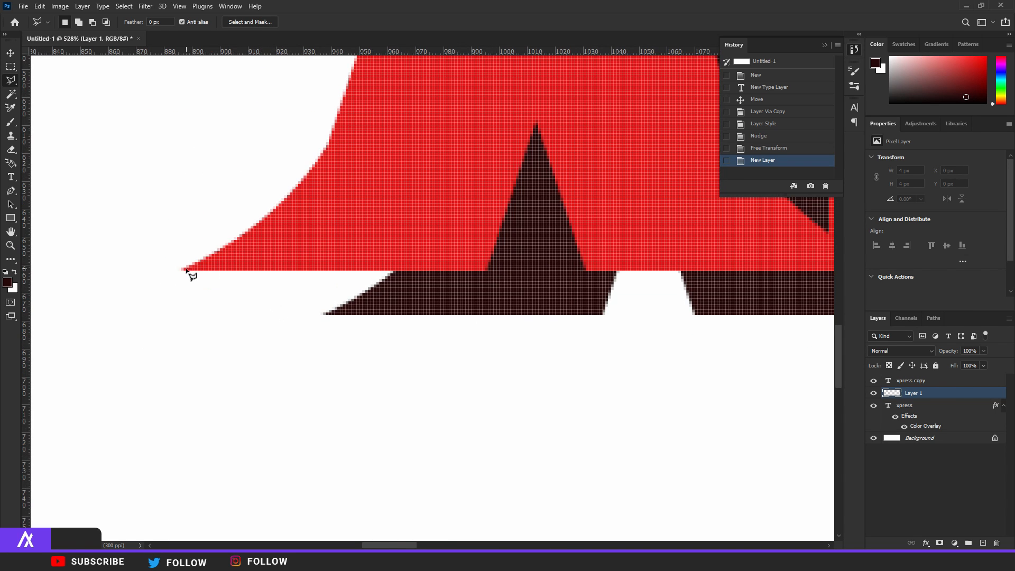
click(181, 269)
click(326, 314)
click(438, 271)
click(417, 249)
click(313, 249)
click(183, 269)
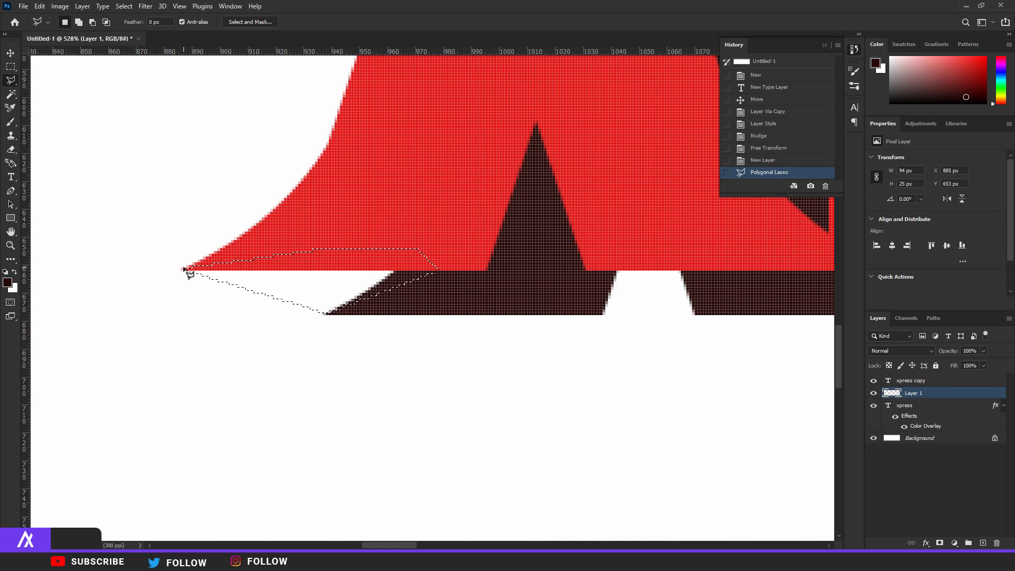
key(alt+BackSpace)
key(ctrl+d)
Select the gap between the X's right foot and its shadow with the Polygonal Lasso, fill it with the dark color and deselect
scroll(441, 338, down, 4)
scroll(434, 331, down, 2)
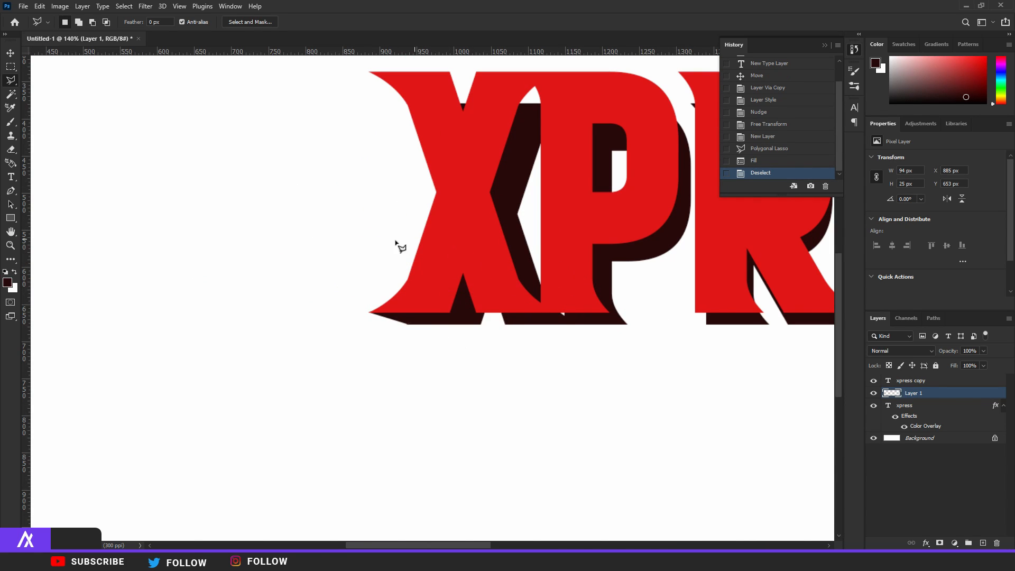
scroll(484, 327, up, 5)
scroll(468, 299, up, 2)
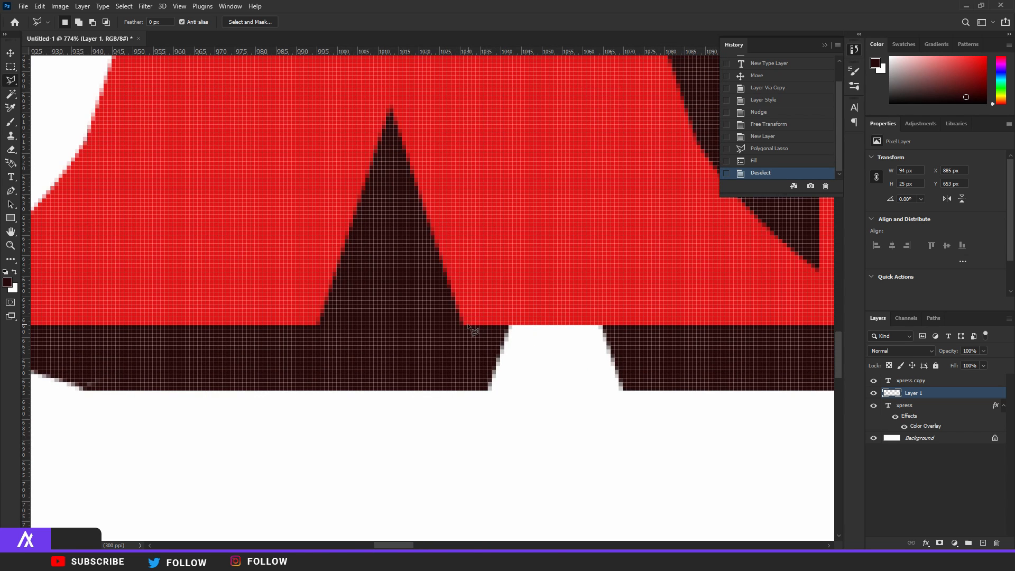
click(621, 388)
click(671, 357)
click(603, 292)
click(465, 325)
click(467, 326)
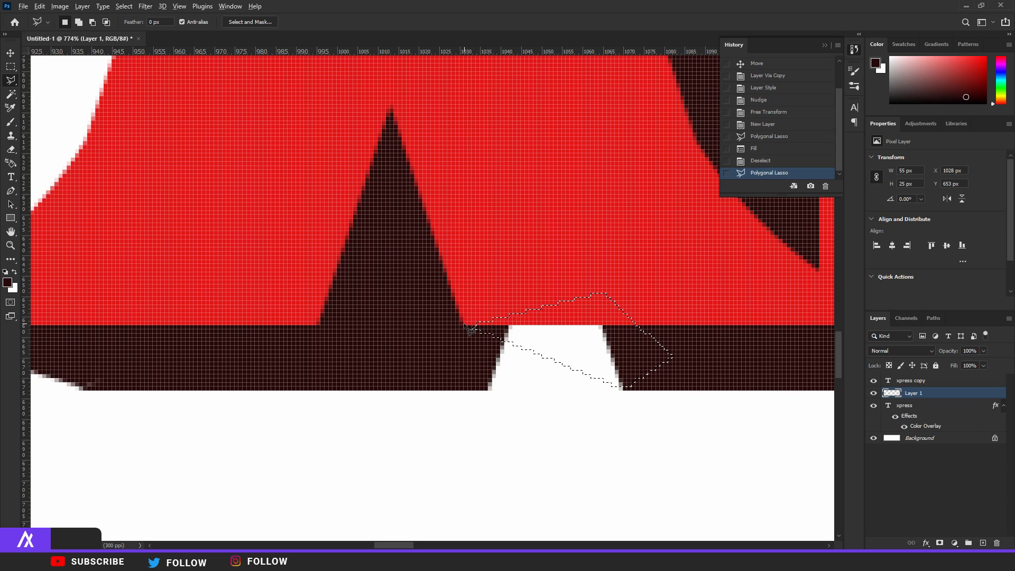
key(alt+BackSpace)
key(ctrl+d)
Lasso the small white gap under the base of the P, fill it with the dark foreground color and deselect
scroll(467, 327, down, 3)
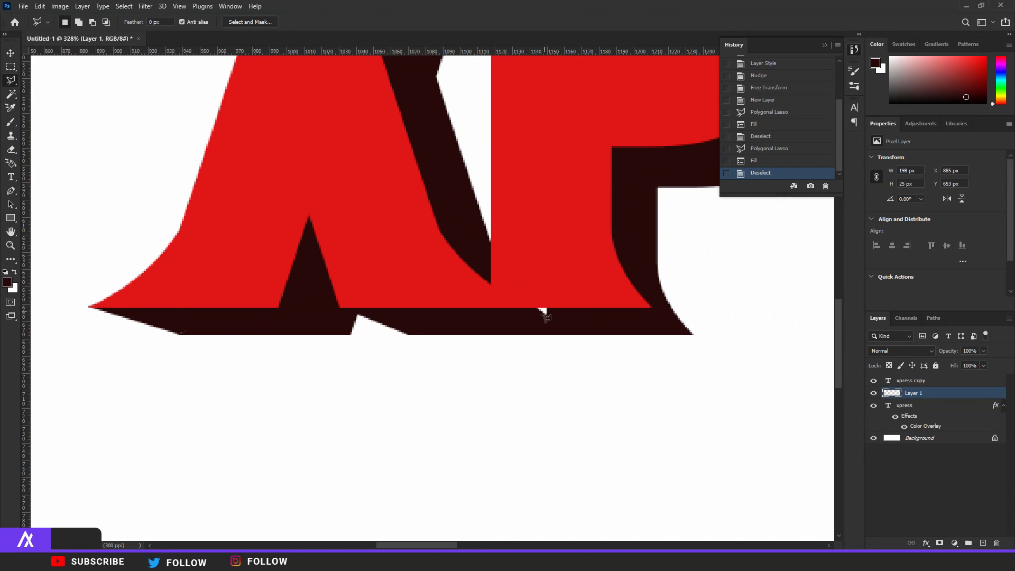
click(517, 309)
click(541, 322)
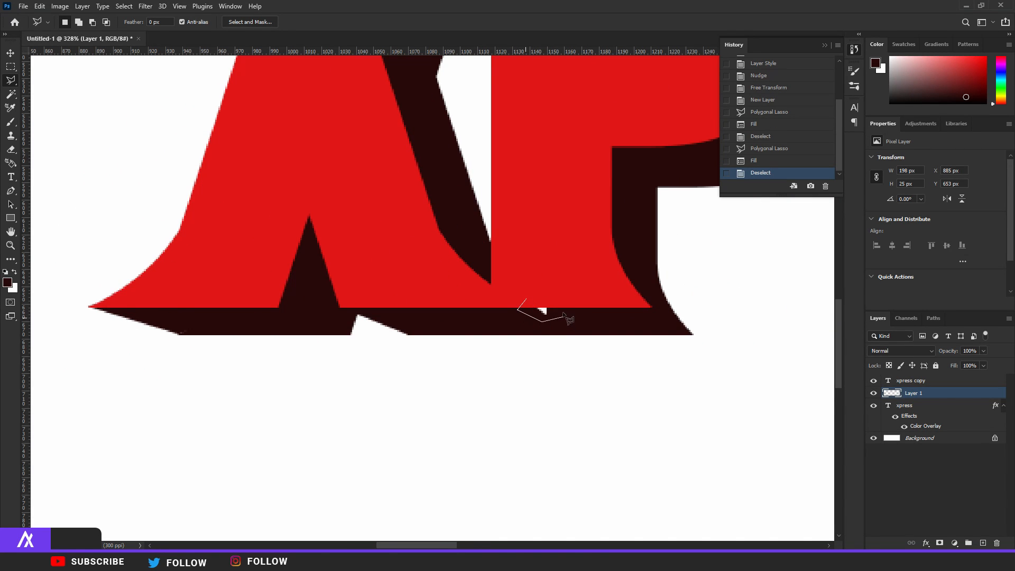
double_click(524, 299)
key(alt+BackSpace)
key(ctrl+d)
Lasso a wedge along the left edge of the X's top notch, fill it with the dark foreground color and deselect
scroll(529, 305, down, 3)
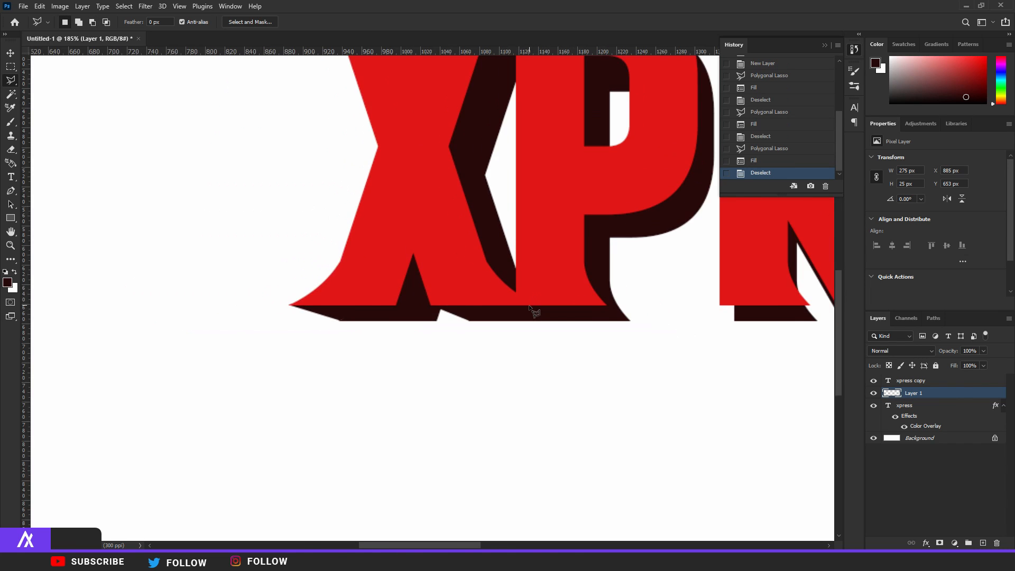
scroll(529, 305, down, 2)
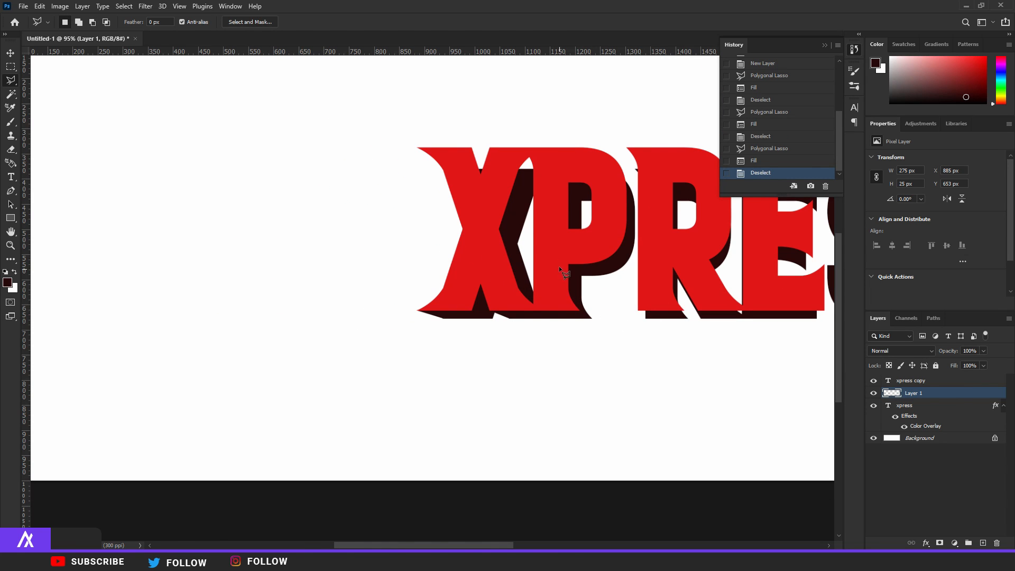
scroll(476, 148, up, 3)
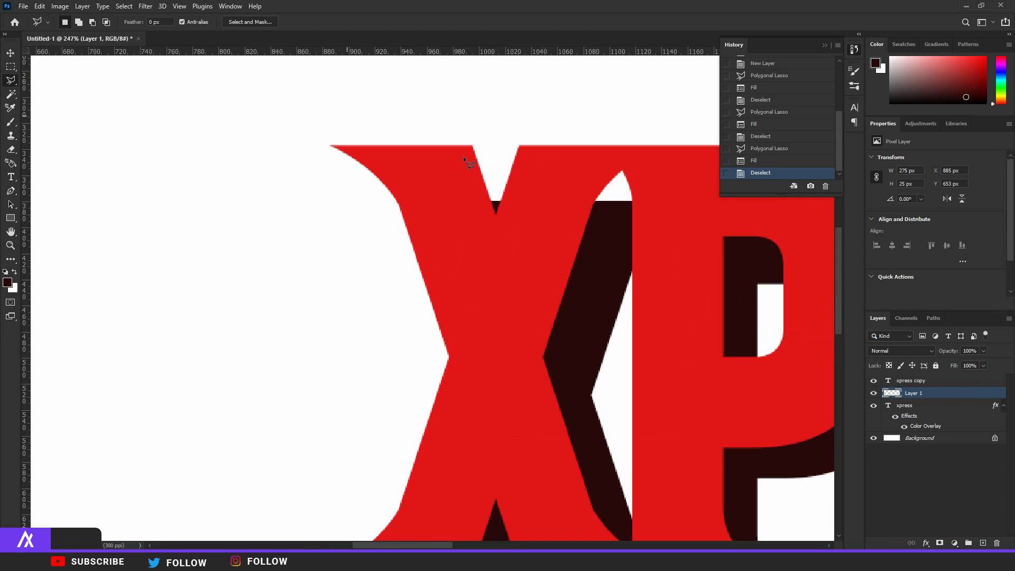
click(473, 146)
click(511, 211)
click(481, 239)
click(446, 189)
click(472, 146)
key(alt+BackSpace)
key(ctrl+d)
scroll(471, 146, down, 3)
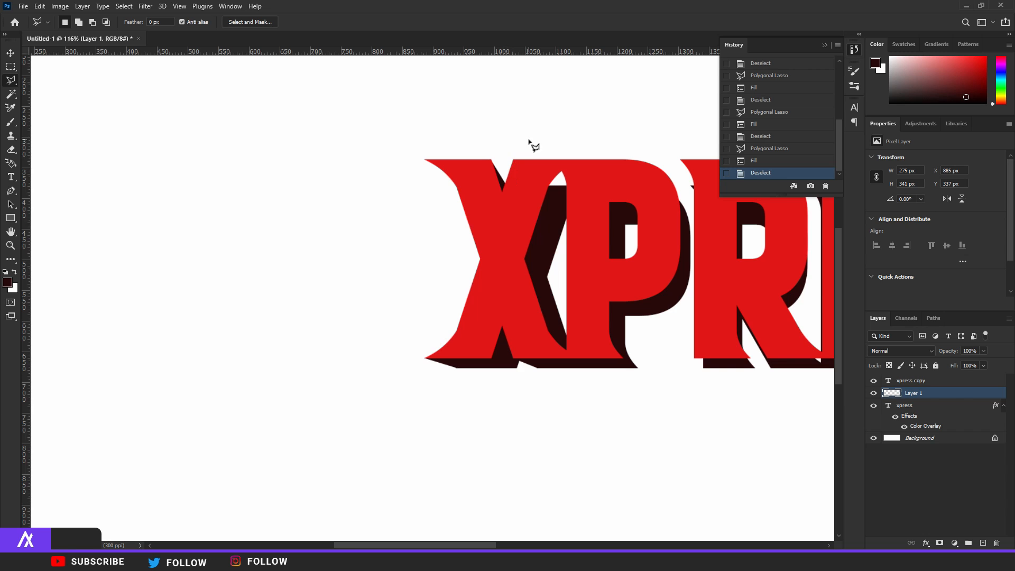
Select the white gap at the top between the X and the P with the Polygonal Lasso, fill it with the dark color and deselect
scroll(584, 159, up, 3)
click(520, 170)
click(479, 229)
click(540, 252)
click(581, 207)
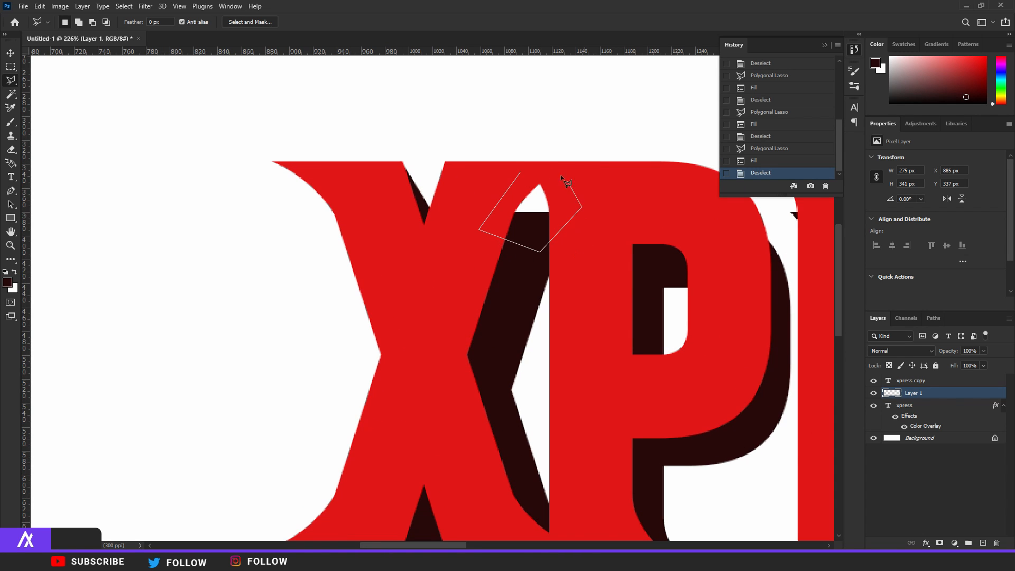
click(518, 171)
key(alt+BackSpace)
key(ctrl+d)
scroll(521, 174, down, 5)
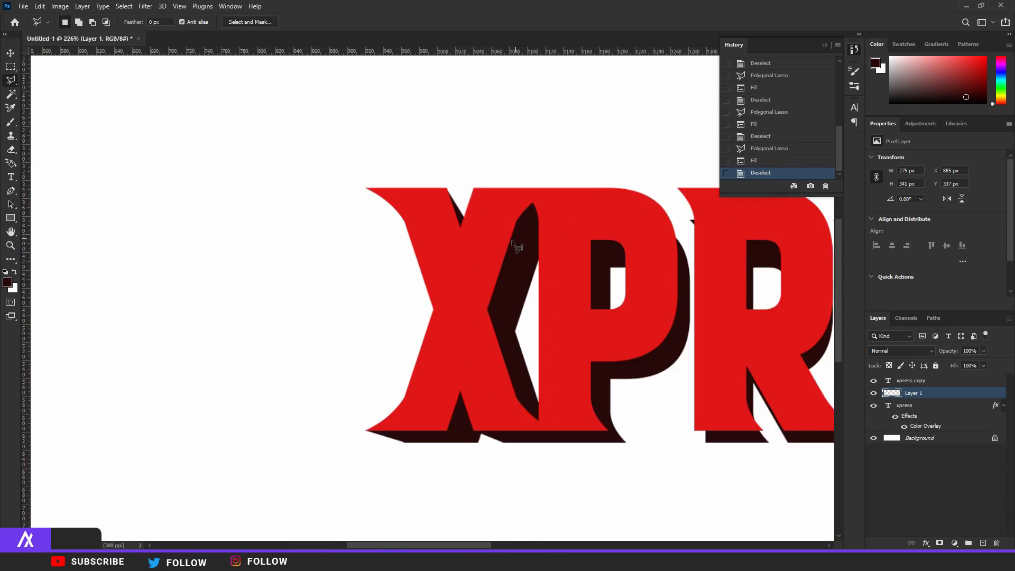
Lasso the gap beside the tip of the R's left foot, fill it with the dark foreground color and deselect
scroll(565, 228, up, 6)
click(735, 351)
click(759, 401)
click(720, 397)
click(708, 349)
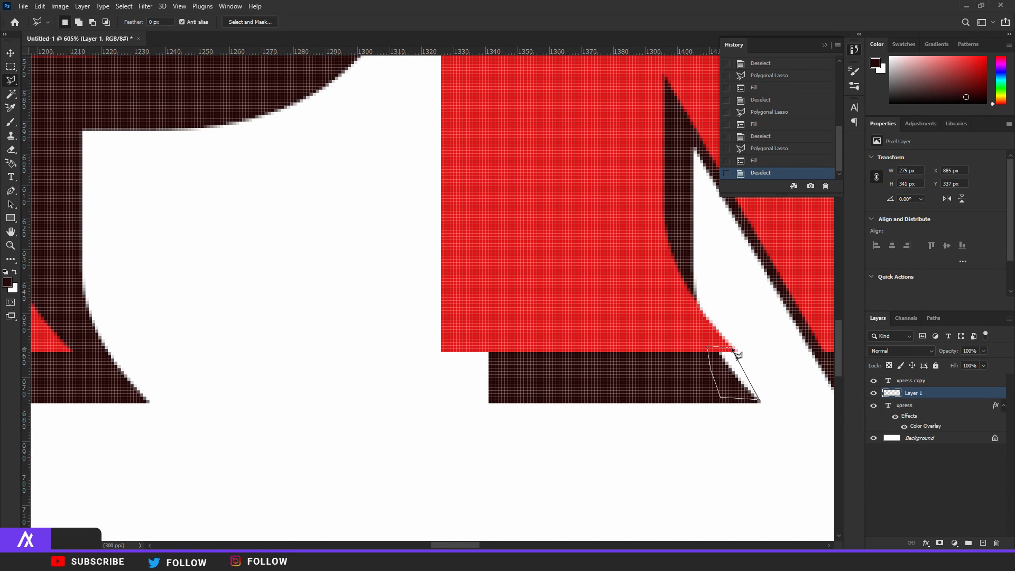
click(734, 351)
key(alt+BackSpace)
key(ctrl+d)
Connect the R's lower-left corner to its shadow with a Polygonal Lasso selection filled with the dark color, and deselect
click(441, 351)
click(489, 402)
click(536, 361)
click(447, 354)
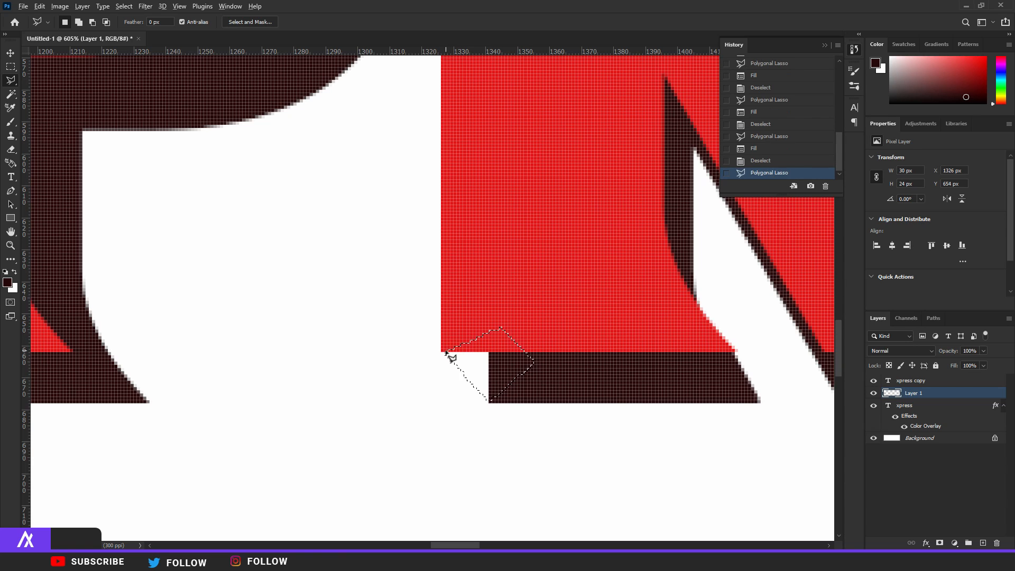
key(alt+BackSpace)
key(ctrl+d)
scroll(456, 351, down, 5)
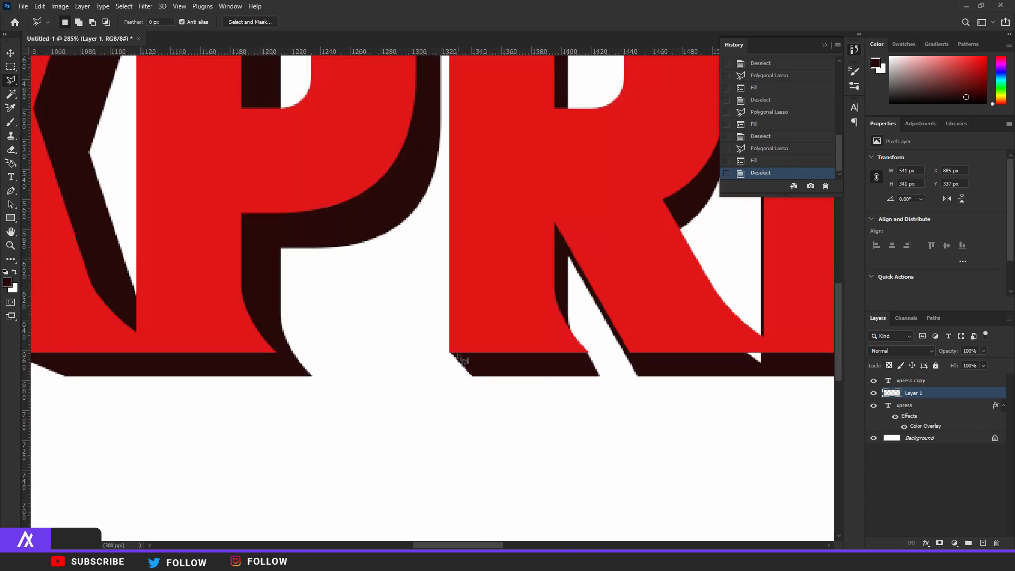
Lasso the small white gap under the R's right foot beside the E, fill it with the dark color and deselect
scroll(614, 352, up, 4)
click(726, 342)
click(712, 358)
click(723, 374)
click(754, 382)
click(777, 371)
click(760, 352)
click(727, 342)
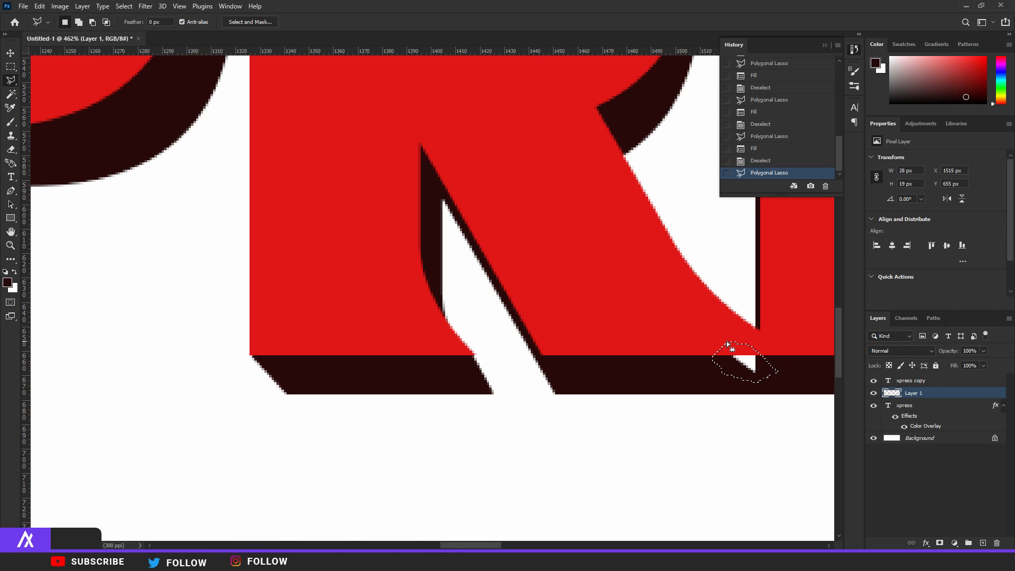
key(alt+BackSpace)
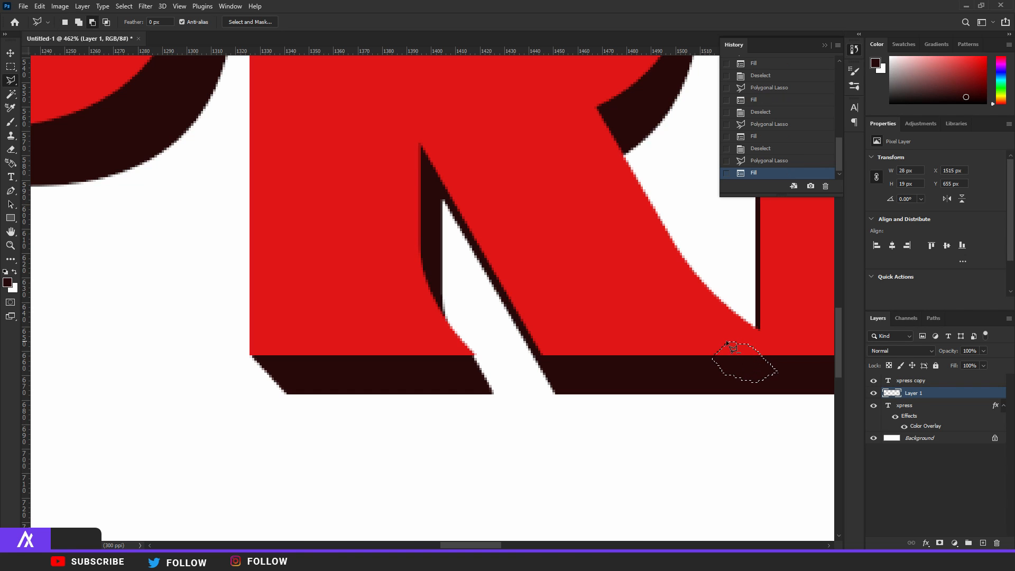
key(ctrl+d)
scroll(563, 291, down, 6)
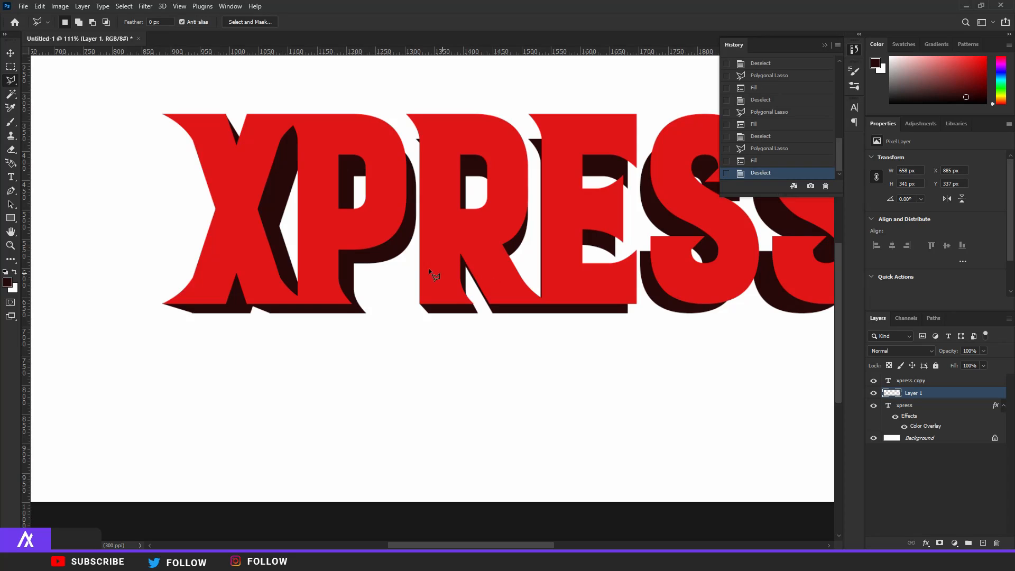
Lasso a wedge from the R's top-left serif tip to its shadow, fill it with the dark foreground color and deselect
scroll(406, 118, up, 5)
click(429, 97)
click(476, 211)
click(545, 219)
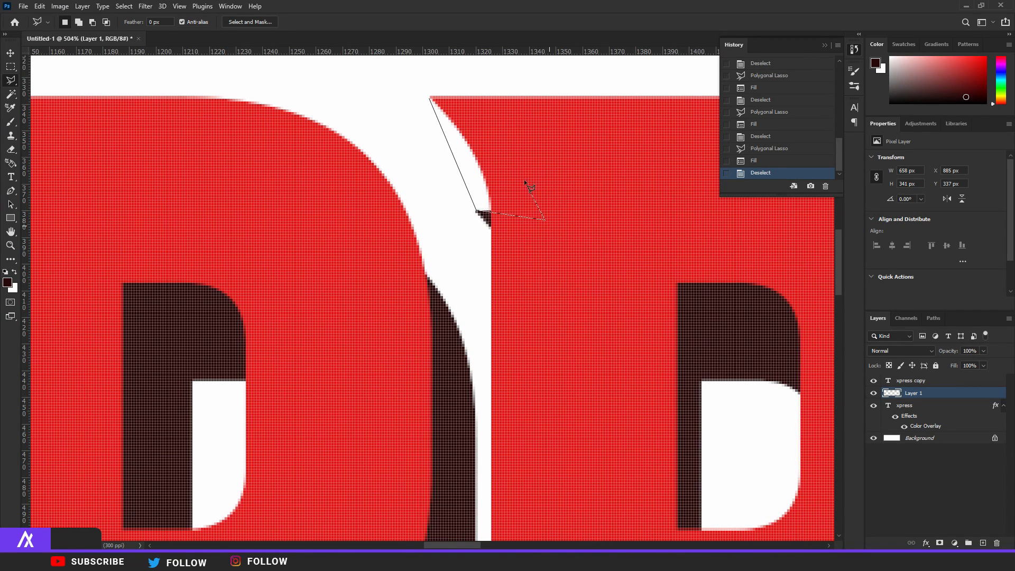
click(431, 99)
key(alt+BackSpace)
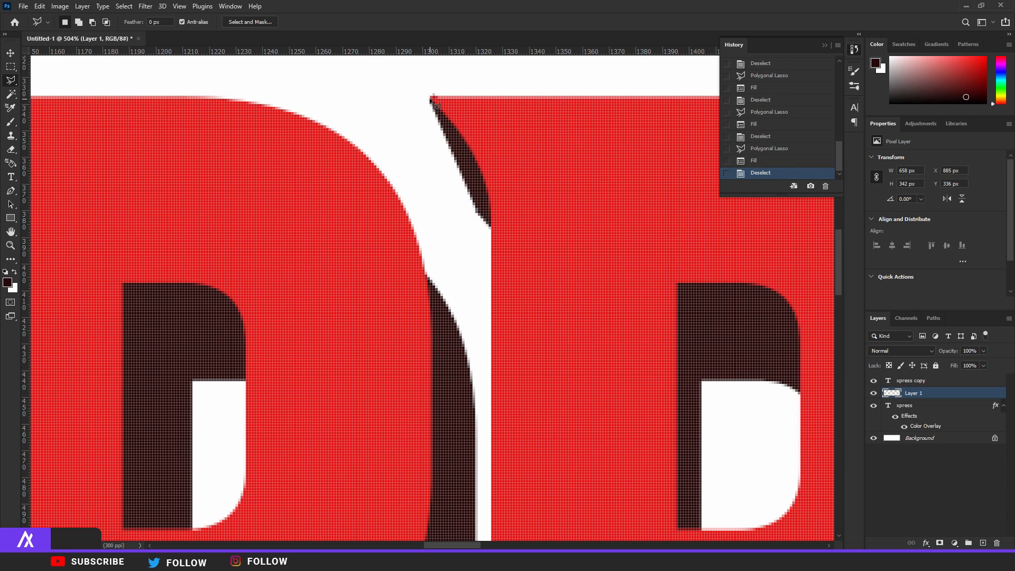
key(ctrl+d)
scroll(491, 216, down, 3)
scroll(539, 221, down, 3)
Lasso the gap between the E's top-left serif and its shadow, fill it with the dark color and deselect
scroll(641, 218, up, 5)
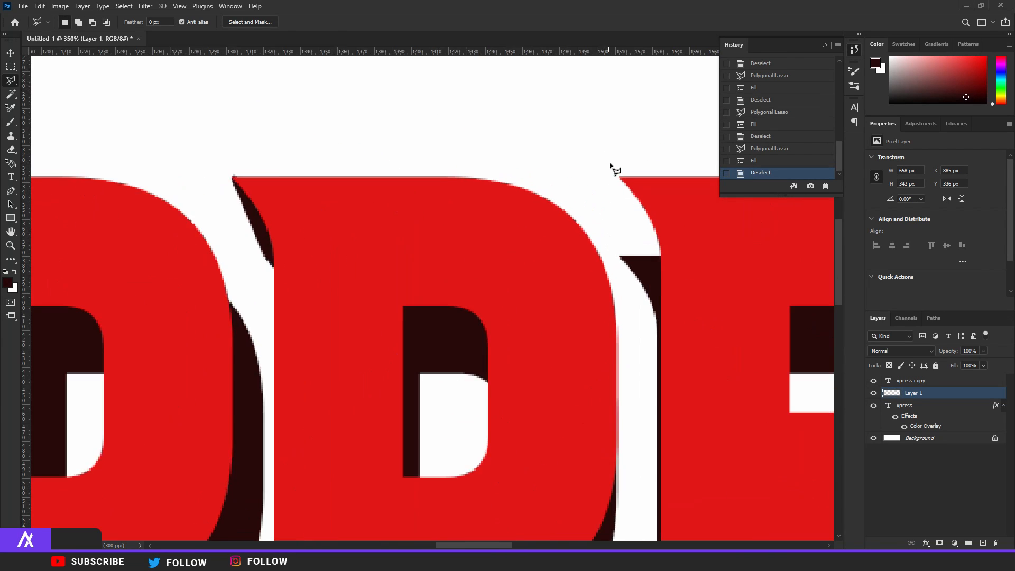
click(612, 170)
click(612, 286)
click(706, 312)
click(720, 267)
click(633, 169)
click(612, 171)
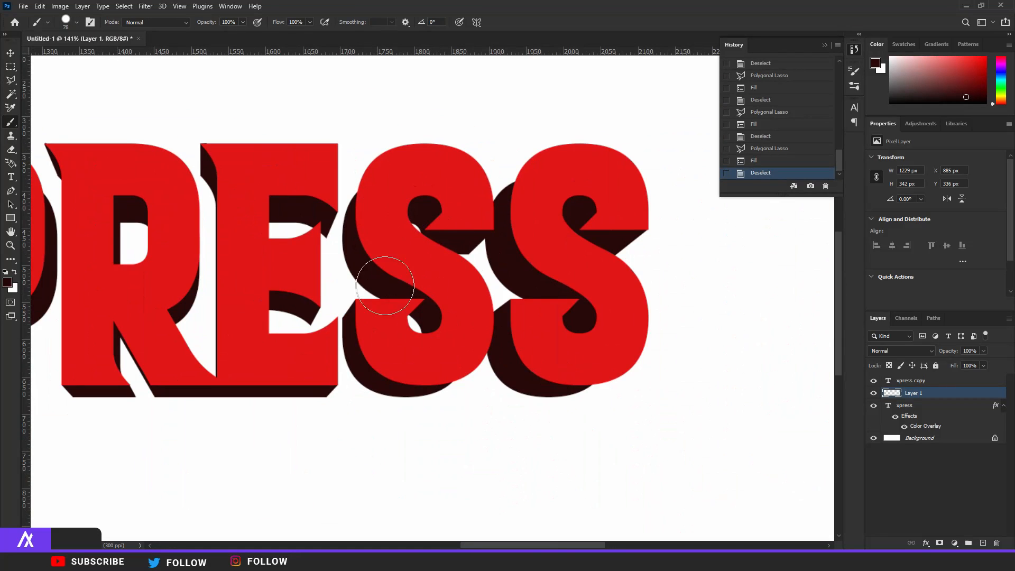
Paint the dark color along the P's upper-right curve with a round brush at 100% hardness, joining the curve smoothly to its shadow
scroll(374, 210, down, 5)
scroll(149, 225, up, 8)
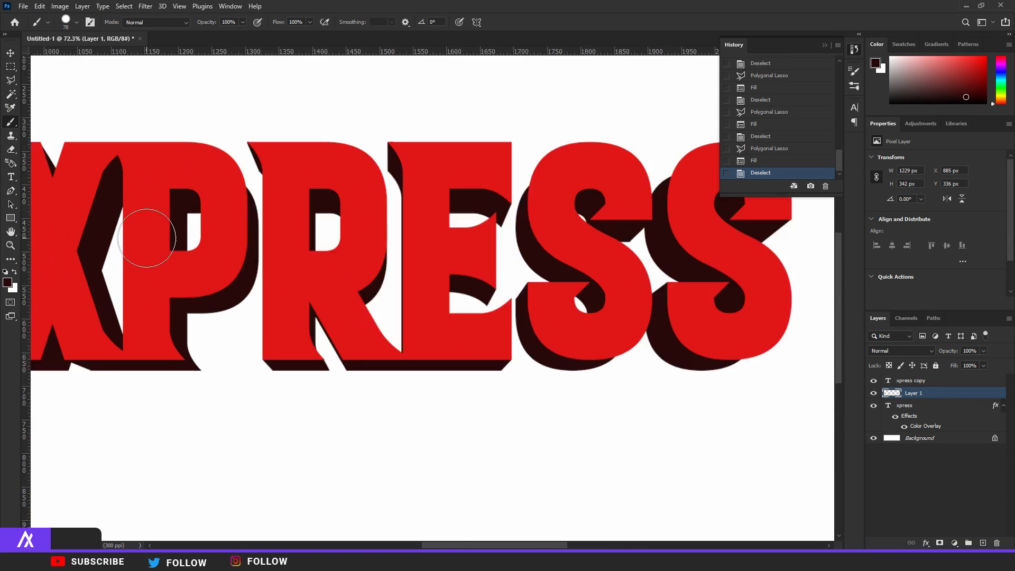
mouse_move(515, 307)
mouse_down()
mouse_move(410, 331)
mouse_move(524, 336)
mouse_up()
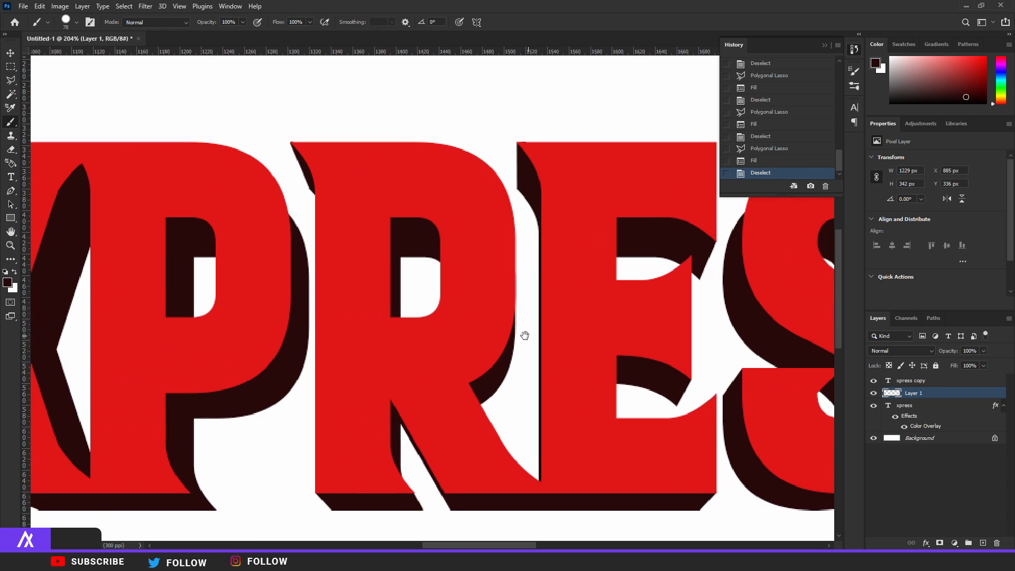
click(77, 23)
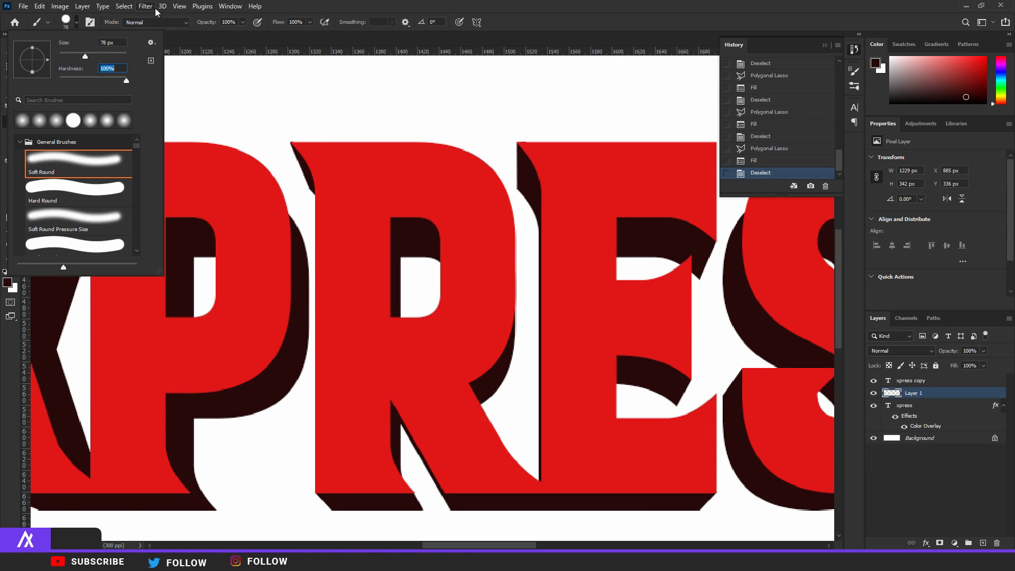
click(195, 6)
click(288, 5)
scroll(172, 171, up, 5)
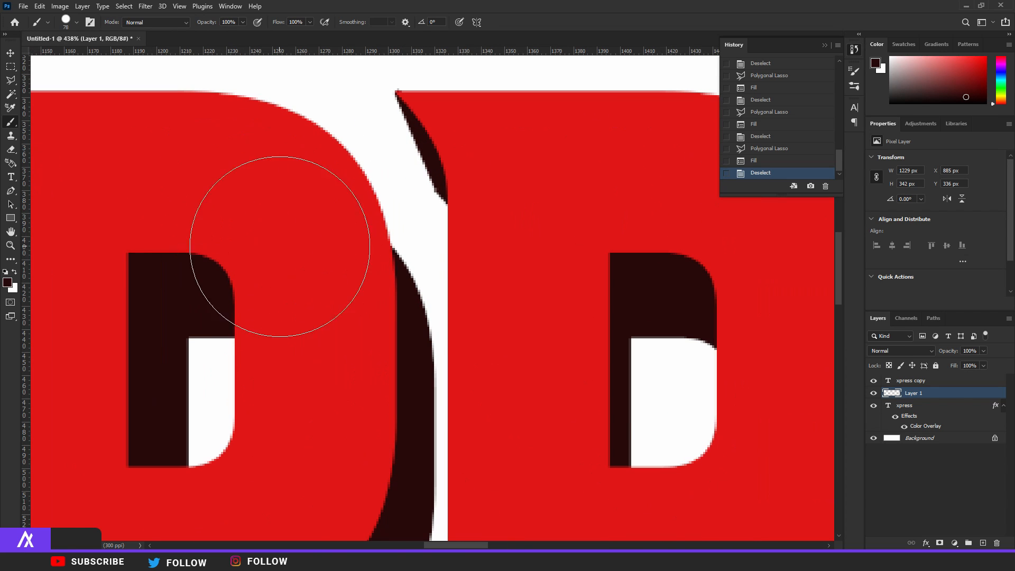
mouse_move(297, 242)
mouse_down()
mouse_move(317, 280)
mouse_move(324, 366)
mouse_move(307, 317)
mouse_up()
mouse_move(292, 234)
mouse_down()
mouse_move(290, 215)
mouse_move(315, 267)
mouse_move(324, 355)
mouse_up()
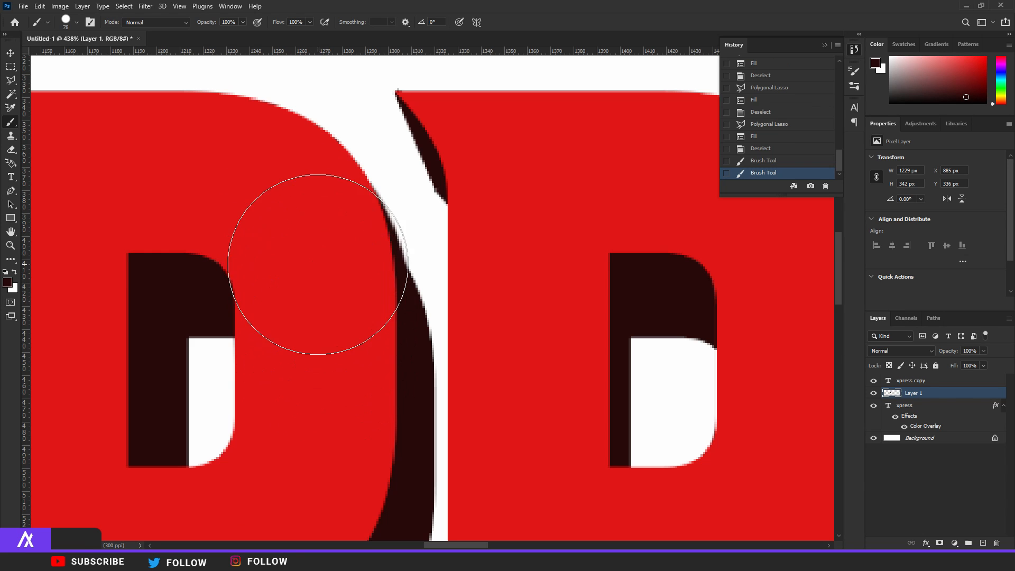
drag(325, 284, 280, 280)
mouse_move(280, 208)
mouse_down()
mouse_move(295, 260)
mouse_move(274, 200)
mouse_up()
click(291, 236)
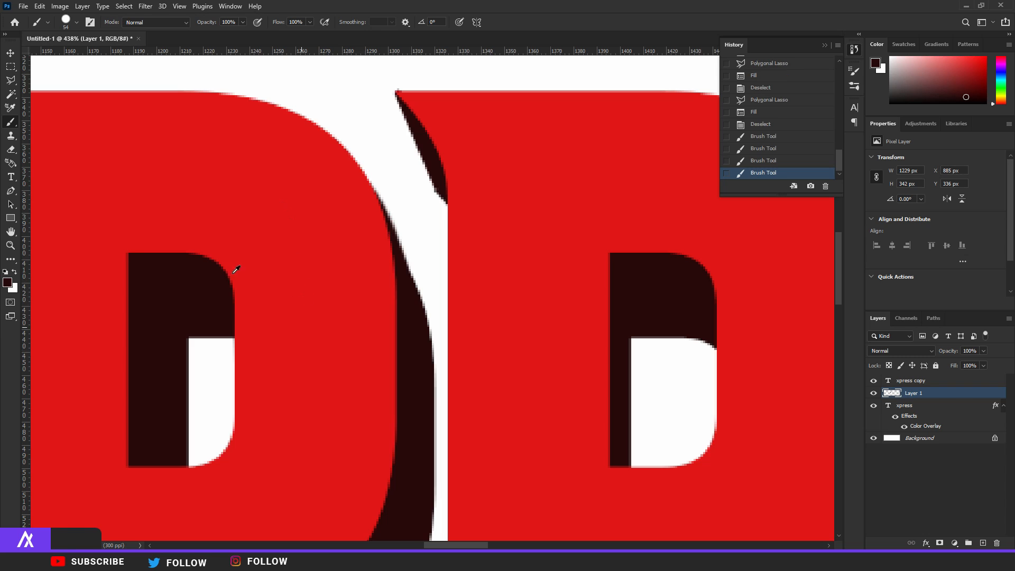
Brush the dark color along the upper-left curves of both S letters to blend them into their shadows
key(ctrl+0)
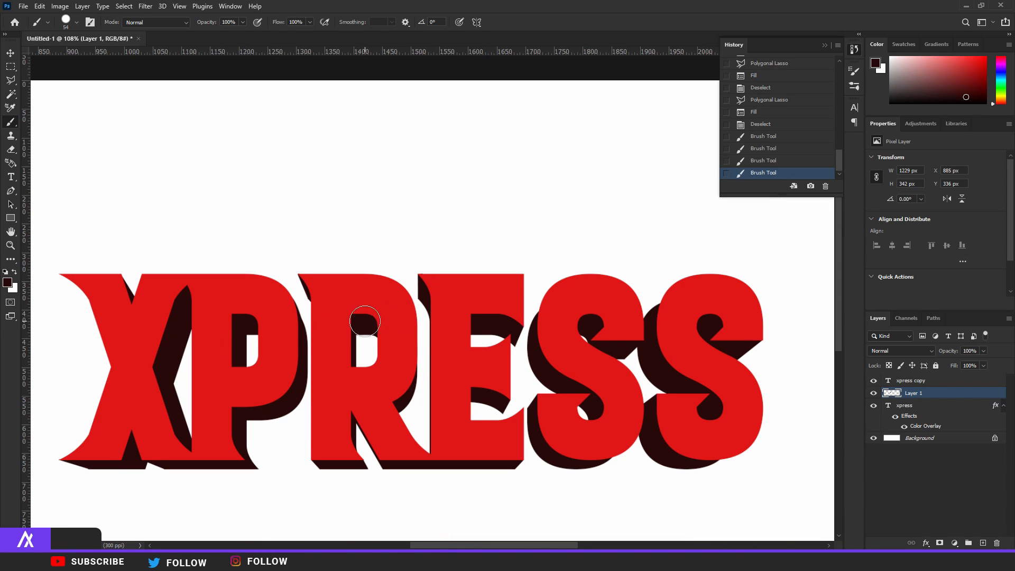
scroll(543, 312, up, 4)
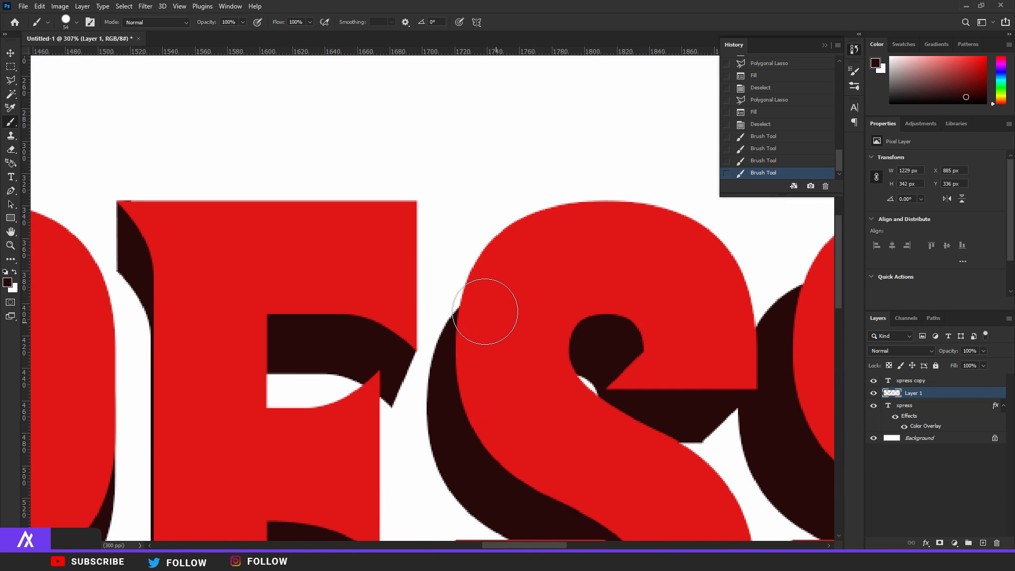
drag(491, 299, 476, 343)
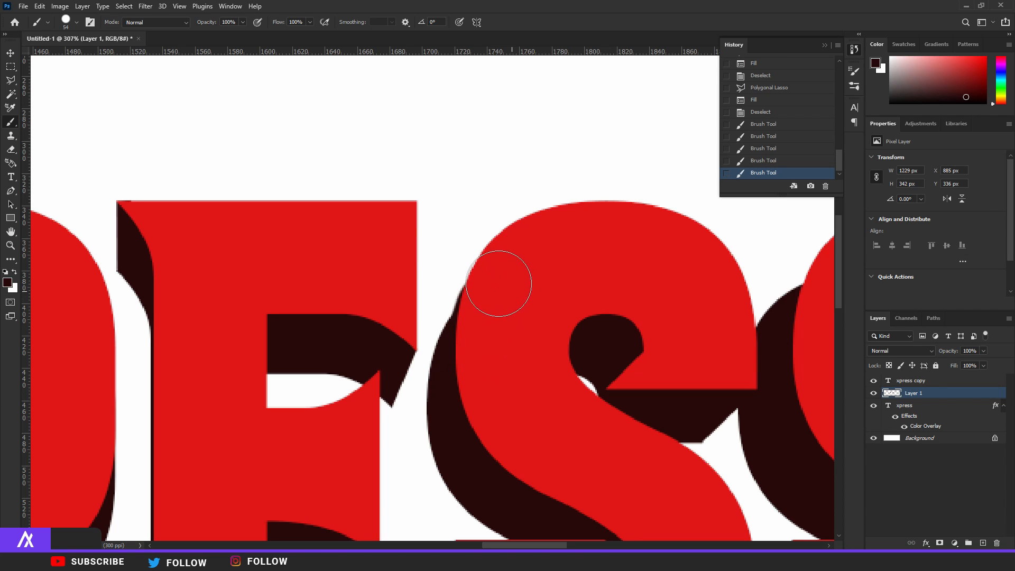
click(479, 327)
click(476, 329)
click(476, 329)
click(494, 292)
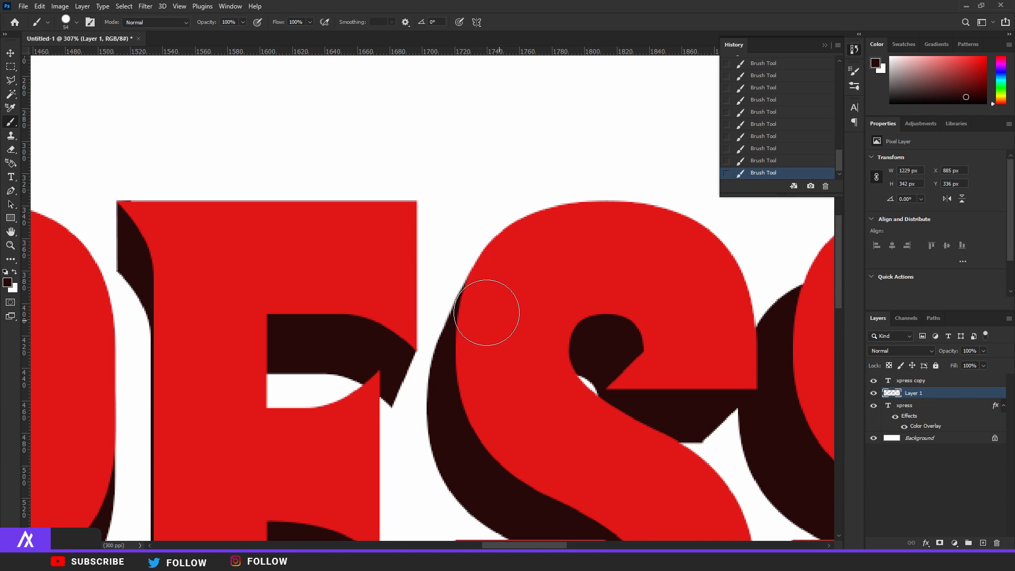
scroll(533, 336, down, 5)
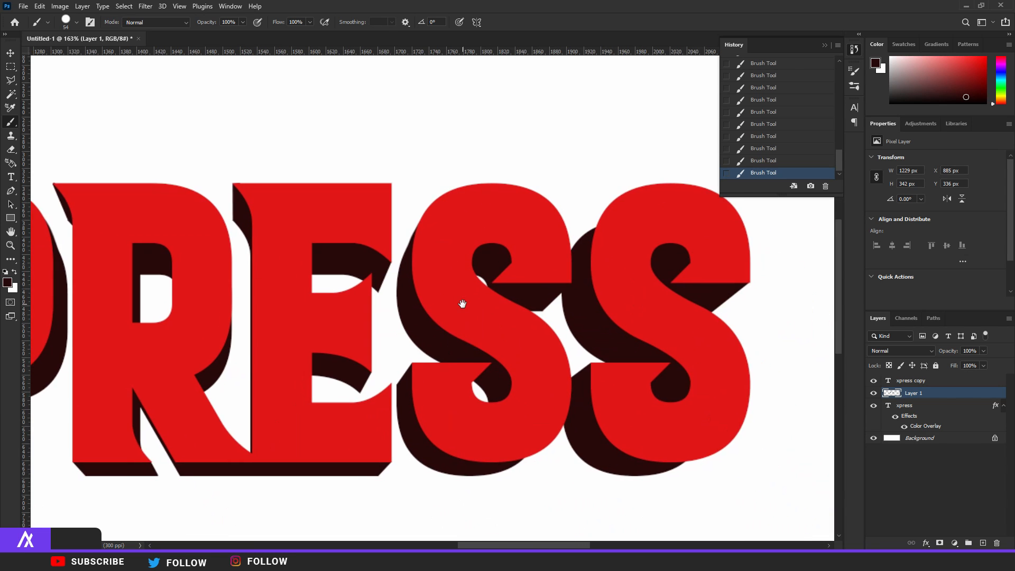
scroll(584, 233, up, 5)
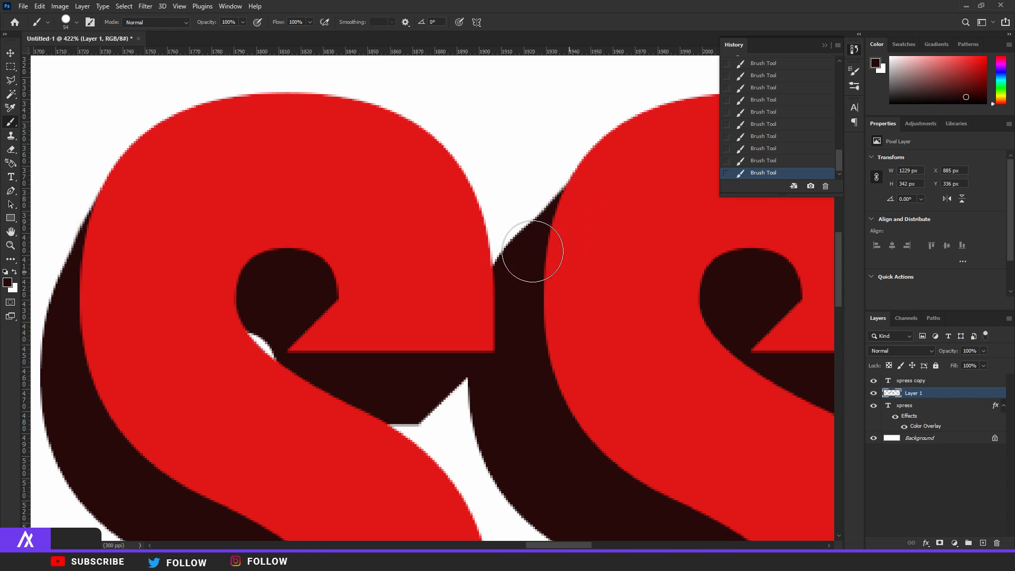
Merge Layer 1 with the lower xpress text layer
key(ctrl+0)
shift+click(924, 409)
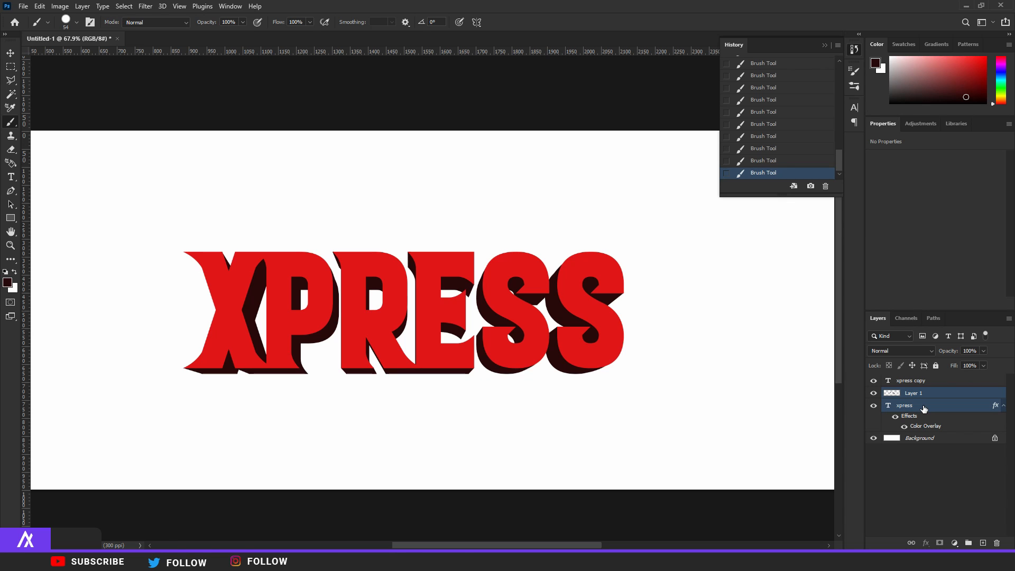
key(ctrl+e)
scroll(448, 310, down, 2)
scroll(136, 285, up, 5)
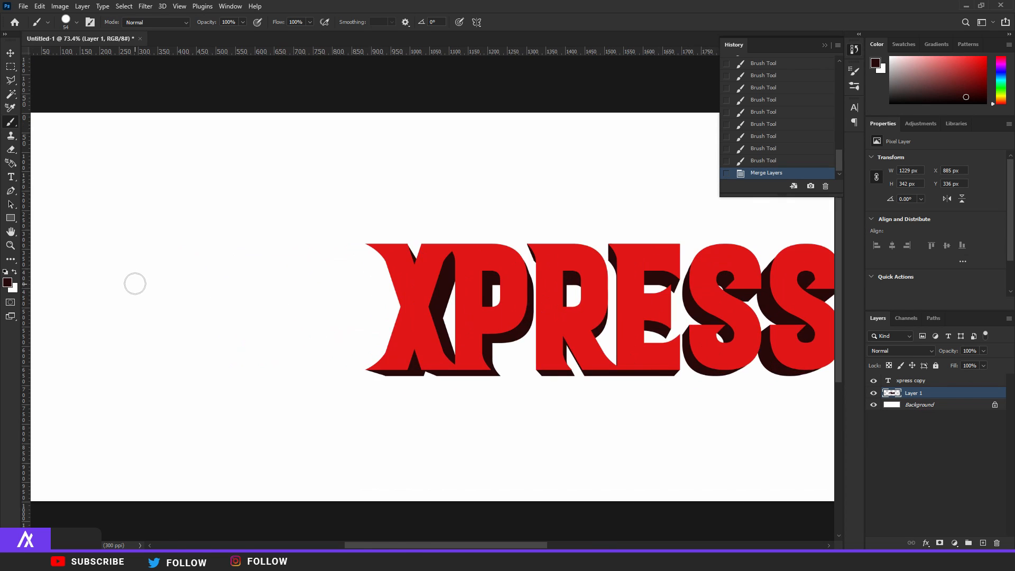
Create a new layer above the merged Layer 1 and clip it to that layer
click(8, 69)
drag(462, 317, 248, 249)
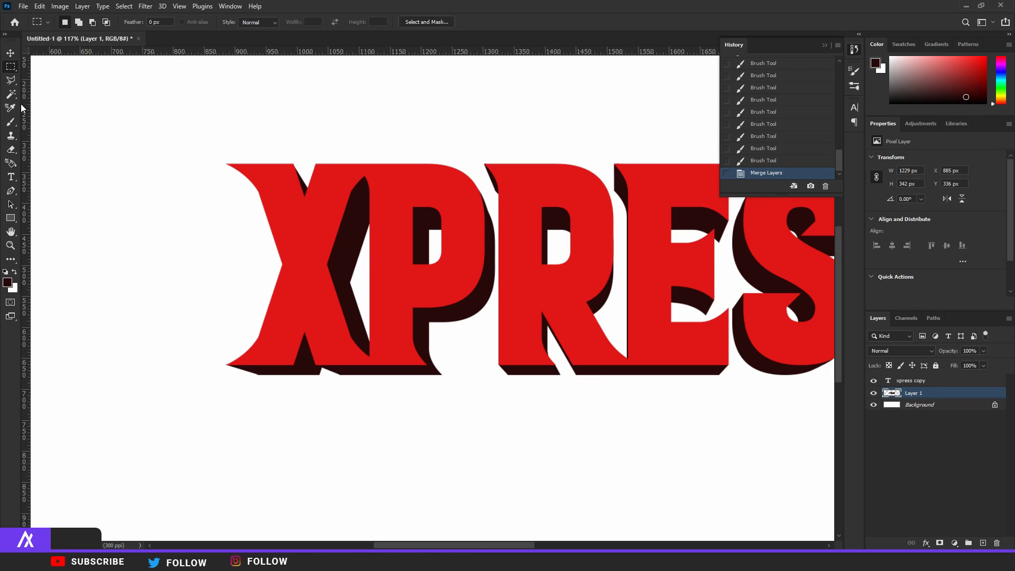
click(983, 543)
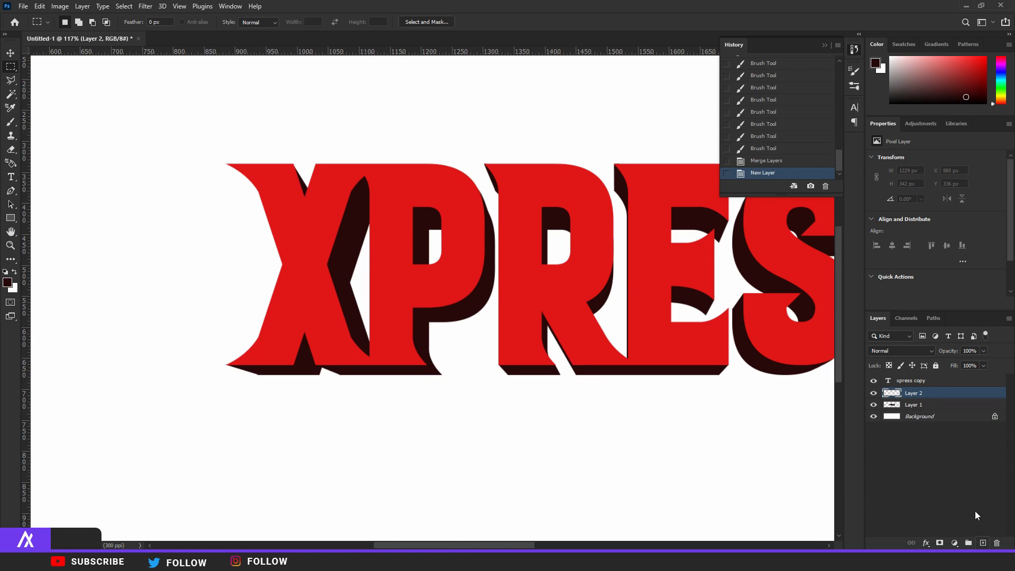
alt+click(894, 400)
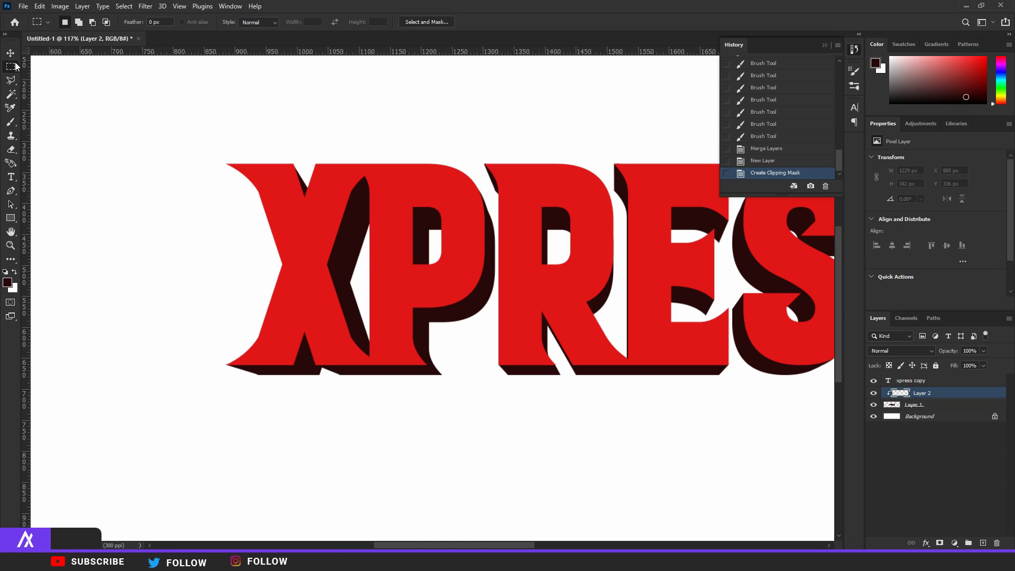
Select the area around the X's top notch with the Polygonal Lasso
click(11, 81)
scroll(335, 256, up, 5)
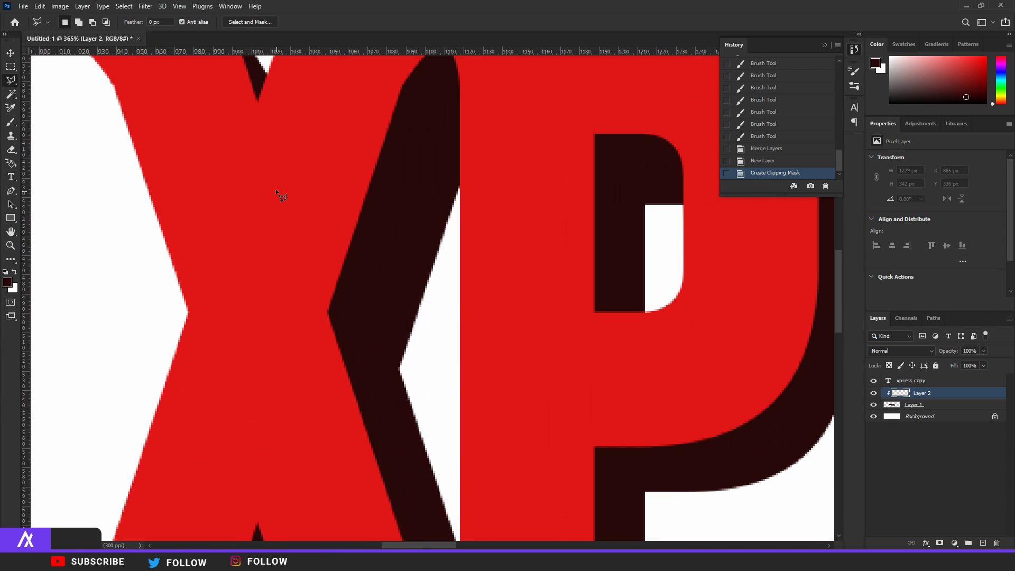
drag(232, 162, 351, 280)
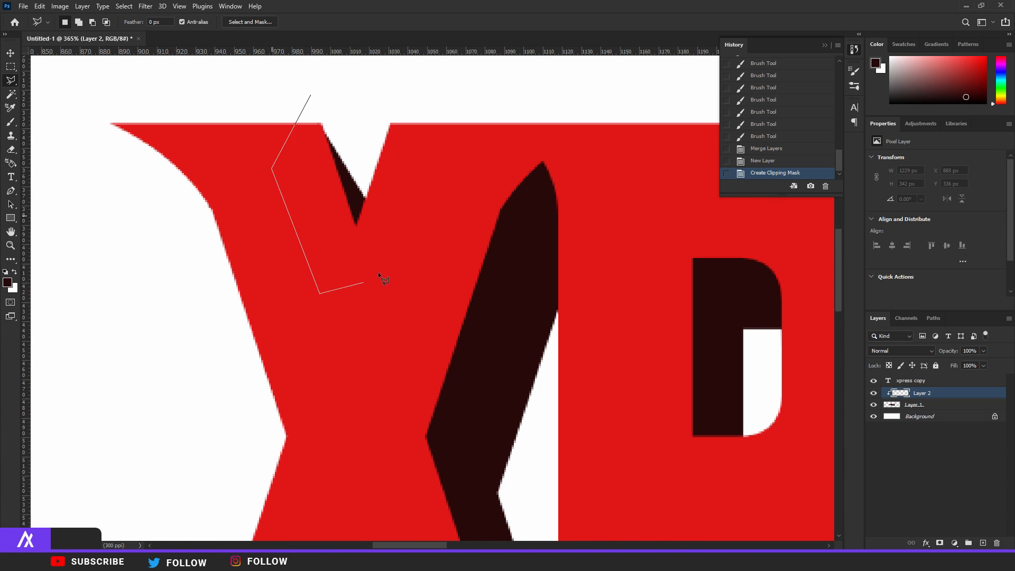
click(312, 95)
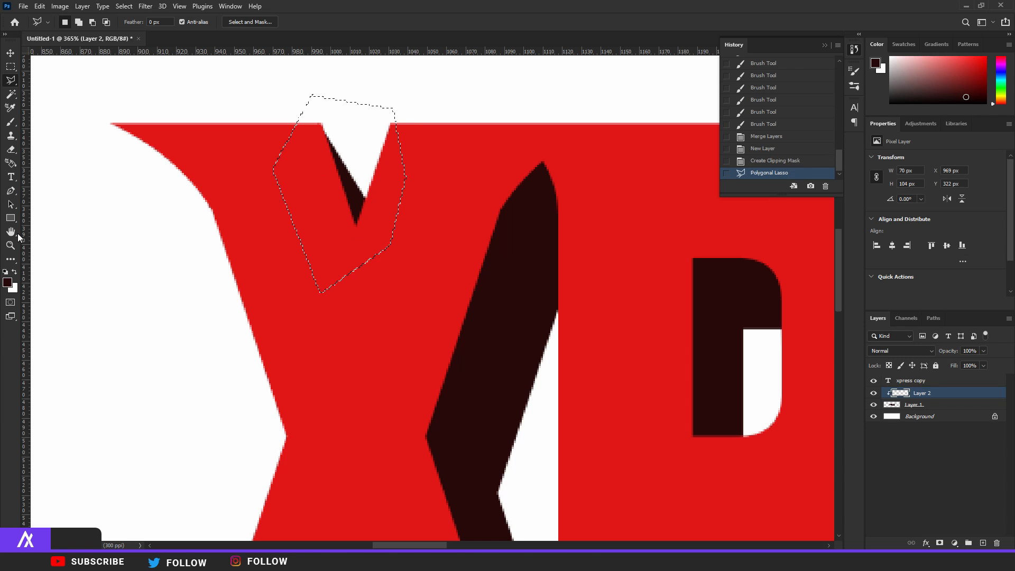
Switch to the Brush and set the foreground color to a slightly muted red, lighter than the letter faces
click(11, 121)
click(15, 272)
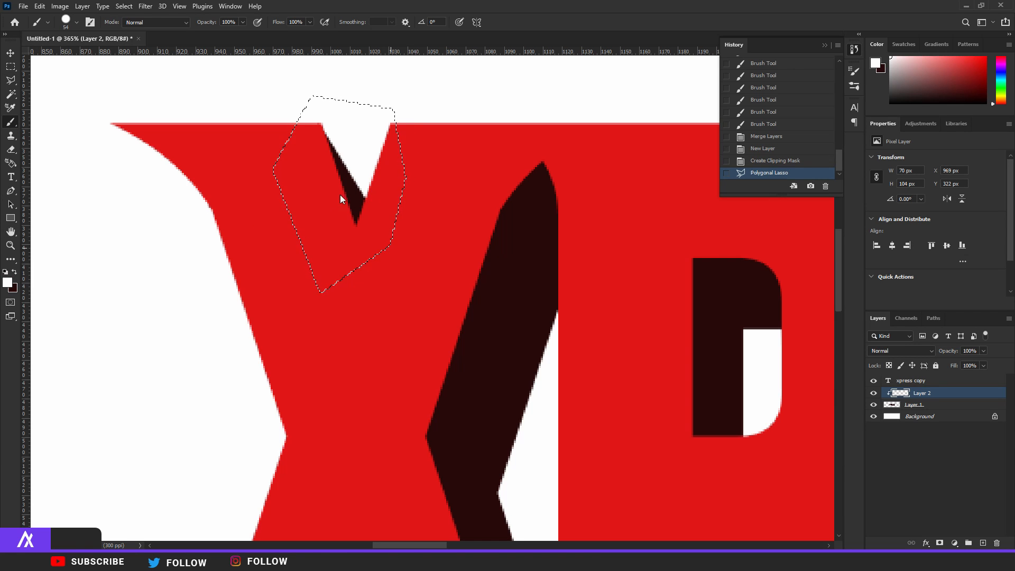
click(9, 283)
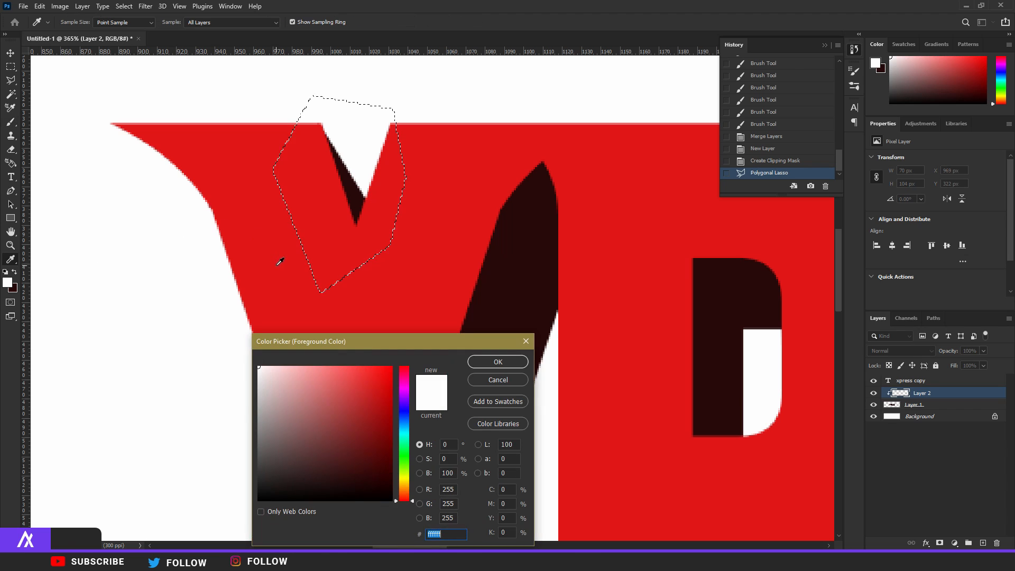
scroll(175, 294, left, 10)
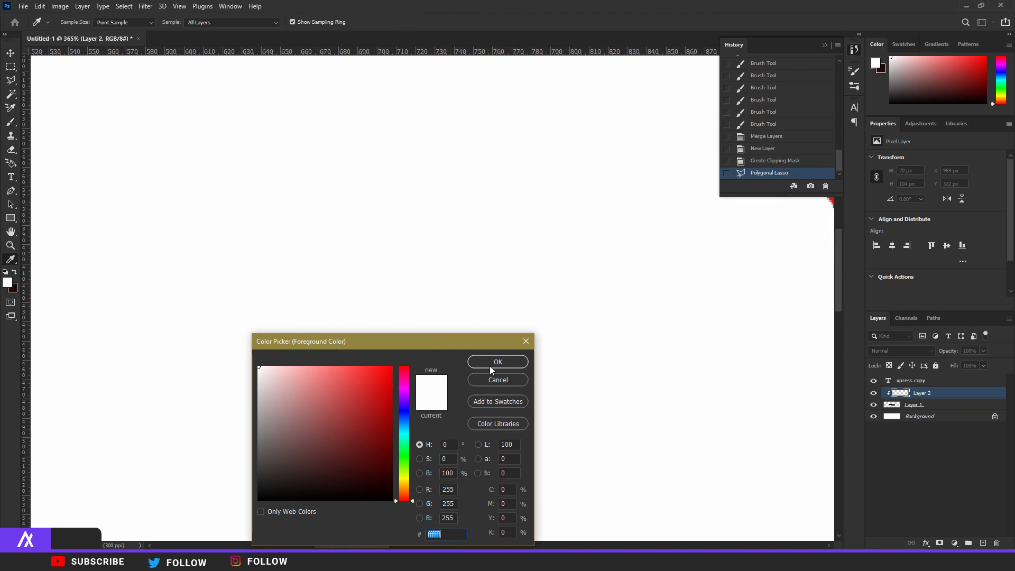
drag(47, 287, 0, 322)
click(518, 361)
scroll(562, 343, down, 10)
scroll(153, 259, up, 10)
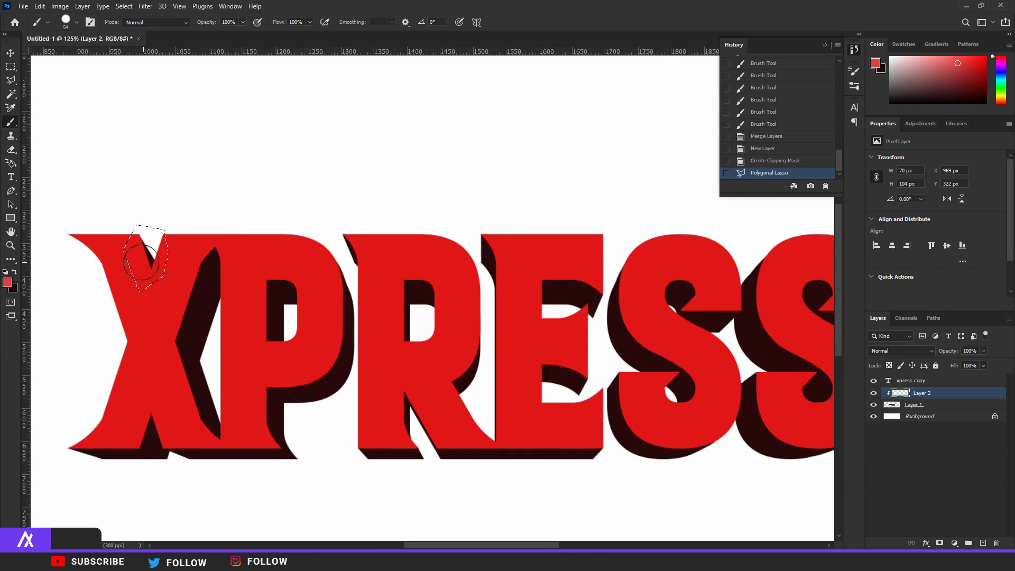
Try a hard brush stroke in the X's top notch, undo it, and change the brush to Soft Round at 91 px
drag(192, 204, 197, 219)
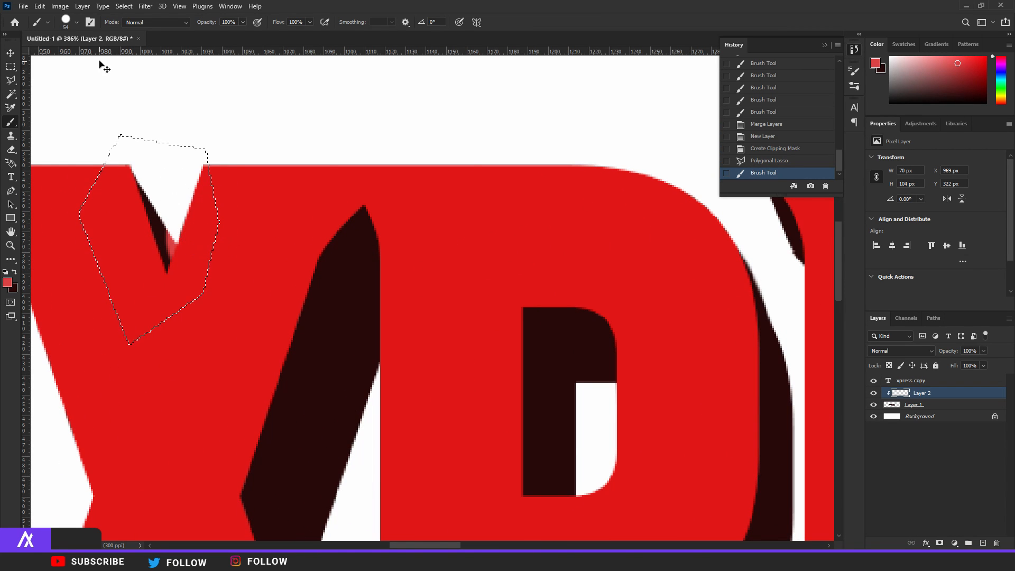
key(ctrl+z)
click(69, 25)
drag(76, 57, 90, 55)
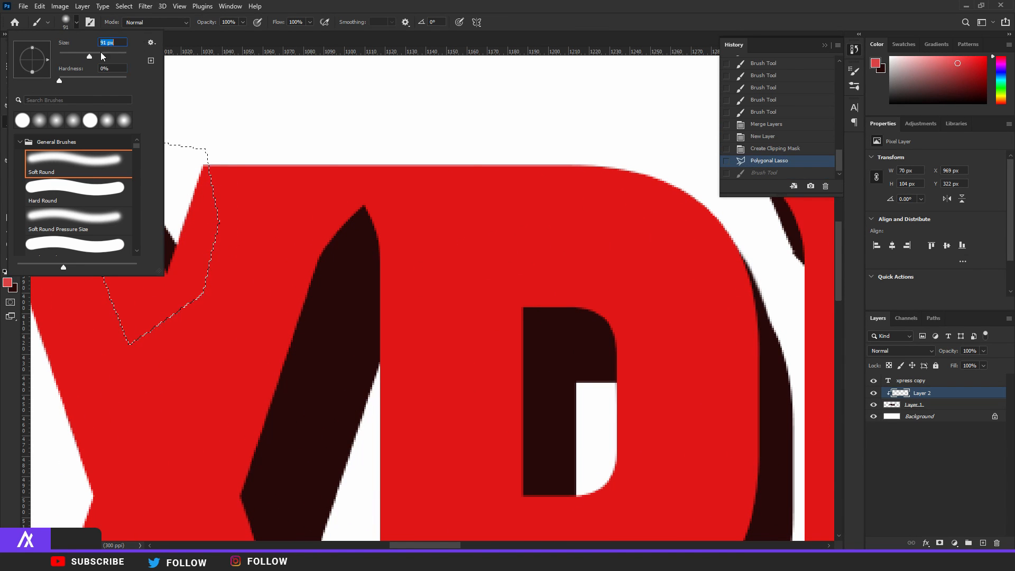
click(276, 138)
Brush soft red highlights onto the dark face inside the X's top notch and clear the selection
click(228, 254)
click(244, 252)
key(ctrl+d)
scroll(202, 334, down, 4)
Outline the upper half of the dark extrusion on the X's right side with the Polygonal Lasso
drag(201, 335, 370, 228)
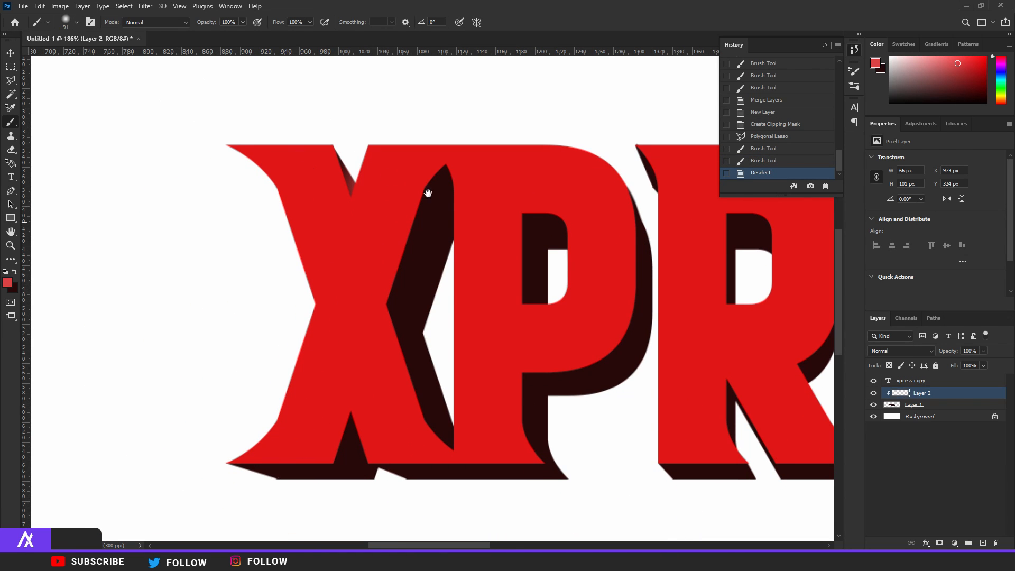
click(11, 80)
scroll(384, 317, up, 6)
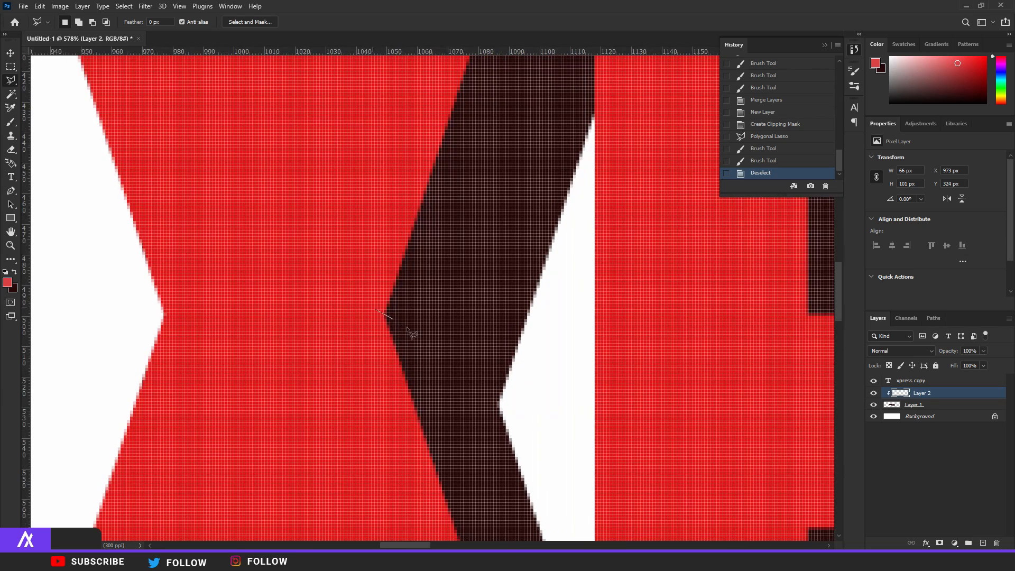
click(510, 411)
click(663, 173)
click(624, 75)
click(607, 57)
click(536, 137)
click(443, 191)
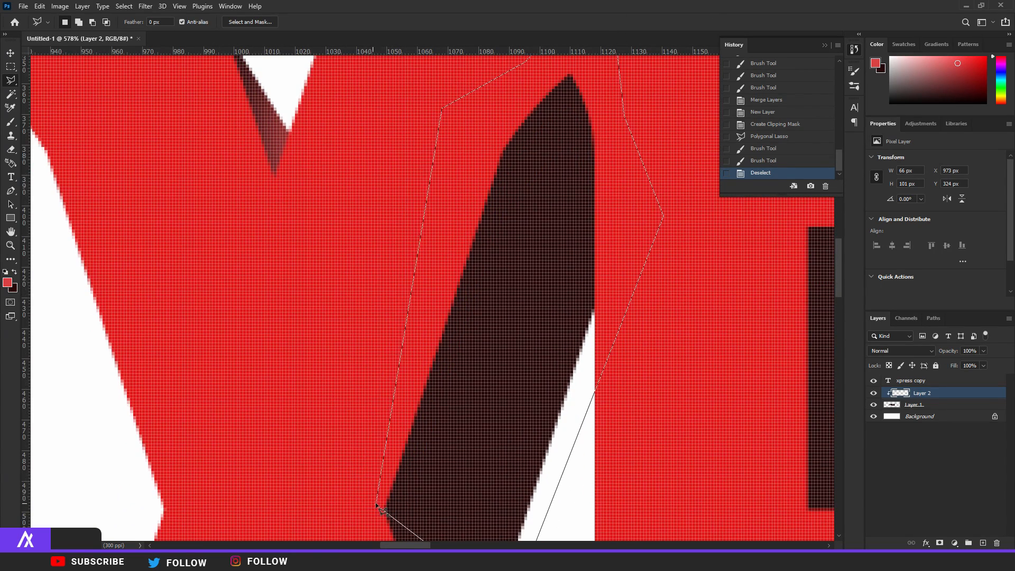
double_click(375, 504)
Enlarge the soft brush to 179 px, paint a red glow along the selected face's outer edge, and deselect
key(b)
scroll(403, 353, down, 6)
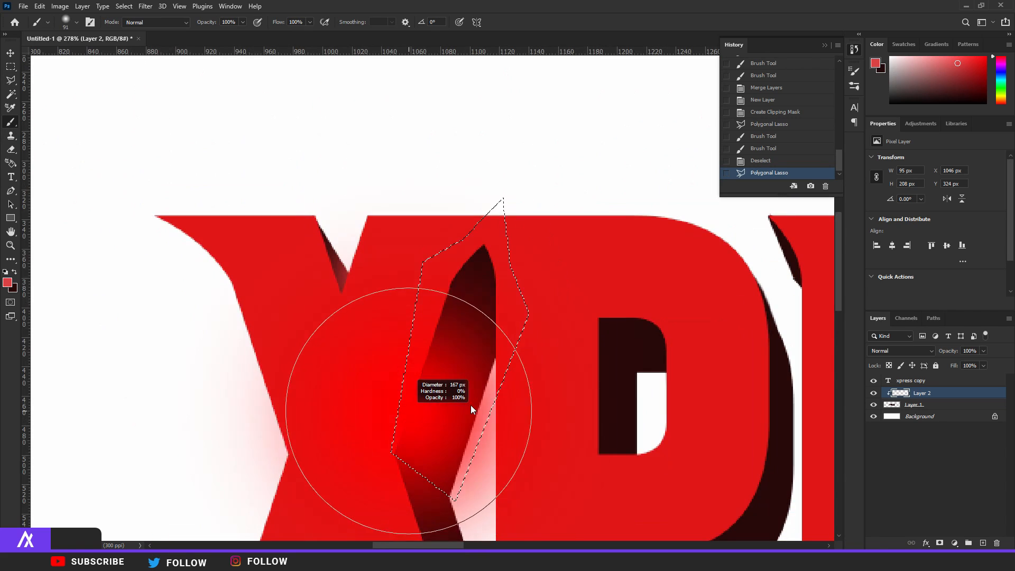
click(479, 381)
click(483, 394)
click(481, 411)
click(480, 412)
key(ctrl+d)
scroll(520, 424, down, 4)
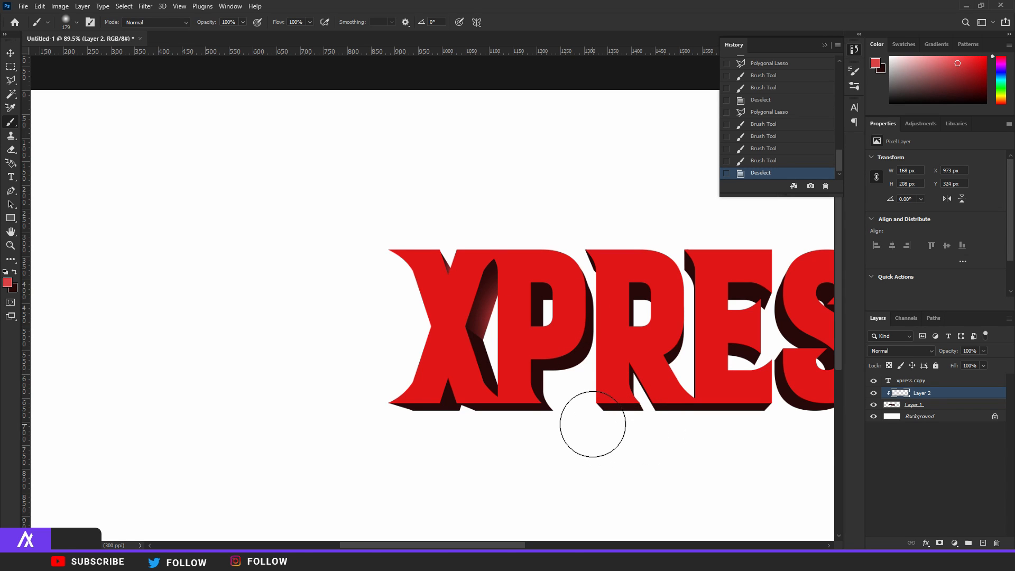
Outline the lower half of the X's right-side extrusion with the Polygonal Lasso, starting from its inner corner
scroll(509, 345, up, 3)
key(l)
scroll(464, 333, up, 5)
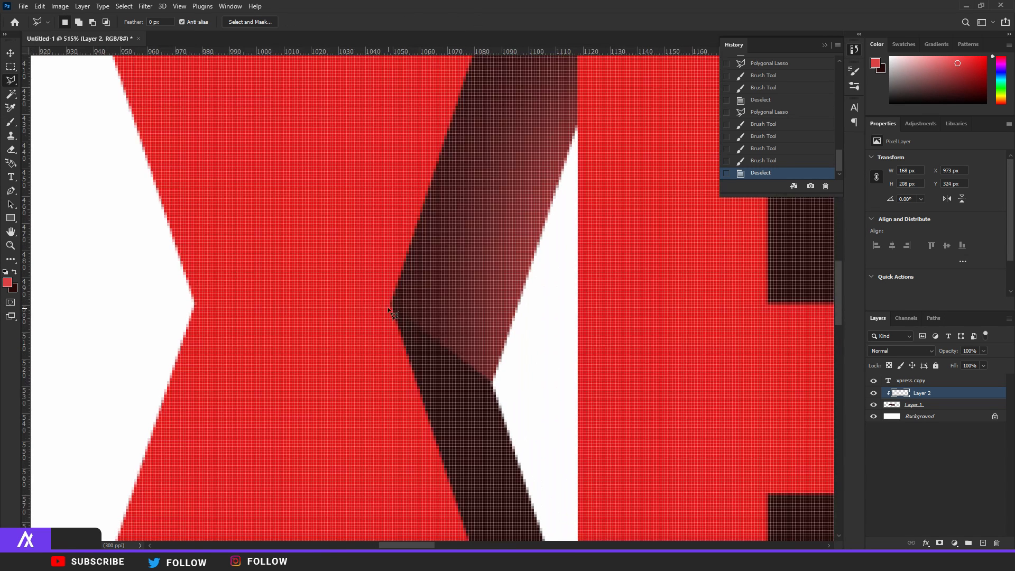
click(495, 387)
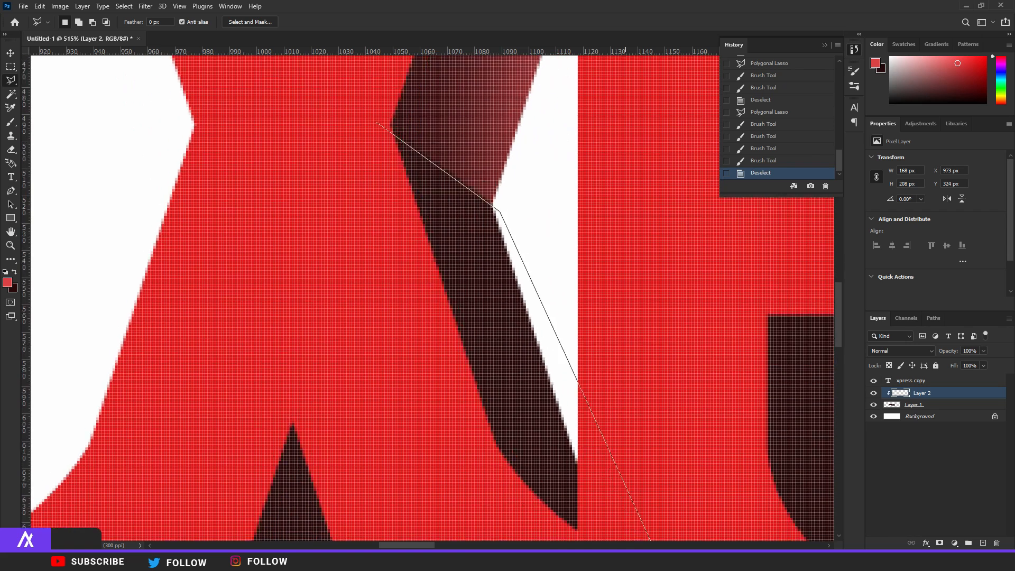
click(662, 459)
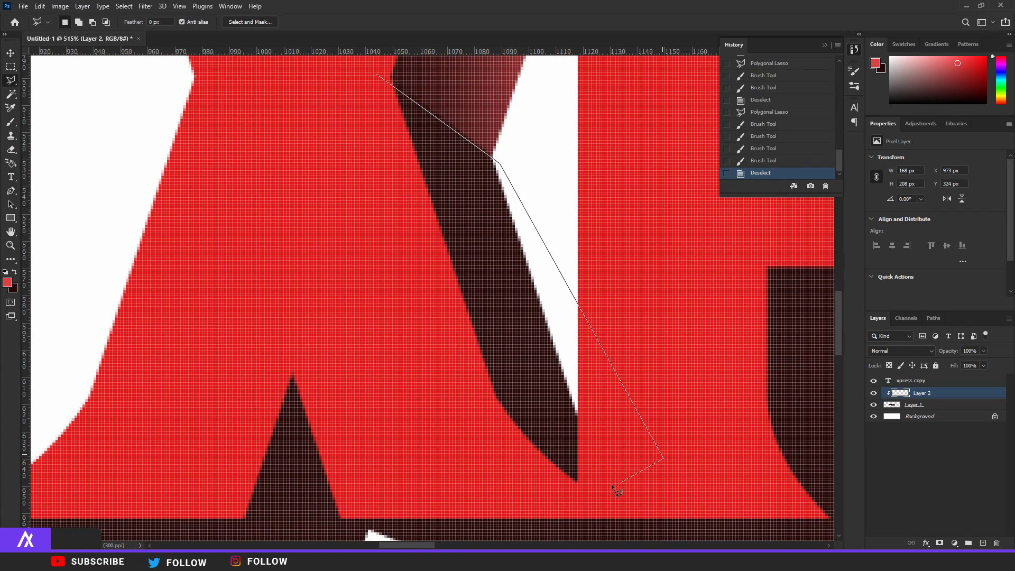
click(376, 77)
scroll(378, 101, down, 3)
Brush soft red along the outer edge of the X's lower right extrusion face and deselect
click(10, 121)
scroll(536, 239, down, 3)
click(546, 220)
click(551, 214)
key(ctrl+d)
scroll(595, 248, down, 4)
scroll(560, 249, up, 6)
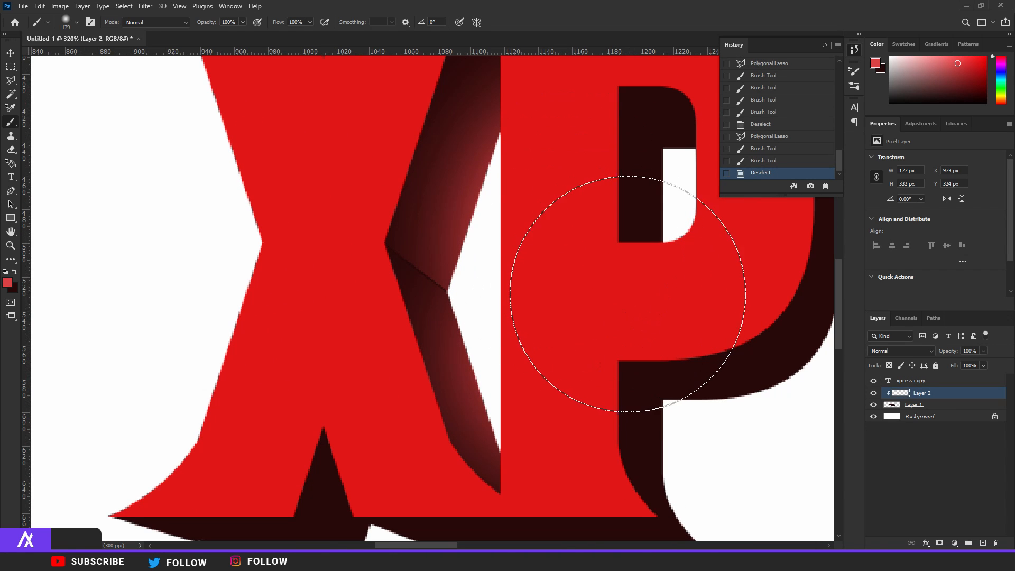
scroll(629, 293, down, 6)
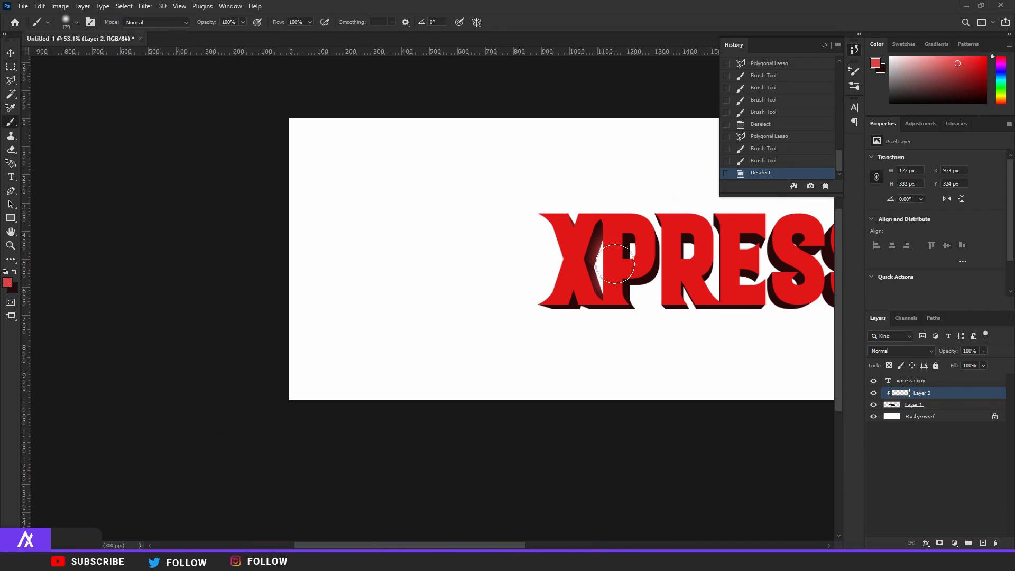
Undo the last brush stroke on the X's lower right extrusion face and clear the selection
scroll(608, 269, up, 3)
key(ctrl+z)
key(ctrl+z)
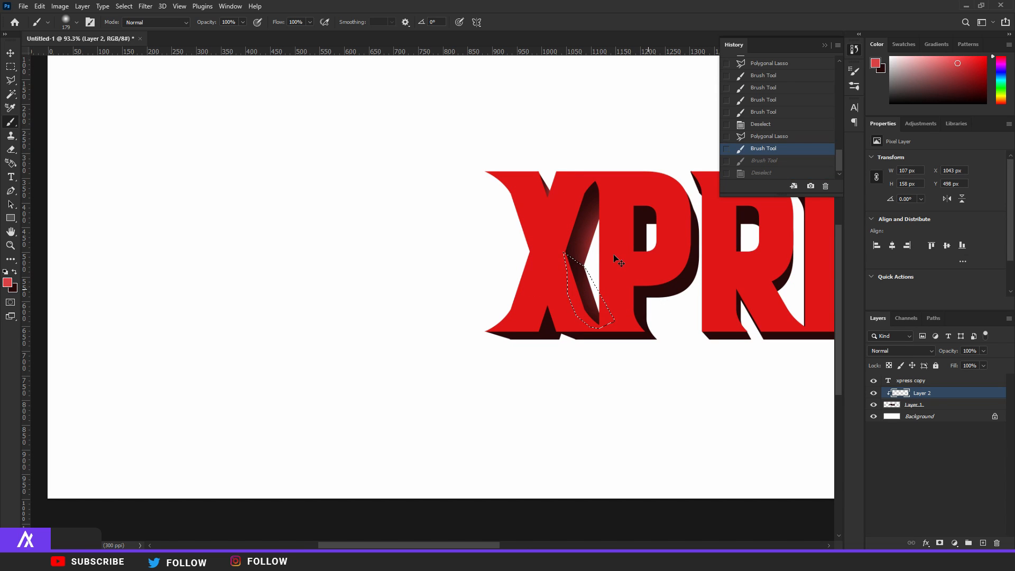
key(ctrl+d)
scroll(530, 224, down, 3)
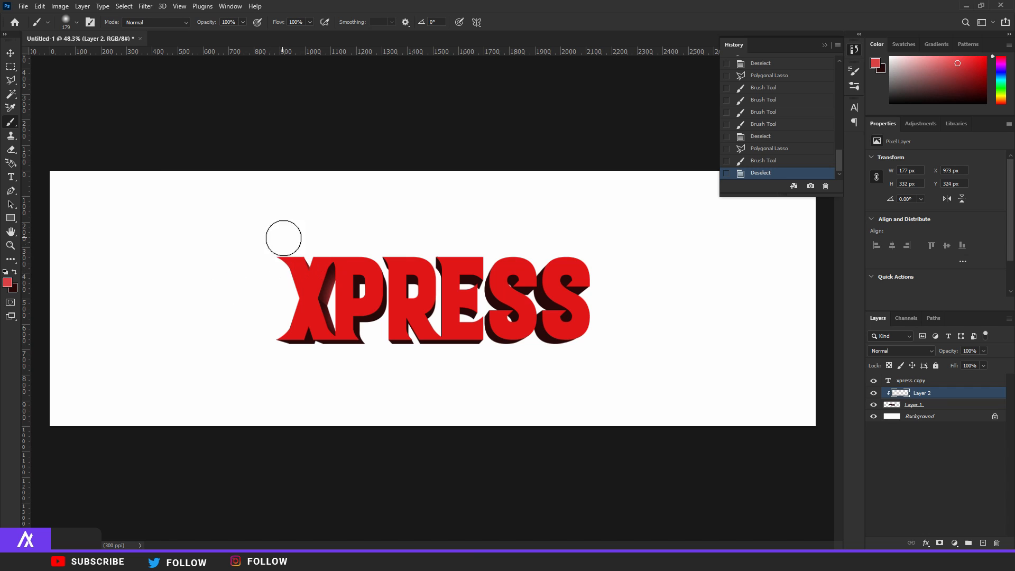
key(m)
mouse_move(248, 236)
mouse_down()
mouse_move(388, 401)
mouse_move(331, 358)
mouse_move(349, 358)
mouse_up()
key(ctrl+d)
drag(348, 221, 672, 350)
key(ctrl+d)
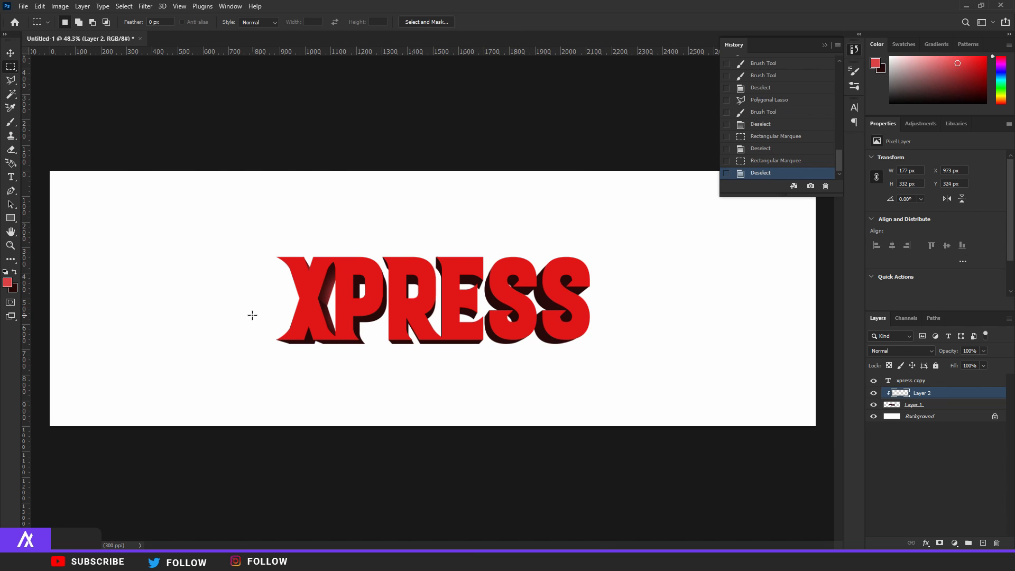
Lasso the dark face in the X's bottom notch, brush soft red onto it, and deselect
scroll(265, 315, up, 5)
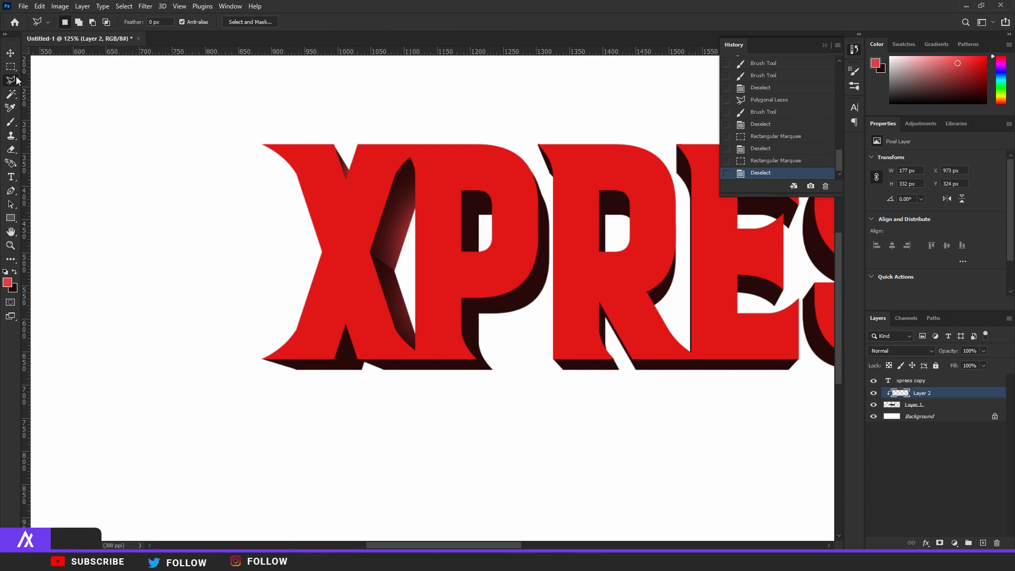
click(16, 81)
scroll(349, 360, up, 7)
click(365, 160)
click(11, 122)
key(ctrl+d)
scroll(380, 317, down, 7)
Lasso the top and left inner faces of the P's counter separately and brush soft red shading onto each
click(10, 80)
scroll(558, 212, up, 7)
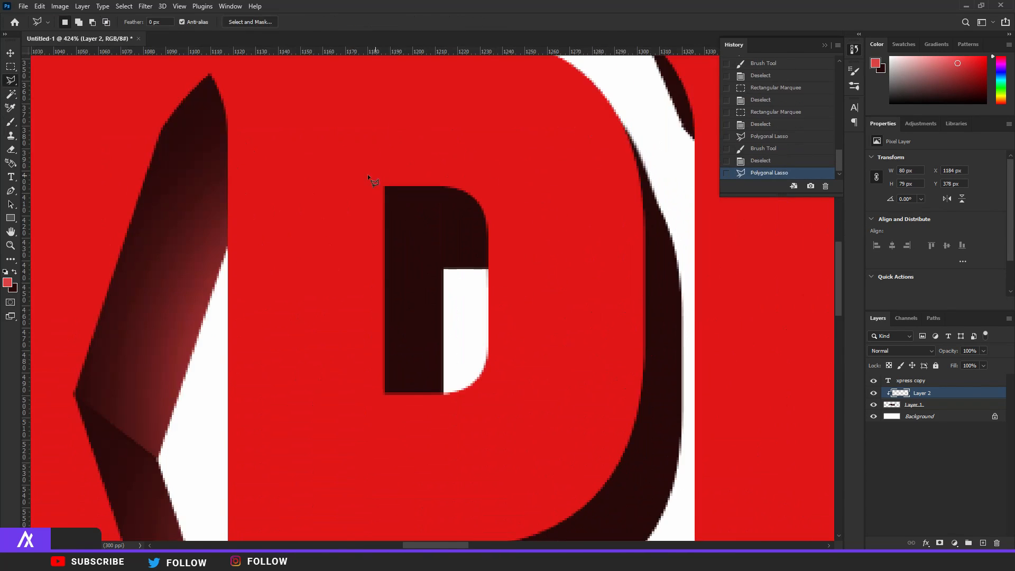
click(376, 175)
key(b)
key(ctrl+d)
click(335, 173)
key(ctrl+d)
scroll(380, 317, down, 7)
scroll(380, 320, up, 7)
Lasso the dark extrusion beside the P's lower stem, shade it with soft red, and deselect
click(408, 342)
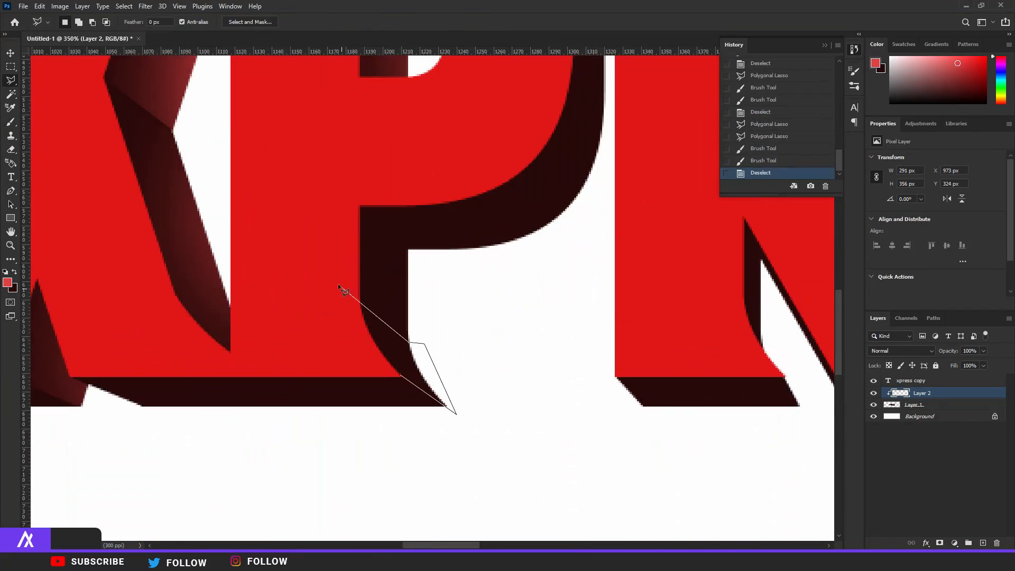
click(363, 290)
key(ctrl+d)
click(11, 80)
key(ctrl+d)
Select the extrusion right of and beneath the P's bowl with two combined rectangular marquees and brush soft red onto it
click(11, 66)
drag(338, 99, 444, 374)
drag(251, 336, 437, 395)
key(b)
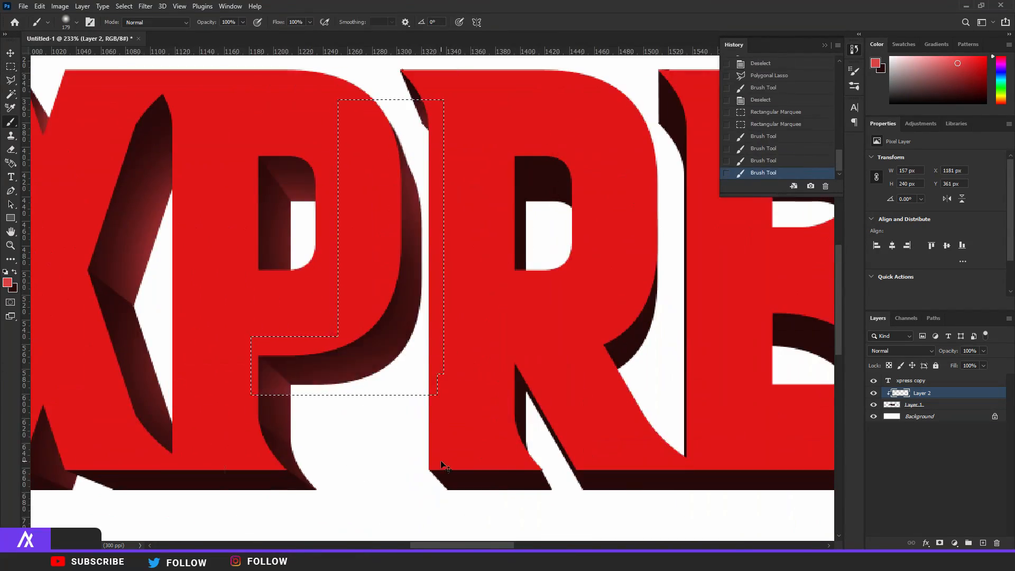
key(ctrl+d)
Lasso the top inner face of the R's counter, brush soft red along its lower edge, and deselect
scroll(440, 462, down, 3)
click(10, 80)
scroll(227, 169, up, 5)
click(10, 123)
key(ctrl+d)
click(403, 136)
key(ctrl+d)
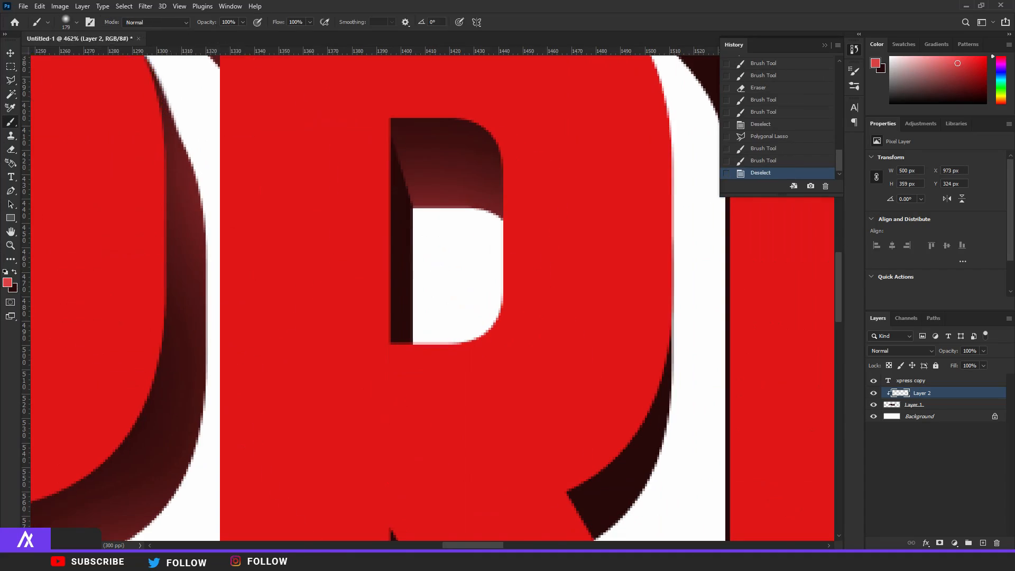
Lasso the left inner face of the R's counter, brush soft red shading onto it, and deselect
key(l)
scroll(502, 209, up, 4)
click(502, 209)
key(b)
key(ctrl+d)
scroll(732, 454, down, 3)
key(ctrl+d)
Lasso the dark face between the R's legs, brush soft red shading onto it, and deselect
key(l)
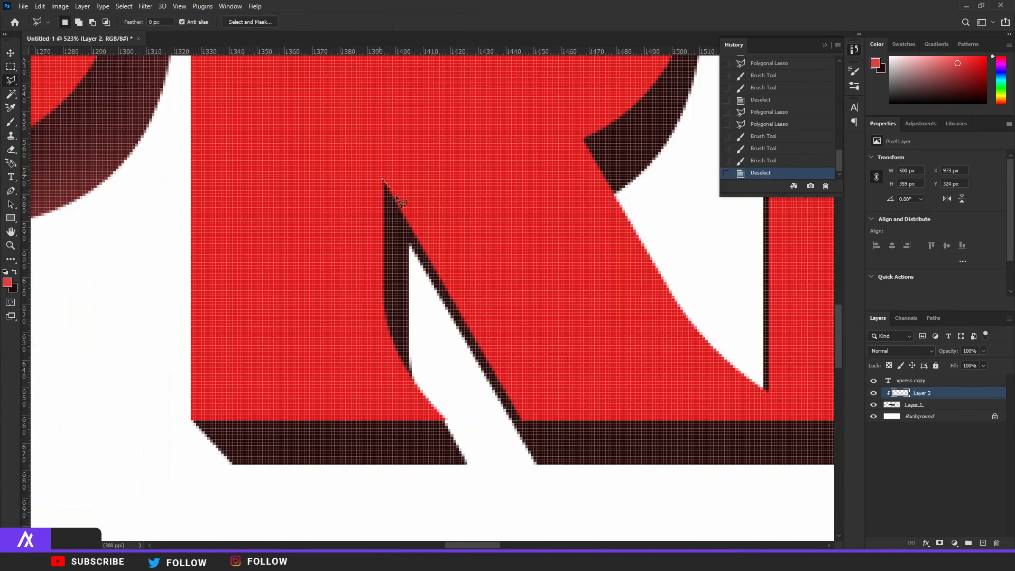
key(b)
key(ctrl+d)
key(l)
key(ctrl+d)
Select the extrusion along the E's left side with two combined rectangular marquees, brush soft red onto it, and deselect
click(10, 66)
drag(410, 142, 464, 230)
drag(431, 211, 453, 444)
key(b)
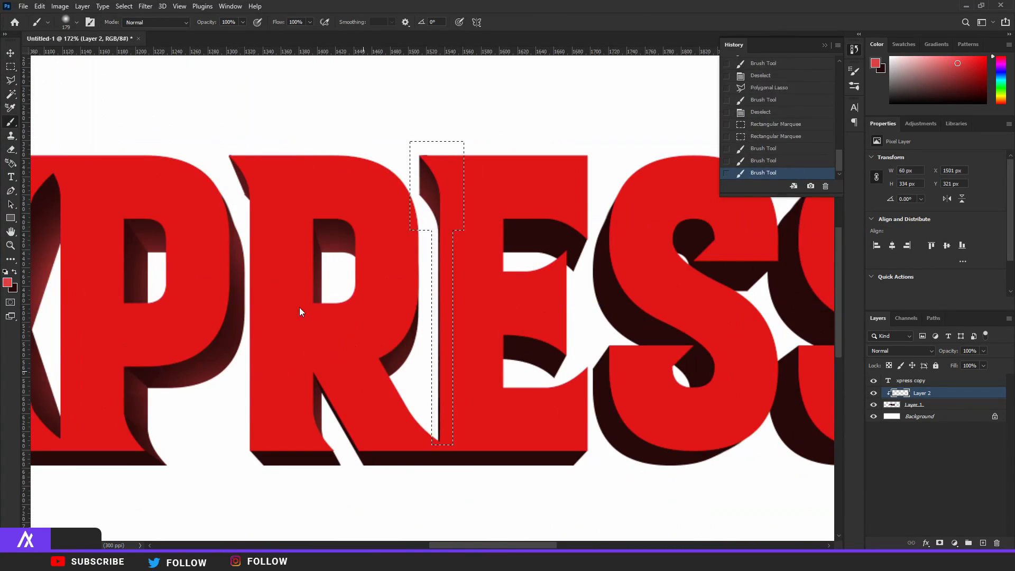
key(ctrl+d)
Select the dark faces under the E's arms with the rectangular marquee, brush soft red onto them, and deselect
drag(444, 152, 594, 270)
key(b)
key(ctrl+d)
scroll(460, 214, up, 4)
key(ctrl+d)
Lasso the first S's upper counter and the face beneath its upper arm in turn, brushing soft red onto each
key(l)
scroll(485, 308, up, 3)
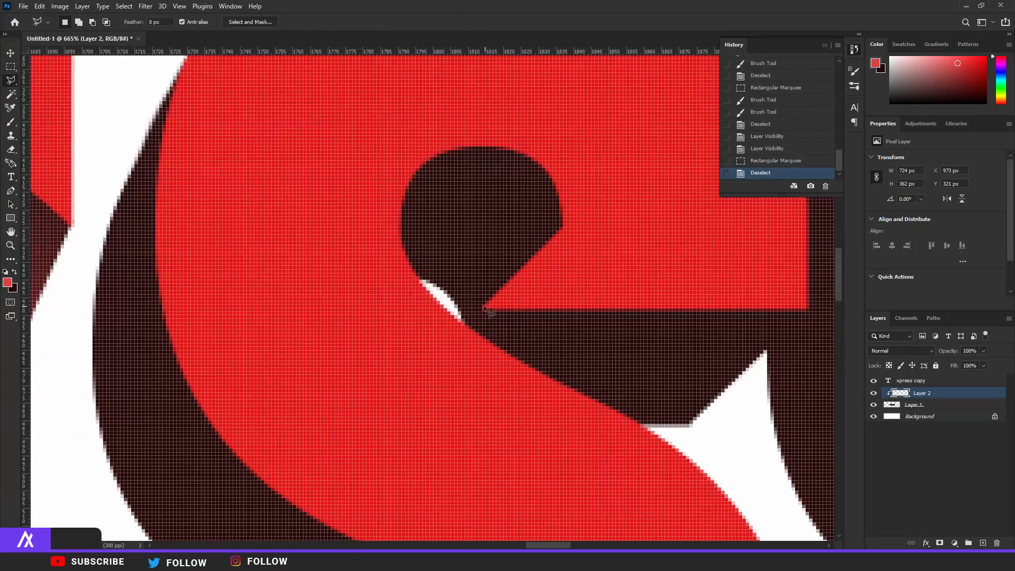
click(10, 122)
key(ctrl+d)
scroll(485, 308, down, 4)
click(11, 81)
click(11, 123)
key(ctrl+d)
Lasso the extrusion along the first S's upper left curve, brush soft red onto it, and deselect
click(11, 80)
scroll(423, 254, up, 3)
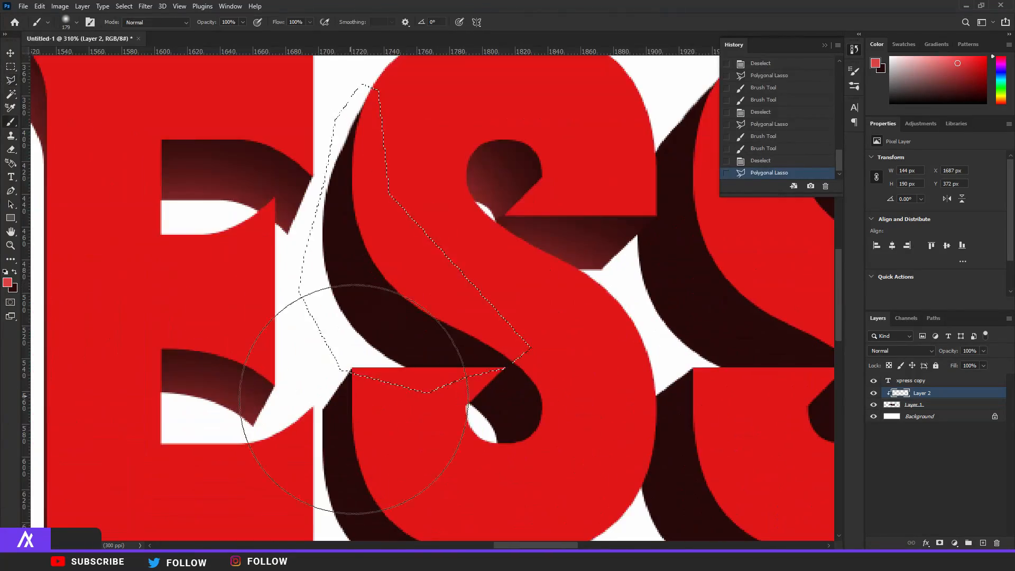
click(10, 122)
key(ctrl+d)
scroll(448, 333, down, 3)
Lasso the second S's upper counter and the face beneath its upper arm in turn, brushing soft red onto each
click(11, 81)
scroll(448, 333, up, 4)
click(10, 122)
key(ctrl+d)
scroll(448, 333, down, 4)
click(10, 80)
scroll(661, 256, up, 4)
click(11, 123)
key(ctrl+d)
key(ctrl+d)
scroll(476, 296, down, 4)
Lasso the extrusion along the second S's upper left curve, brush soft red onto it, and deselect
click(10, 81)
scroll(423, 254, up, 3)
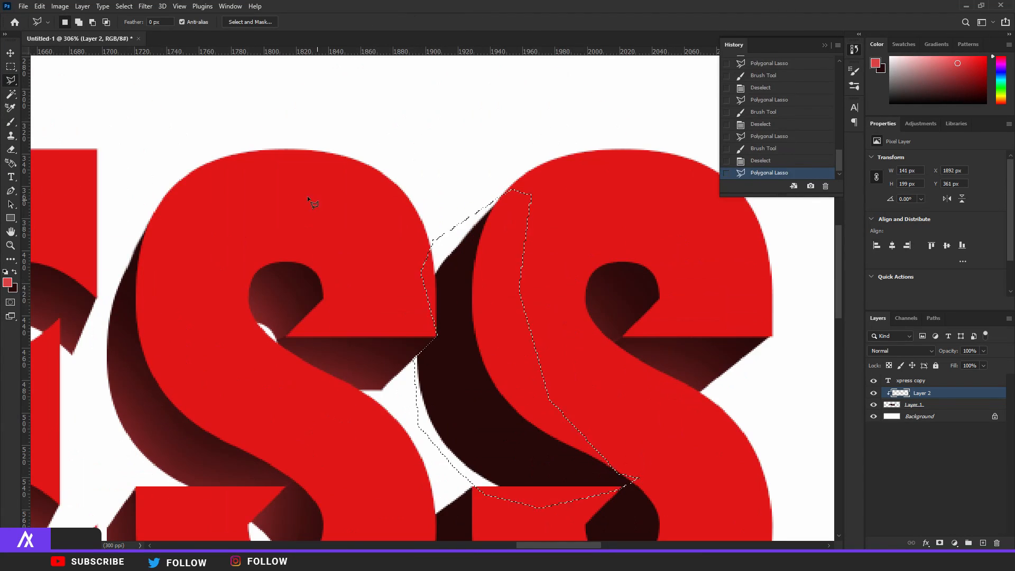
click(433, 239)
key(b)
key(ctrl+d)
key(ctrl+d)
Select the remaining dark extrusion areas with combined rectangular marquees, brush soft red onto them, and deselect
drag(346, 219, 454, 334)
drag(308, 256, 408, 360)
key(b)
key(ctrl+z)
key(ctrl+z)
drag(571, 297, 296, 487)
click(295, 432)
key(ctrl+d)
Lower the opacity of the clipped shading layer, Layer 2, to 78%
scroll(295, 432, down, 5)
drag(954, 365, 941, 365)
key(ctrl+z)
scroll(220, 369, down, 5)
scroll(437, 314, up, 5)
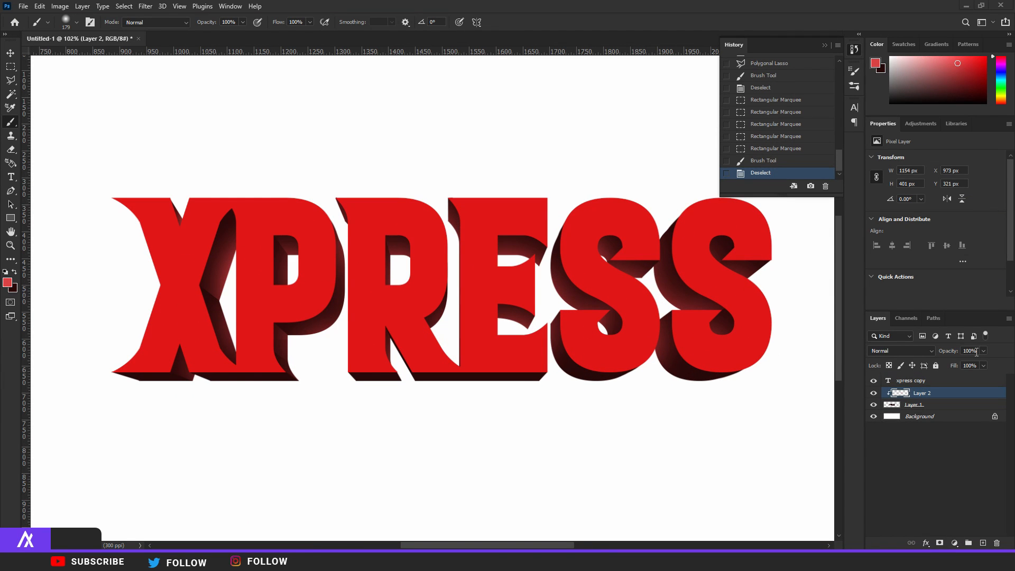
drag(971, 365, 971, 364)
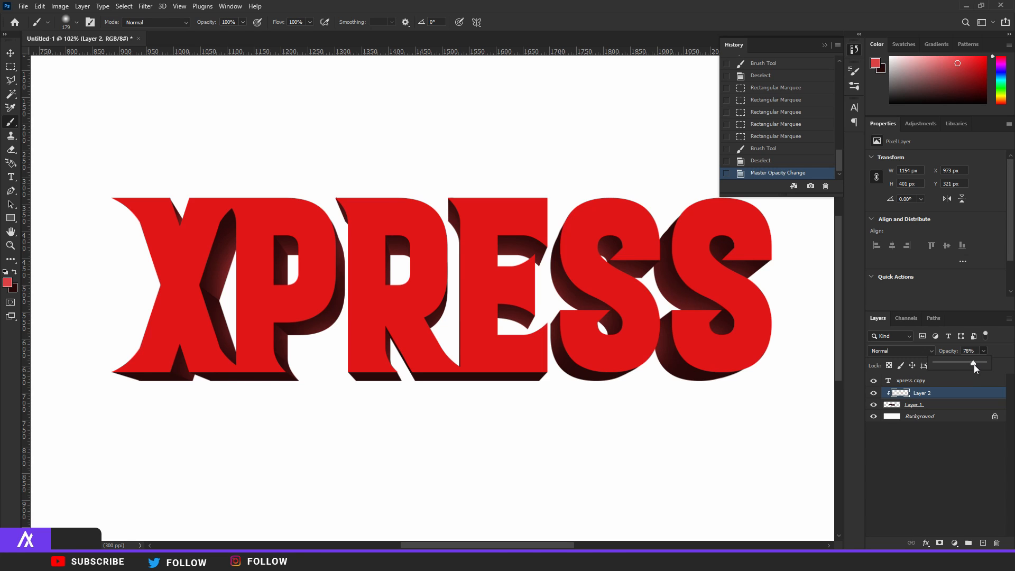
Add a Hue/Saturation adjustment above the text to turn the red crimson, plus a Brightness/Contrast adjustment with brightness 20 and contrast 23
click(954, 543)
click(900, 381)
click(900, 382)
click(960, 543)
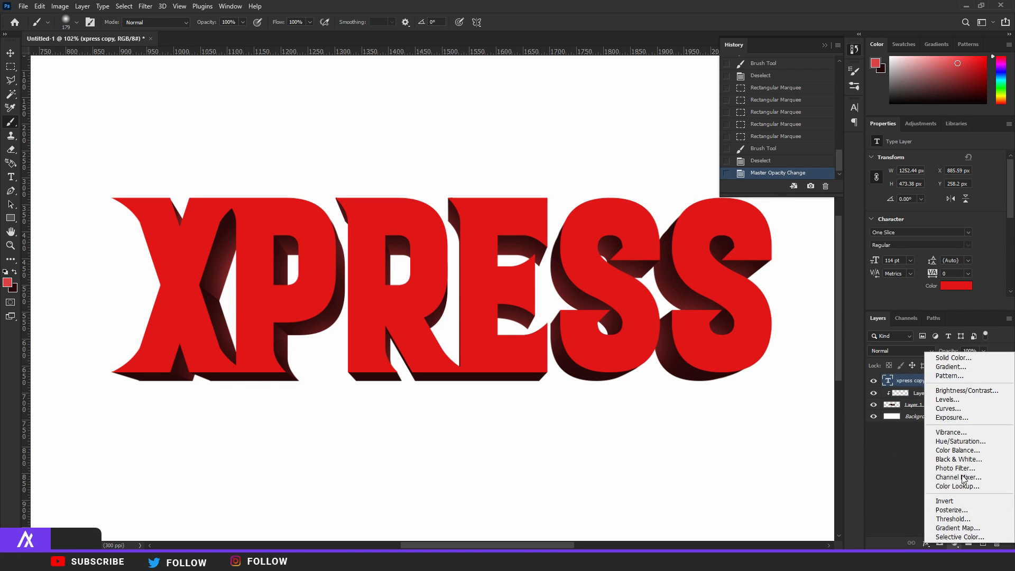
click(949, 449)
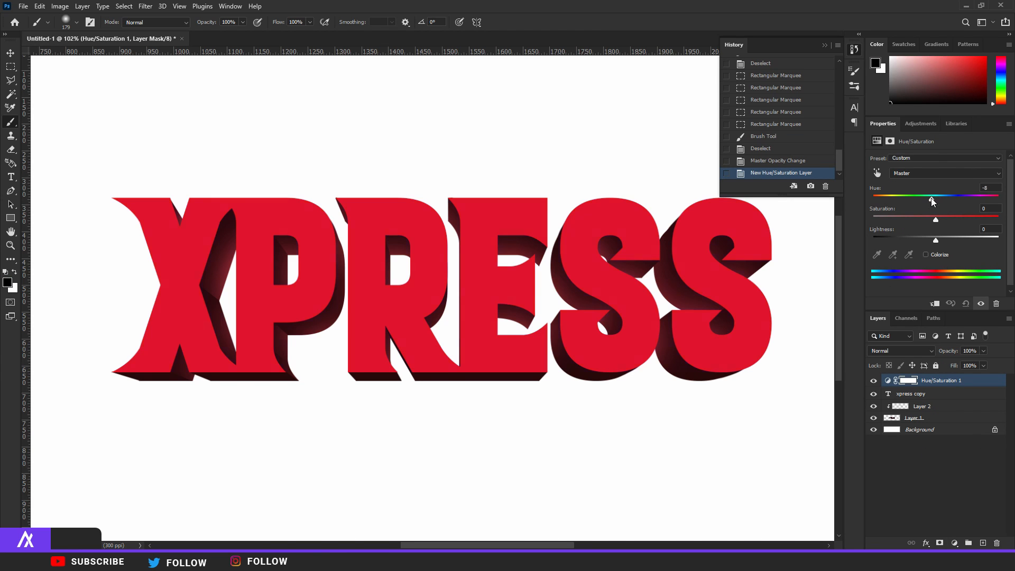
drag(929, 197, 942, 218)
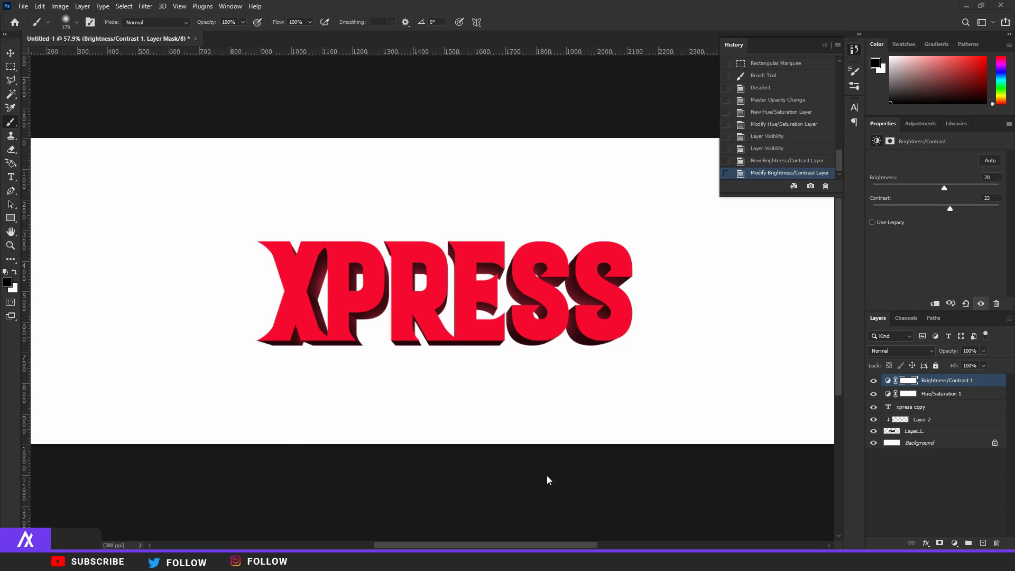
Group all layers above the Background, duplicate the group, merge the copy into one layer, and hide the original group
shift+click(942, 432)
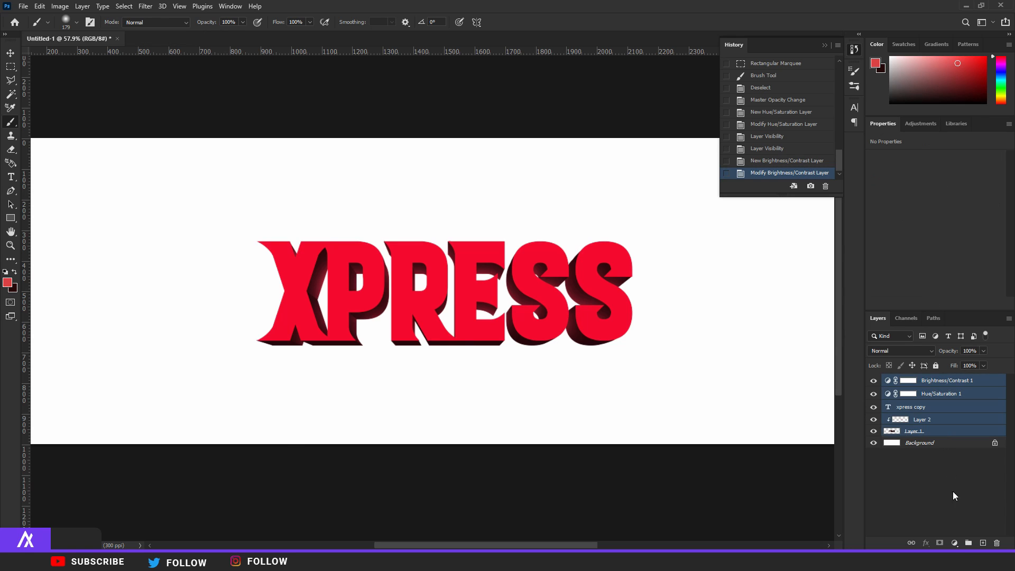
click(968, 543)
key(ctrl+j)
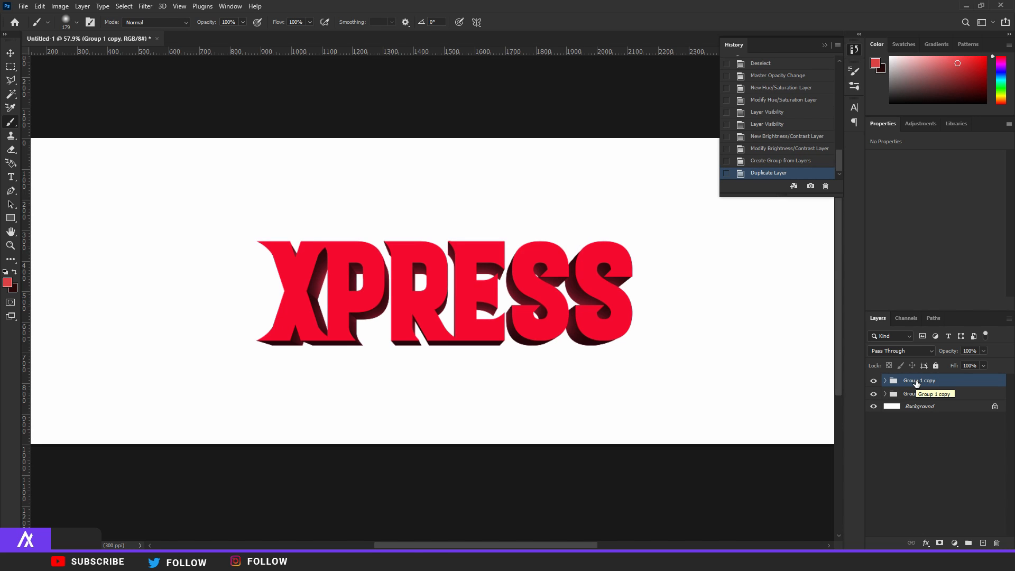
key(ctrl+e)
click(873, 393)
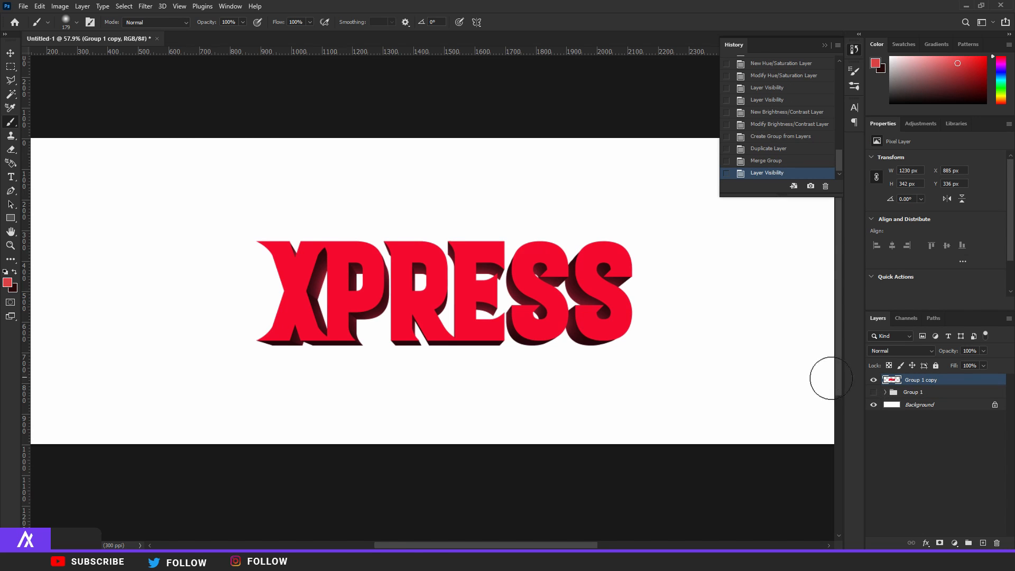
Duplicate the xpress copy text layer inside the hidden group and move the duplicate to the top of the layer stack
scroll(798, 329, up, 5)
click(885, 392)
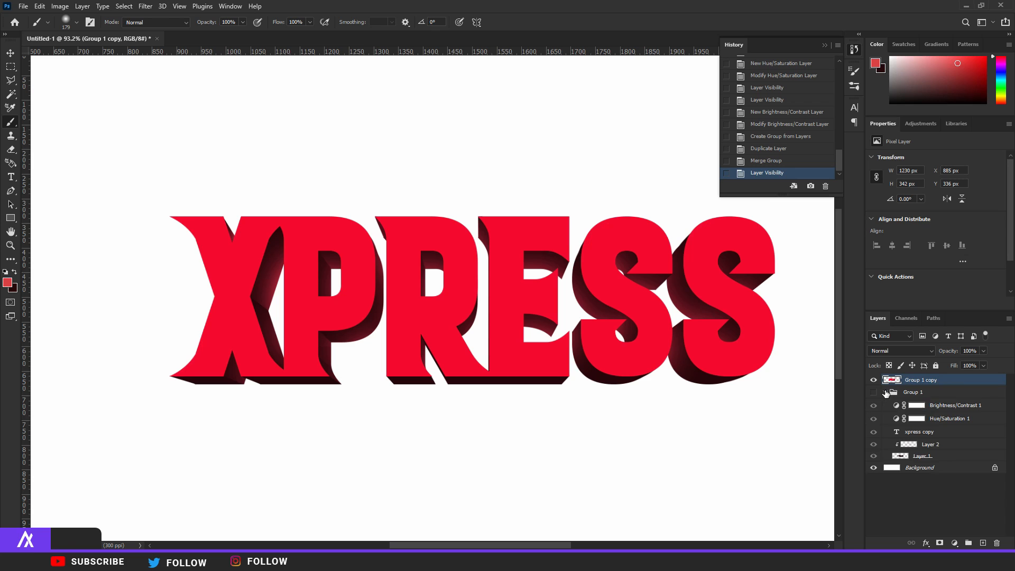
click(930, 432)
key(ctrl+j)
drag(933, 432, 935, 376)
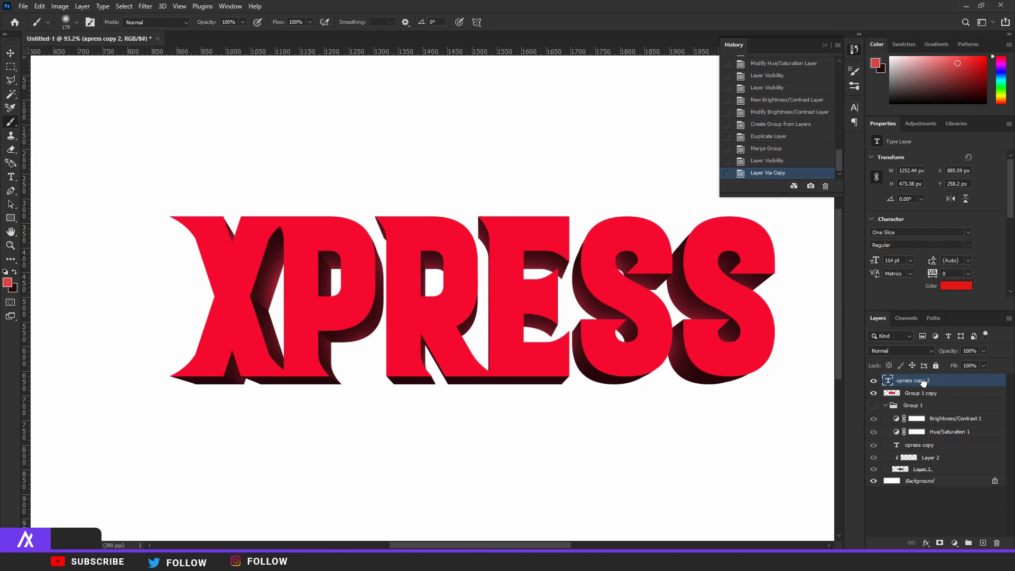
click(885, 405)
Set the top text layer's fill opacity to 0% and give it a 3 px outside stroke in red e01616
double_click(955, 381)
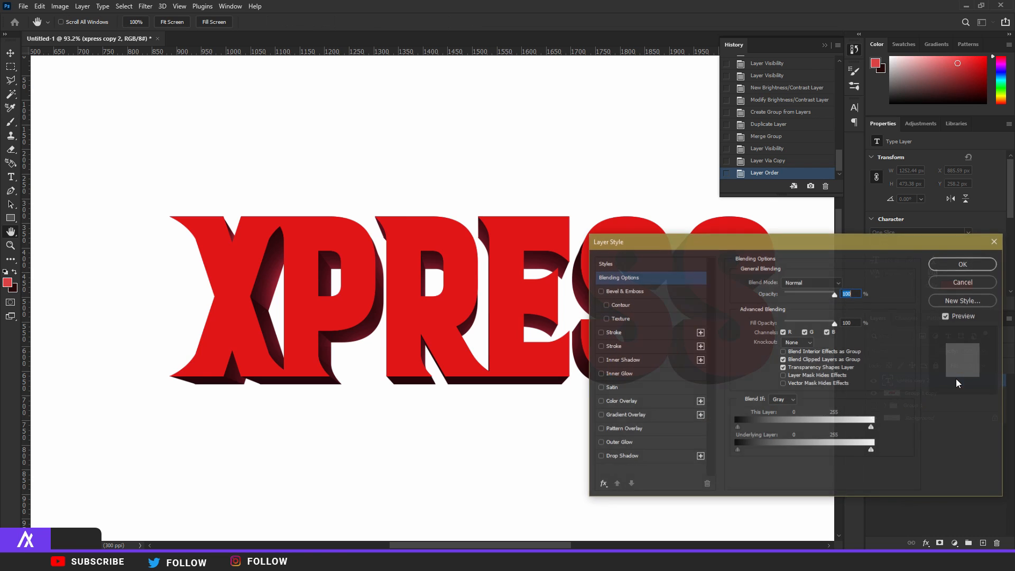
drag(853, 247, 671, 261)
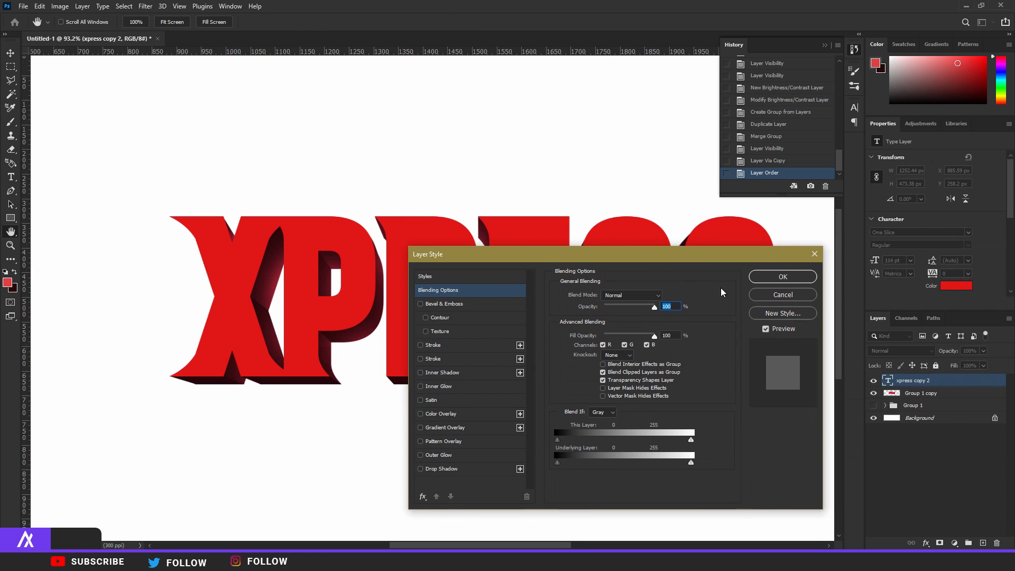
drag(654, 343, 604, 342)
click(450, 349)
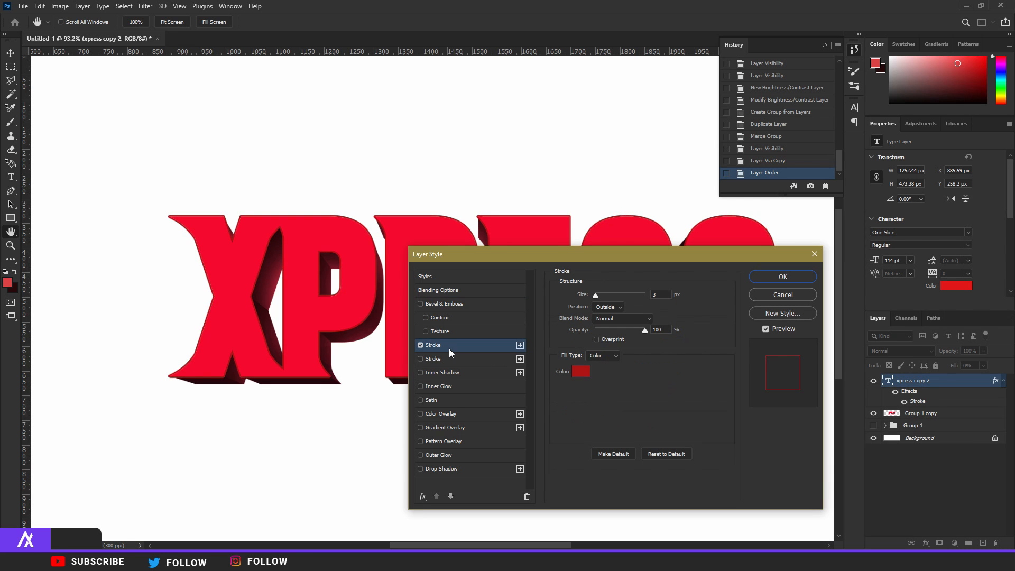
click(581, 371)
click(545, 228)
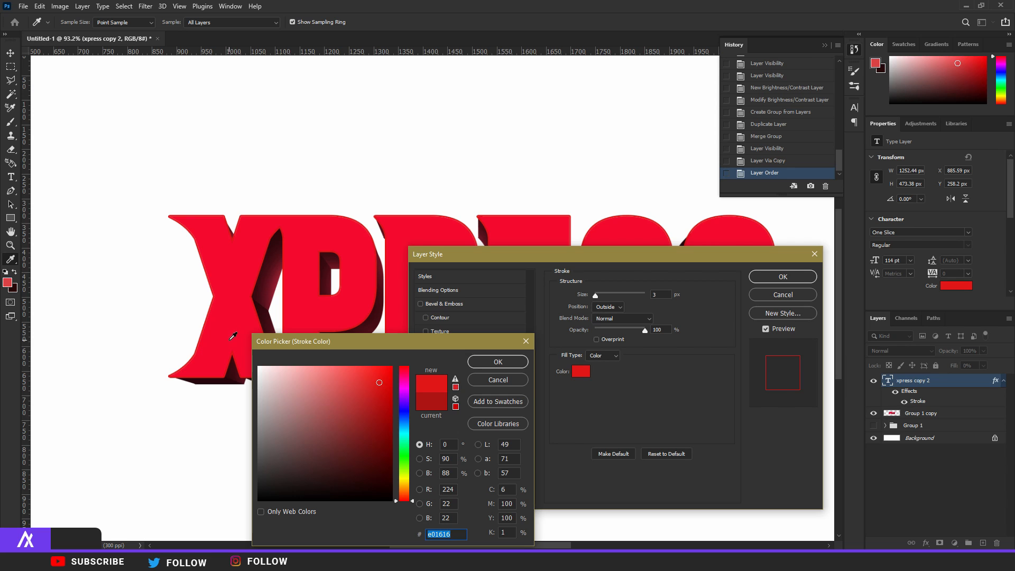
click(496, 363)
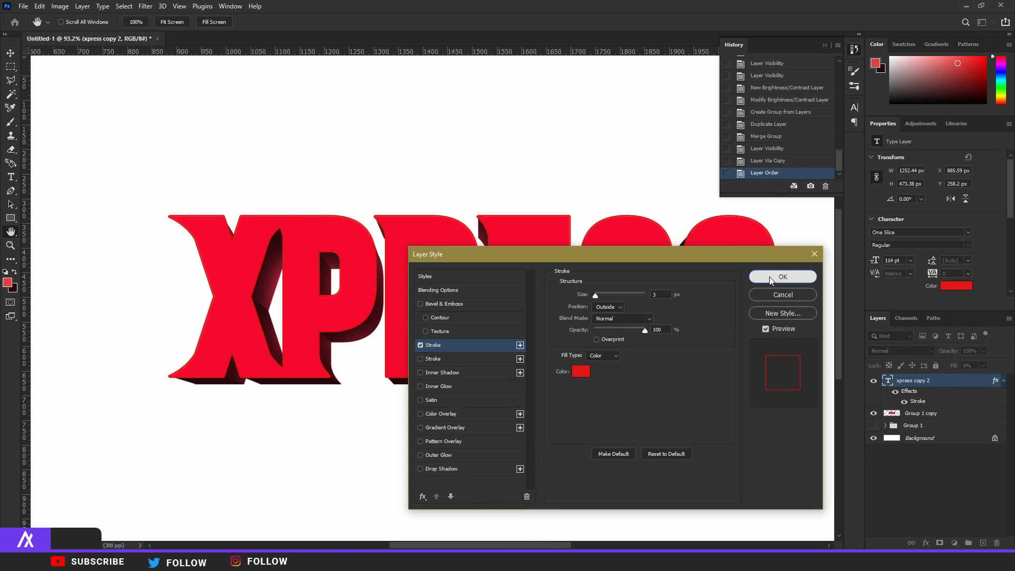
click(770, 278)
Add a second stroke to the top text layer: 1 px, inside, white, at 29% opacity
scroll(497, 310, down, 4)
scroll(508, 301, up, 7)
scroll(520, 269, up, 4)
key(v)
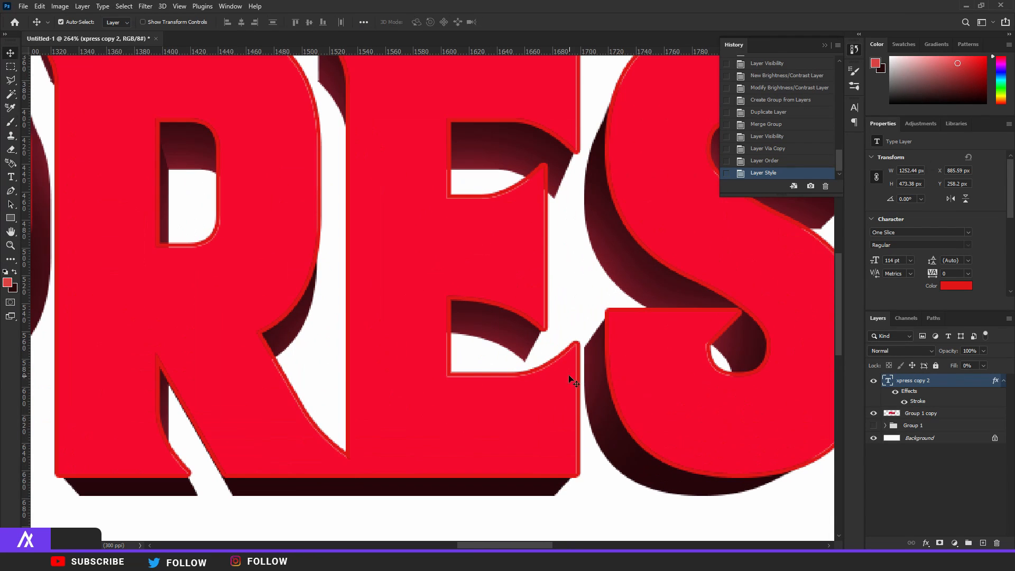
double_click(950, 383)
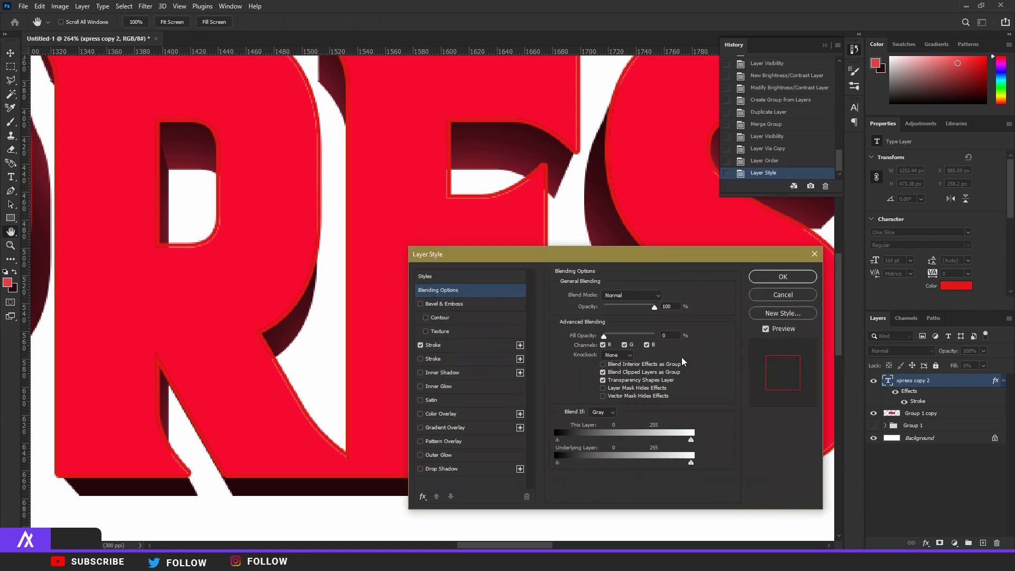
click(436, 358)
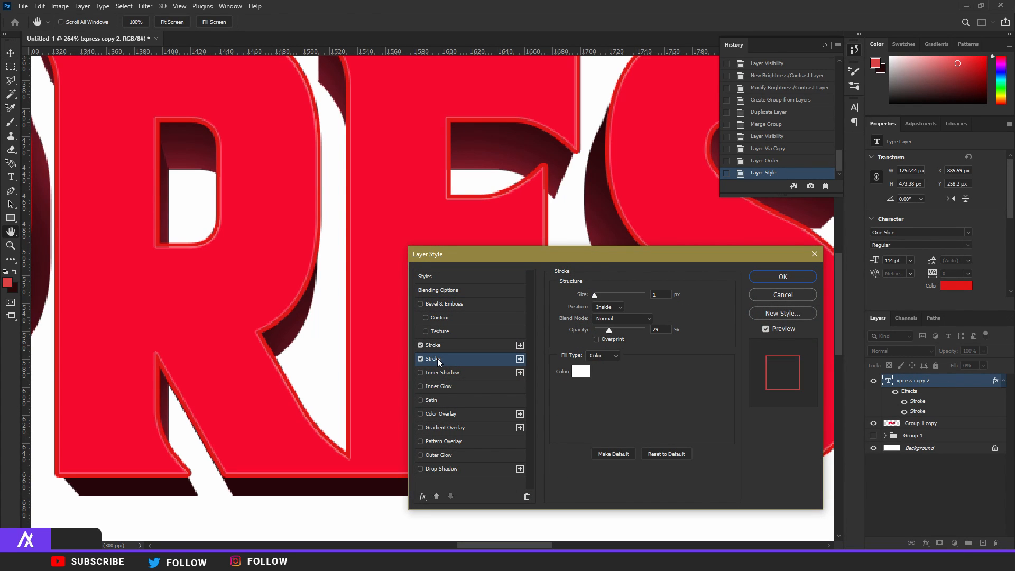
click(783, 276)
scroll(370, 280, down, 4)
scroll(374, 284, up, 4)
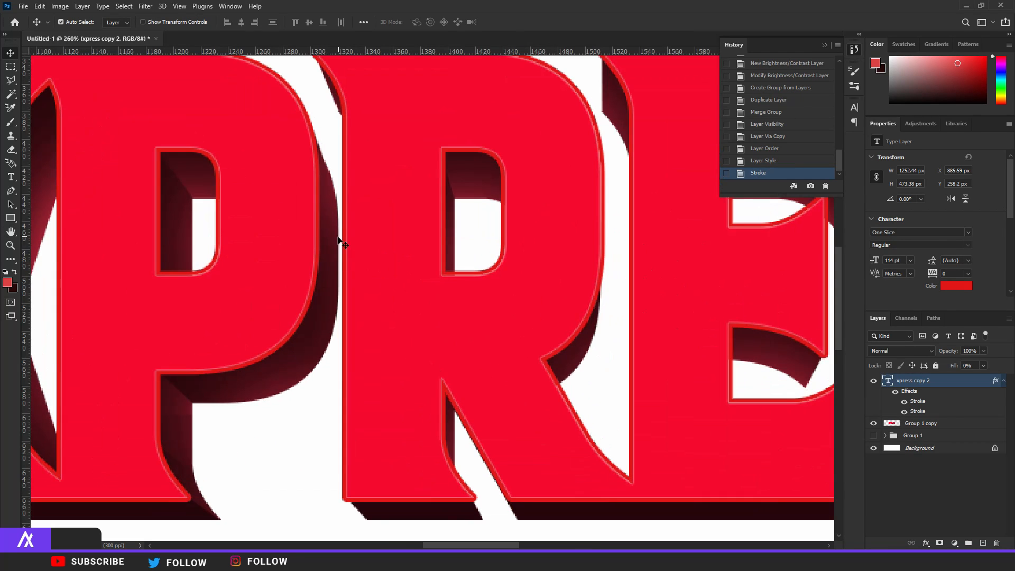
Add an Inner Glow effect to the top text layer, xpress copy 2
double_click(961, 385)
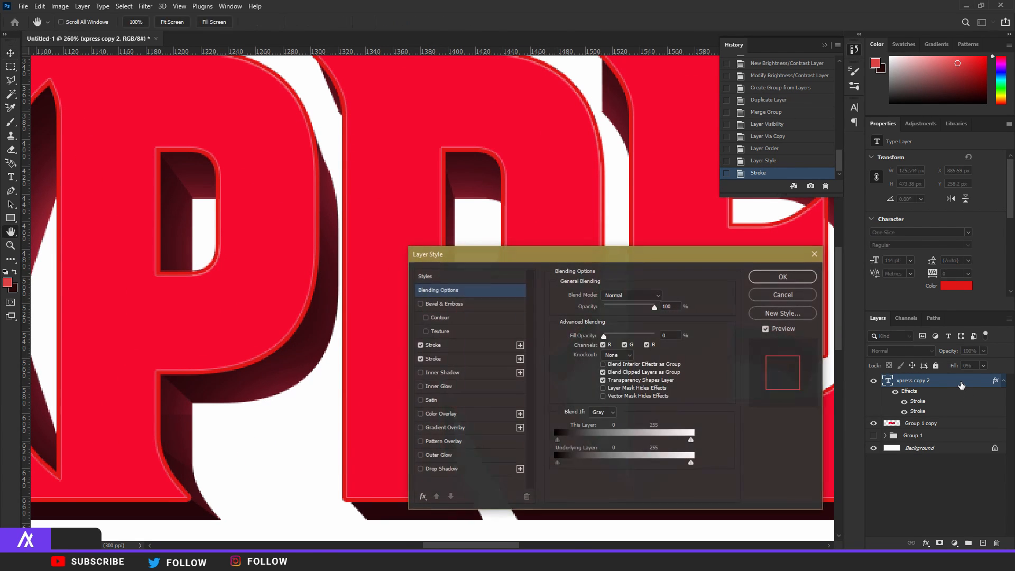
click(444, 386)
click(783, 276)
scroll(687, 304, down, 6)
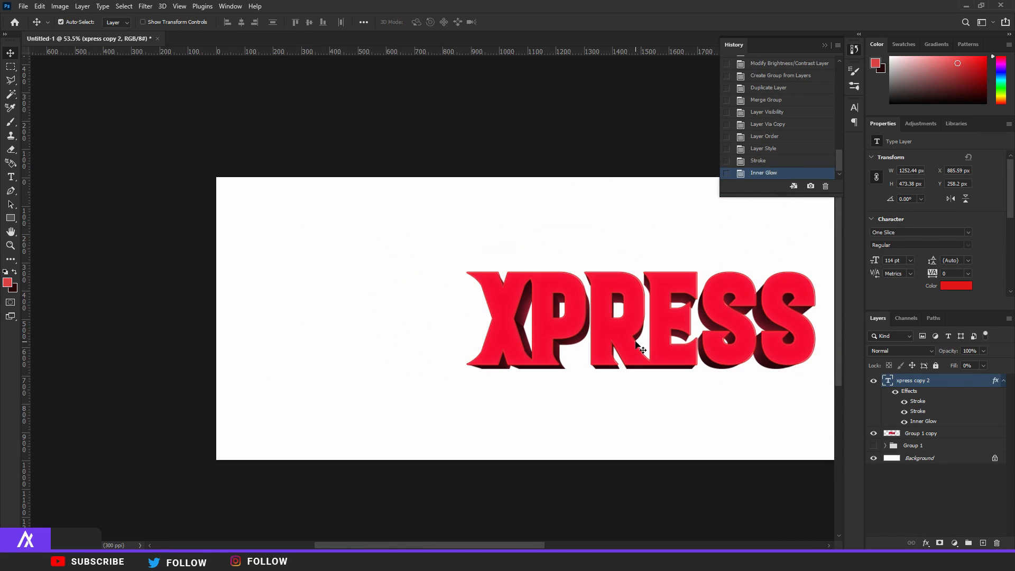
Duplicate the styled text layer, clear the duplicate's layer style, and place it directly beneath the styled one
key(ctrl+j)
right_click(958, 384)
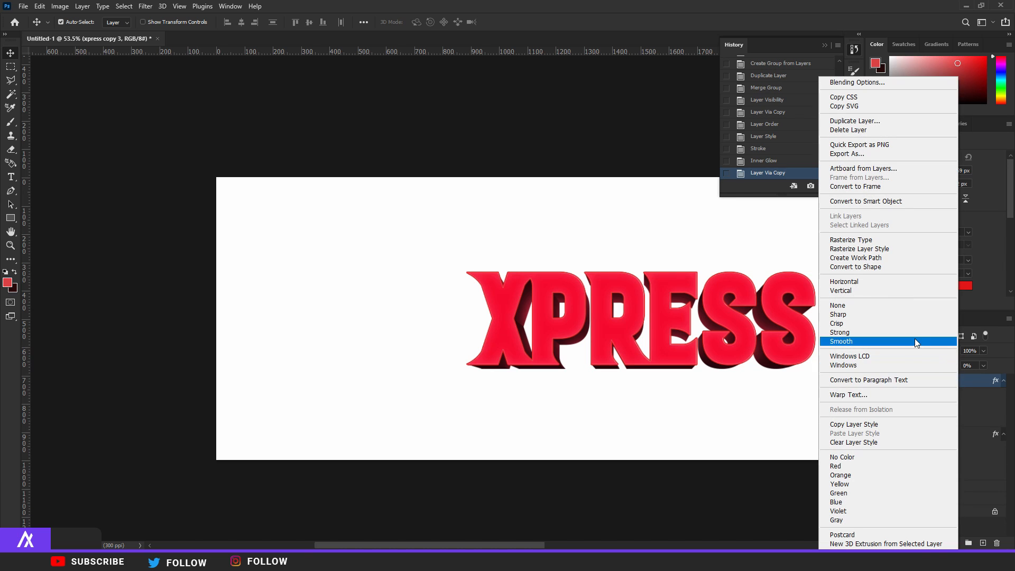
click(854, 423)
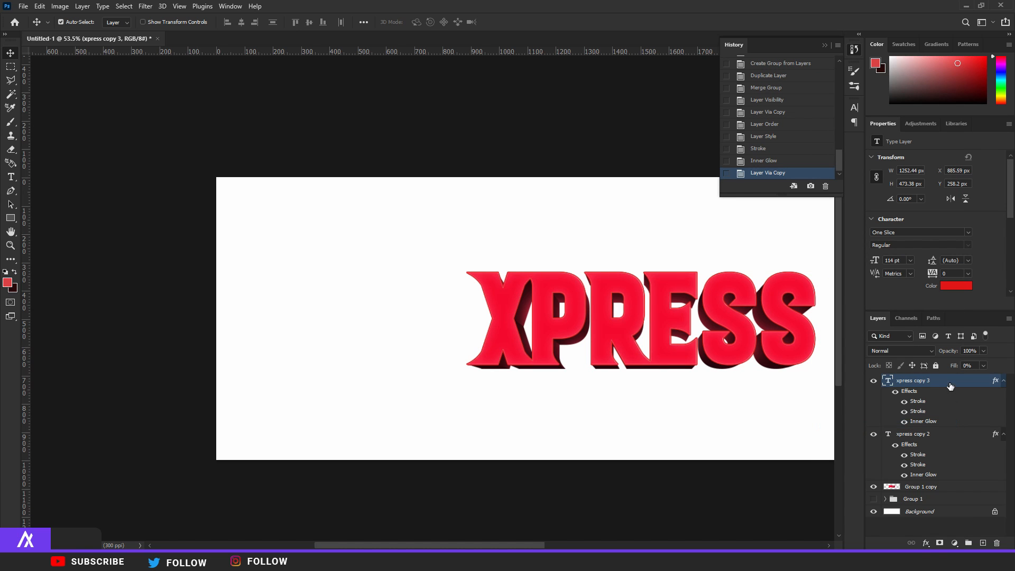
right_click(950, 386)
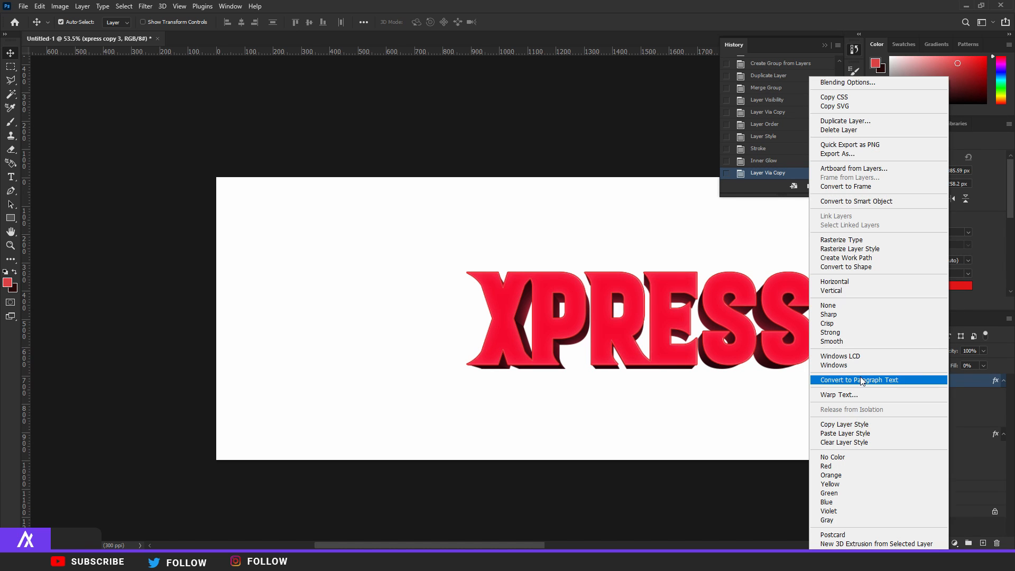
click(848, 442)
drag(944, 384, 938, 438)
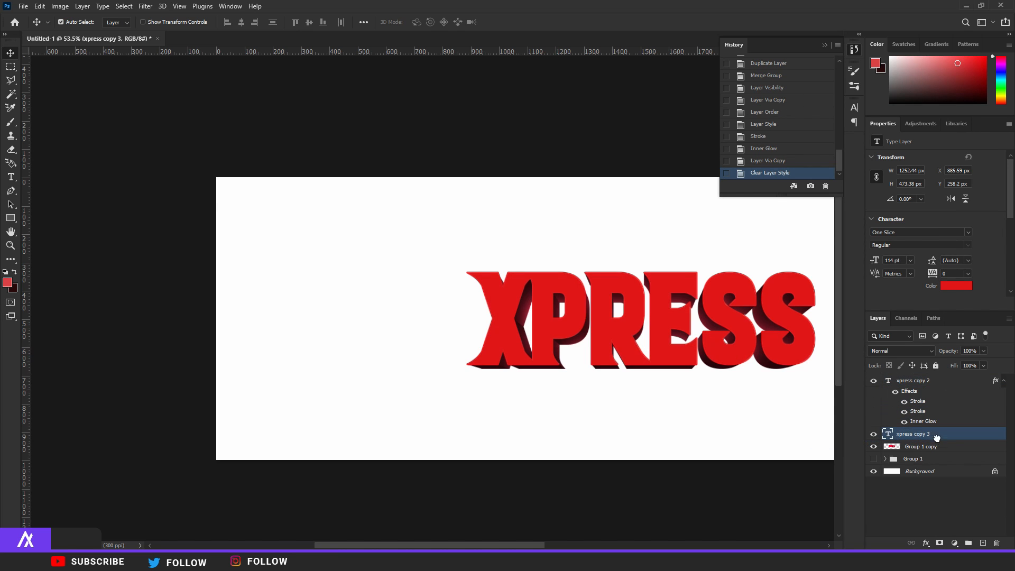
Rasterize the unstyled duplicate text layer, xpress copy 3
scroll(751, 386, down, 3)
scroll(338, 332, up, 5)
right_click(953, 430)
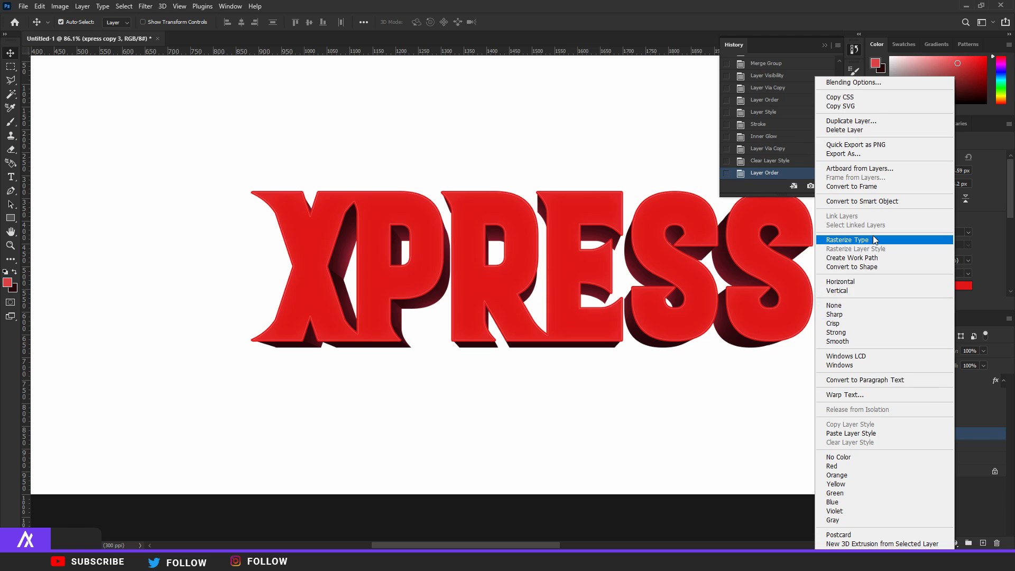
click(873, 240)
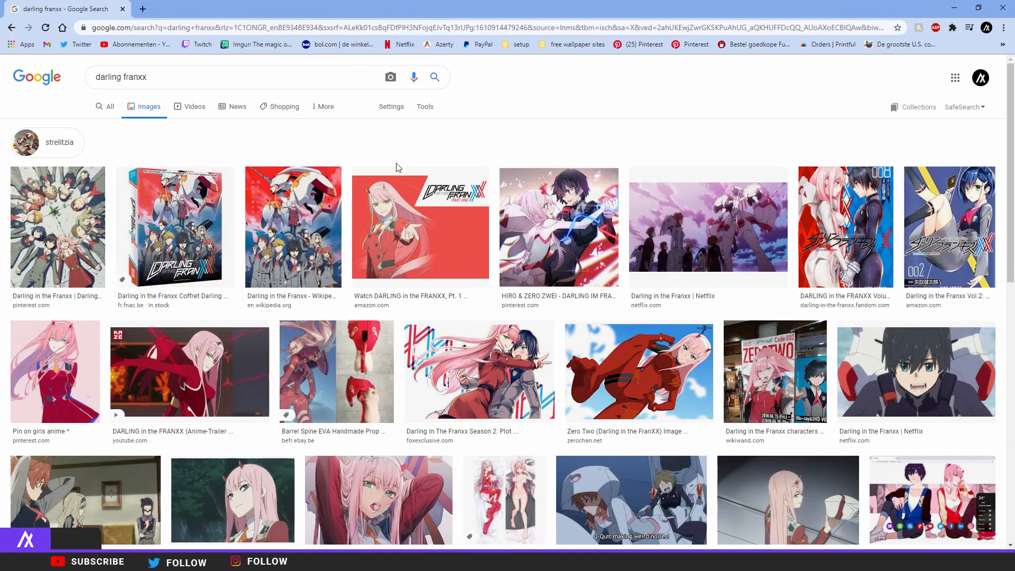
Position the pasted anime portrait over the XPRESS letters and clip it to the rasterized xpress copy 3 layer
drag(393, 293, 439, 302)
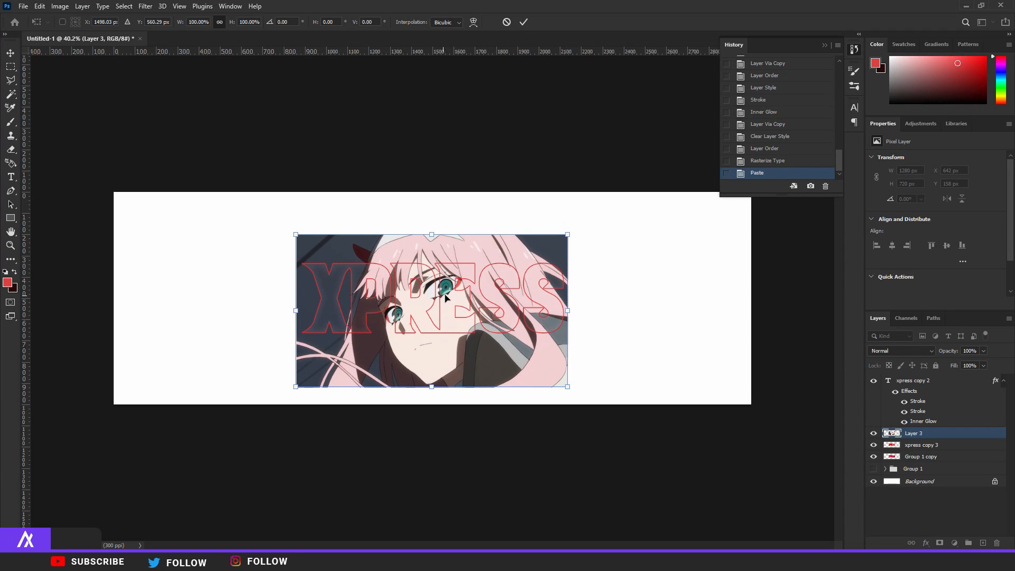
key(Return)
scroll(374, 294, up, 4)
scroll(513, 236, up, 3)
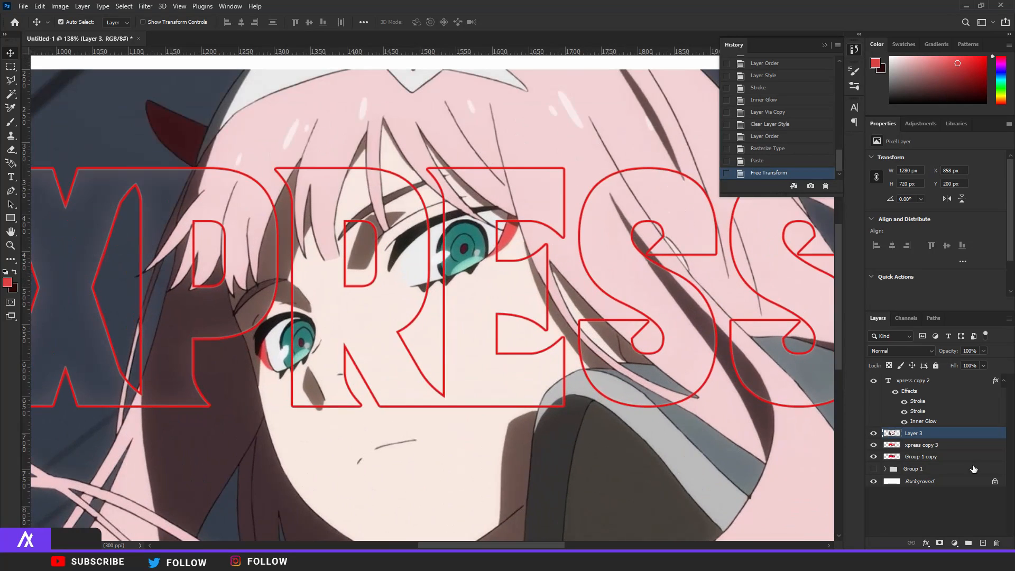
alt+click(893, 439)
Reposition the clipped portrait so it covers the whole word, with the eyes on the R and E
scroll(551, 372, down, 4)
key(ctrl+t)
mouse_move(518, 367)
mouse_down()
mouse_move(518, 345)
mouse_move(526, 358)
mouse_up()
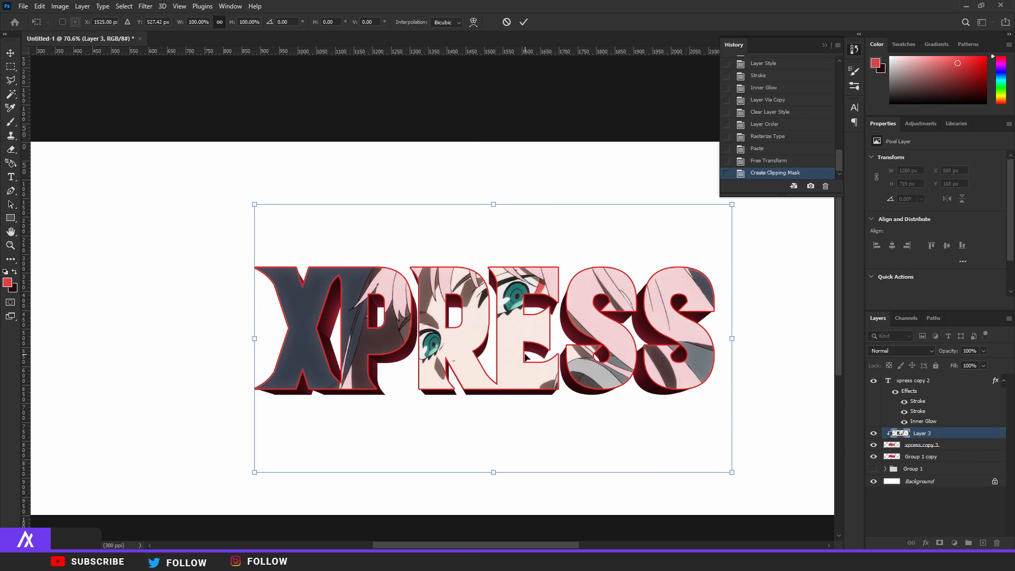
key(Return)
Add a Gradient Map adjustment clipped above the portrait, reverse it, and extend its dark-to-red gradient with a lighter pink end
click(955, 543)
click(946, 523)
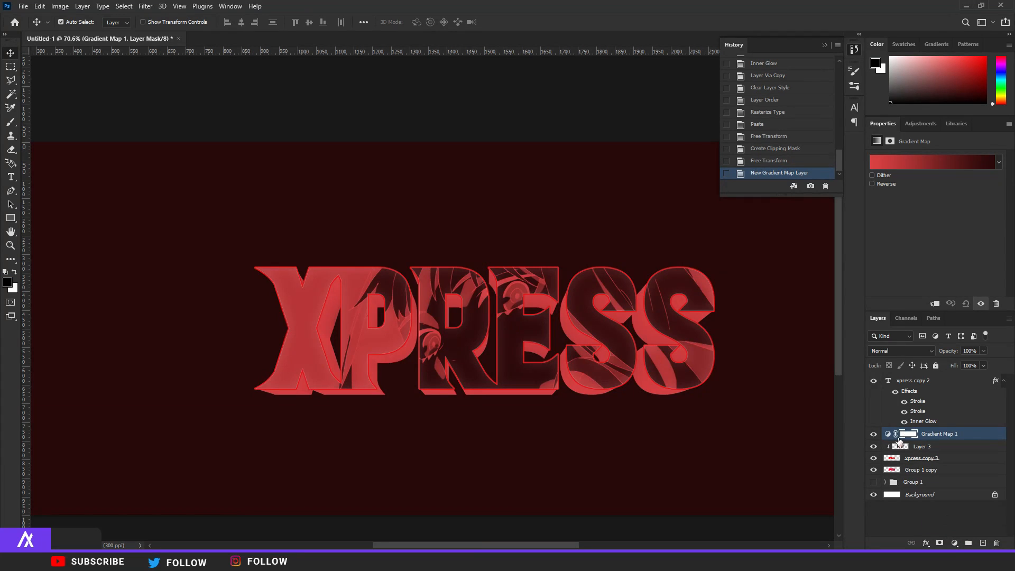
alt+click(902, 439)
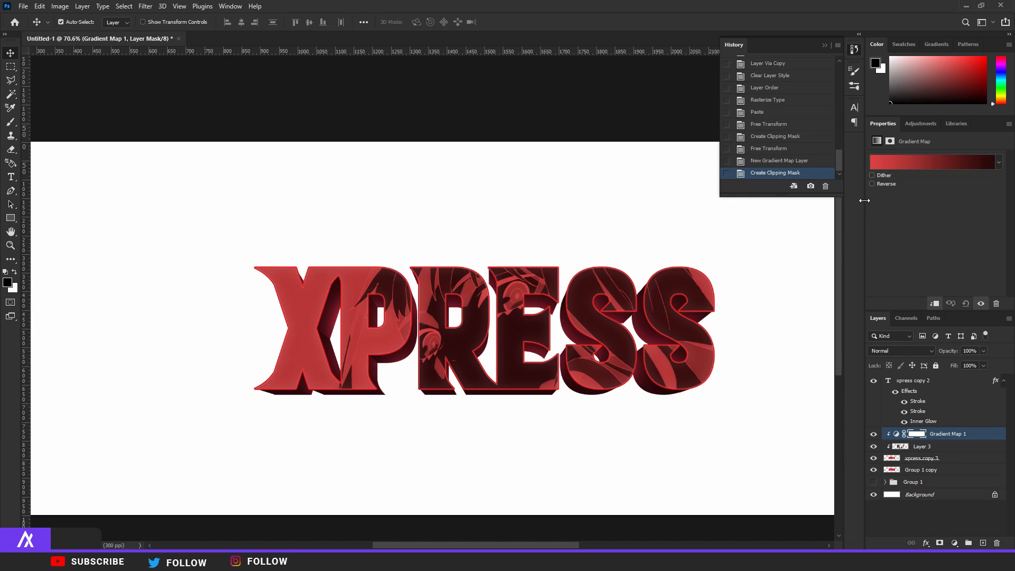
click(871, 184)
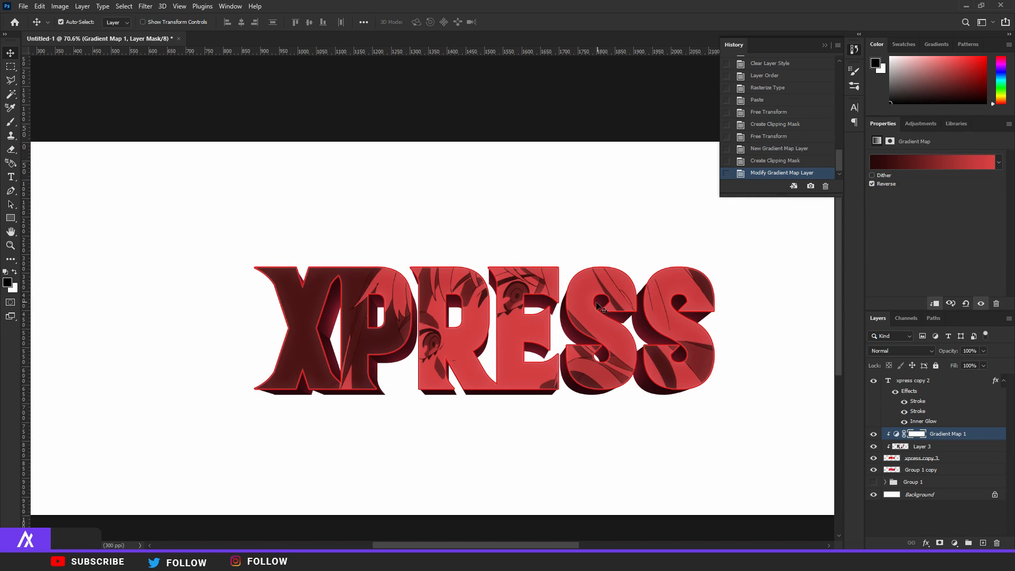
scroll(500, 320, up, 1)
click(918, 164)
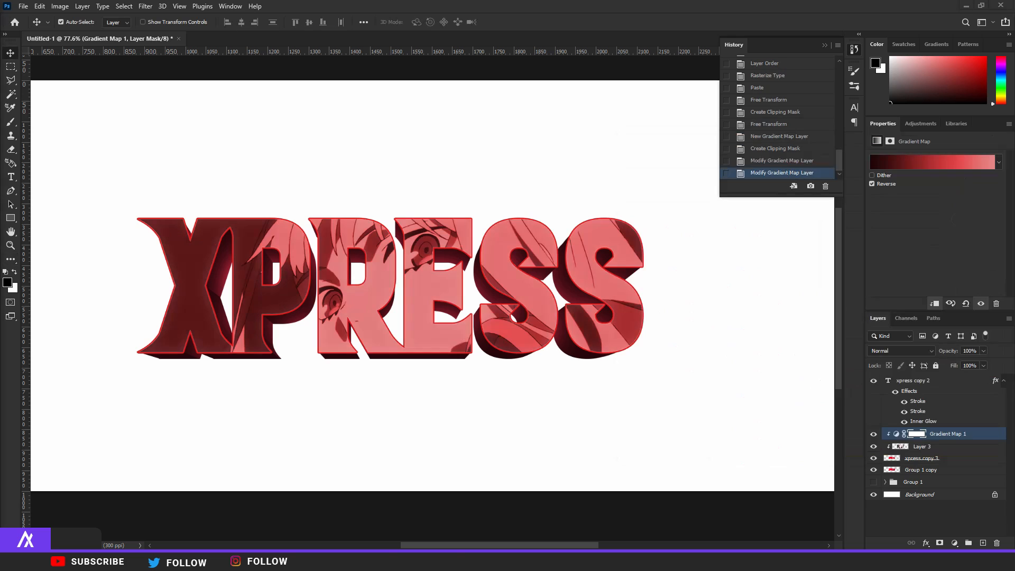
Add a new empty layer clipped above the Gradient Map 1 adjustment
click(11, 126)
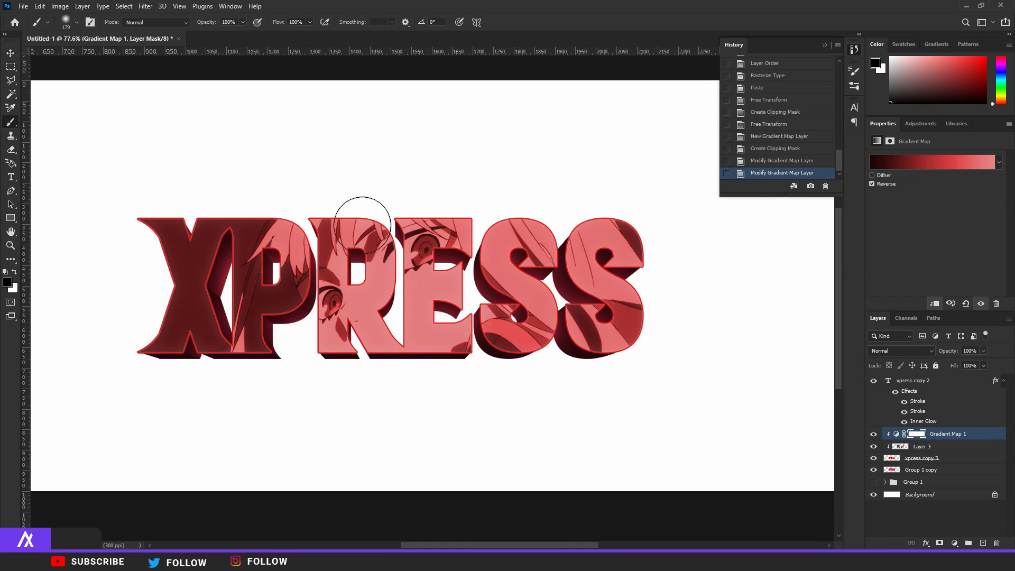
click(995, 543)
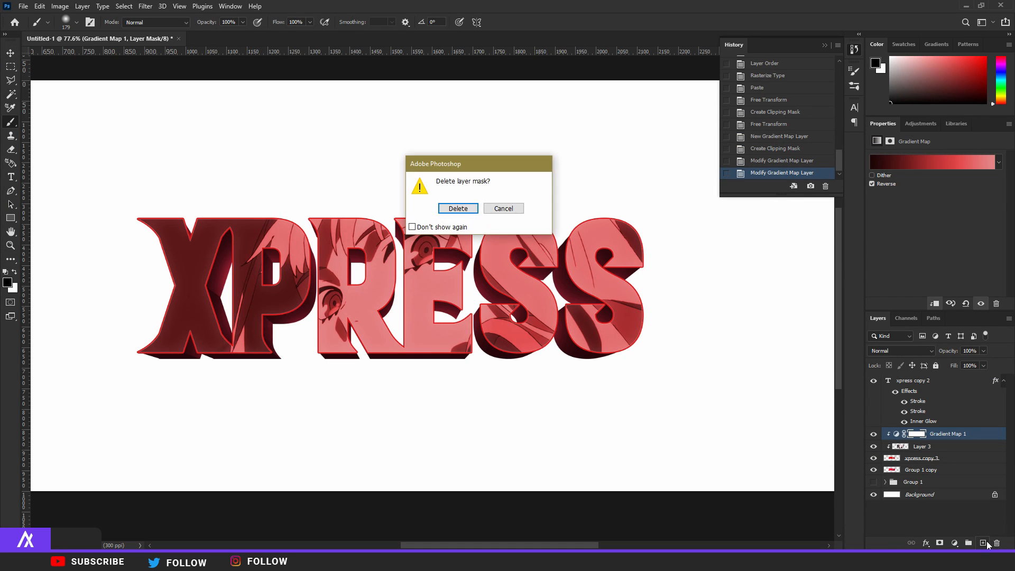
click(503, 208)
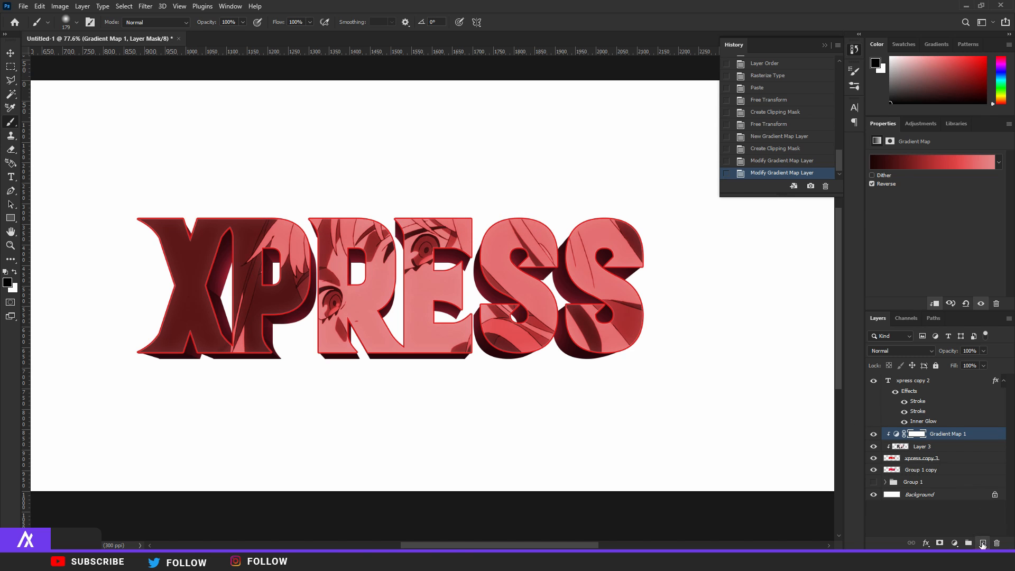
click(983, 543)
alt+click(898, 438)
scroll(469, 307, down, 8)
scroll(402, 287, up, 7)
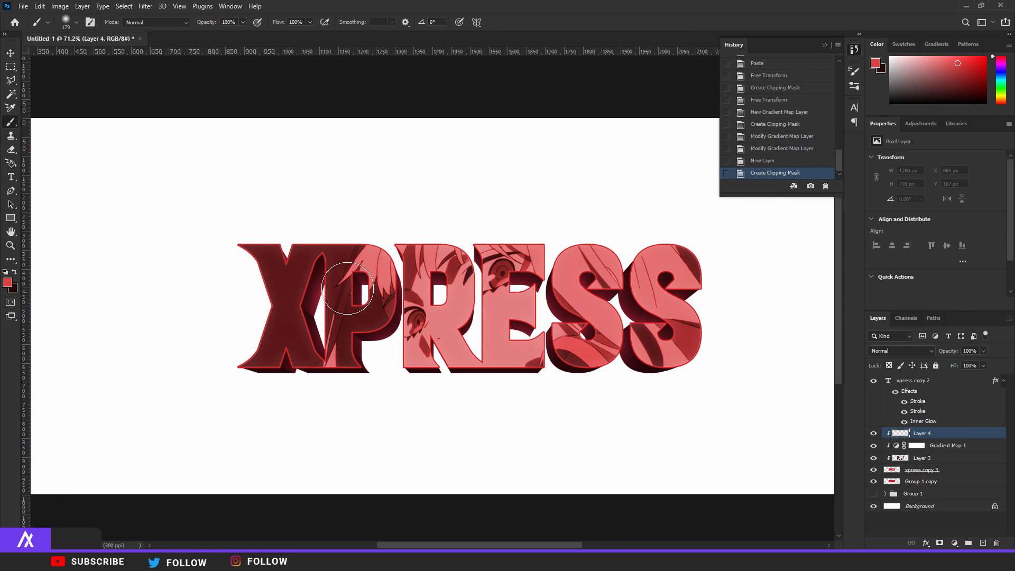
Make the foreground colour white and set the brush tip to 1% spacing and 100% hardness
click(6, 272)
click(16, 272)
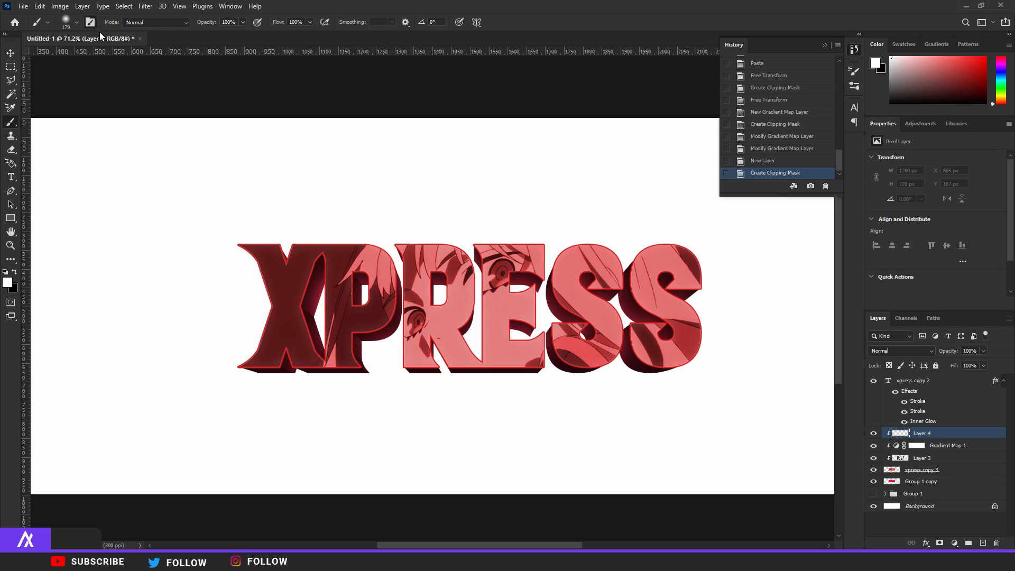
key(F5)
drag(737, 248, 709, 250)
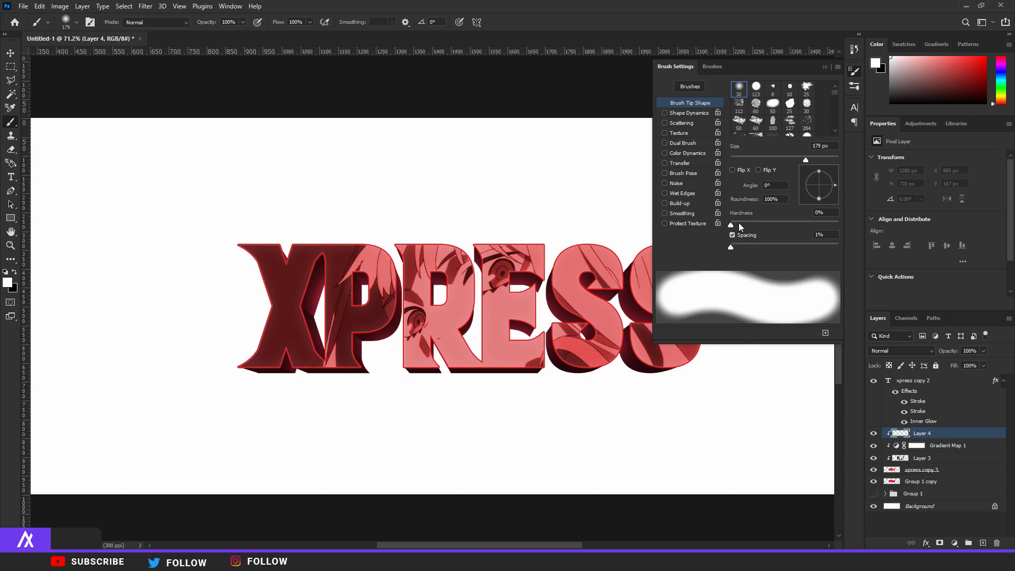
drag(737, 227, 962, 222)
drag(212, 290, 837, 203)
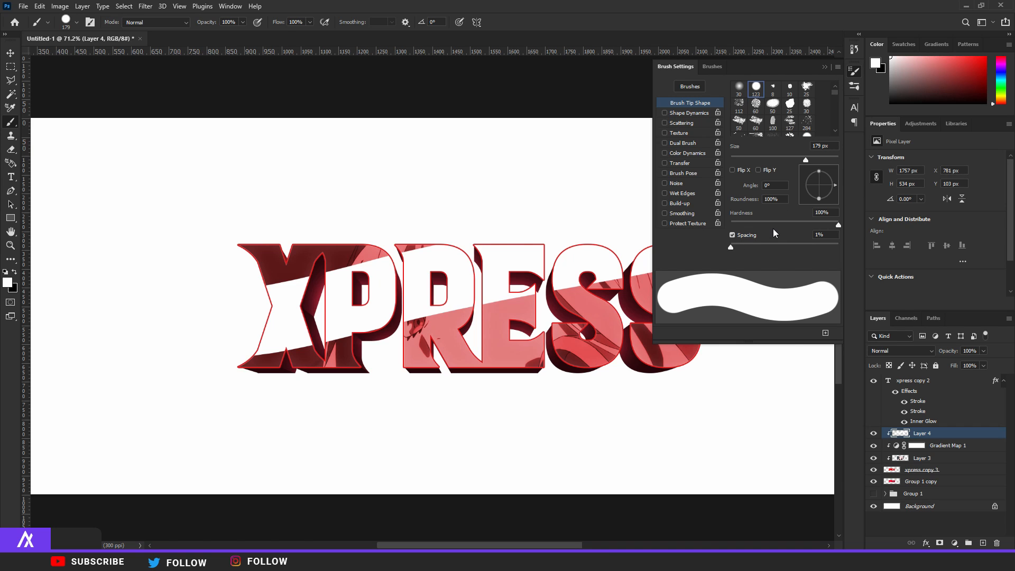
key(ctrl+z)
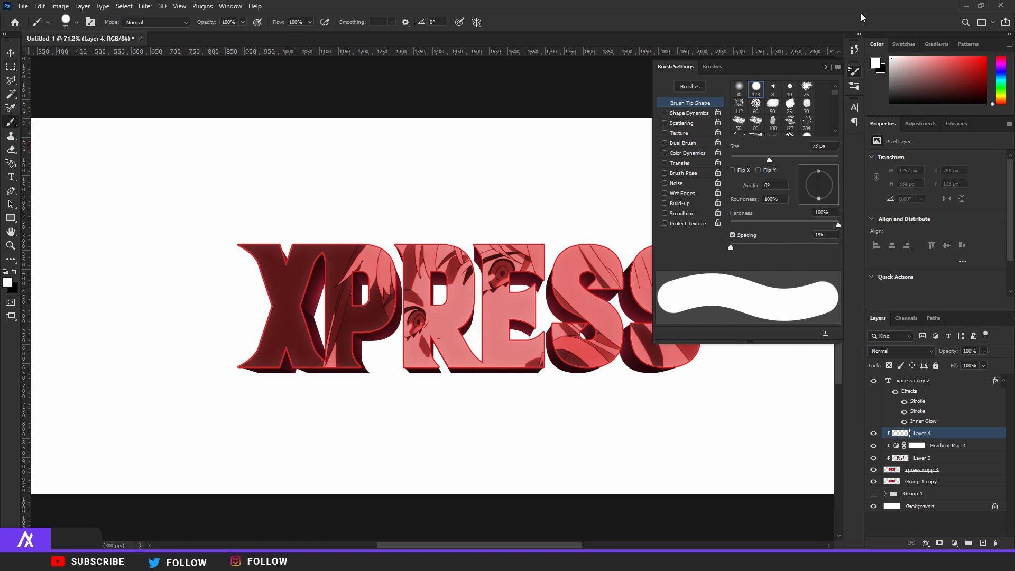
scroll(368, 286, down, 5)
drag(288, 311, 777, 192)
key(ctrl+z)
key(ctrl+shift+z)
key(ctrl+z)
Paint a straight white band across the middle of XPRESS with the 73 px hard brush and rotate it into a rising diagonal
drag(296, 305, 758, 305)
scroll(528, 217, up, 5)
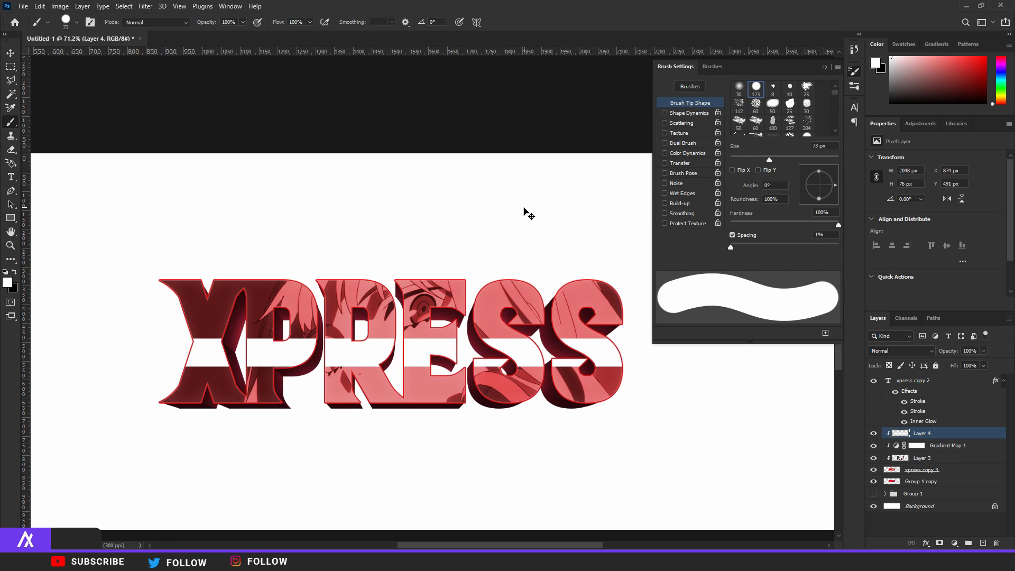
key(ctrl+t)
drag(471, 238, 450, 233)
mouse_move(360, 306)
mouse_down()
mouse_move(423, 334)
mouse_move(406, 319)
mouse_up()
key(Return)
key(b)
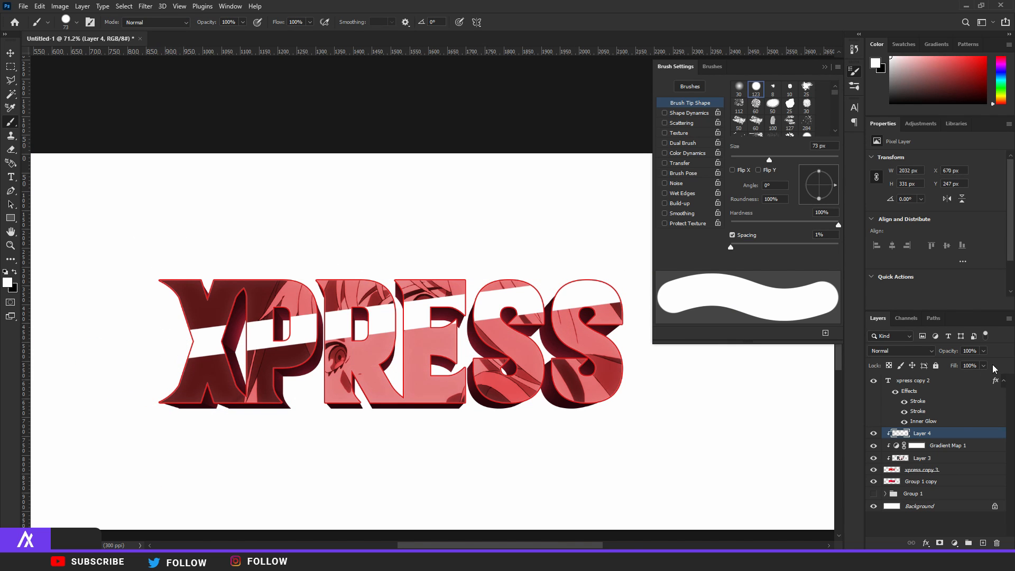
Tilt the white band by about -1.5° more and shift it slightly higher across the letters
key(v)
key(ctrl+t)
drag(416, 316, 382, 300)
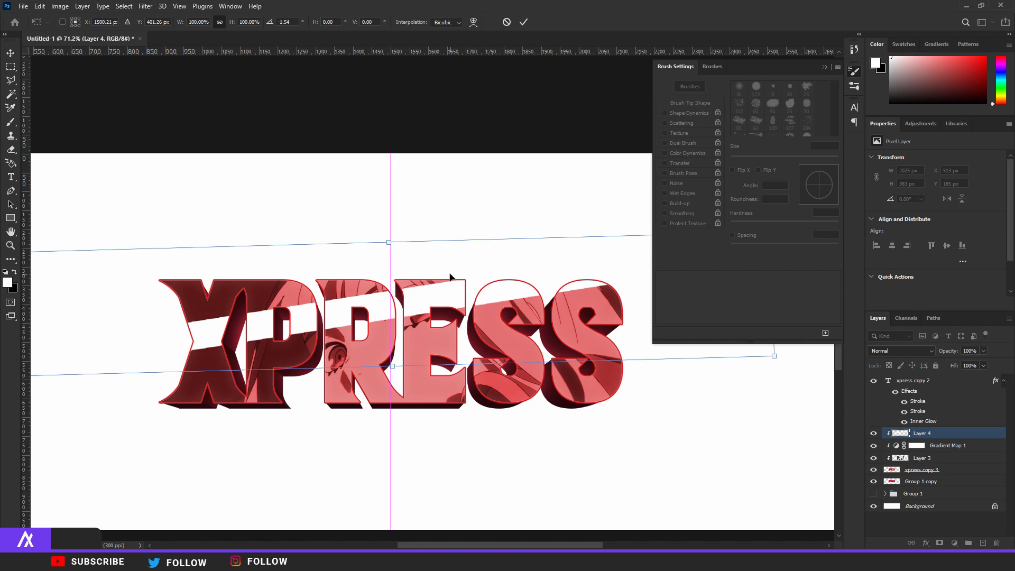
key(Return)
Fade both ends of the white band over the X and the S letters with a soft 559 px eraser
click(11, 150)
drag(109, 362, 119, 352)
scroll(504, 271, down, 4)
click(516, 186)
click(515, 186)
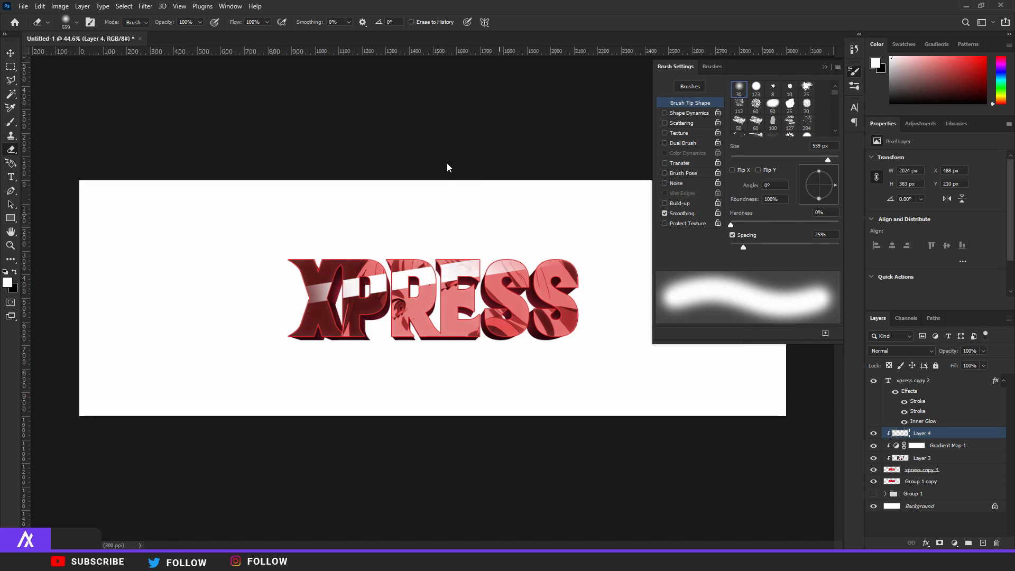
Lower the white band layer's opacity to 88%
scroll(465, 198, up, 3)
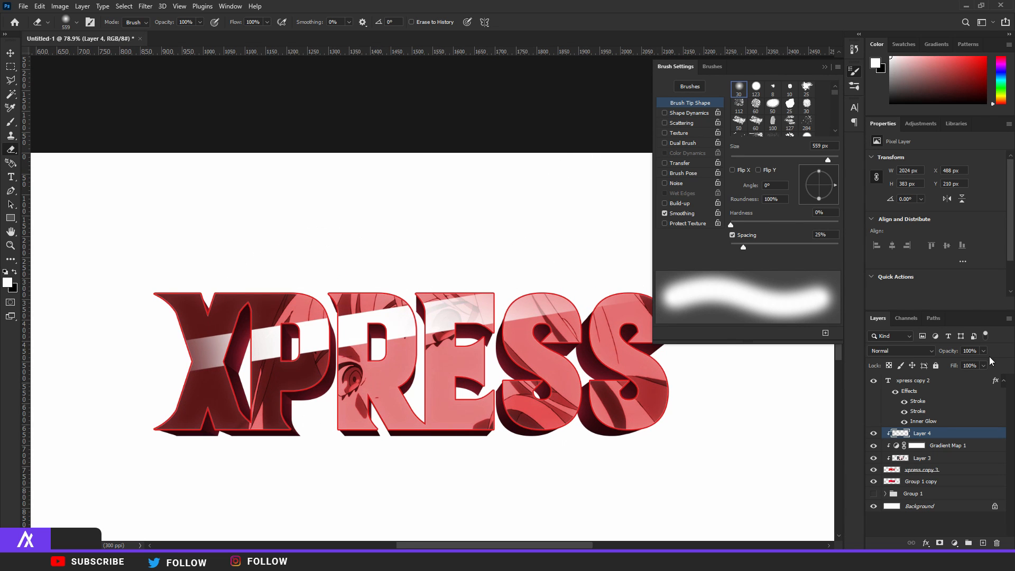
drag(976, 361, 978, 362)
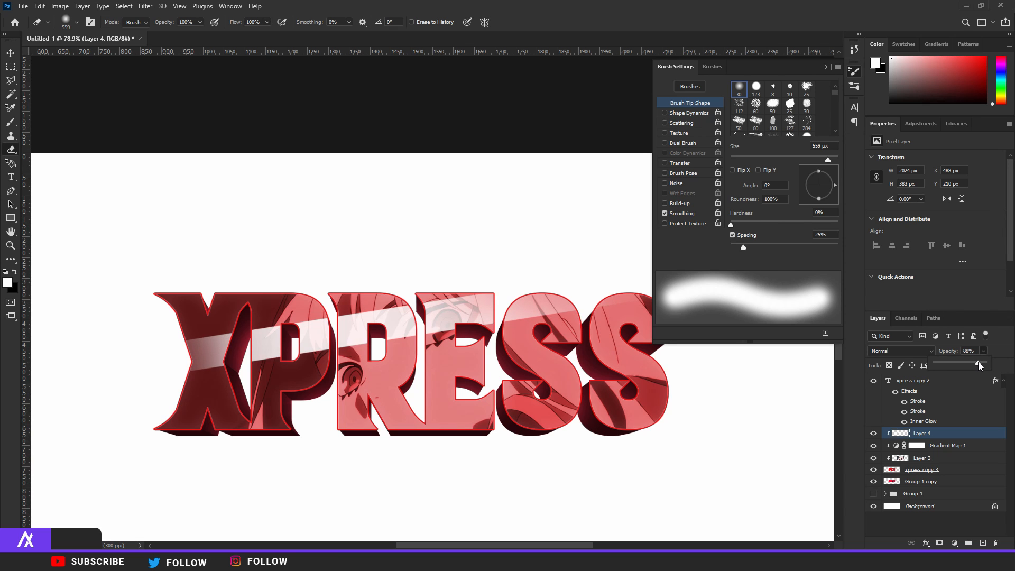
scroll(492, 354, down, 8)
scroll(555, 338, up, 7)
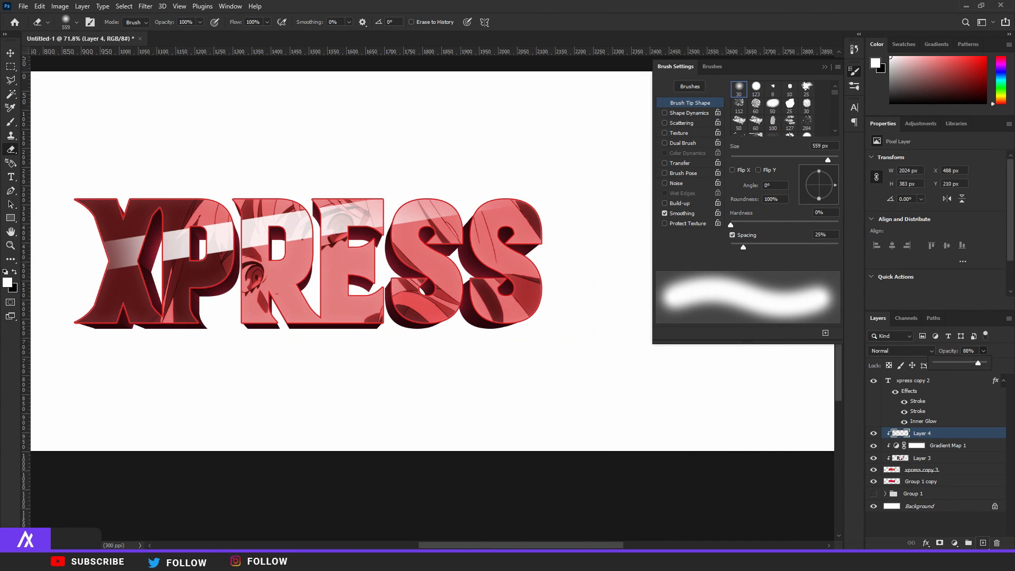
Add a new layer clipped above Layer 4 and set the brush tip to 0% hardness and 7% spacing
key(ctrl+shift+alt+n)
alt+click(897, 434)
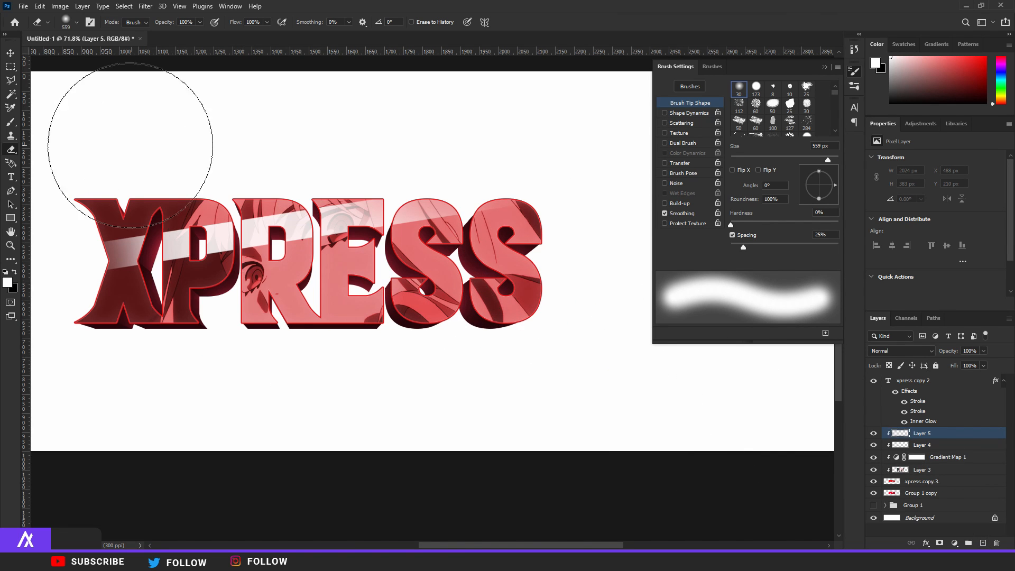
click(10, 121)
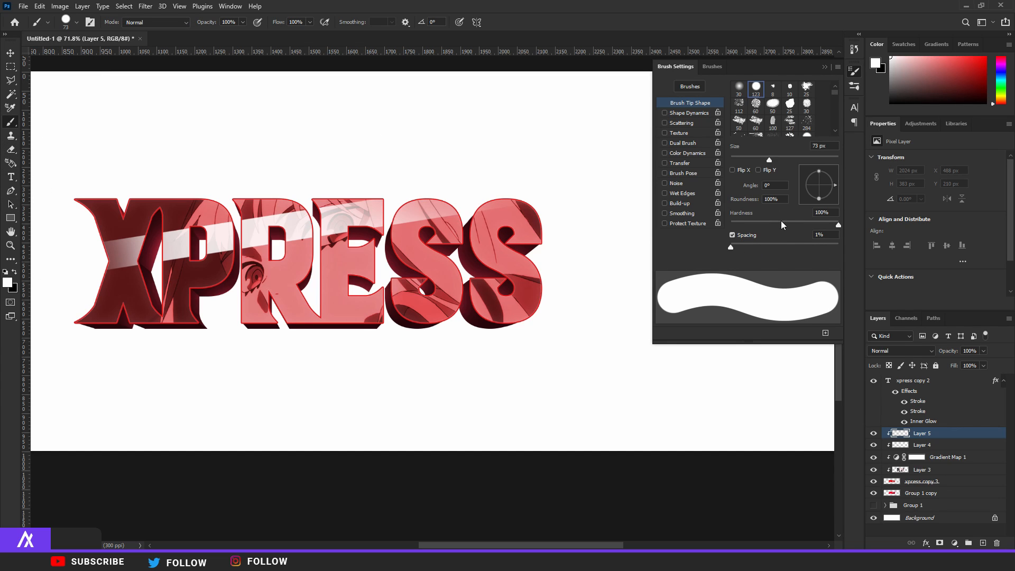
click(731, 223)
drag(732, 244, 734, 244)
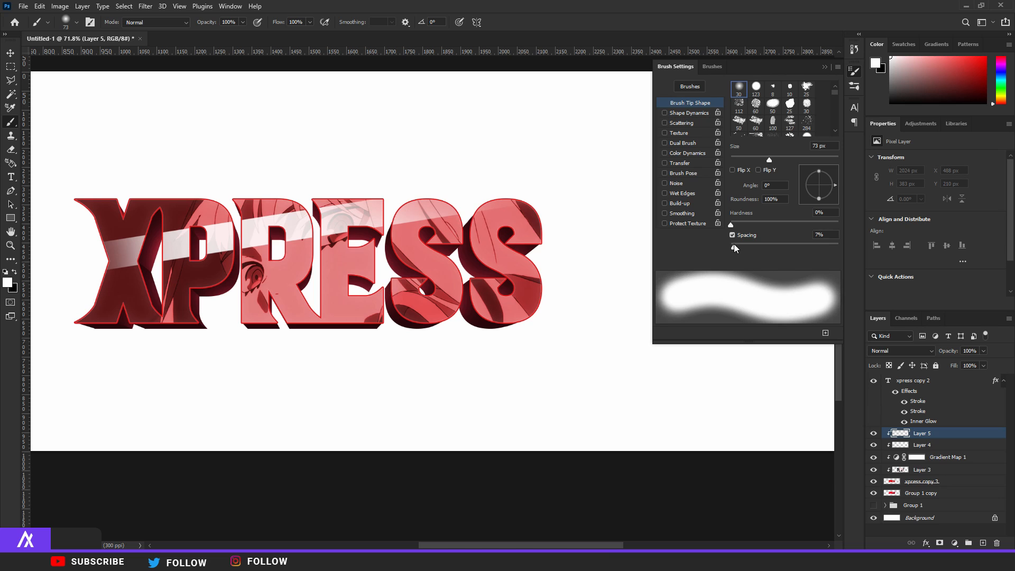
click(824, 67)
Enlarge the soft brush to about 254 px and set the foreground colour to red e1161a
click(66, 22)
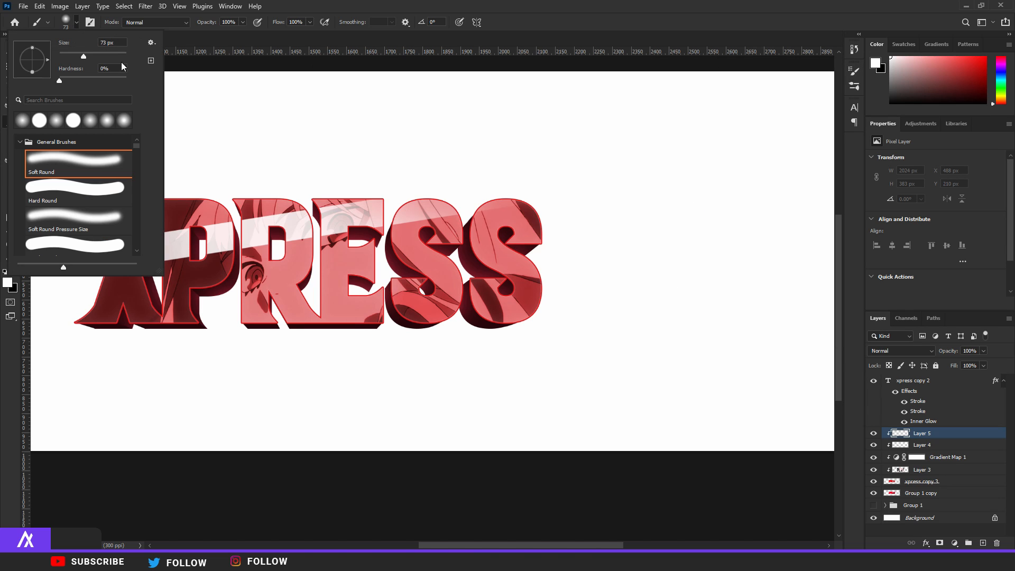
click(110, 58)
click(384, 3)
scroll(301, 260, down, 6)
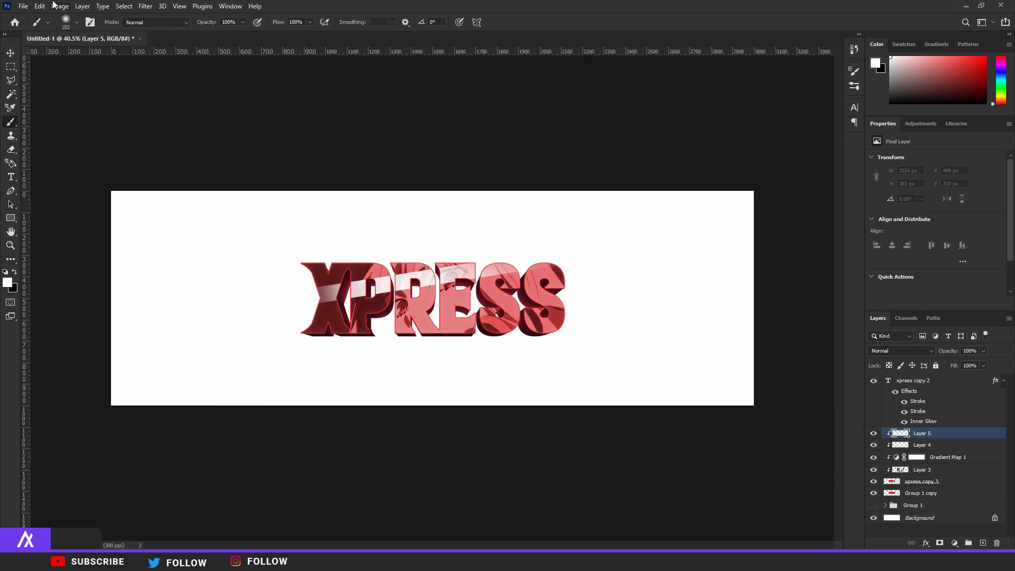
click(70, 23)
click(115, 56)
click(356, 2)
scroll(383, 281, up, 6)
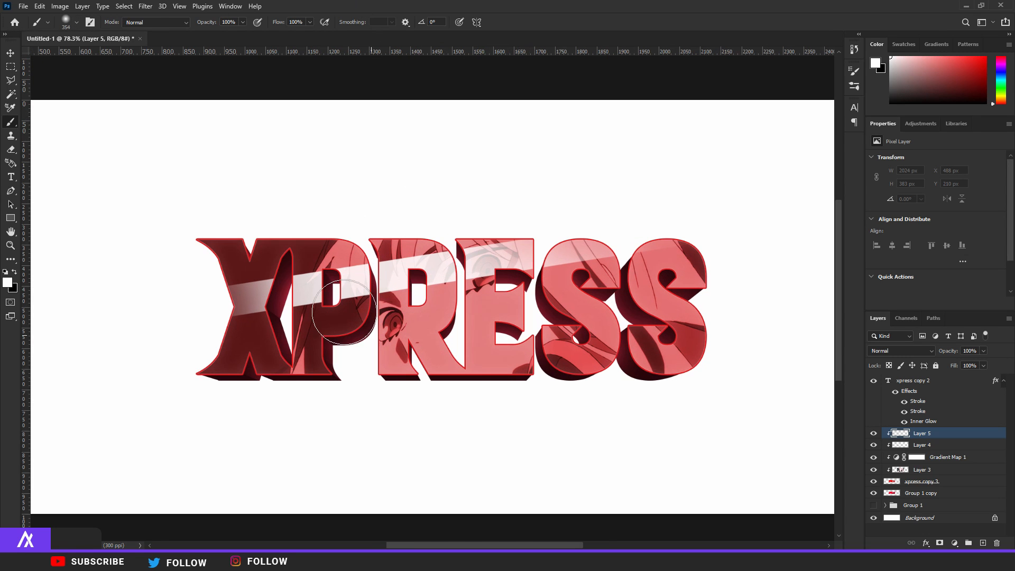
click(10, 284)
drag(72, 257, 0, 256)
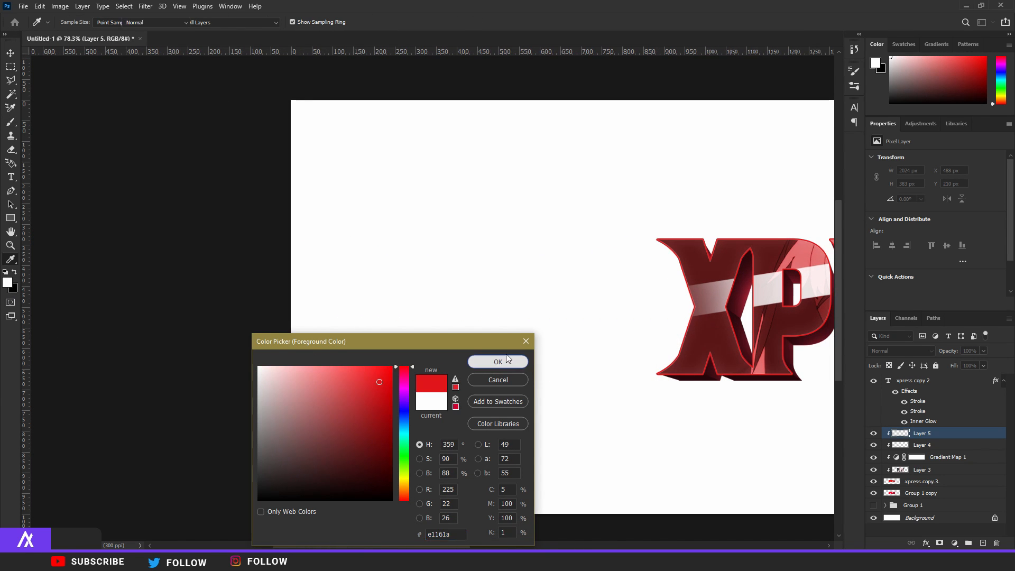
click(498, 361)
Paint soft red along the upper and lower edges of XPRESS and blend the layer as Soft Light at 72% opacity
scroll(502, 322, down, 5)
scroll(211, 197, up, 4)
mouse_move(211, 197)
mouse_down()
mouse_move(495, 151)
mouse_move(623, 180)
mouse_up()
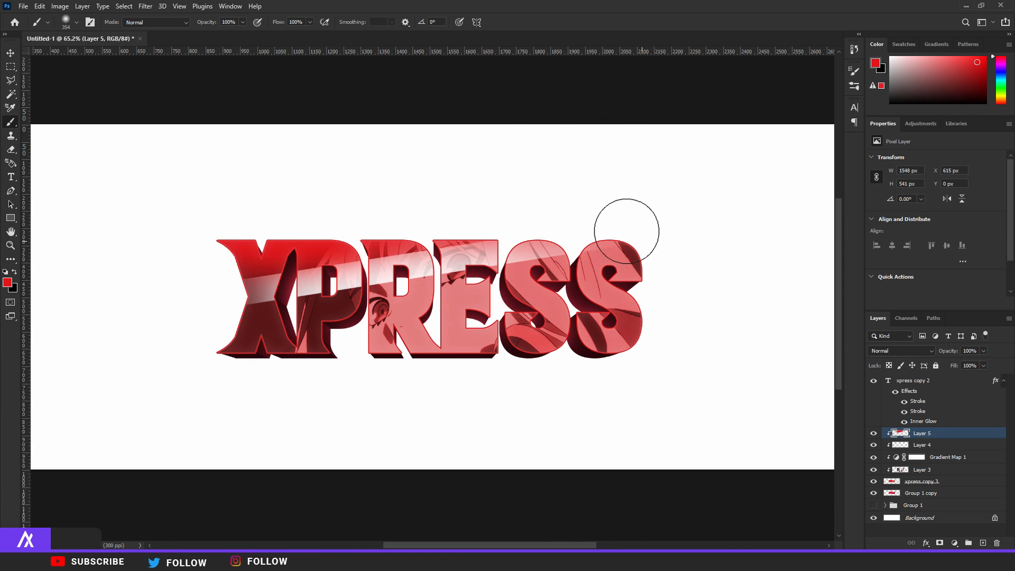
drag(186, 385, 685, 342)
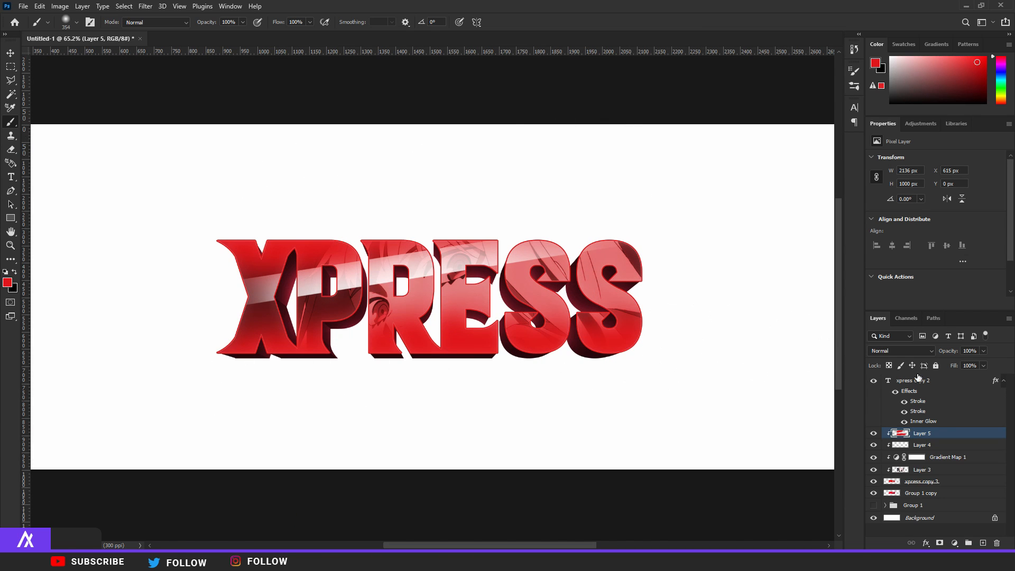
click(901, 351)
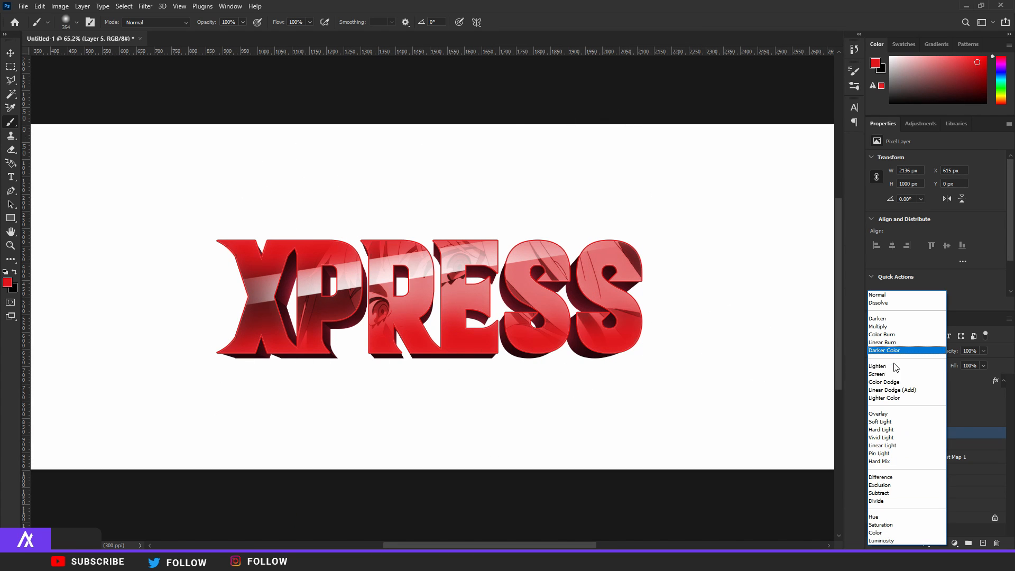
click(880, 421)
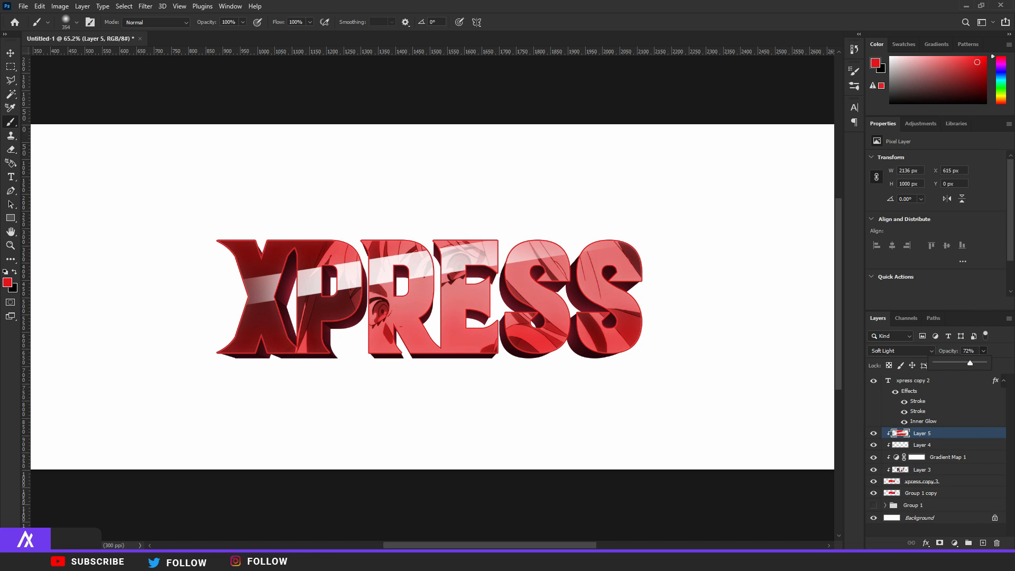
Add a new layer clipped above Layer 5 and brush a soft black shadow along the lower edge of the letters
click(981, 544)
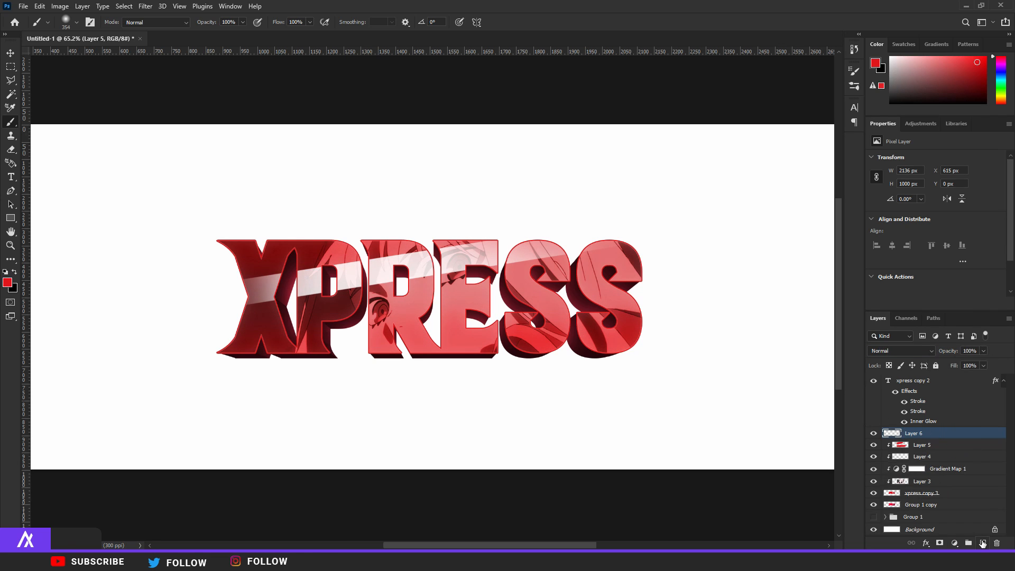
alt+click(889, 434)
click(15, 272)
mouse_move(626, 296)
mouse_down()
mouse_move(622, 312)
mouse_move(550, 360)
mouse_move(492, 367)
mouse_move(333, 369)
mouse_move(128, 350)
mouse_up()
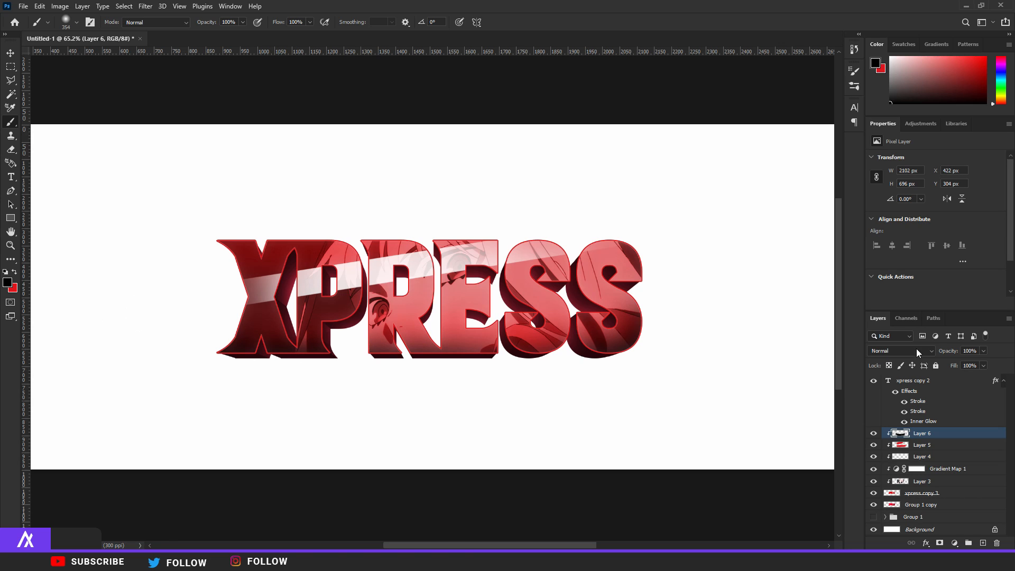
Add a new layer clipped above the black shadow layer and make the foreground colour white
click(983, 542)
alt+click(893, 435)
click(5, 272)
click(14, 272)
Brush soft white highlights over the letters' upper edge with a 749 px brush and lower the layer's opacity to 83%
drag(389, 188, 464, 157)
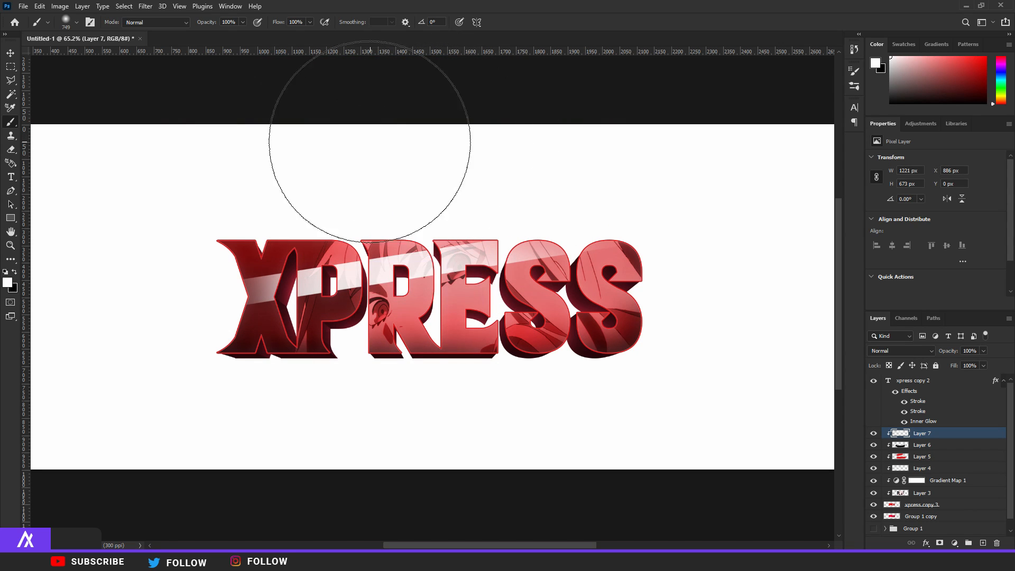
click(337, 141)
click(586, 141)
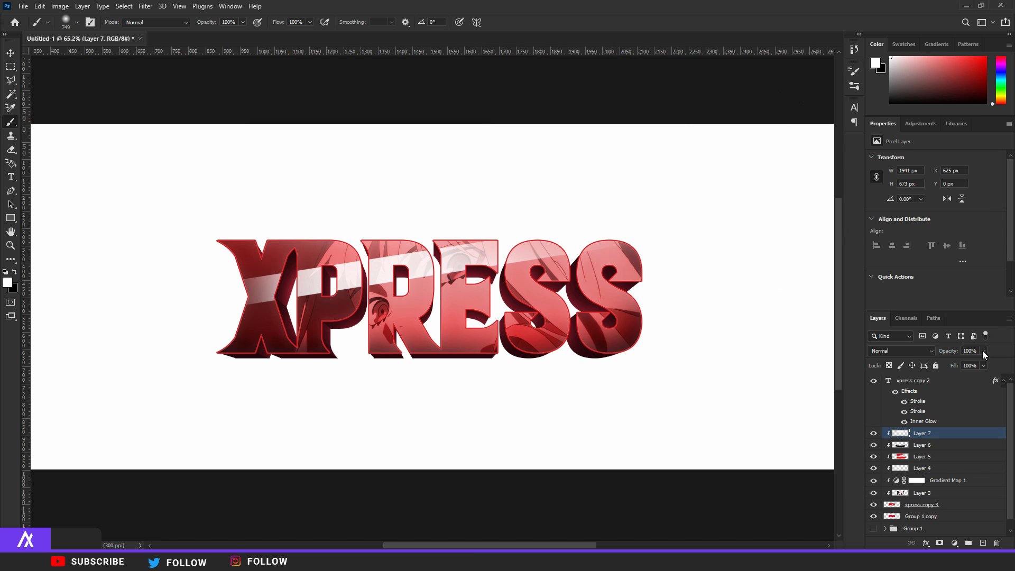
key(v)
scroll(506, 306, down, 2)
scroll(431, 290, up, 6)
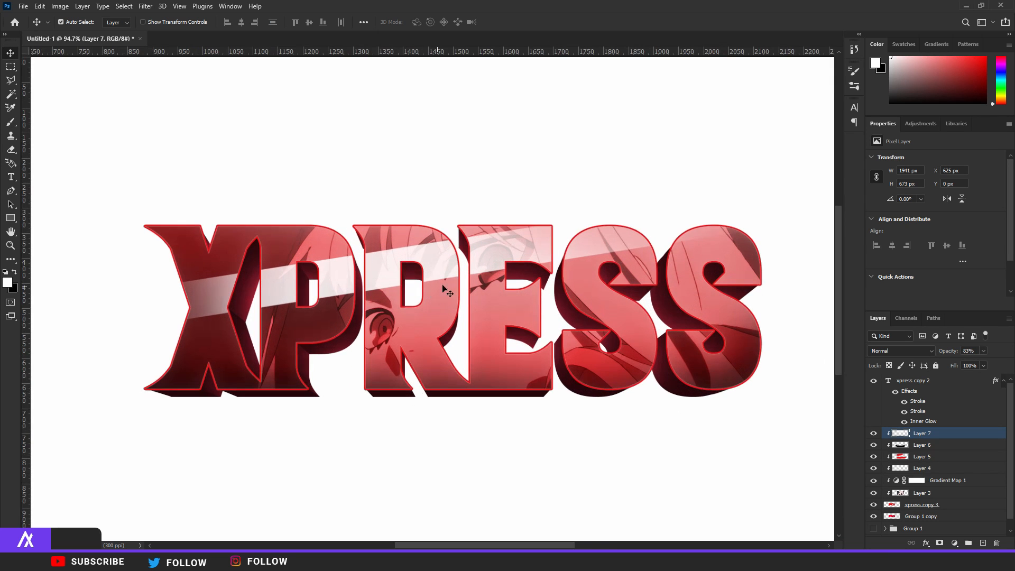
Apply the Paint Daubs filter to the portrait on Layer 3 with brush size 3, sharpness 3 and the Simple brush type
click(940, 494)
click(145, 7)
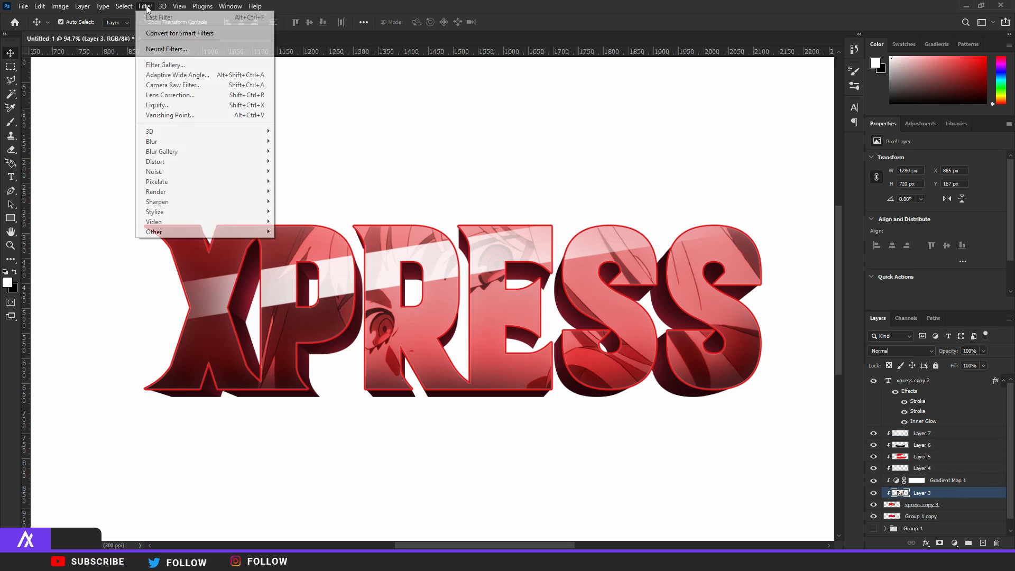
click(164, 65)
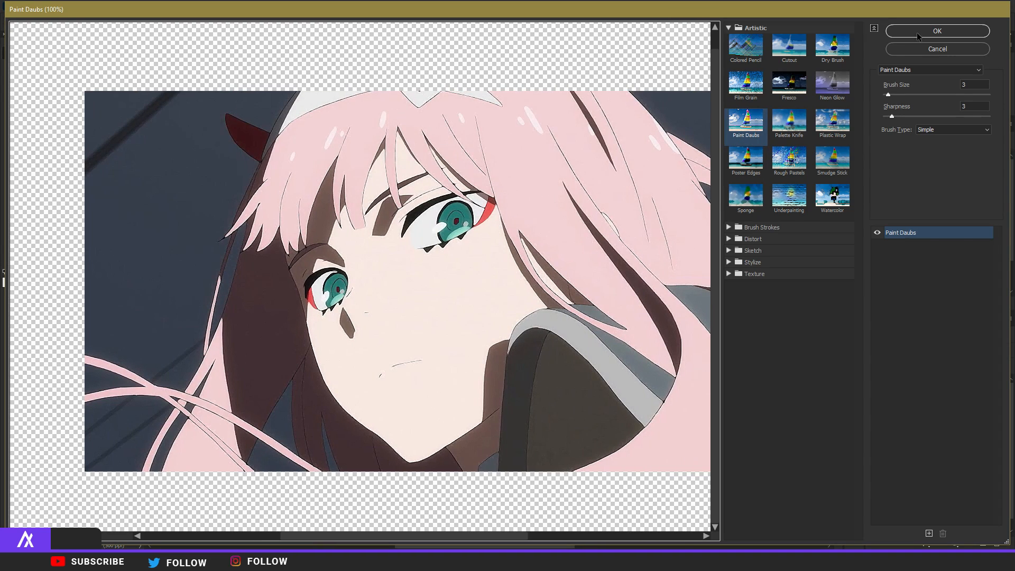
click(920, 33)
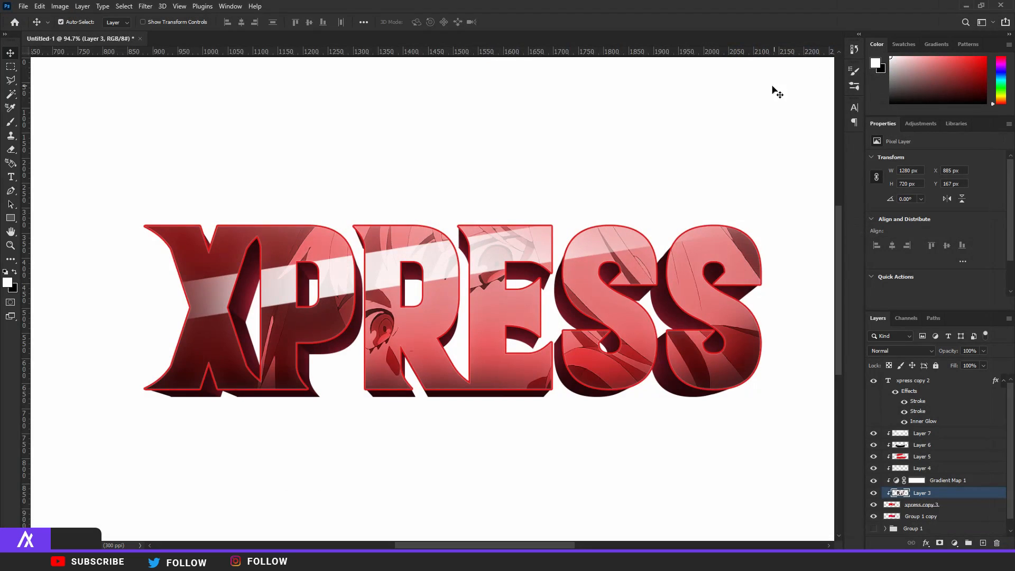
scroll(448, 286, up, 5)
scroll(492, 296, up, 5)
scroll(738, 348, down, 6)
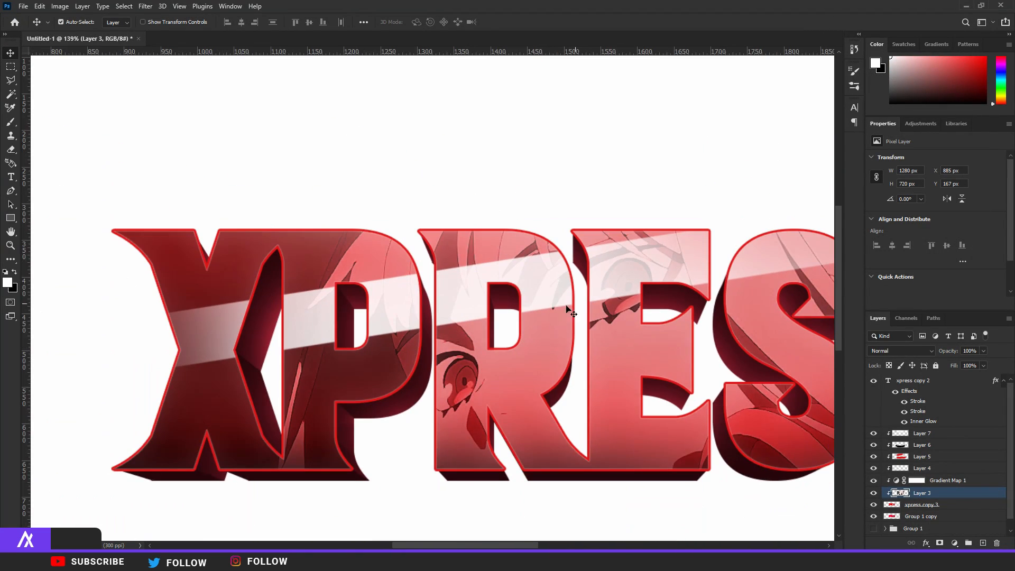
Add a Gradient Map adjustment clipped above Gradient Map 1 and reverse its gradient
scroll(611, 310, down, 4)
key(e)
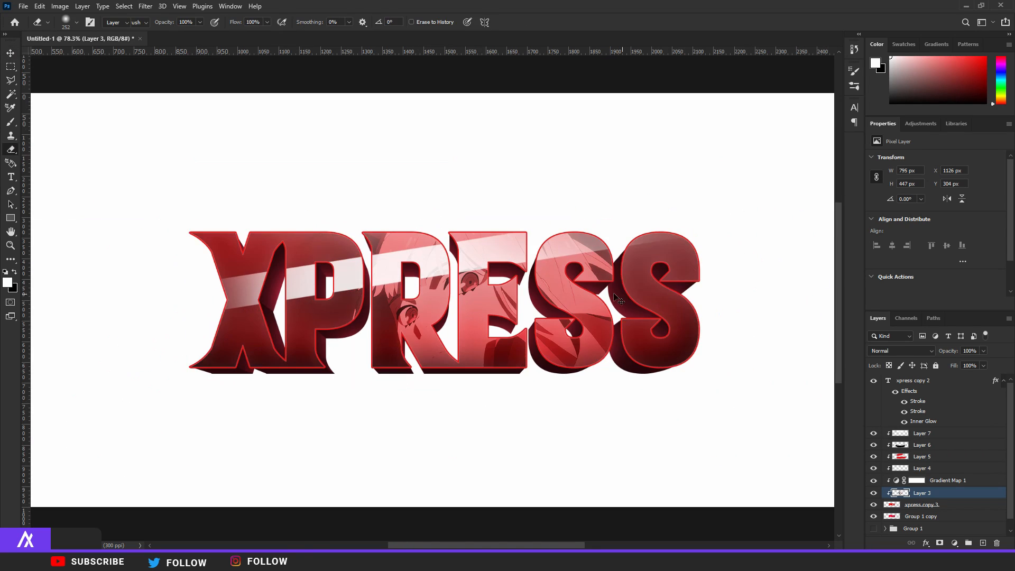
key(v)
scroll(528, 317, up, 2)
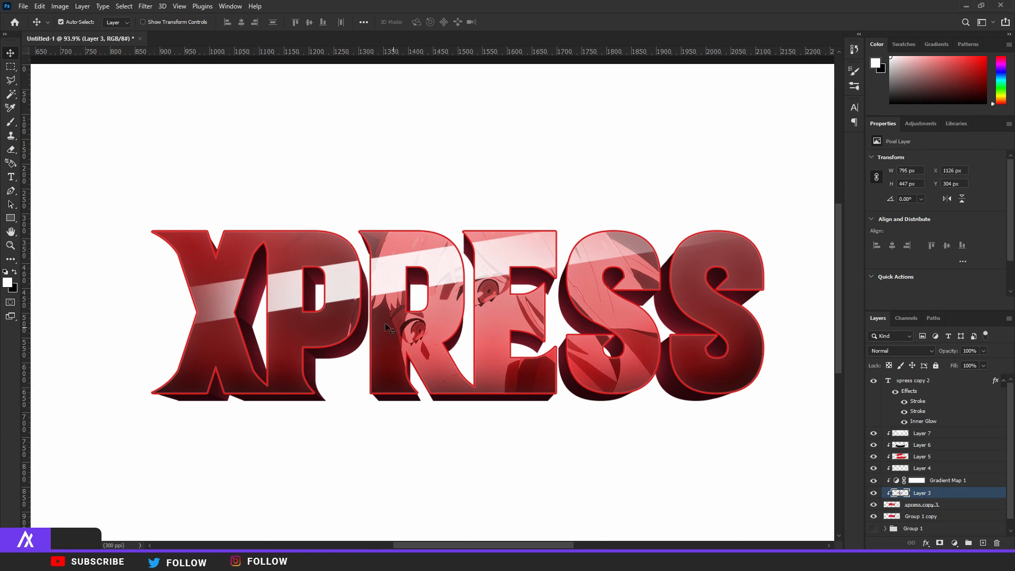
click(954, 543)
click(955, 525)
drag(927, 496, 931, 476)
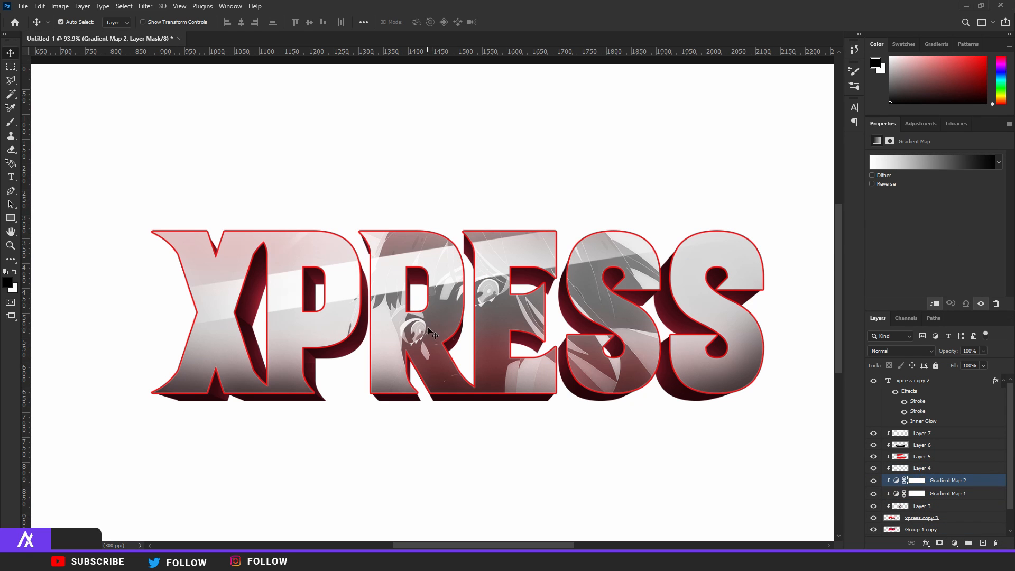
click(872, 183)
Brush soft black over the outer letters and lower edge on the Gradient Map 2 mask to bring back the red
click(11, 122)
drag(253, 327, 281, 328)
mouse_move(259, 372)
mouse_down()
mouse_move(295, 411)
mouse_move(793, 423)
mouse_up()
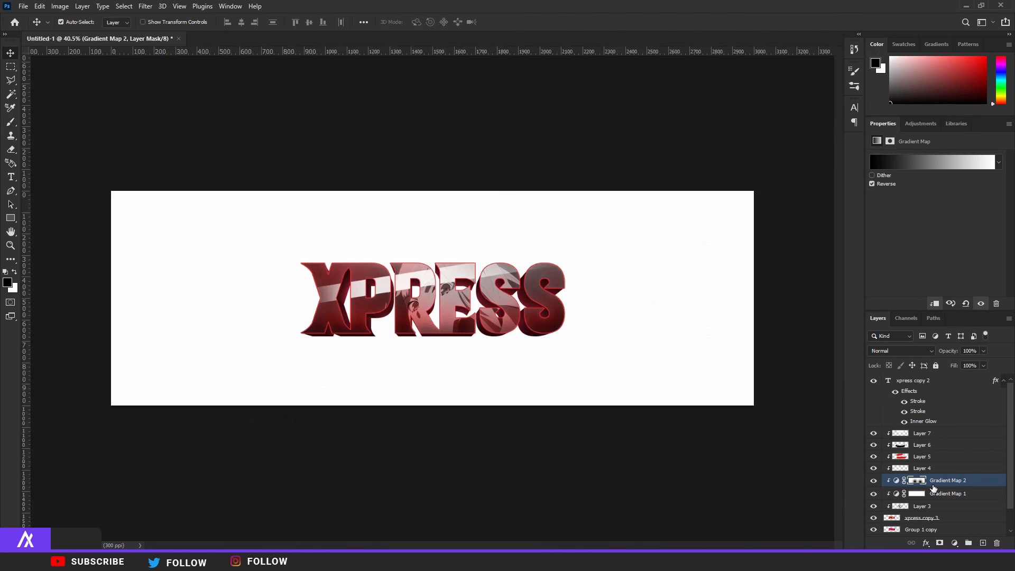
Group all the layers above the Background and name the group "tesxt"
scroll(933, 490, down, 2)
click(925, 520)
scroll(938, 457, up, 2)
click(942, 391)
scroll(950, 454, down, 1)
shift+click(937, 515)
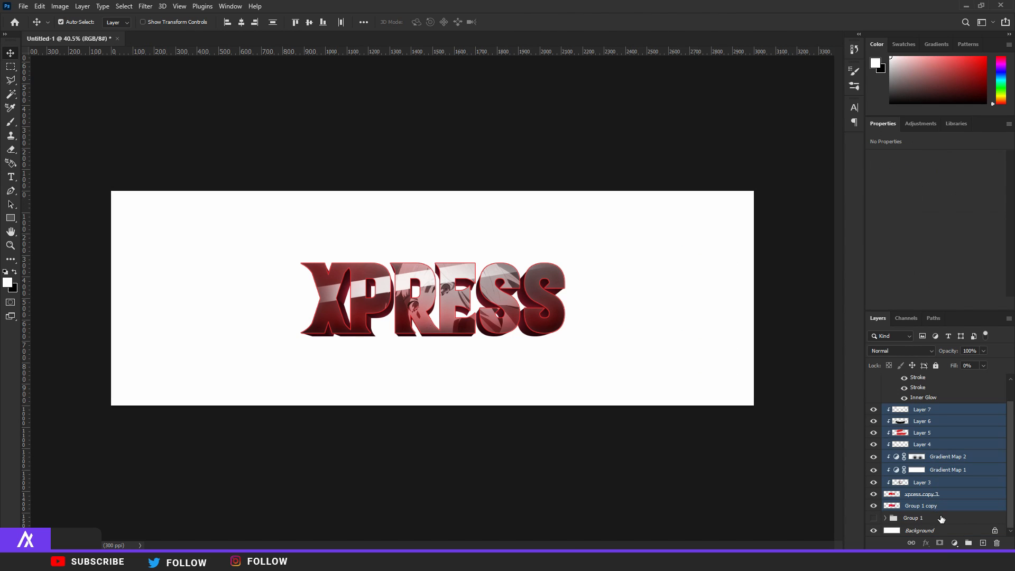
click(968, 543)
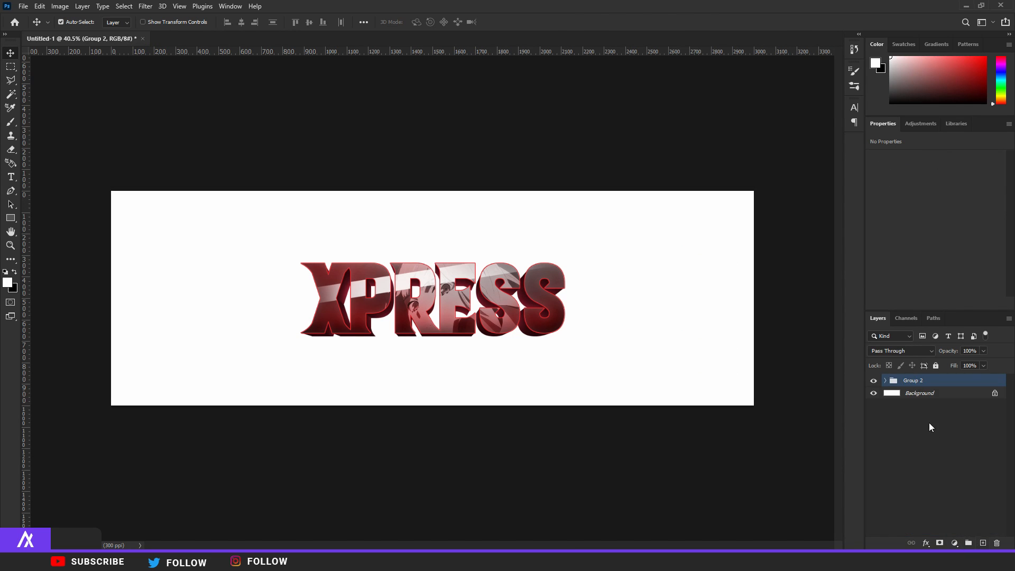
double_click(913, 381)
text(tesxt)
key(Return)
click(444, 297)
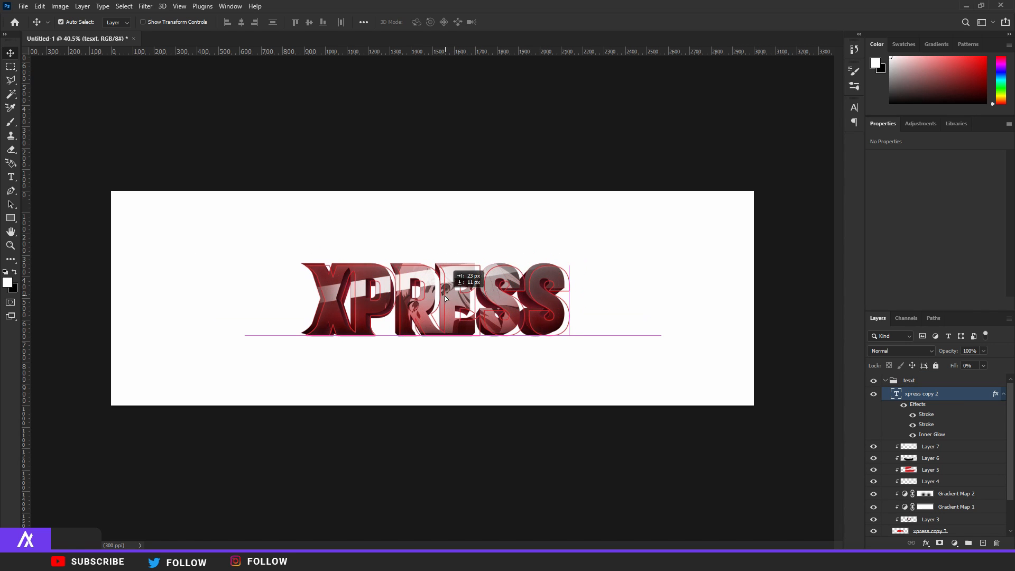
click(906, 382)
click(885, 380)
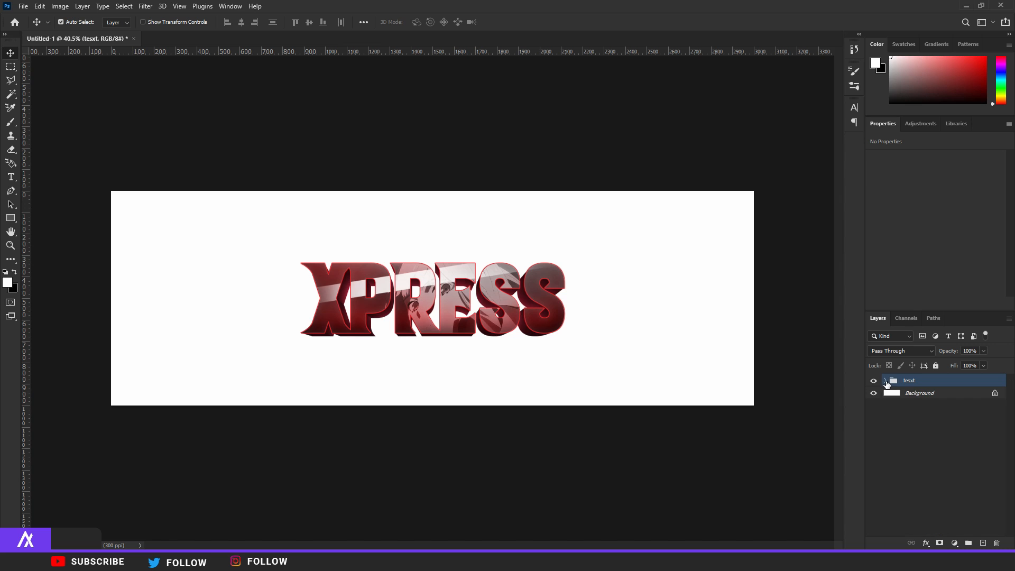
key(ctrl+t)
mouse_move(461, 268)
mouse_down()
mouse_move(517, 275)
mouse_move(472, 278)
mouse_up()
key(Return)
key(ctrl+z)
key(ctrl+0)
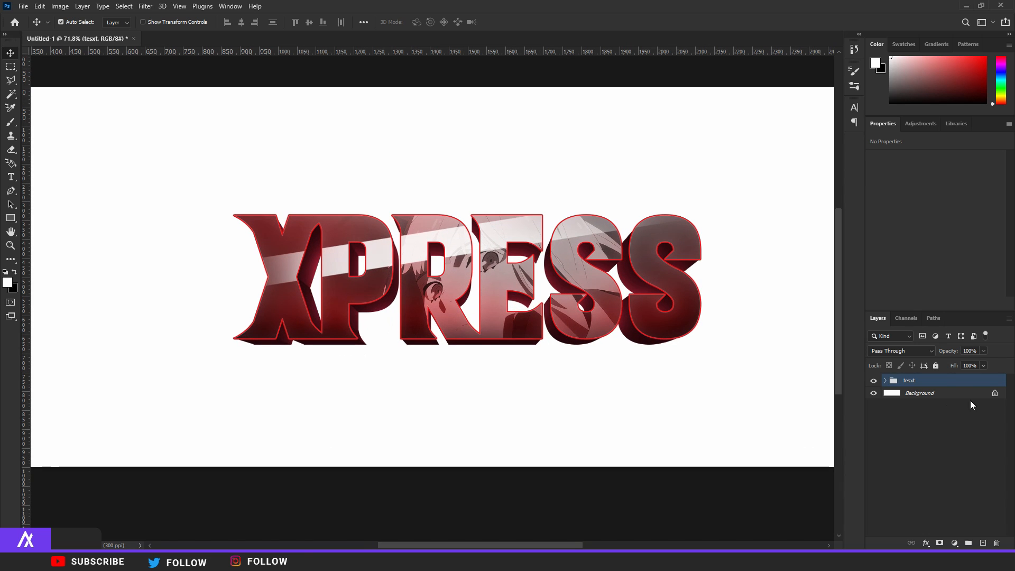
Duplicate the tesxt group, merge the copy into a single layer and hide the original group
key(ctrl+j)
key(ctrl+e)
click(873, 392)
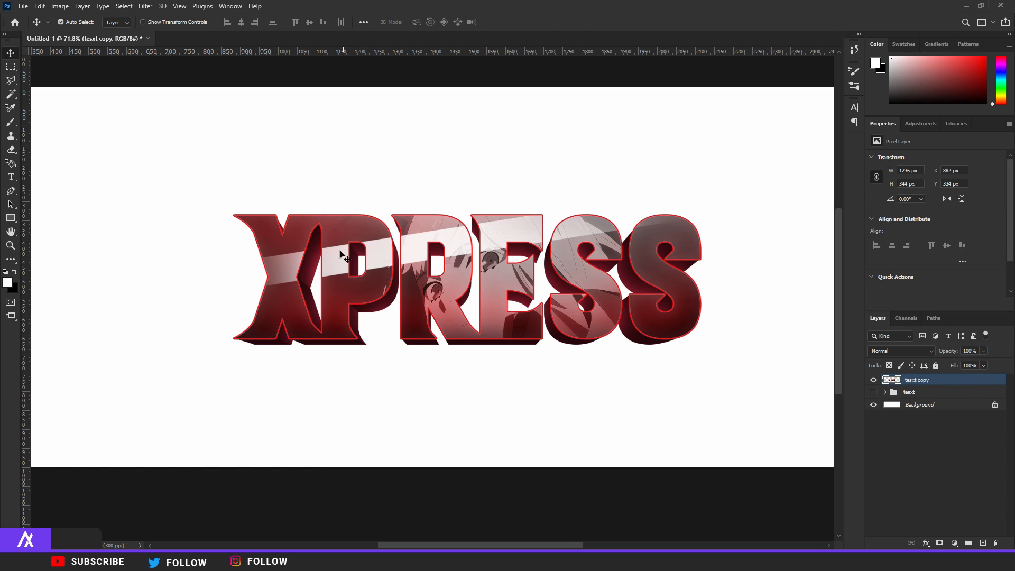
Warp the merged text copy with the Arc style at a 4.3% bend
scroll(256, 224, up, 2)
scroll(328, 230, down, 3)
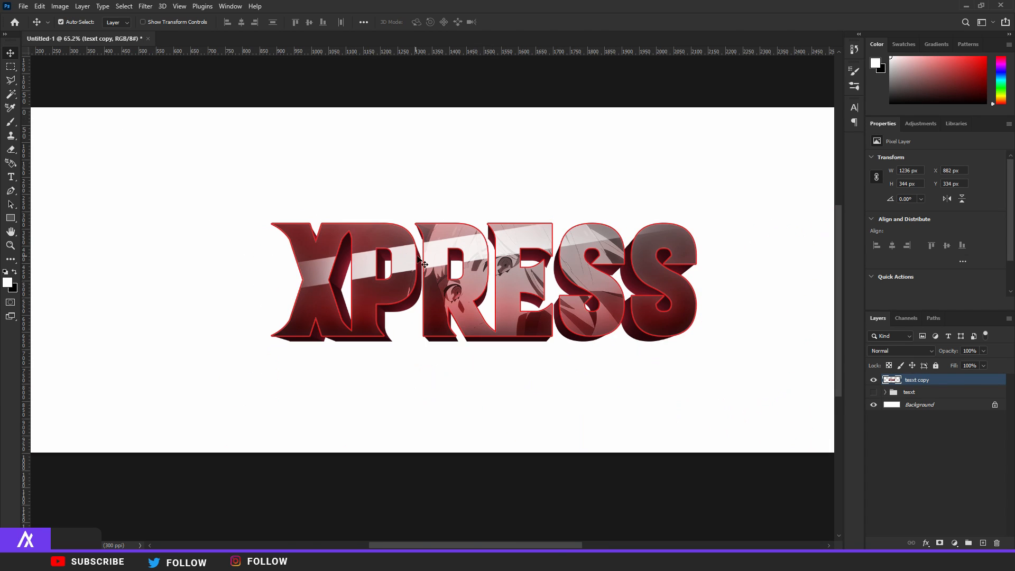
scroll(588, 275, up, 2)
key(ctrl+t)
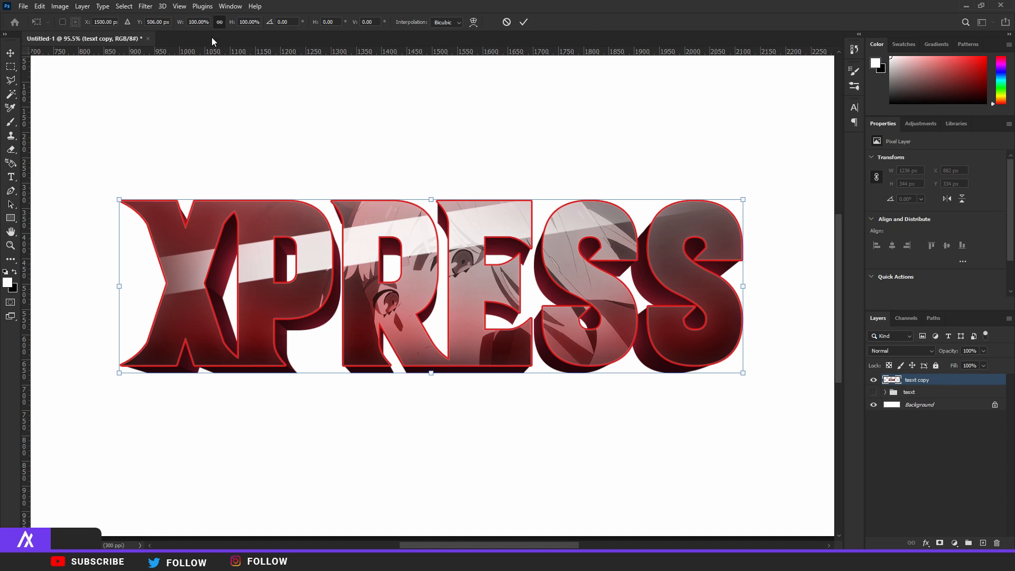
click(474, 22)
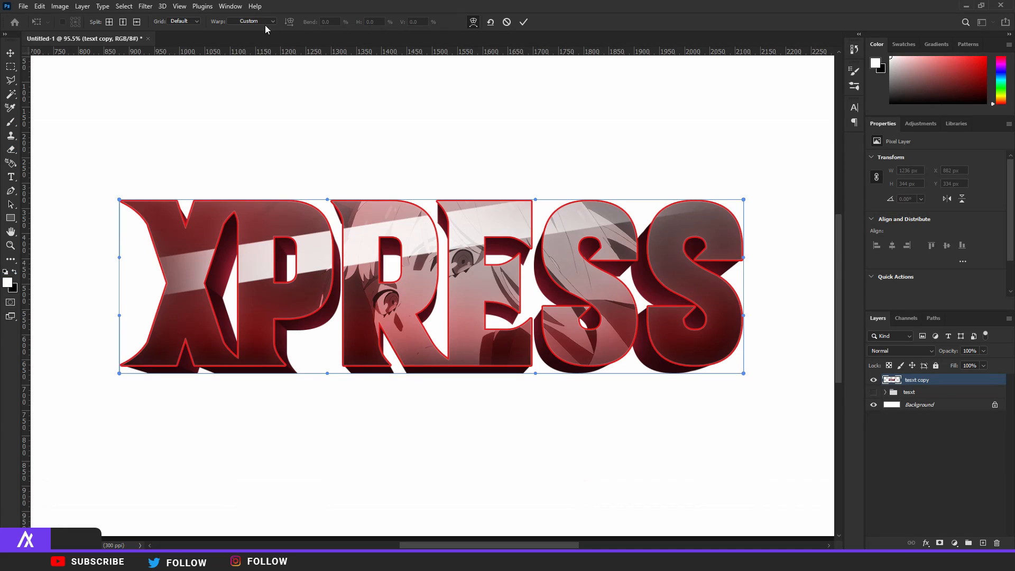
click(259, 21)
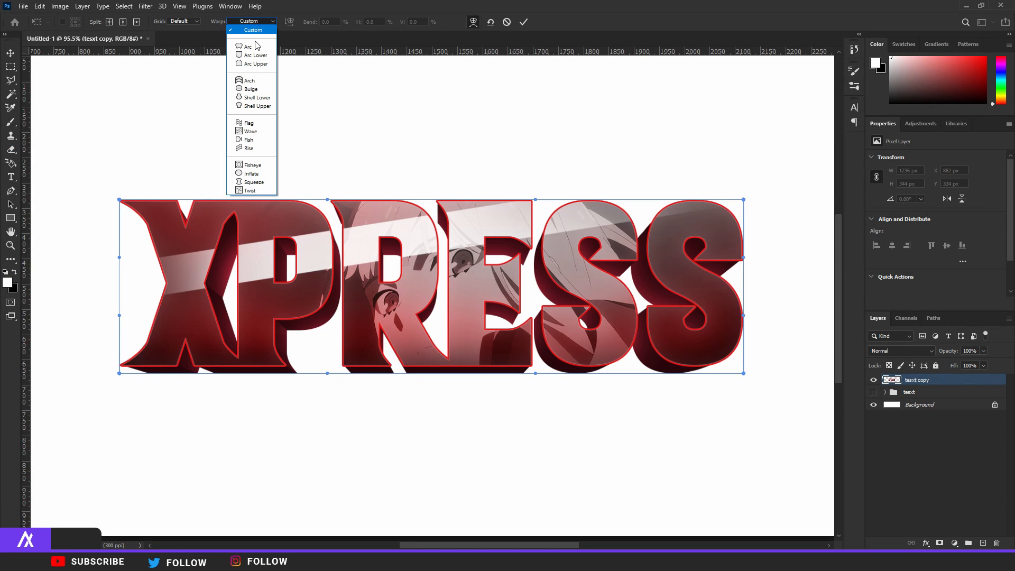
click(252, 47)
drag(443, 73, 433, 307)
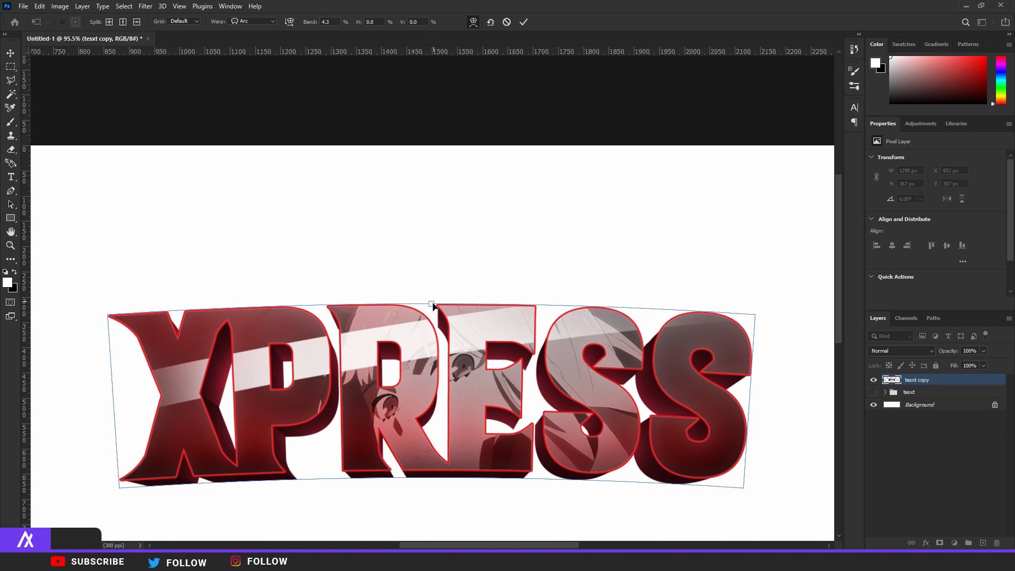
scroll(433, 303, down, 3)
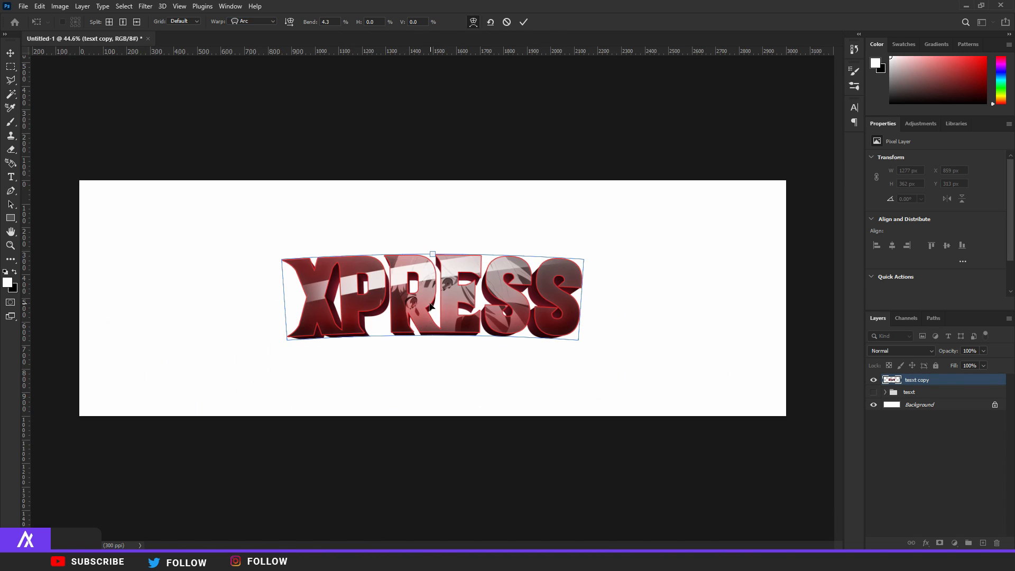
key(Return)
Compare the arched text with the original group, keep the group hidden and move the arched text toward the banner's right side
click(874, 392)
click(874, 392)
click(873, 392)
click(873, 392)
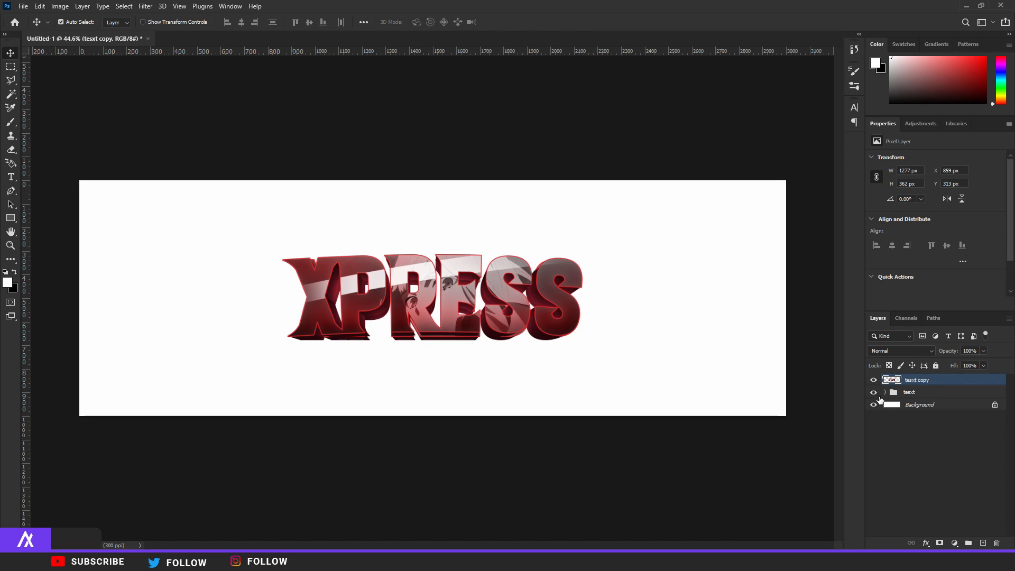
click(873, 392)
drag(435, 297, 559, 297)
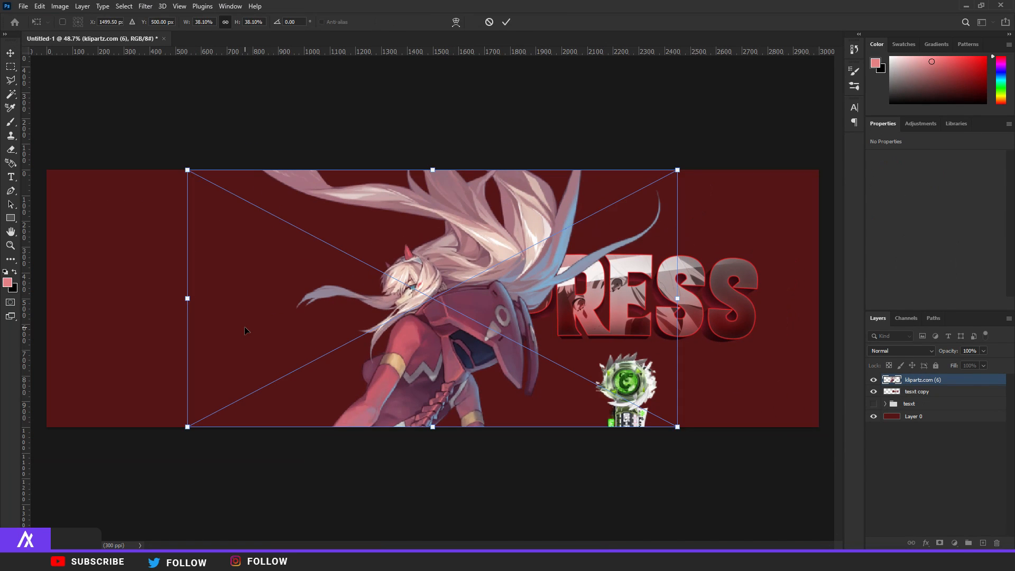
Place the klipartz.com (6) character image at the banner's full height and rasterize its layer
key(Return)
key(e)
right_click(924, 384)
click(806, 289)
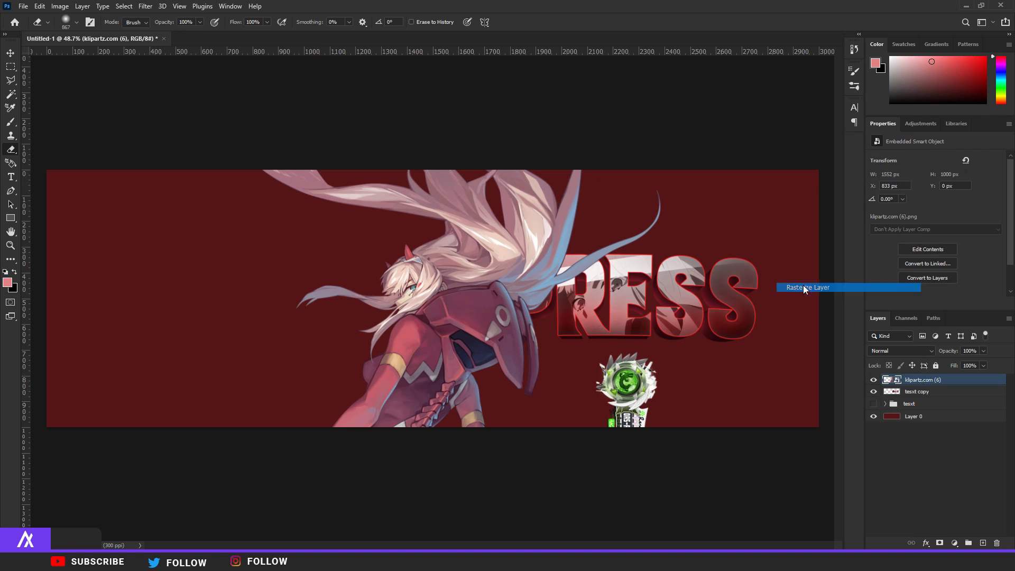
Select the green emblem beside the character with the Rectangular Marquee and delete it
click(9, 67)
drag(687, 332, 579, 430)
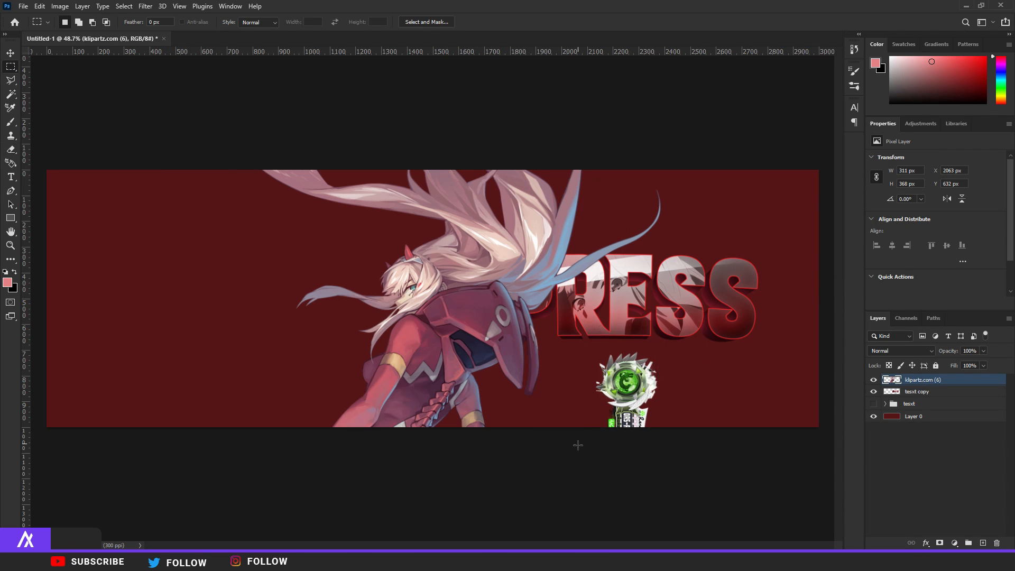
key(Delete)
key(ctrl+d)
Flip the character horizontally, enlarge it and move it to the right half of the banner
key(ctrl+t)
right_click(459, 341)
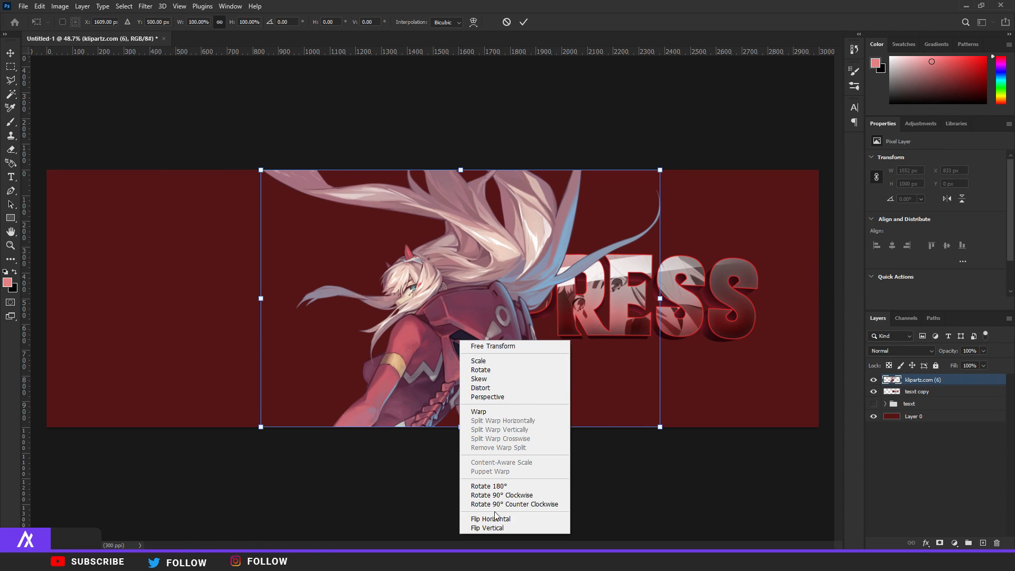
click(440, 313)
drag(439, 313, 567, 310)
key(ctrl+minus)
drag(618, 365, 696, 387)
key(Return)
Scale the arched text down to about 1094 × 310 px on the banner's left half and place its layer above the character
click(919, 395)
key(ctrl+t)
drag(520, 296, 357, 296)
drag(436, 320, 428, 318)
scroll(333, 305, up, 3)
key(Return)
drag(896, 396, 905, 375)
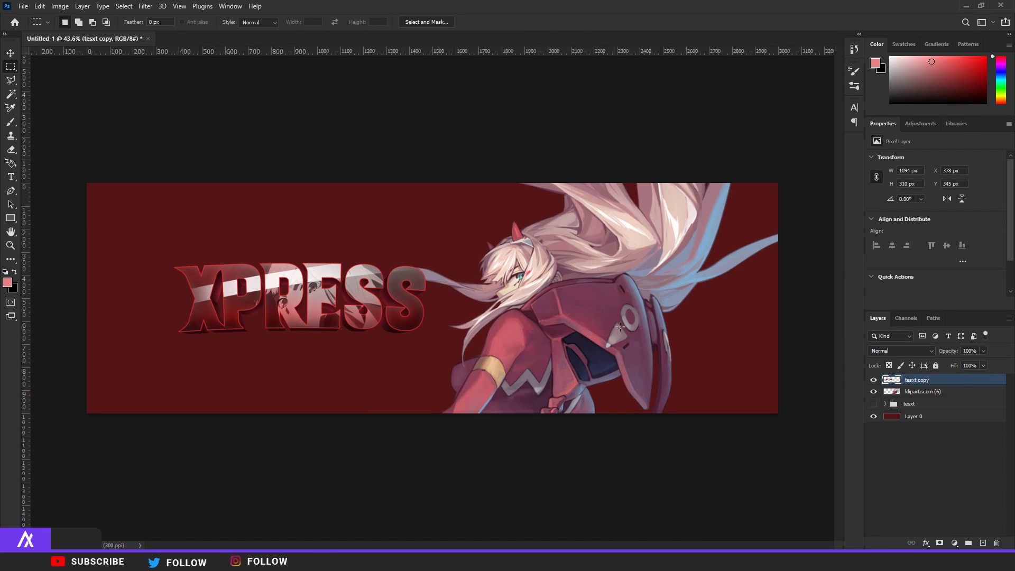
Fill the Layer 0 background with the salmon pink foreground colour
click(917, 425)
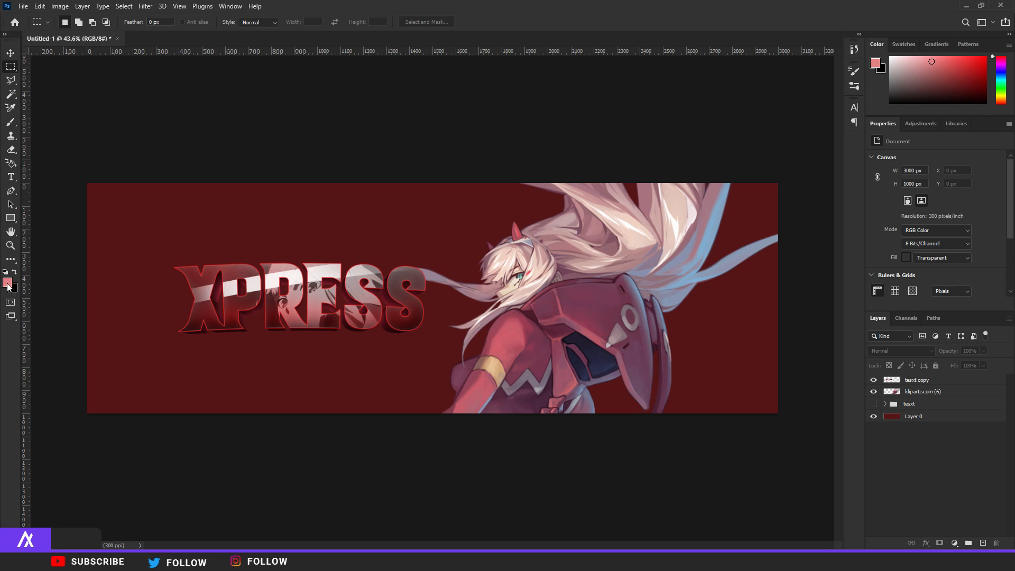
click(913, 417)
key(alt+BackSpace)
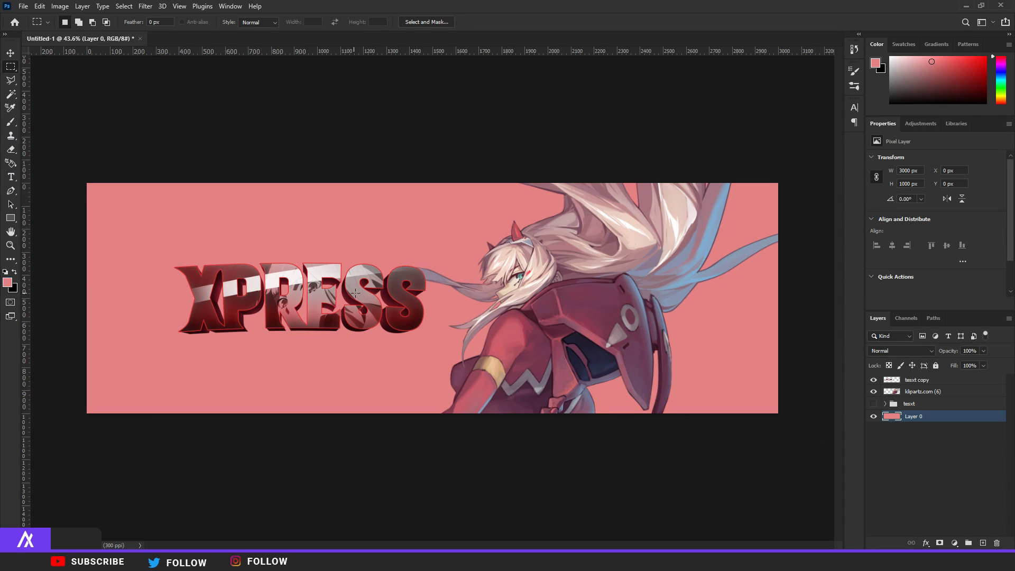
Try a clipped Hue/Saturation adjustment on the text with hue +18 and saturation +12
scroll(318, 296, up, 3)
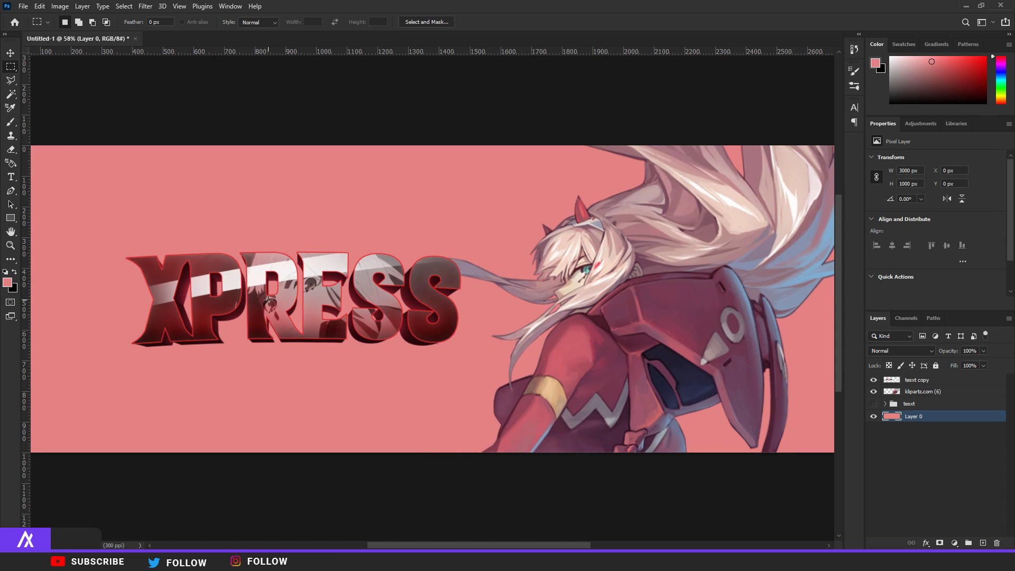
key(v)
click(281, 307)
click(954, 544)
click(957, 439)
key(ctrl+alt+g)
mouse_move(936, 199)
mouse_down()
mouse_move(895, 197)
mouse_move(953, 199)
mouse_move(937, 198)
mouse_move(969, 218)
mouse_move(946, 216)
mouse_move(953, 198)
mouse_move(975, 202)
mouse_move(947, 204)
mouse_up()
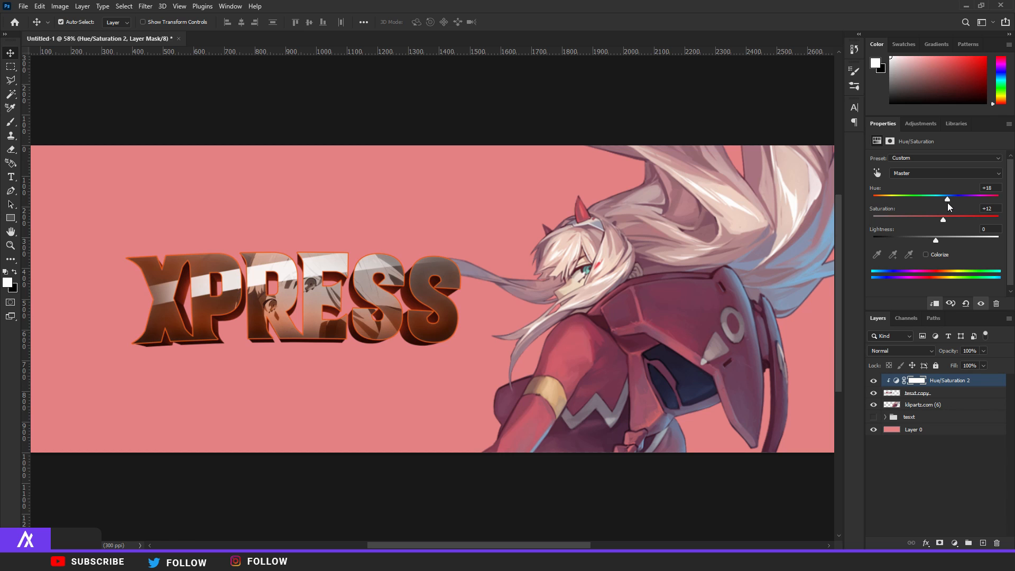
key(Delete)
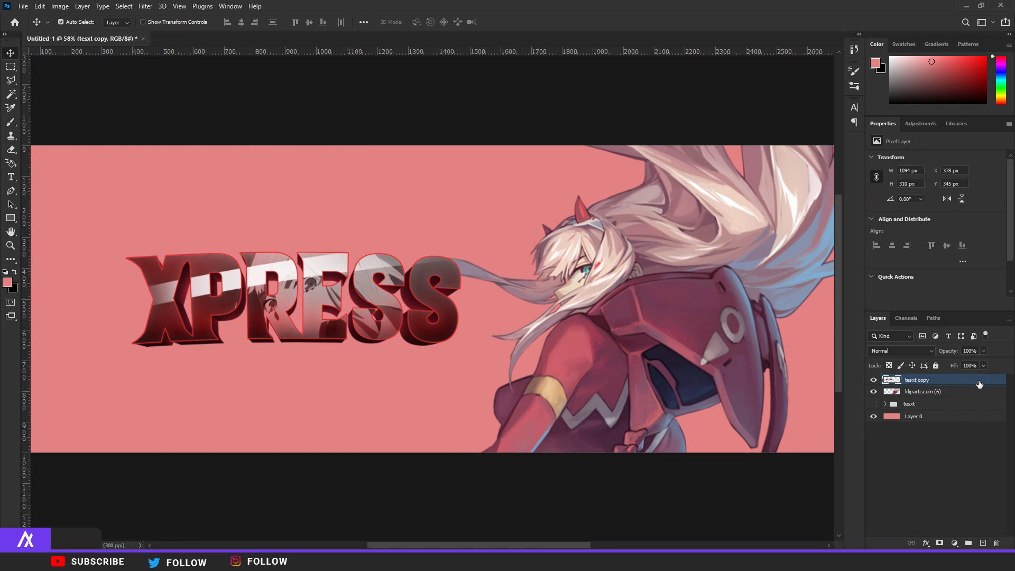
Start the Camera Raw Filter on the tesxt copy layer and adjust its Basic tone settings, including exposure and contrast
scroll(259, 278, up, 2)
click(145, 5)
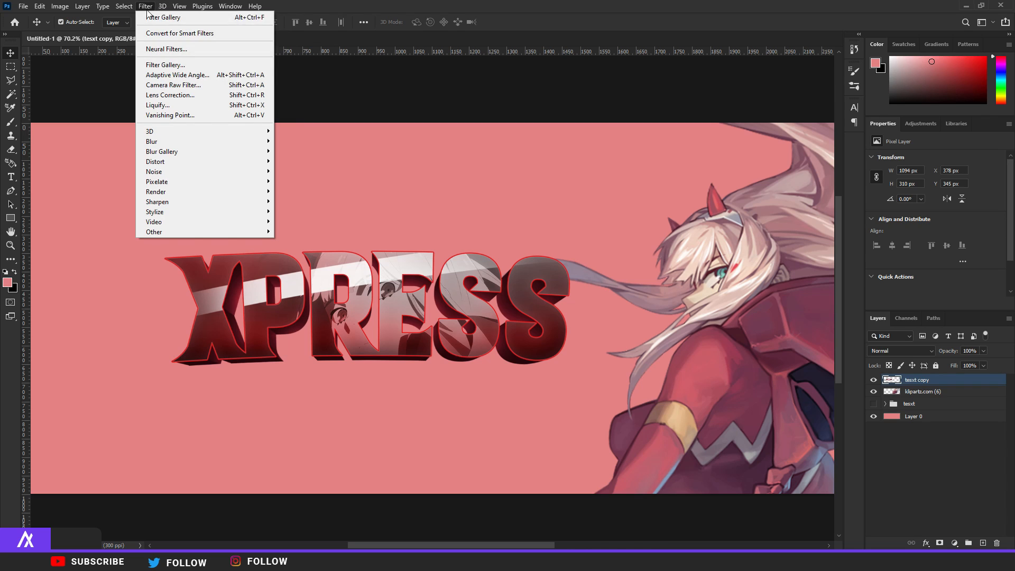
click(185, 83)
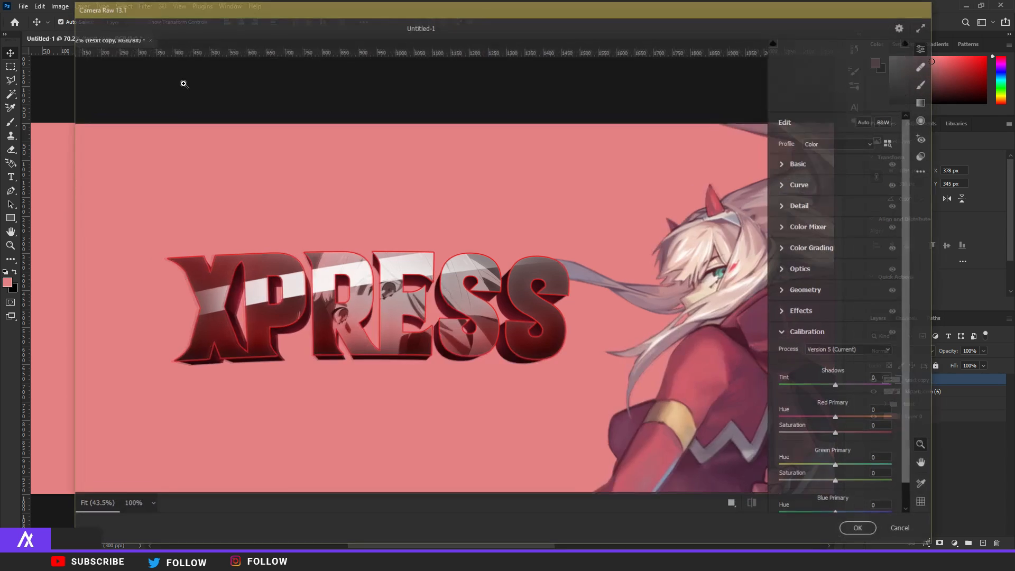
scroll(189, 211, up, 2)
scroll(212, 270, up, 2)
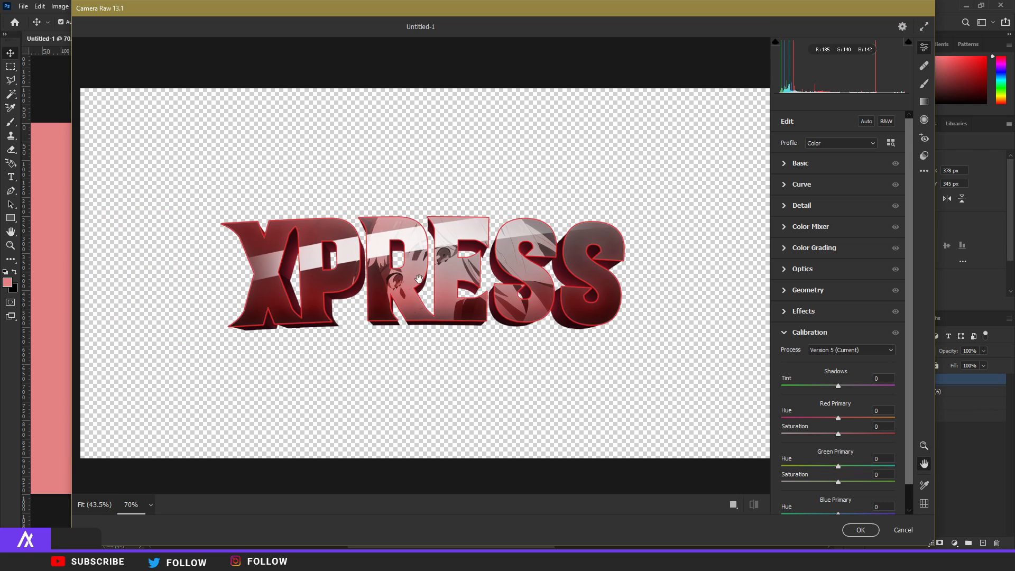
click(783, 164)
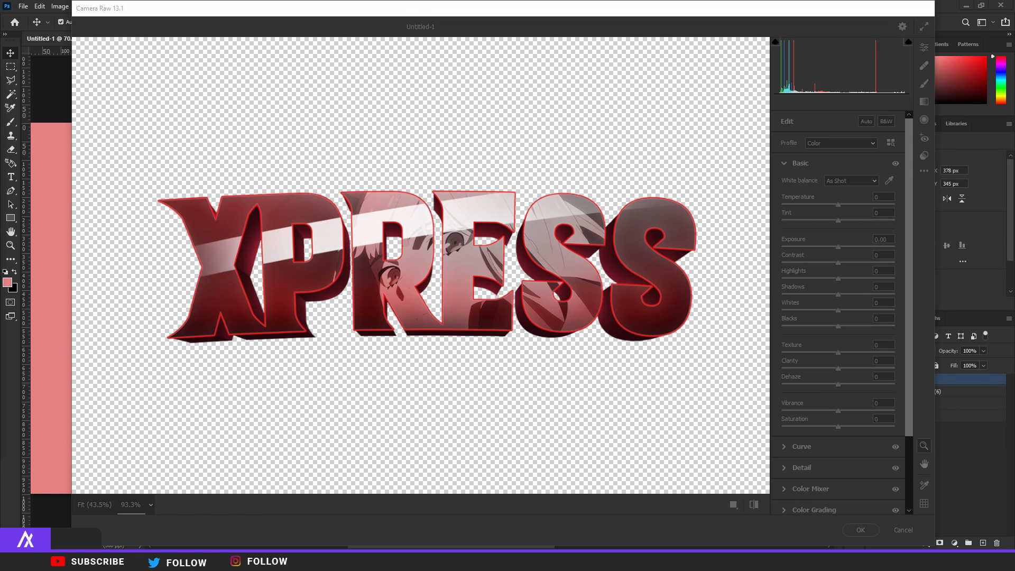
click(838, 205)
drag(838, 247, 844, 247)
mouse_move(839, 262)
mouse_down()
mouse_move(846, 294)
mouse_move(845, 279)
mouse_up()
drag(838, 369, 839, 341)
Shift the text's colours toward a more vivid pinkish red with further Camera Raw sliders
scroll(819, 387, down, 3)
click(804, 397)
drag(838, 489, 849, 490)
drag(837, 194, 840, 226)
drag(837, 289, 839, 289)
drag(837, 305, 853, 304)
drag(834, 194, 826, 194)
scroll(834, 221, down, 3)
drag(839, 265, 844, 265)
drag(838, 376, 894, 376)
drag(837, 360, 870, 360)
Fine-tune the remaining Camera Raw settings and apply the filter to the text
scroll(858, 331, down, 4)
drag(844, 163, 831, 164)
click(838, 422)
click(798, 440)
click(808, 503)
mouse_move(837, 393)
mouse_down()
mouse_move(847, 393)
mouse_move(836, 393)
mouse_up()
click(861, 530)
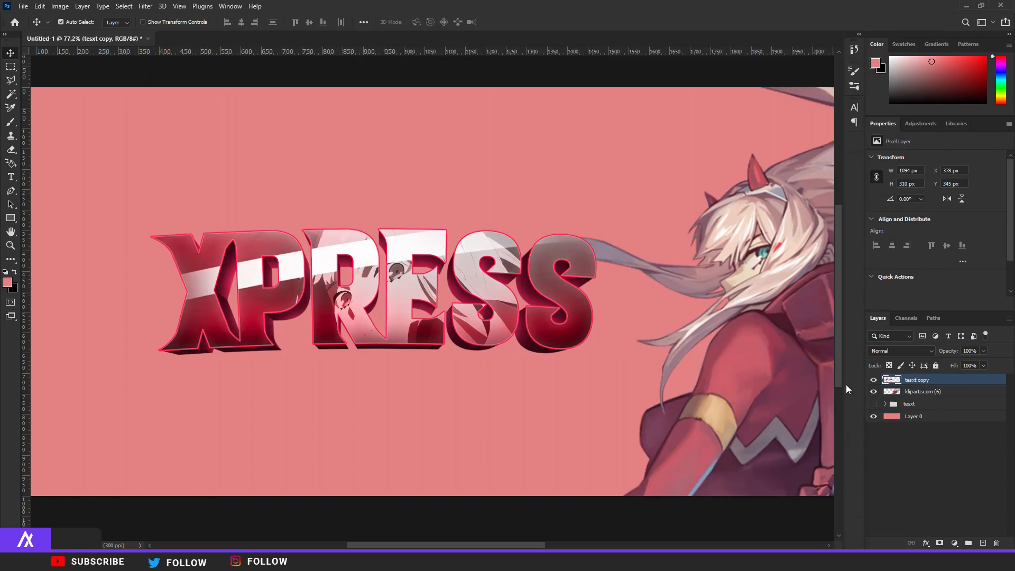
Duplicate the text layer and apply the Cutout filter to the copy with 7 levels, edge simplicity 0 and edge fidelity 3
click(146, 6)
click(157, 65)
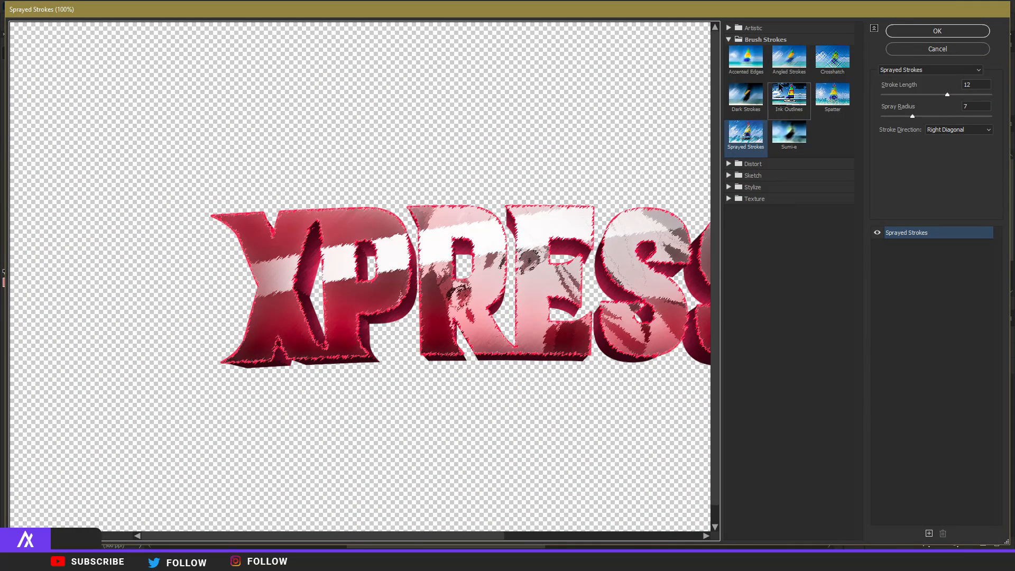
click(753, 28)
click(788, 56)
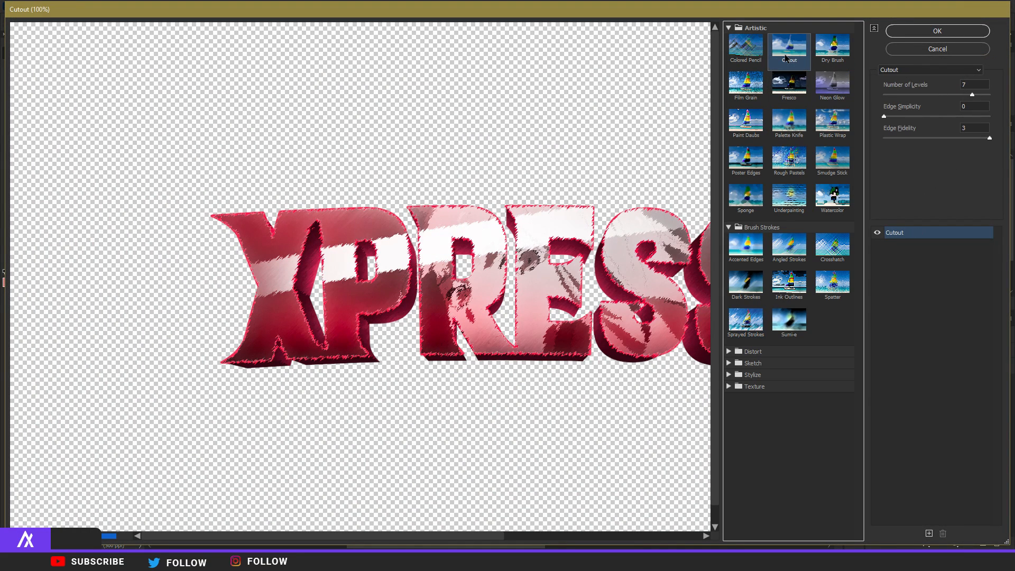
click(940, 33)
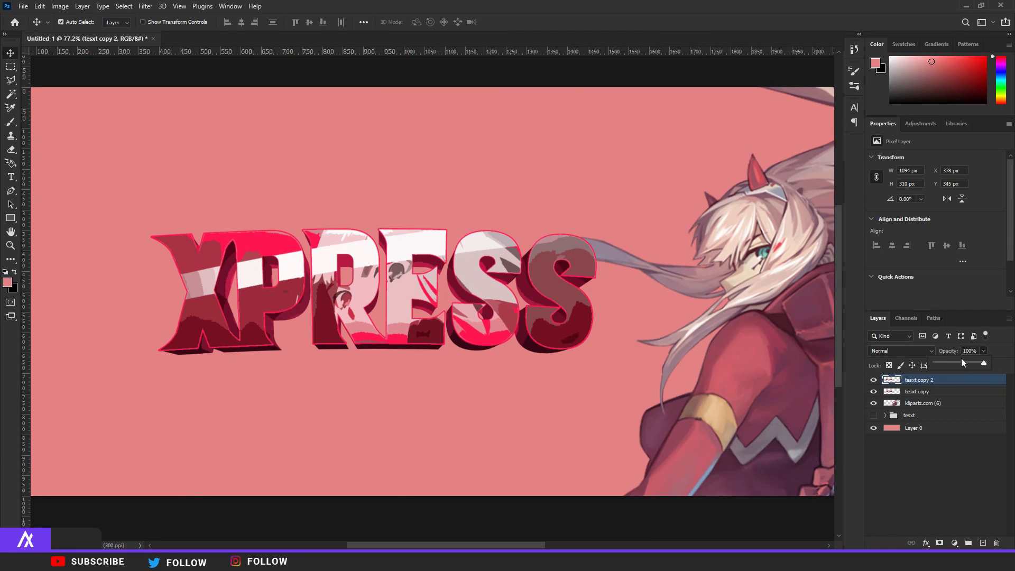
Lower the opacity of the Cutout text layer, tesxt copy 2, to 26%
drag(969, 361, 954, 362)
scroll(559, 233, up, 3)
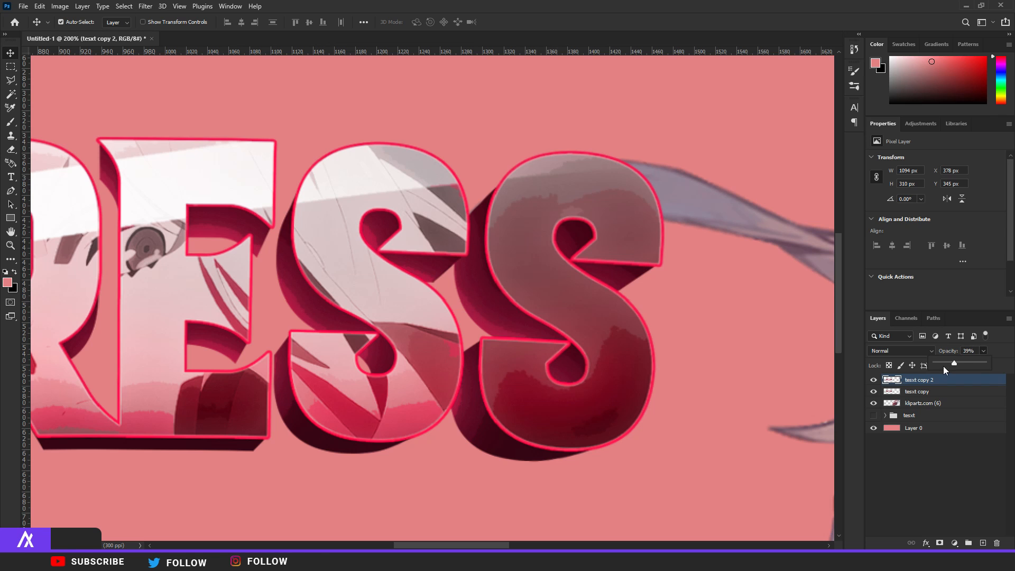
scroll(472, 351, down, 4)
scroll(202, 335, up, 2)
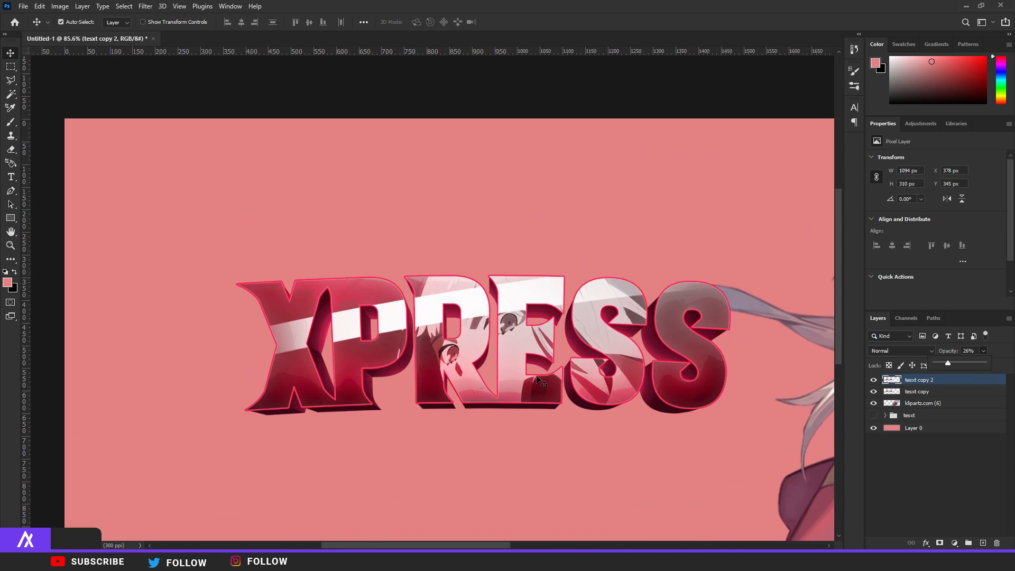
Merge the Cutout copy with the text layer below and apply Paint Daubs with brush size 2 and sharpness 3 to a duplicate
shift+click(933, 392)
key(ctrl+e)
key(ctrl+j)
click(145, 5)
click(168, 64)
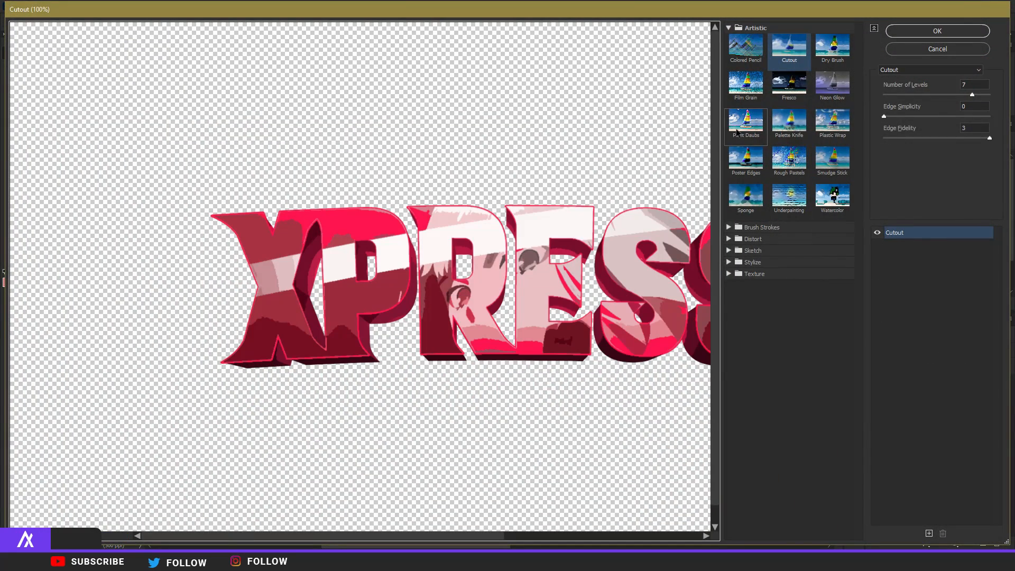
click(739, 135)
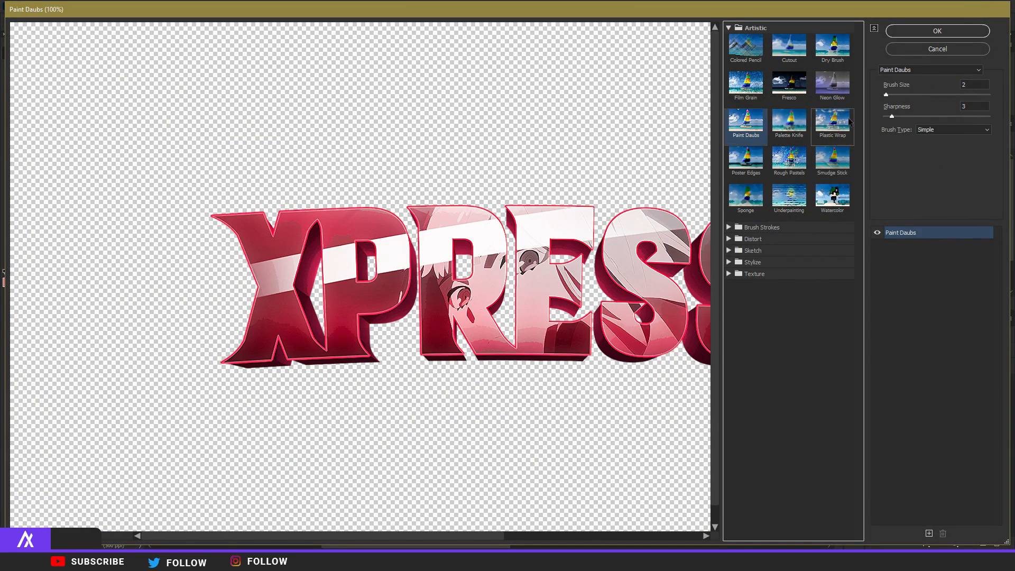
click(933, 31)
Reduce the opacity of the Paint Daubs text layer to 57%
click(982, 365)
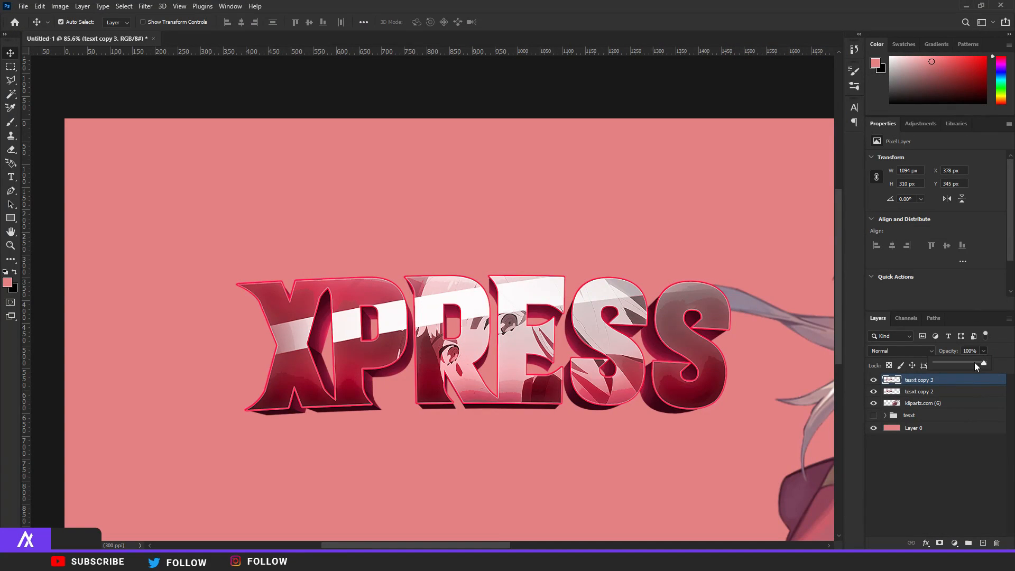
click(964, 363)
scroll(611, 333, up, 3)
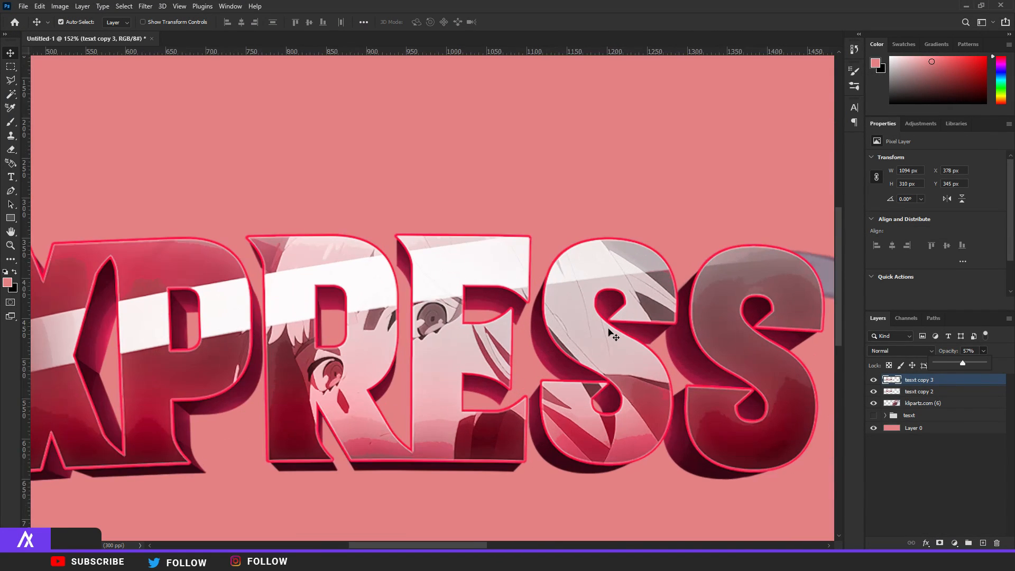
scroll(351, 358, down, 6)
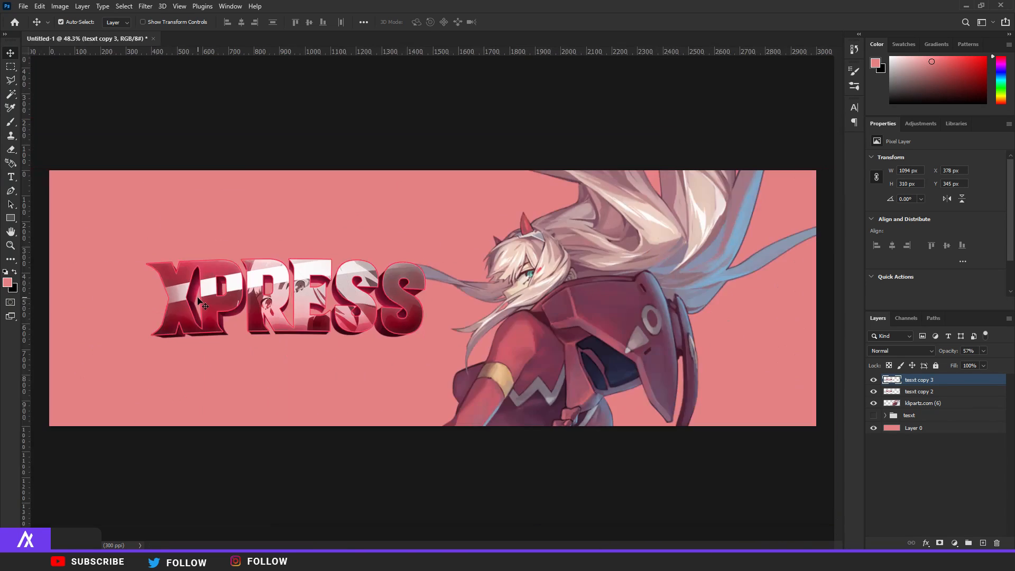
Merge the Paint Daubs layer with the text layer beneath it and duplicate the merged text
scroll(199, 300, up, 3)
ctrl+click(933, 392)
key(ctrl+e)
key(ctrl+j)
Enlarge the lower text copy behind the main text to about 1382 by 392 px
click(946, 395)
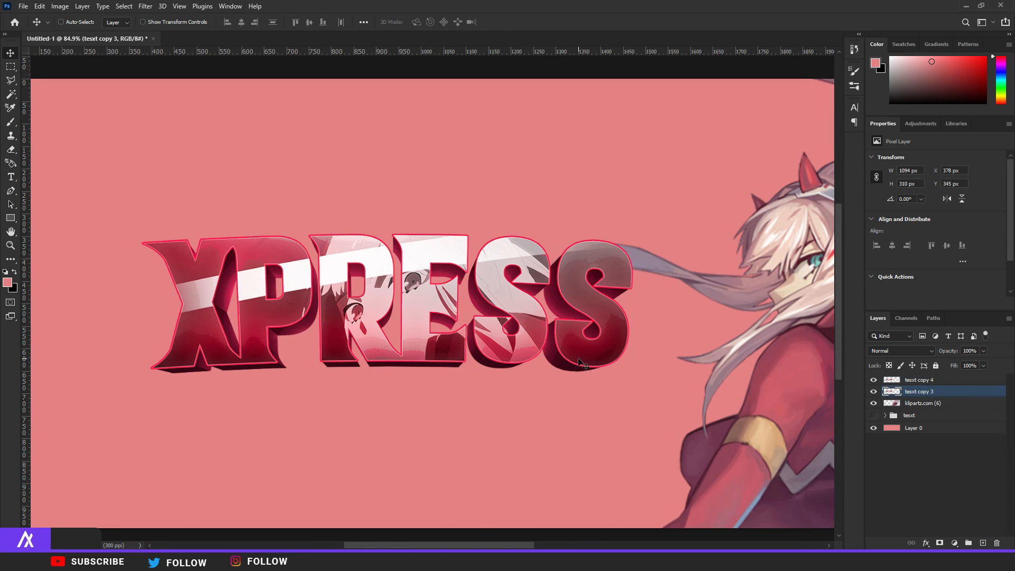
key(ctrl+t)
drag(632, 374, 708, 395)
key(Return)
Clip a Gradient Map adjustment to the enlarged text copy and use the Basics black-to-white gradient preset
click(954, 543)
click(958, 525)
key(ctrl+alt+g)
click(889, 164)
click(639, 176)
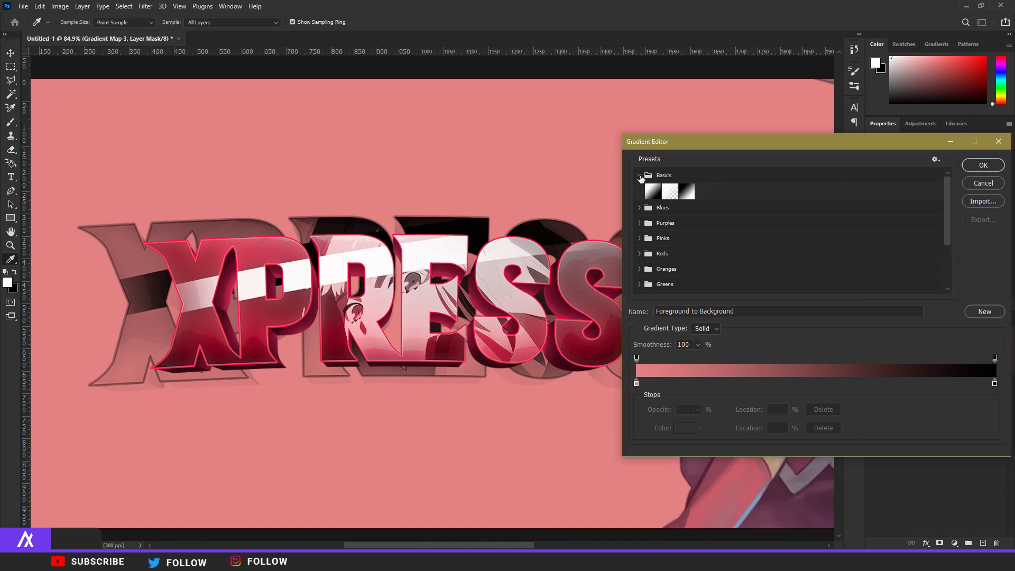
click(681, 194)
click(981, 166)
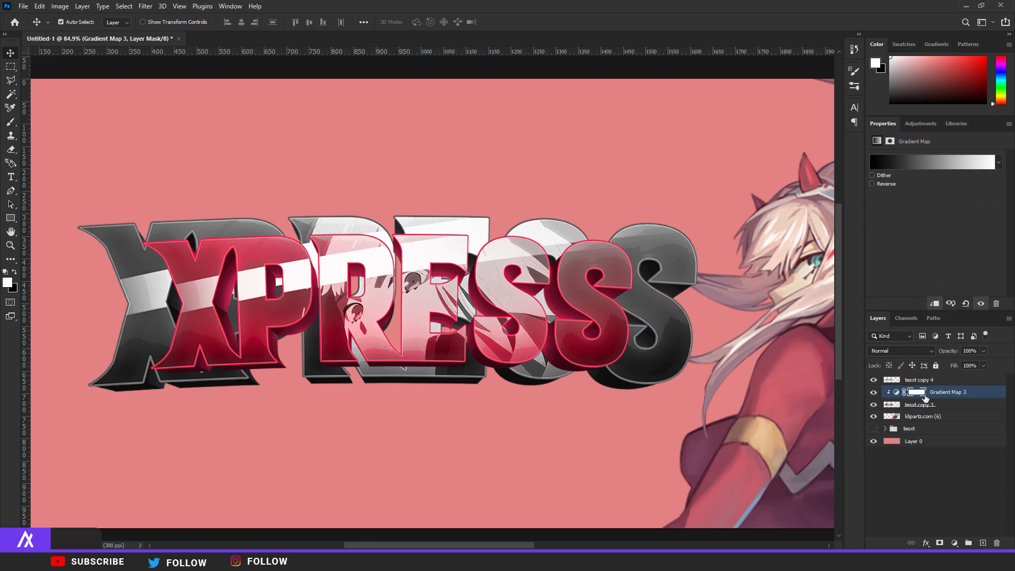
Merge the Gradient Map with the enlarged text copy, keep its blend mode Normal and set its opacity to 26%
shift+click(920, 405)
key(ctrl+e)
click(897, 351)
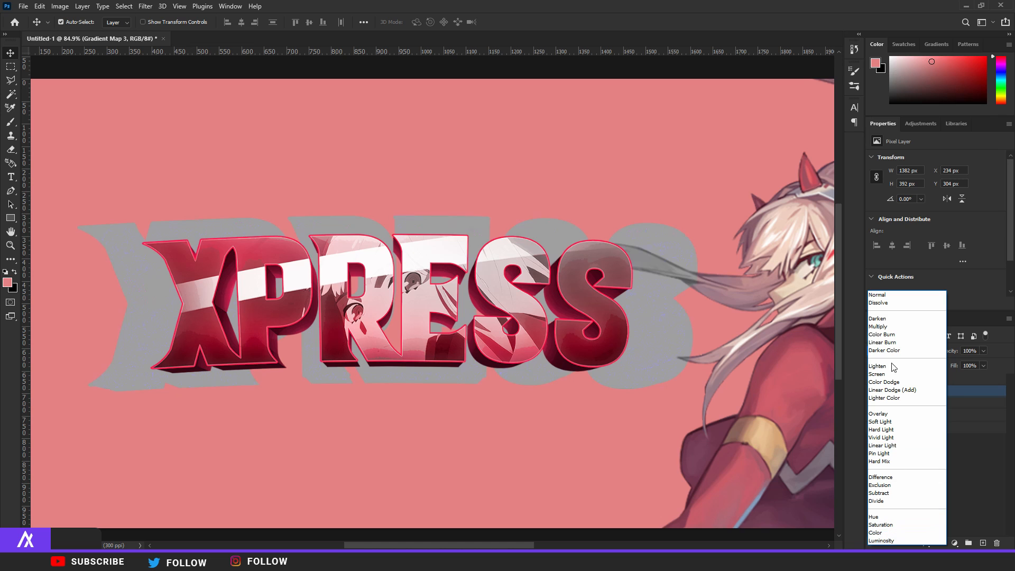
click(873, 296)
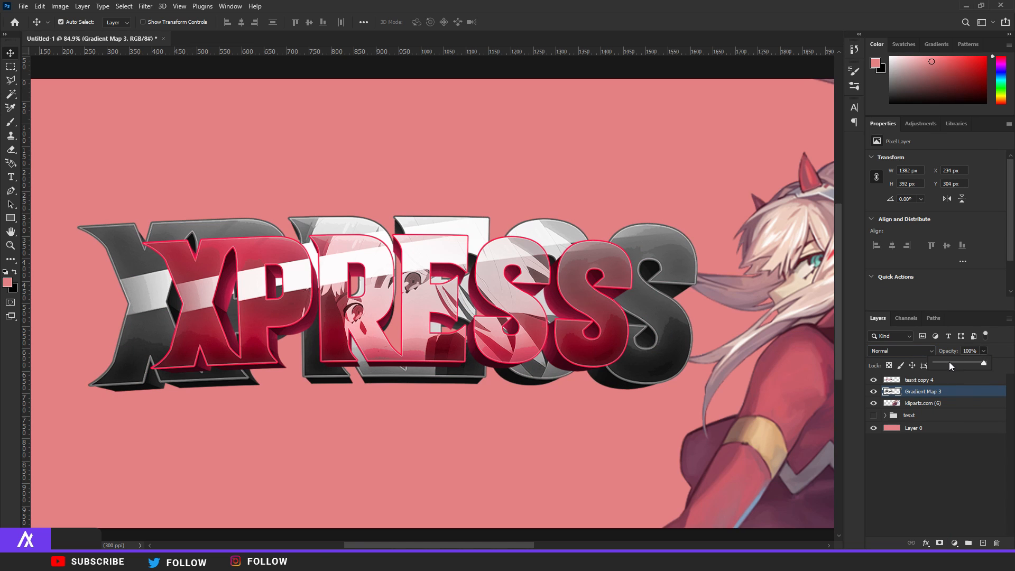
drag(950, 360, 947, 363)
Fade both outer ends of the grey background text with a large soft Eraser
click(13, 152)
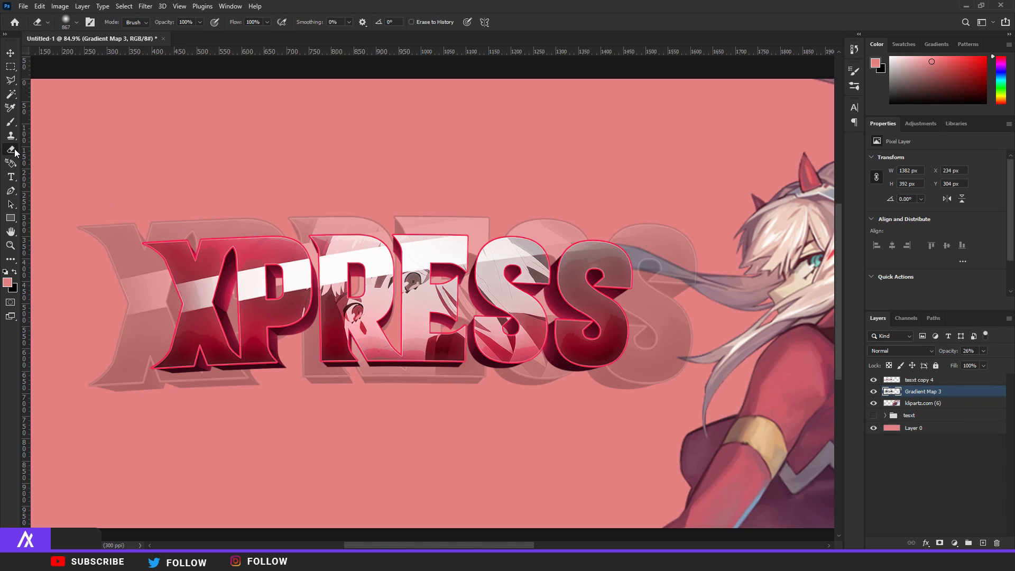
scroll(511, 306, down, 3)
drag(513, 306, 561, 307)
click(524, 308)
click(103, 307)
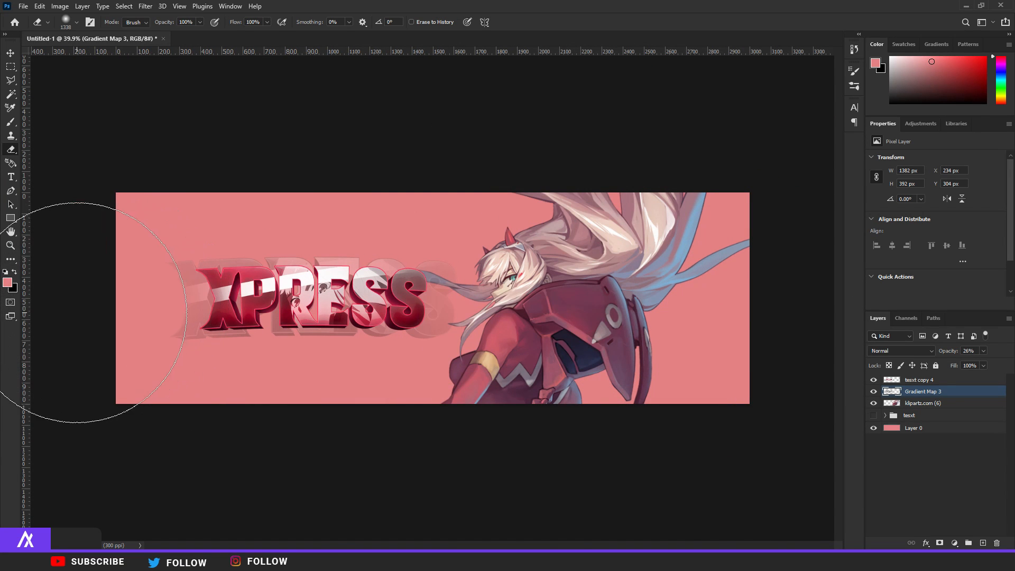
Scale the faded background text down to about 1276 by 362 px
scroll(219, 306, up, 2)
key(ctrl+t)
drag(638, 364, 616, 359)
key(Return)
Add a Drop Shadow to the top text layer, tesxt copy 4, with its size set to 65 px
double_click(952, 381)
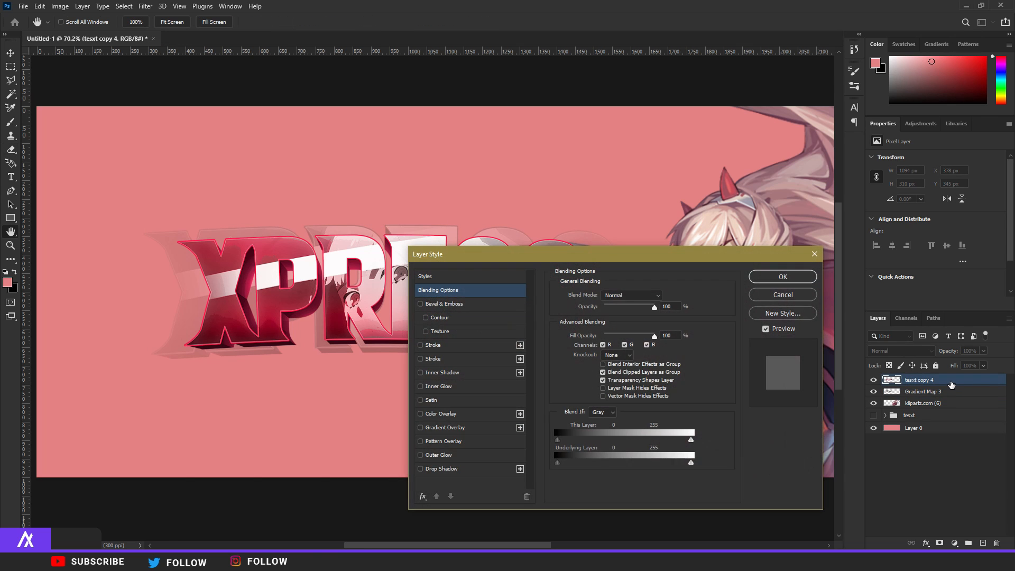
click(438, 469)
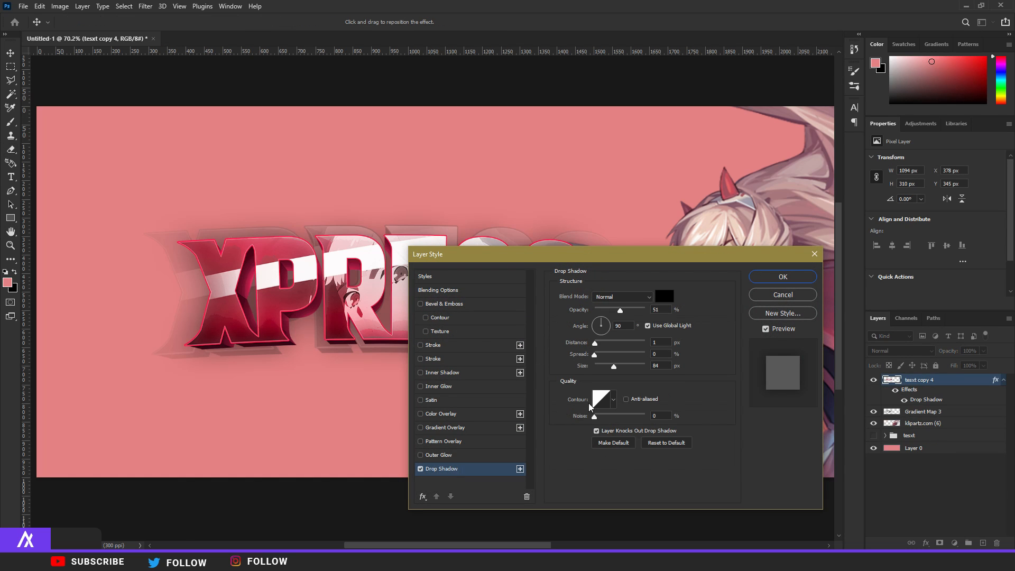
drag(613, 367, 609, 367)
click(658, 298)
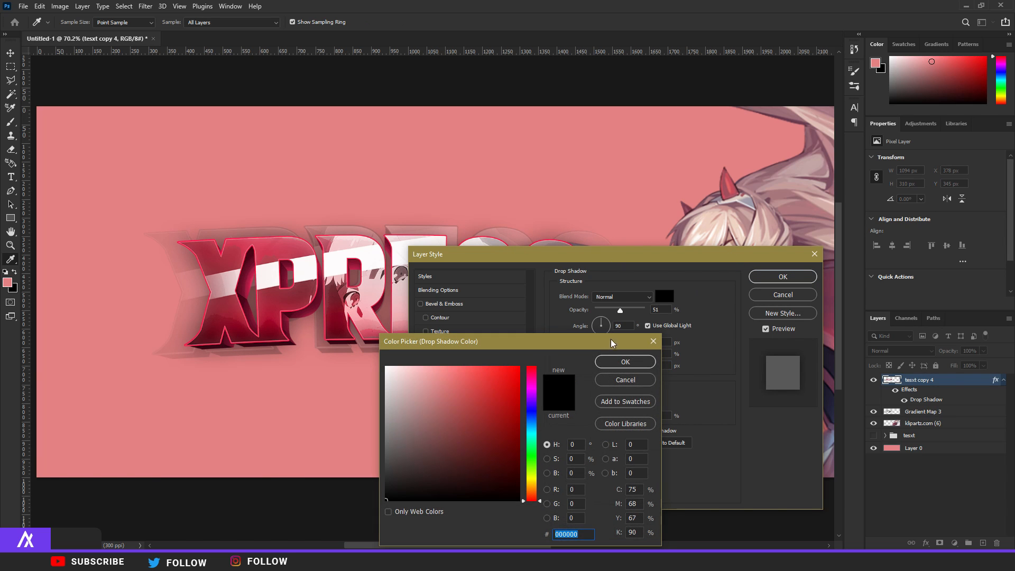
key(Return)
drag(674, 258, 443, 270)
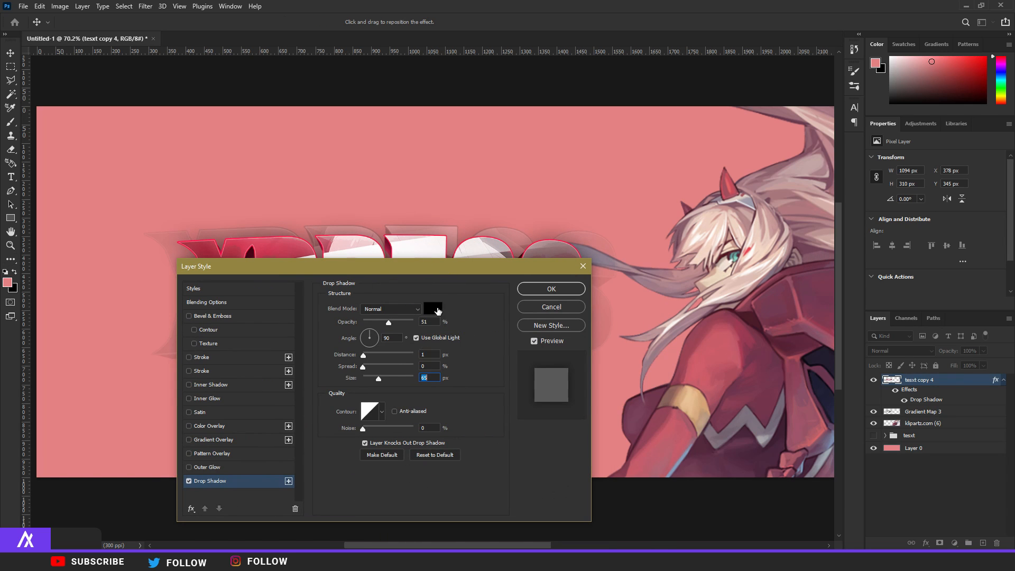
Colour the drop shadow dark purple sampled from the character, set opacity to 61% and spread to 11%, and apply the style
click(438, 311)
click(781, 449)
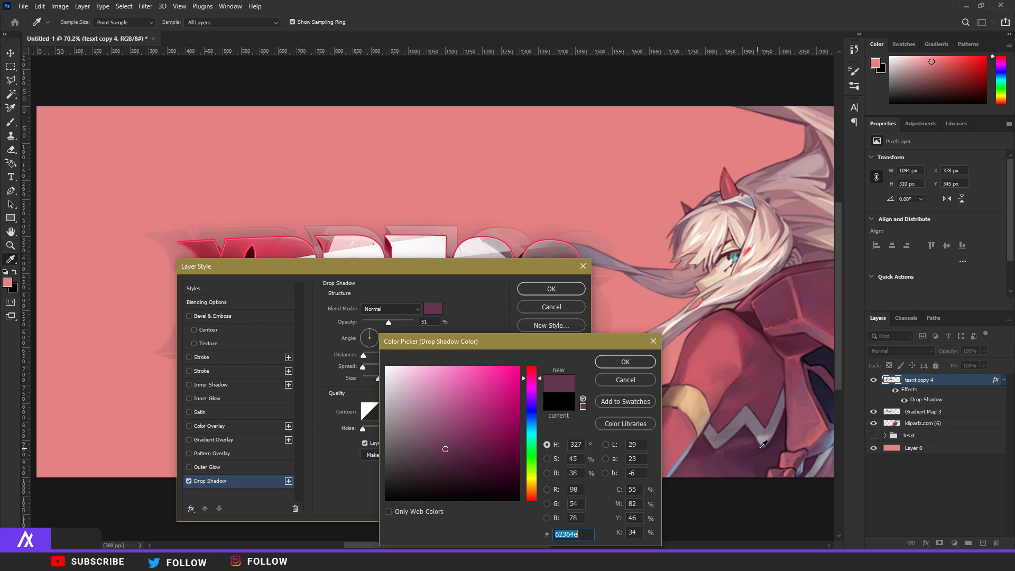
click(625, 361)
drag(508, 265, 845, 225)
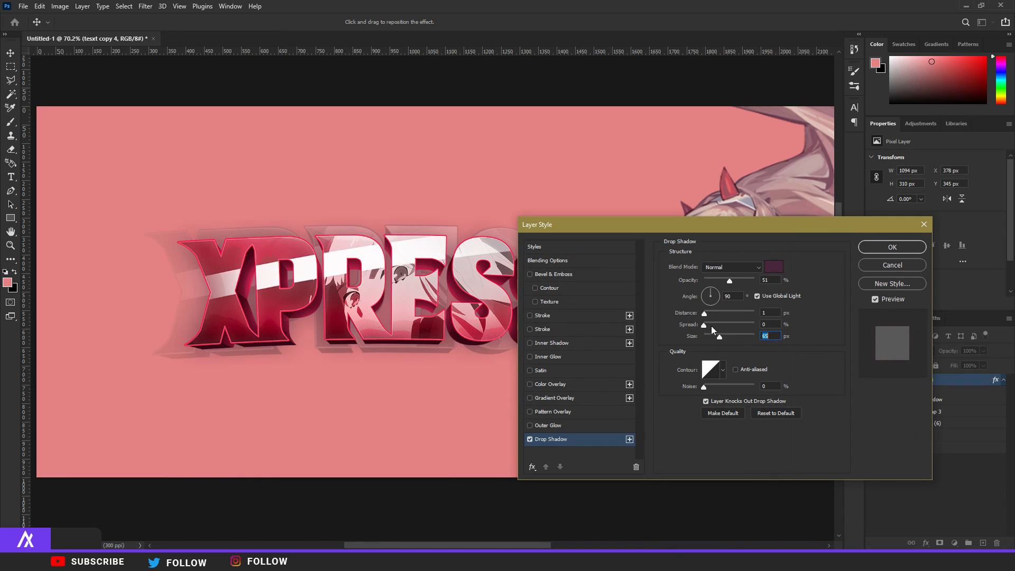
mouse_move(729, 281)
mouse_down()
mouse_move(754, 278)
mouse_move(734, 278)
mouse_up()
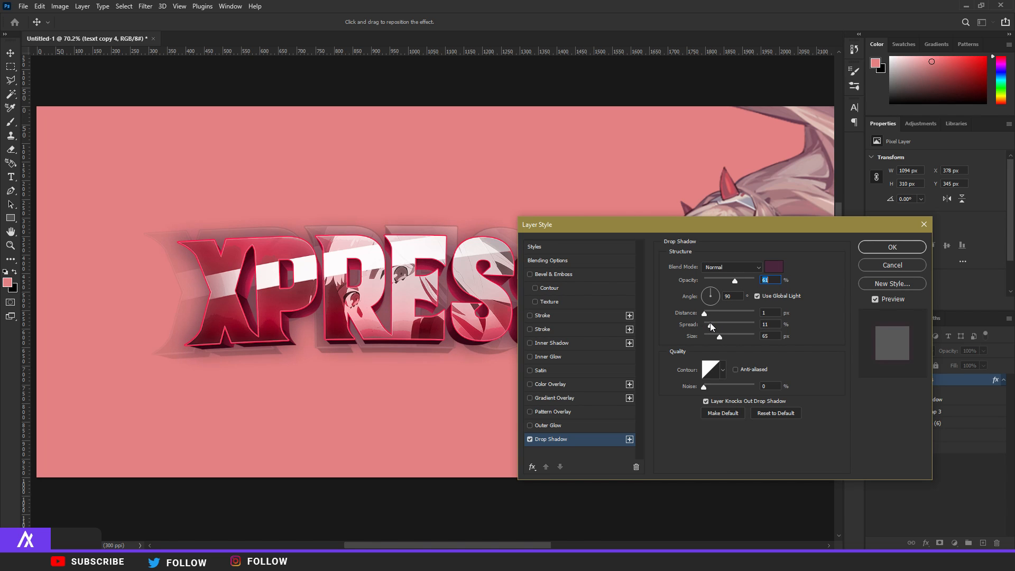
click(892, 247)
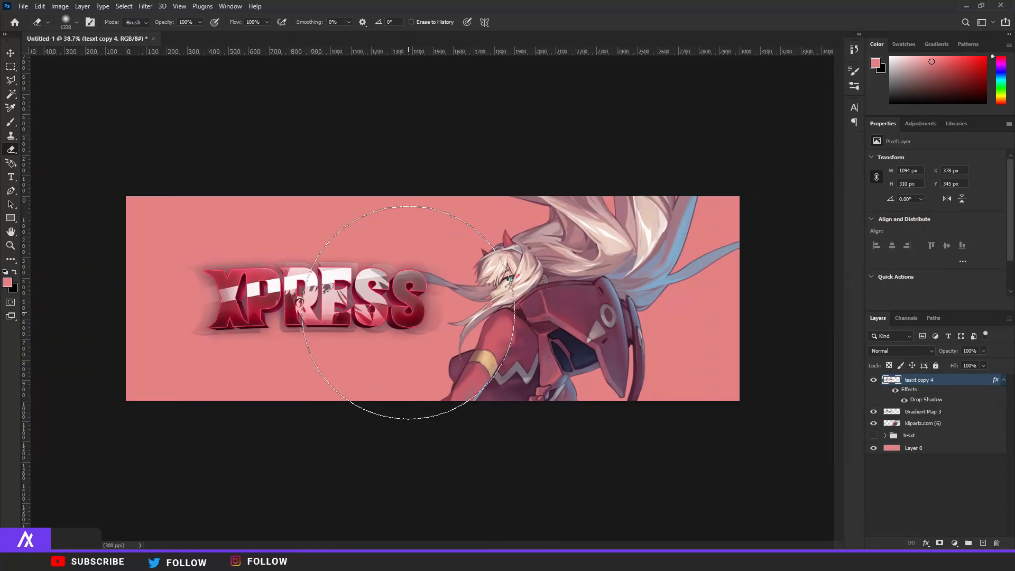
Move the text together with its faded background copy slightly toward the character, and nudge the character layer
scroll(408, 313, down, 5)
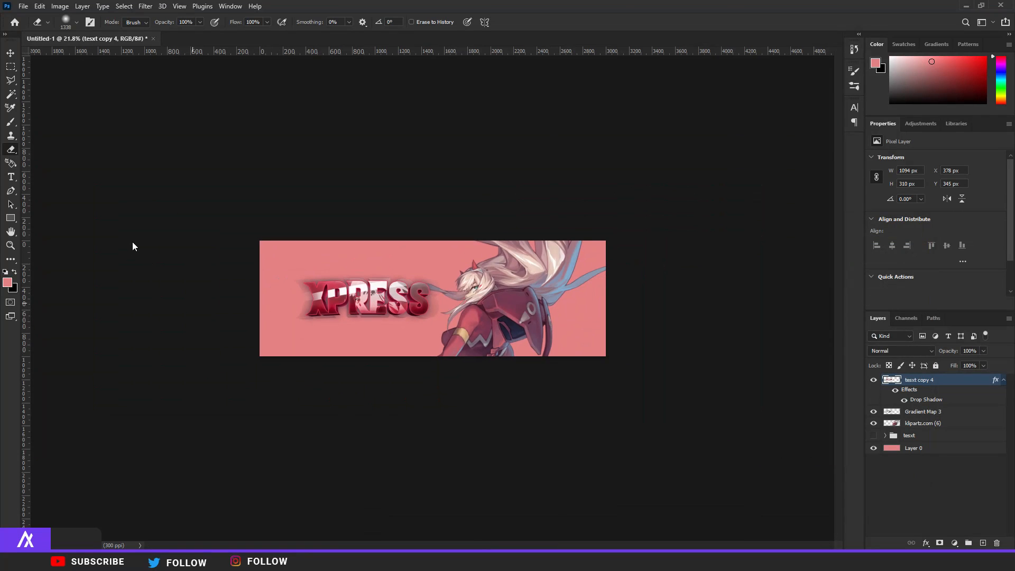
scroll(163, 312, up, 10)
key(v)
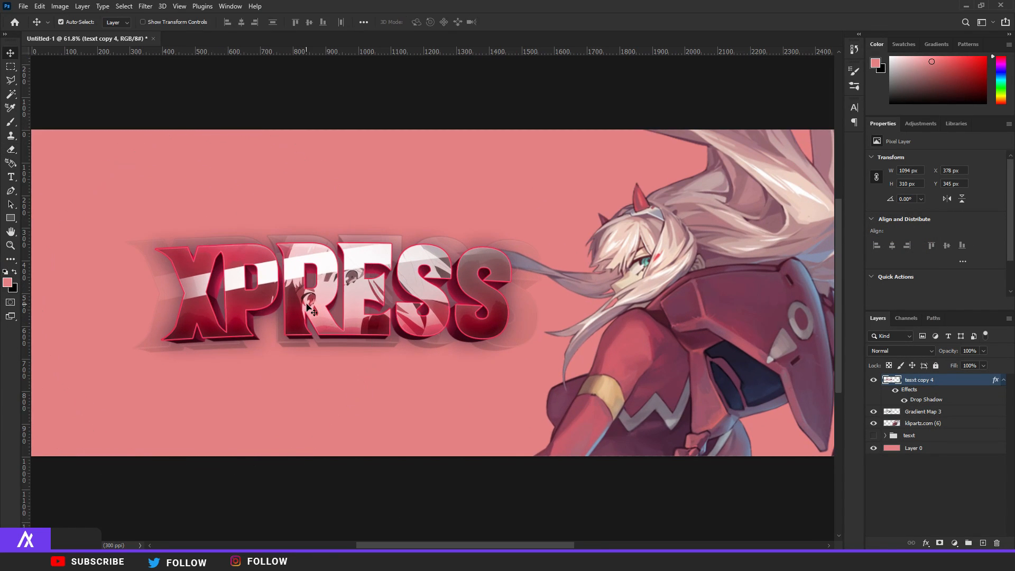
ctrl+click(918, 414)
drag(384, 295, 399, 296)
drag(639, 350, 640, 345)
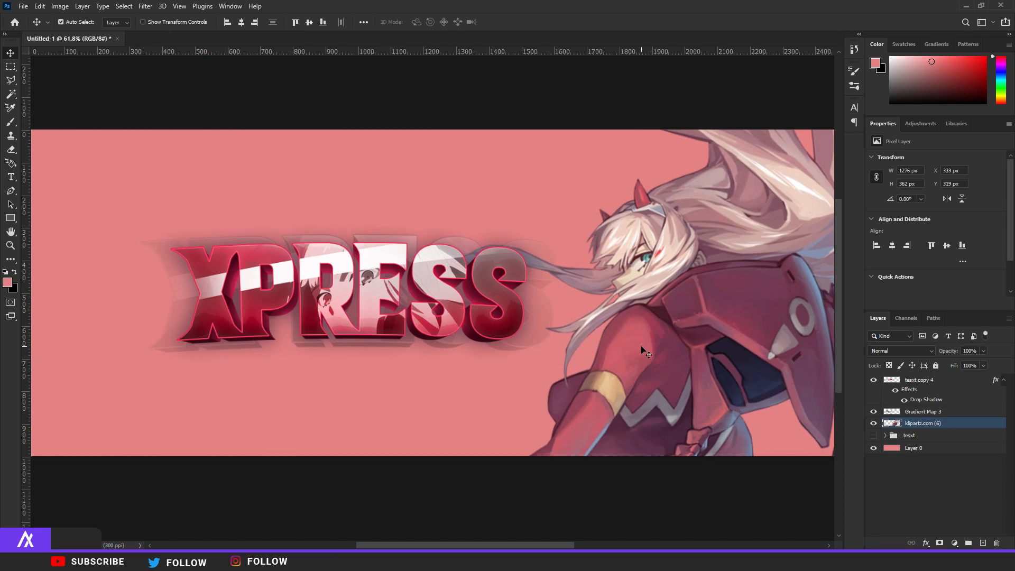
scroll(641, 344, down, 6)
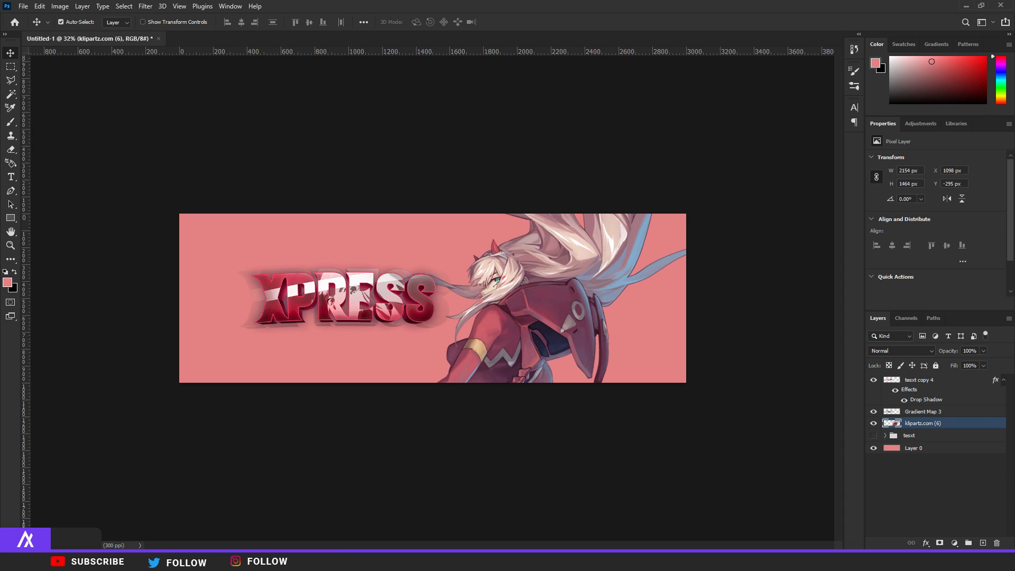
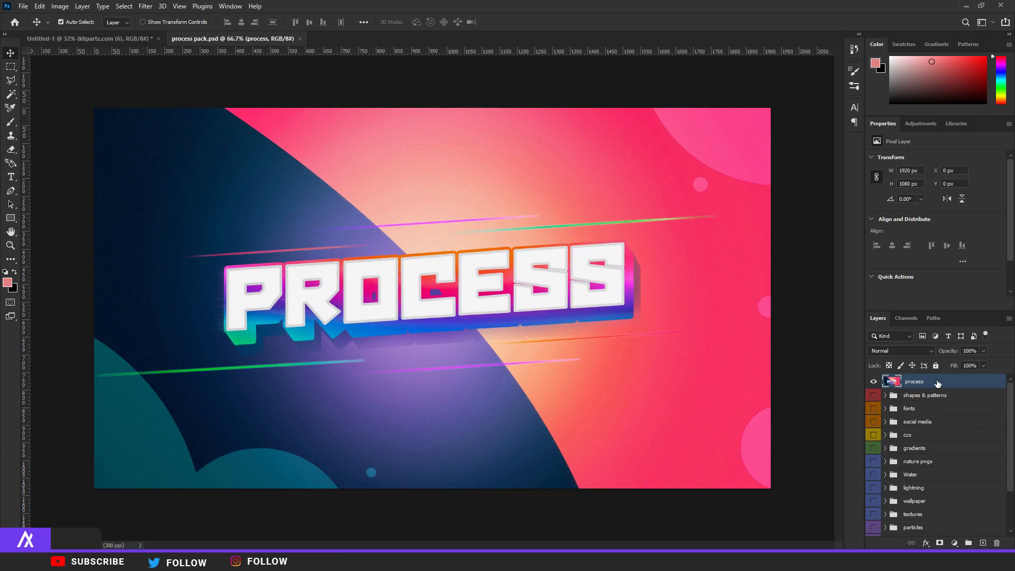
In process pack.psd, delete the top process cover layer and preview the layers inside the textures folder
key(Delete)
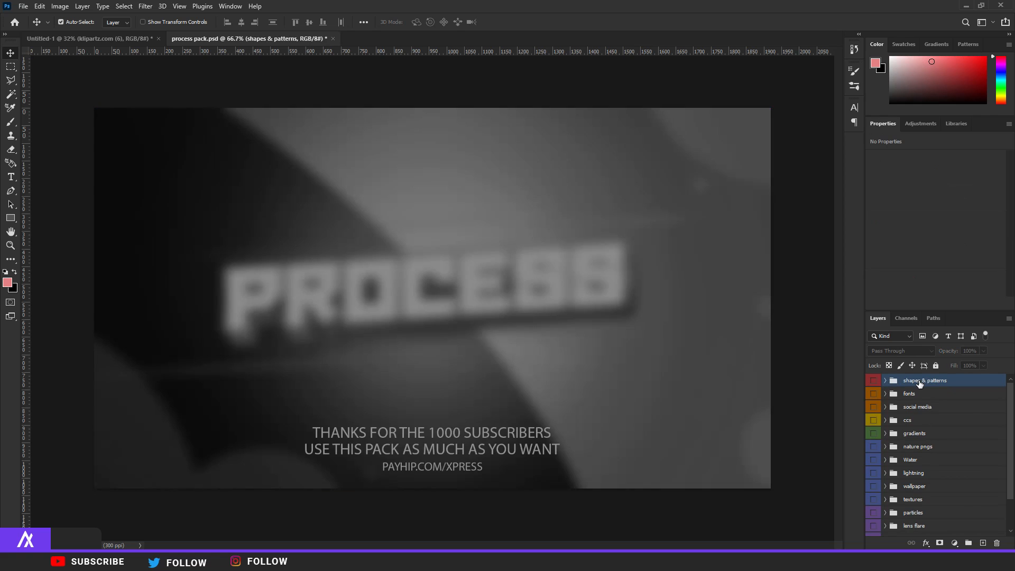
click(885, 499)
scroll(898, 491, down, 3)
click(874, 448)
click(873, 448)
click(874, 463)
click(873, 464)
click(873, 479)
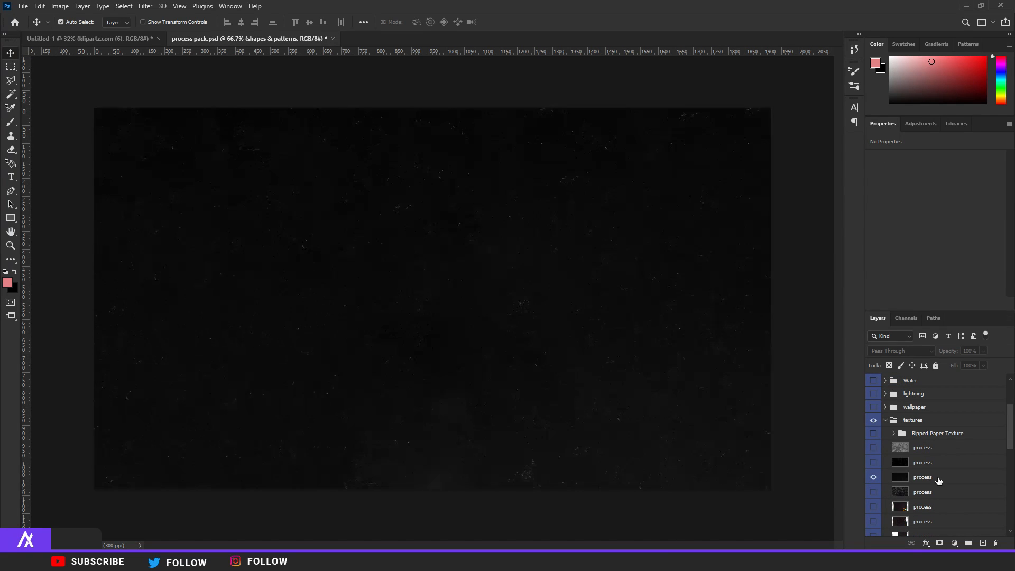
Bring the speckled black texture into the banner, enlarge it to 3286 by 1848 px and set its blend mode to Screen
click(934, 477)
drag(294, 260, 404, 297)
click(885, 380)
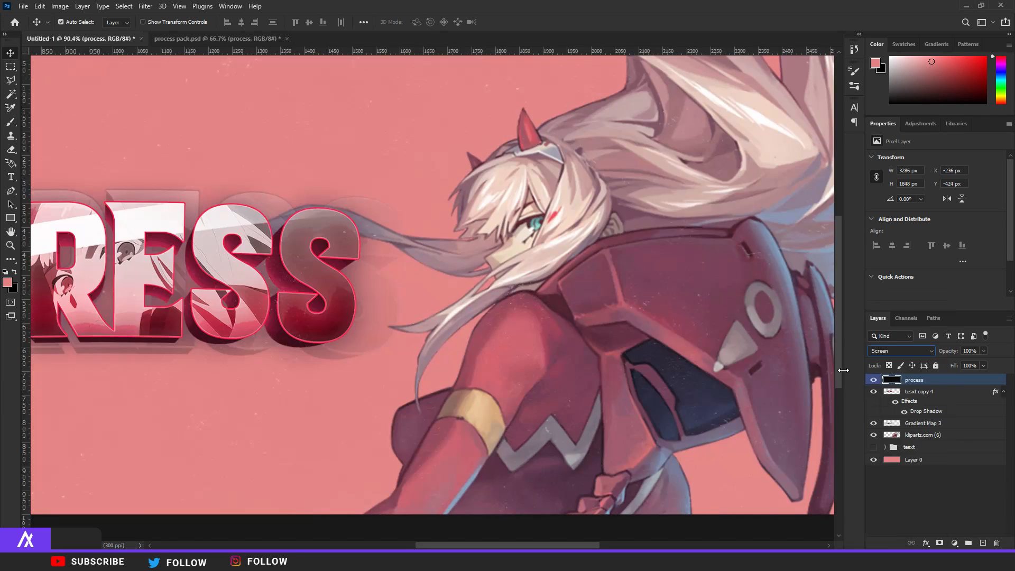
scroll(528, 317, down, 5)
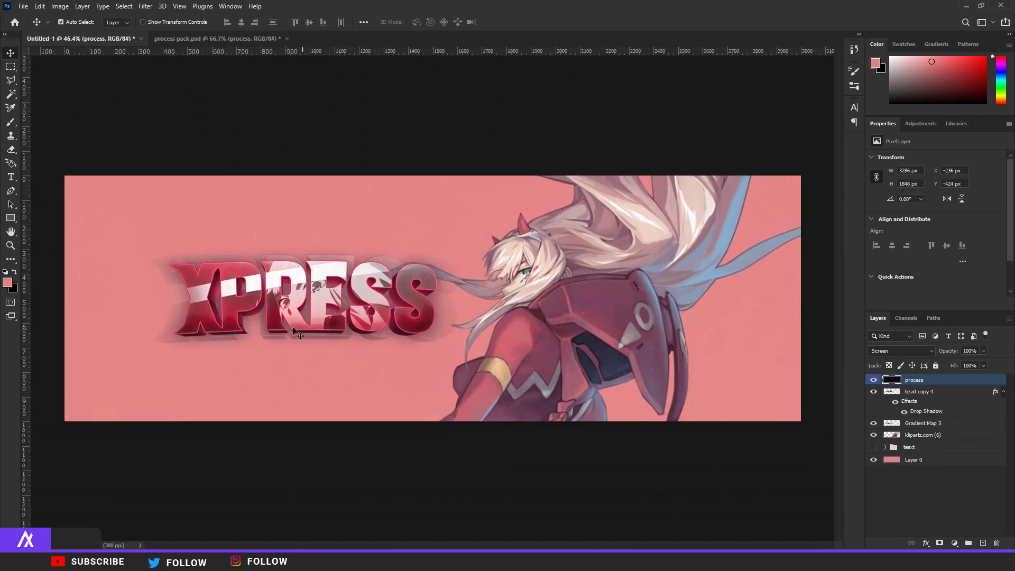
scroll(254, 313, up, 6)
scroll(290, 237, up, 3)
scroll(305, 167, down, 6)
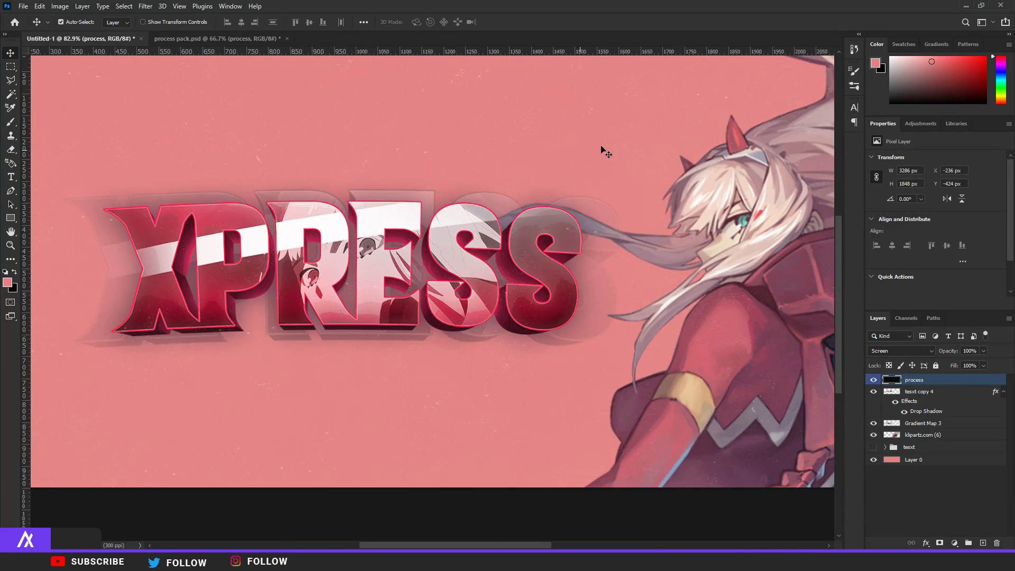
scroll(529, 227, up, 3)
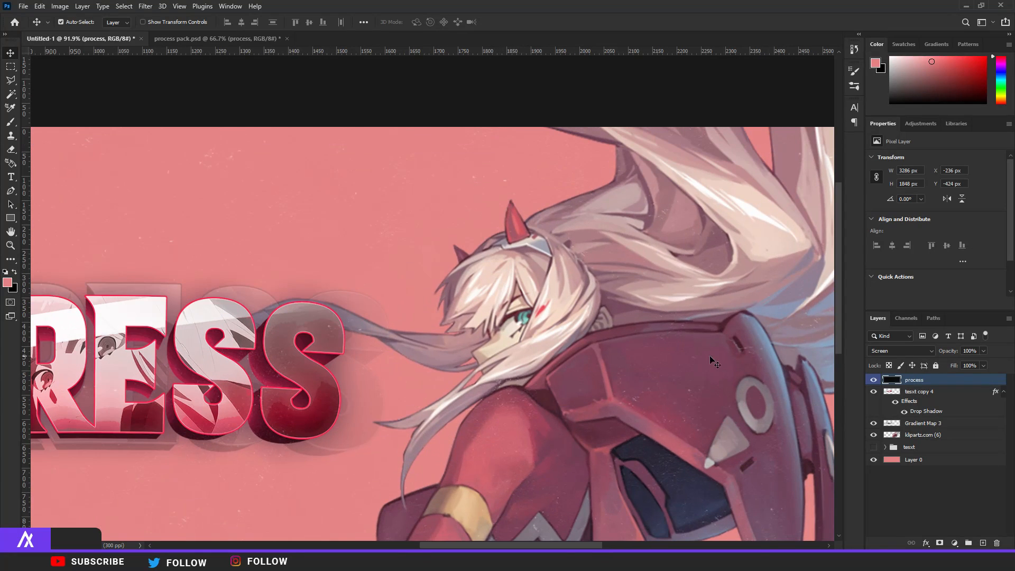
In process pack.psd, preview further texture layers and select a dark grainy one with a thin scratch line
click(180, 41)
scroll(874, 471, down, 3)
scroll(883, 512, down, 3)
click(874, 450)
drag(875, 464, 877, 482)
scroll(879, 471, down, 6)
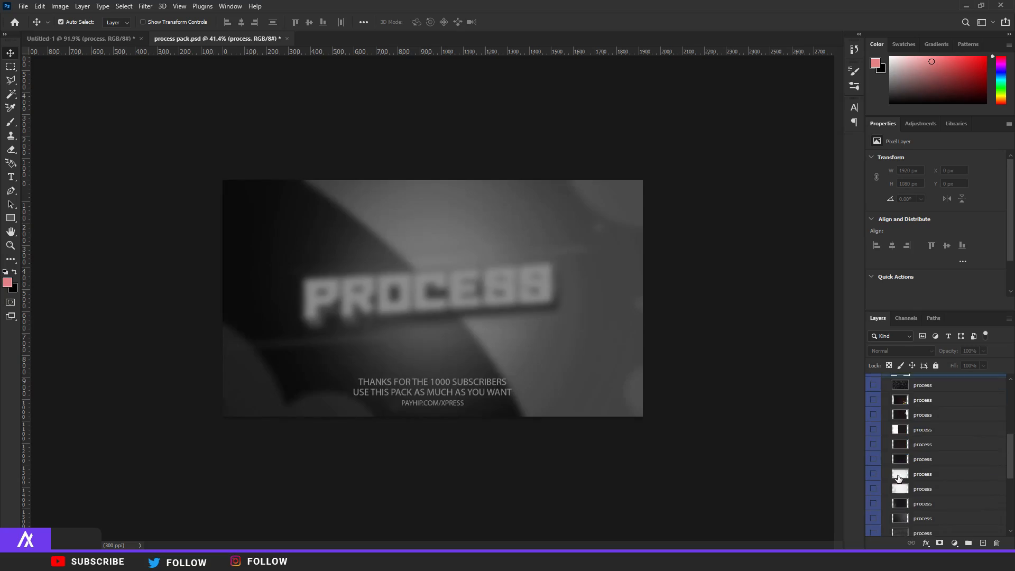
click(874, 470)
click(874, 469)
click(874, 454)
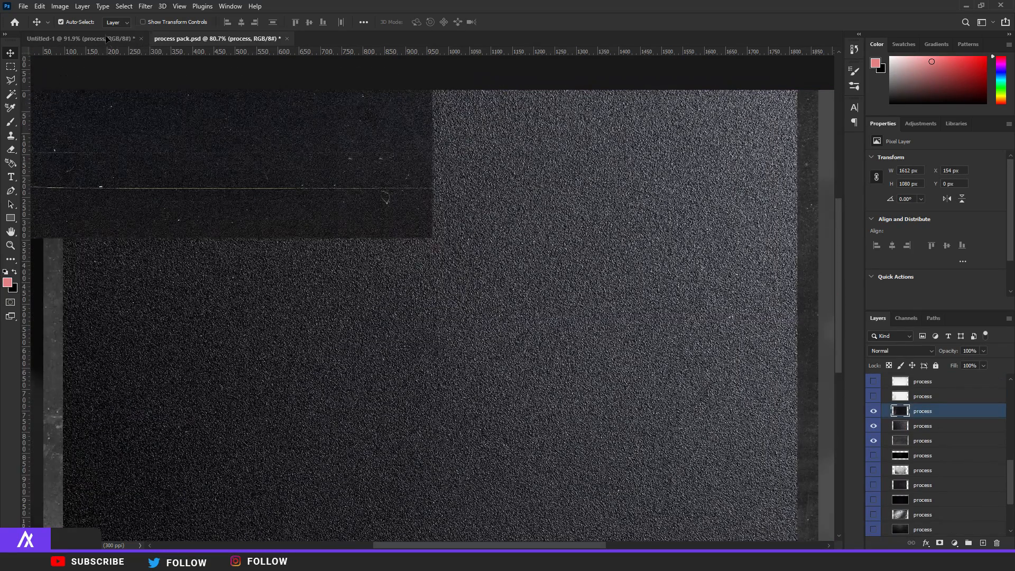
Bring the dark grainy texture into the banner, enlarge it to 3214 by 2154 px, set its blend mode to Exclusion and its opacity to 16%
click(107, 40)
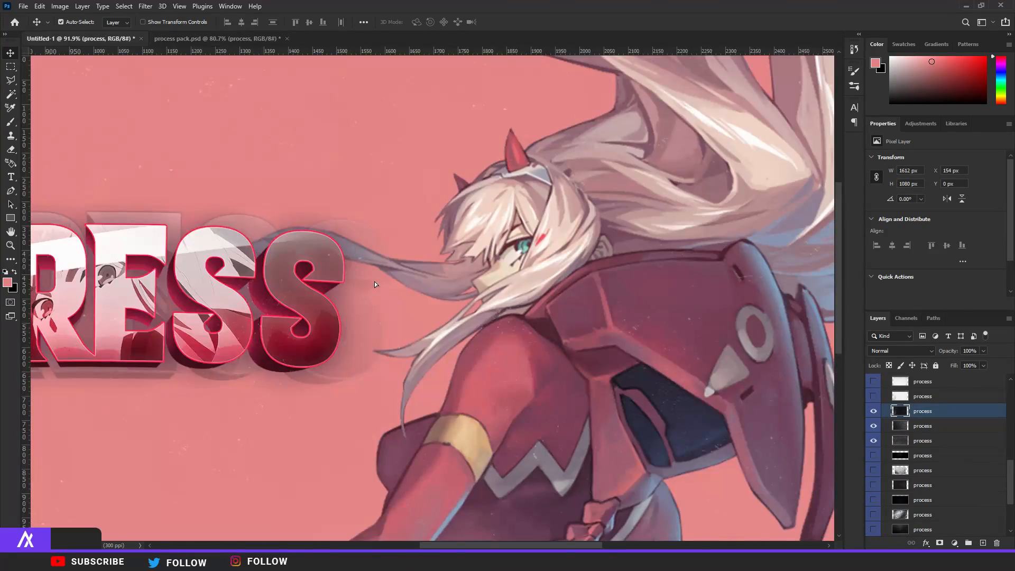
drag(374, 280, 400, 298)
scroll(401, 298, down, 7)
key(ctrl+t)
drag(648, 417, 653, 292)
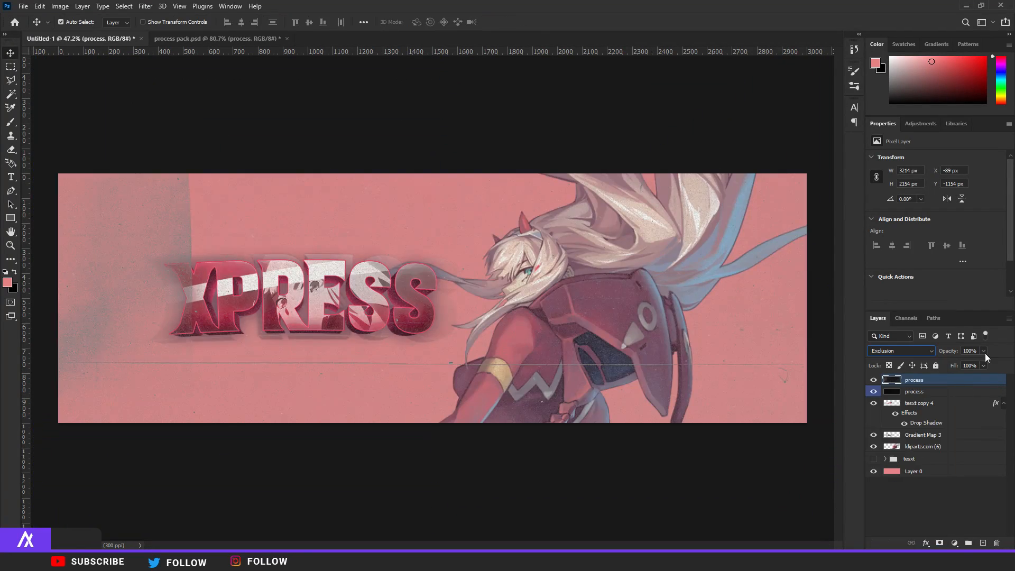
drag(966, 360, 946, 364)
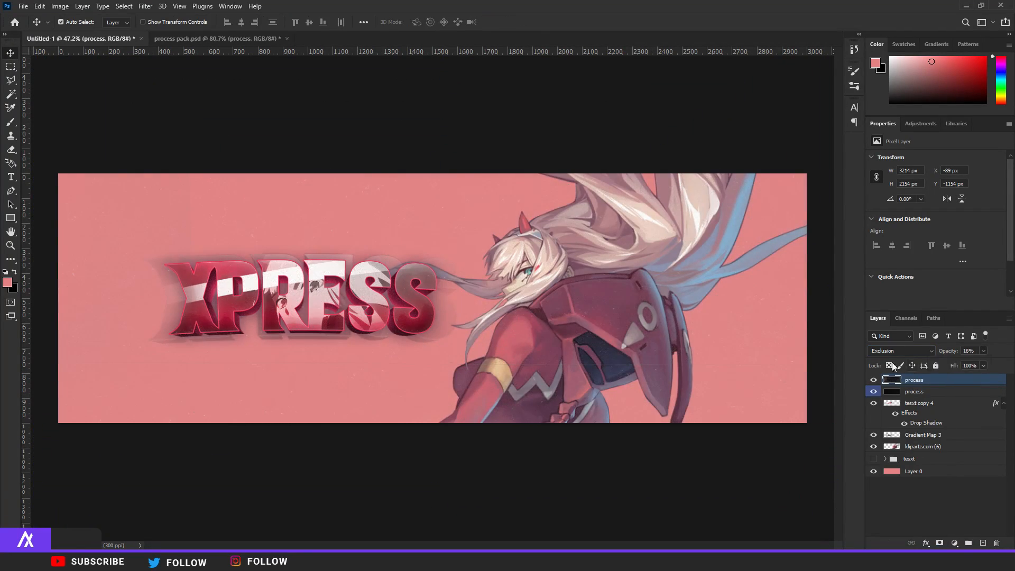
scroll(627, 375, up, 6)
scroll(571, 377, left, 5)
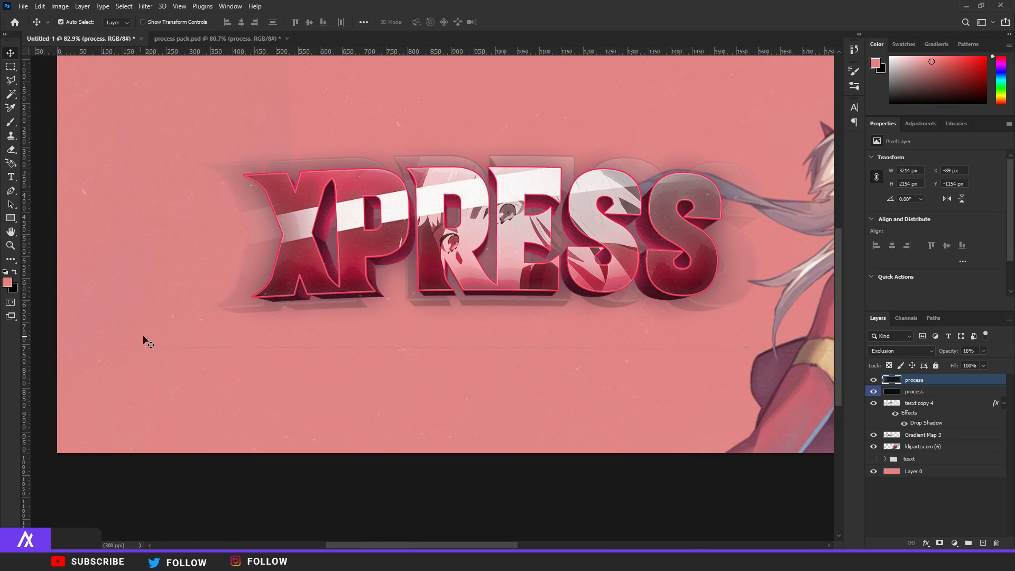
scroll(312, 338, down, 4)
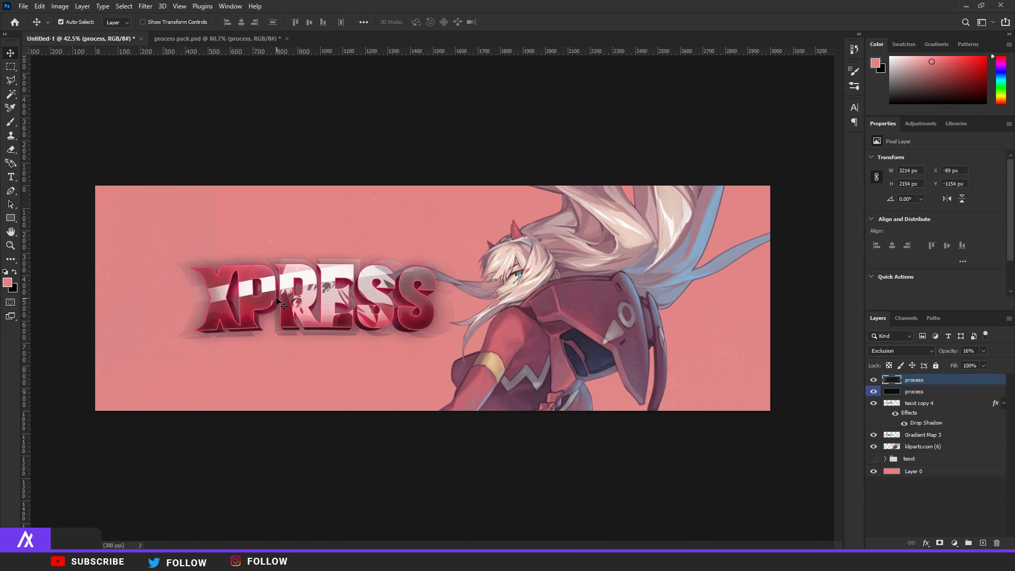
Add a layer below the character and paint a soft cream glow sampled from the hair behind the head and along the banner's lower edge
click(14, 122)
click(922, 446)
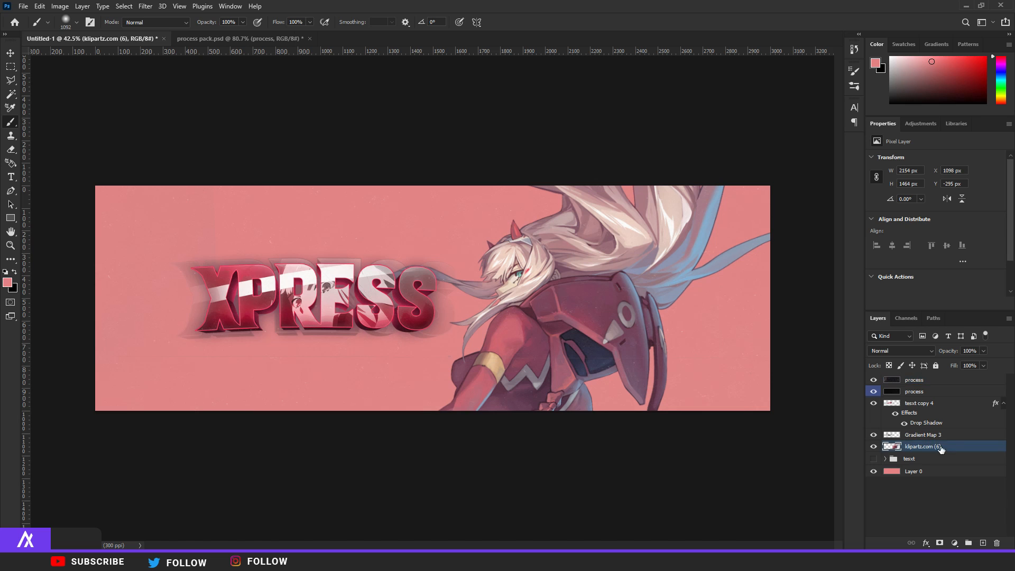
ctrl+click(981, 541)
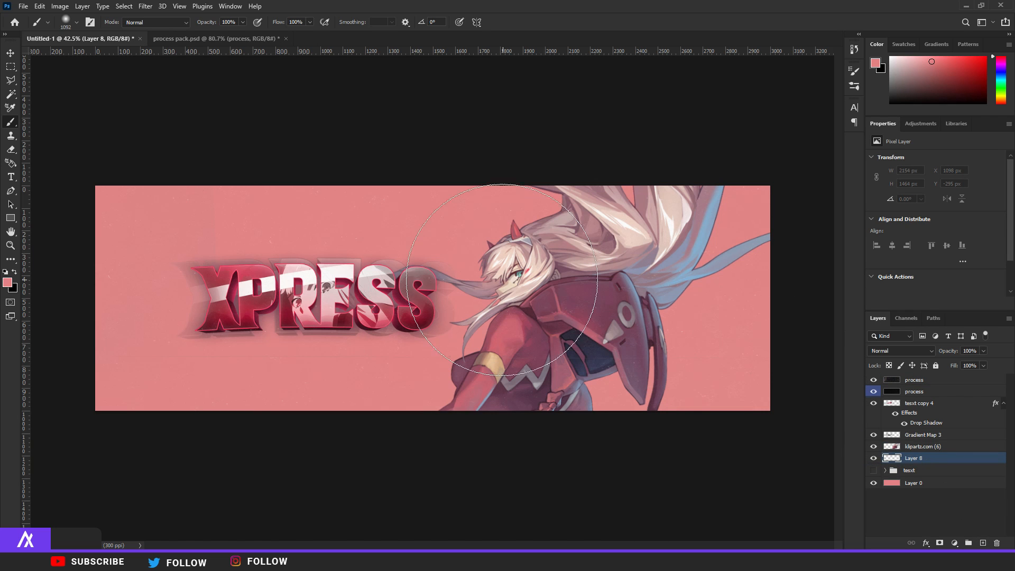
click(8, 282)
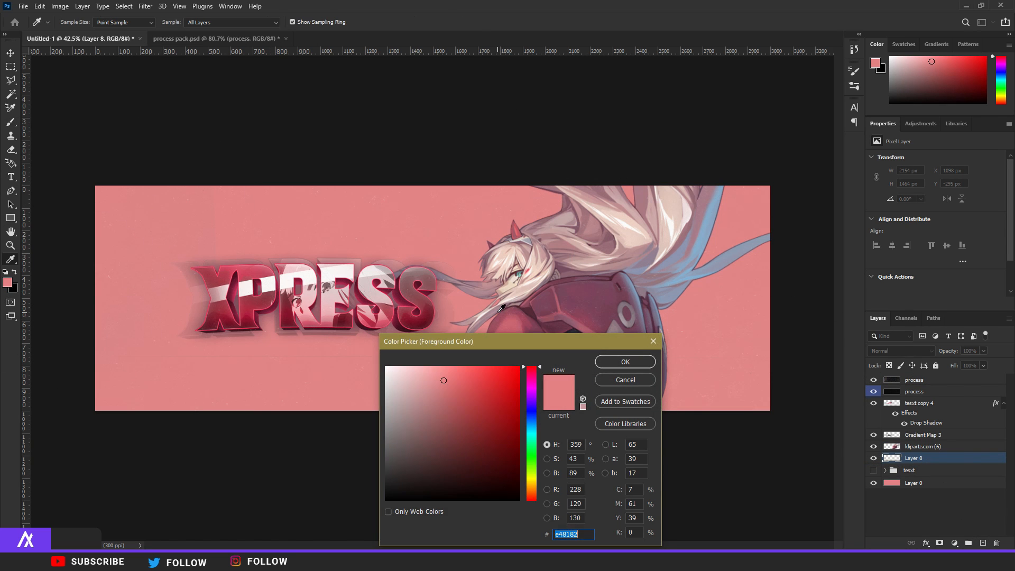
click(510, 287)
click(620, 366)
mouse_move(408, 442)
mouse_down()
mouse_move(325, 444)
mouse_move(469, 384)
mouse_move(511, 328)
mouse_move(504, 318)
mouse_move(556, 228)
mouse_move(453, 389)
mouse_move(355, 462)
mouse_move(282, 478)
mouse_move(256, 455)
mouse_up()
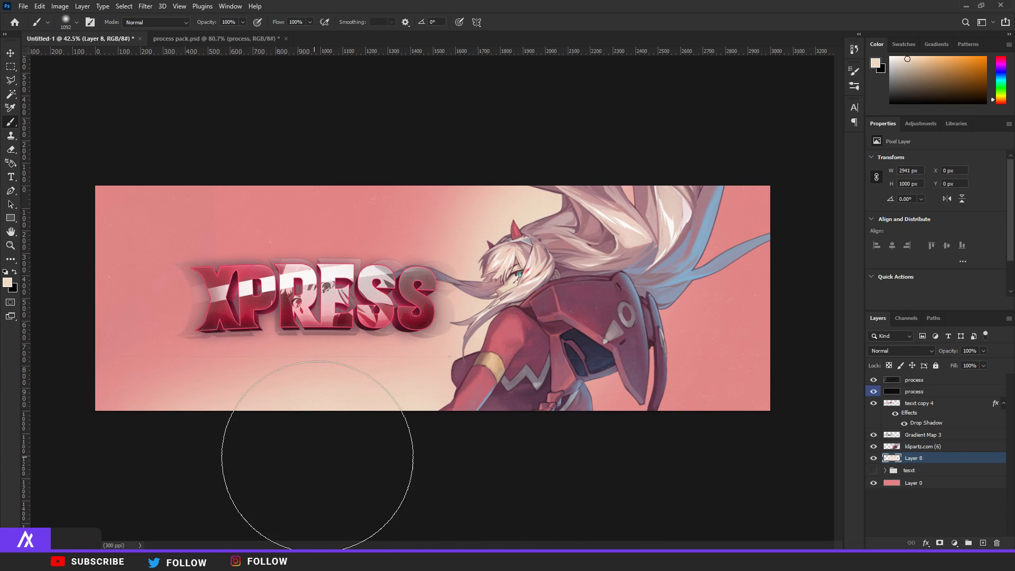
Add a layer above the cream glow and paint soft dark maroon shading, sampled from the character, over the background behind the character's back
click(980, 543)
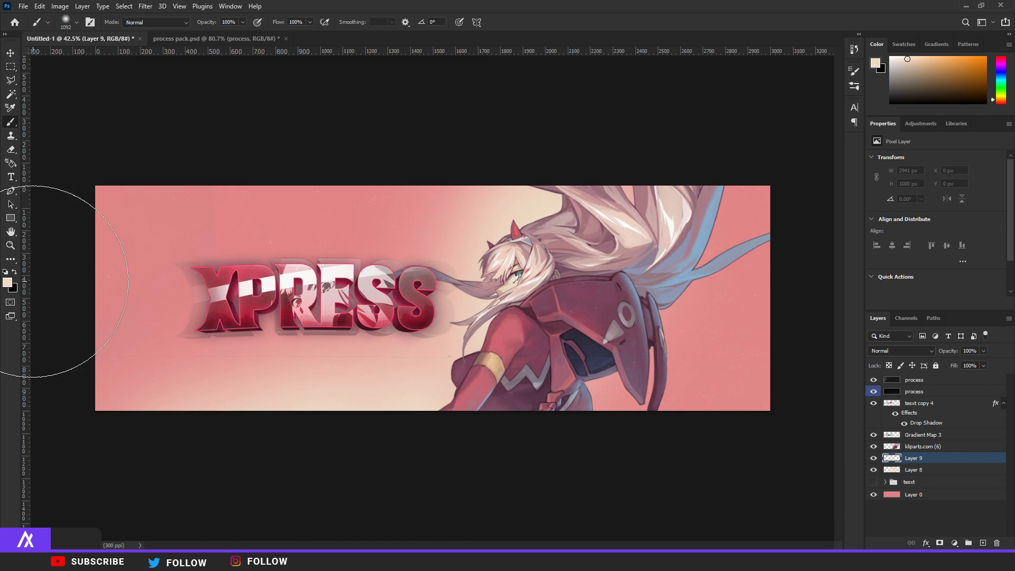
click(7, 283)
drag(602, 337, 570, 399)
click(599, 376)
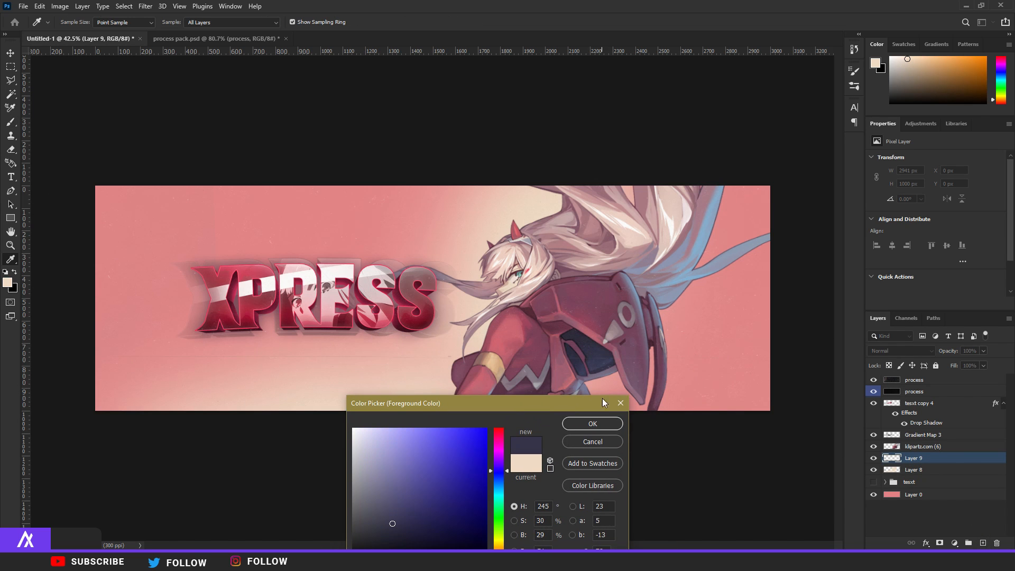
click(651, 343)
click(585, 426)
key(b)
mouse_move(725, 481)
mouse_down()
mouse_move(571, 437)
mouse_move(589, 350)
mouse_move(645, 271)
mouse_move(725, 208)
mouse_up()
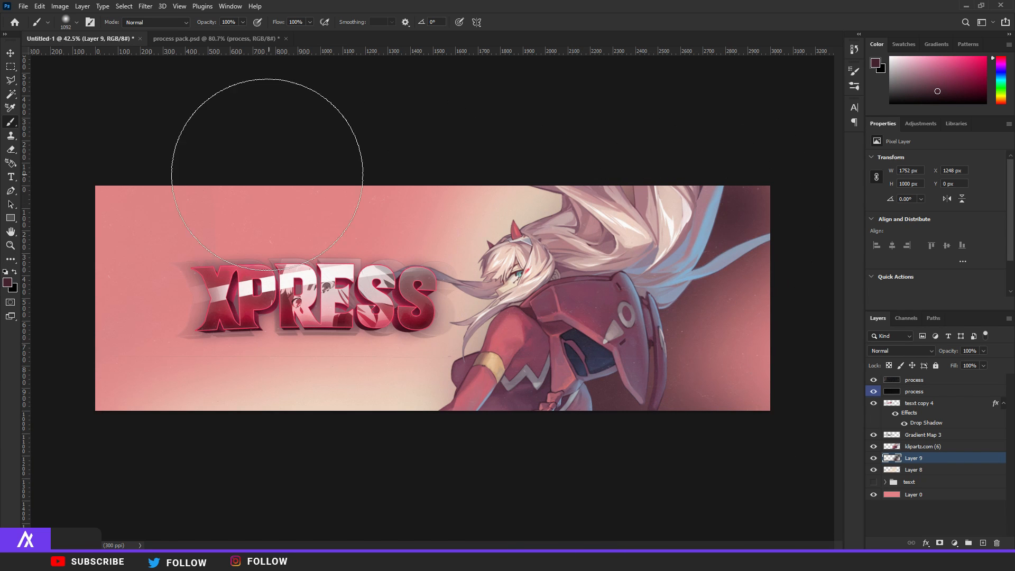
click(10, 150)
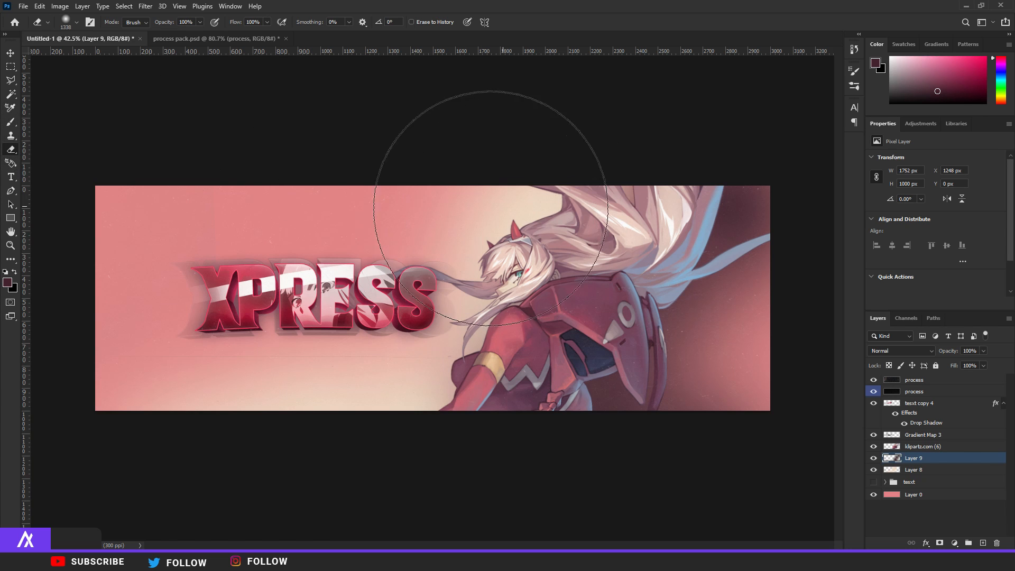
click(10, 121)
mouse_move(687, 506)
mouse_down()
mouse_move(566, 407)
mouse_move(584, 340)
mouse_move(412, 232)
mouse_move(351, 261)
mouse_up()
Lower the opacity of the dark maroon shading layer and set the cream glow layer's opacity to 59%
click(11, 149)
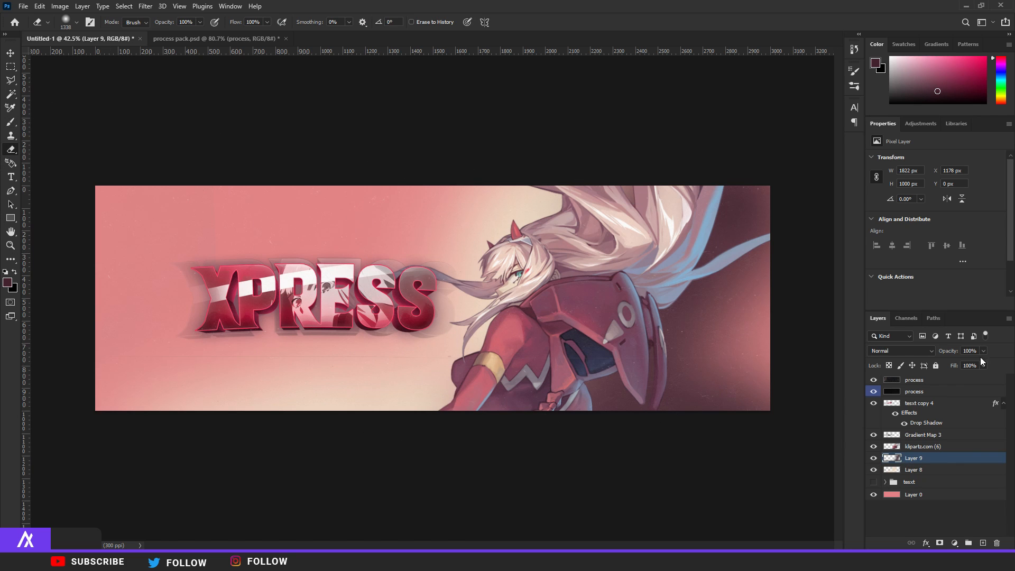
key(alt+bracketleft)
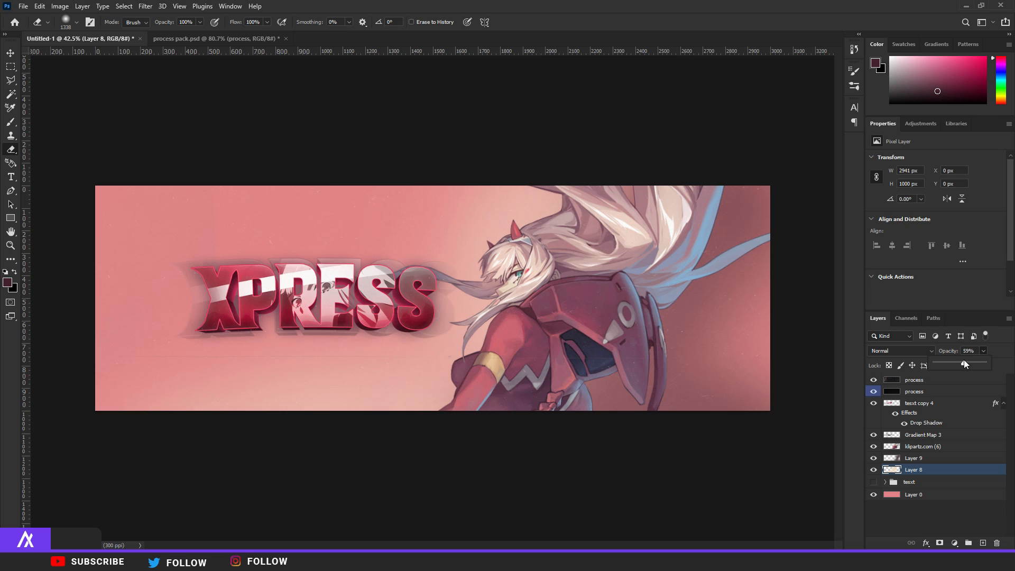
key(v)
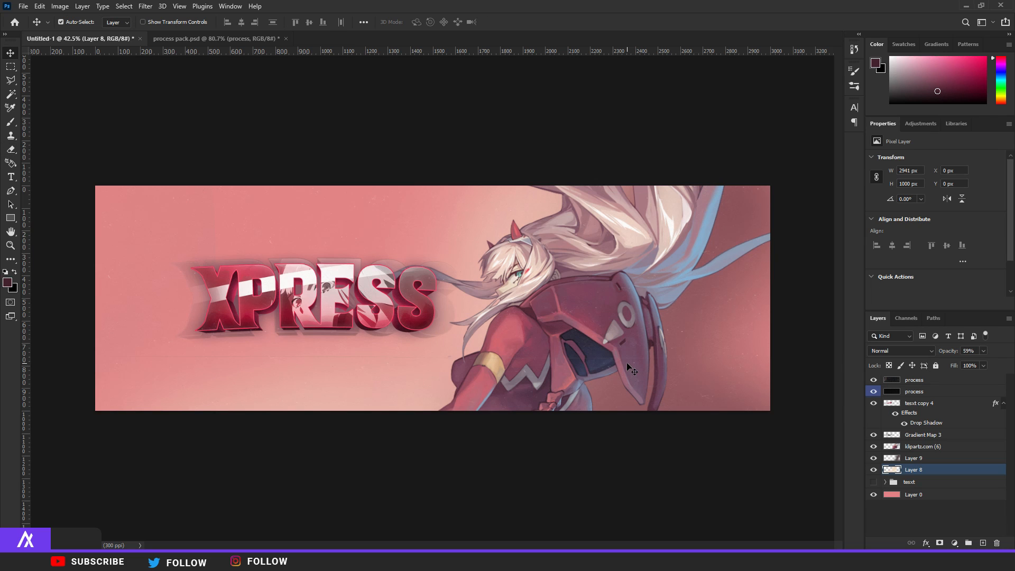
Add a Gradient Map clipped to the character layer, reverse it and apply the Foreground to Background preset in white and black
click(918, 447)
click(954, 543)
click(967, 529)
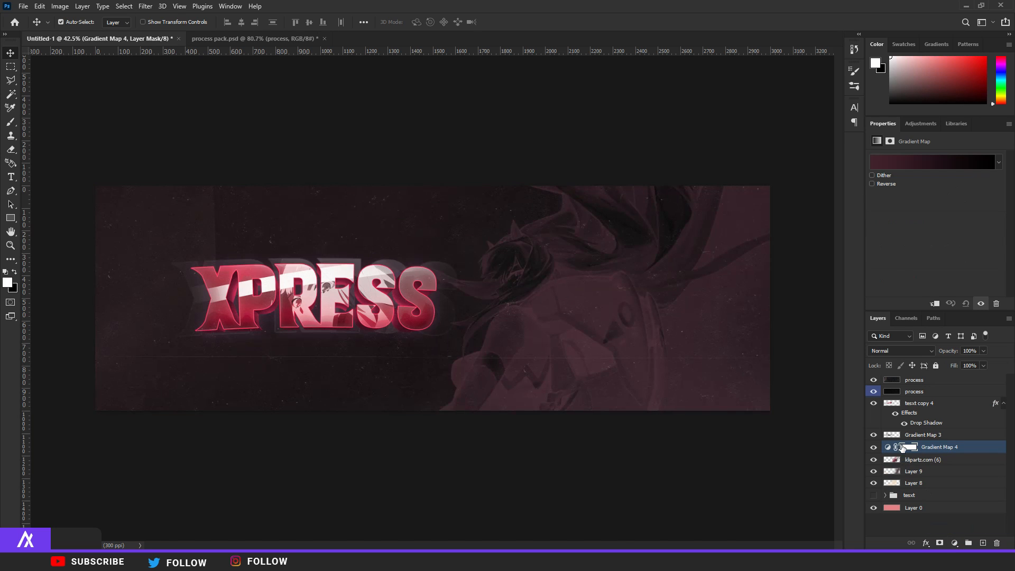
alt+click(893, 452)
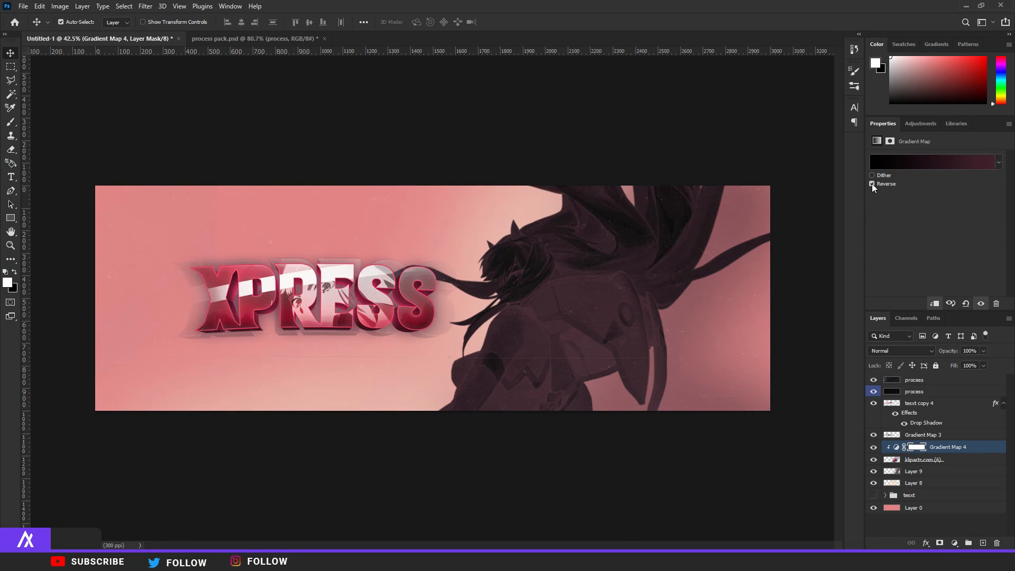
click(894, 161)
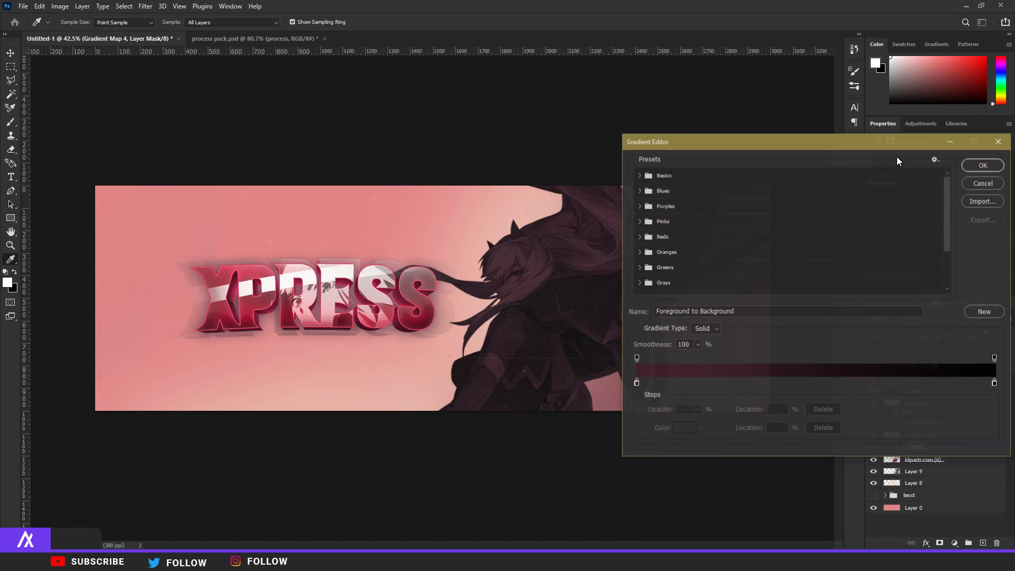
click(645, 177)
click(652, 193)
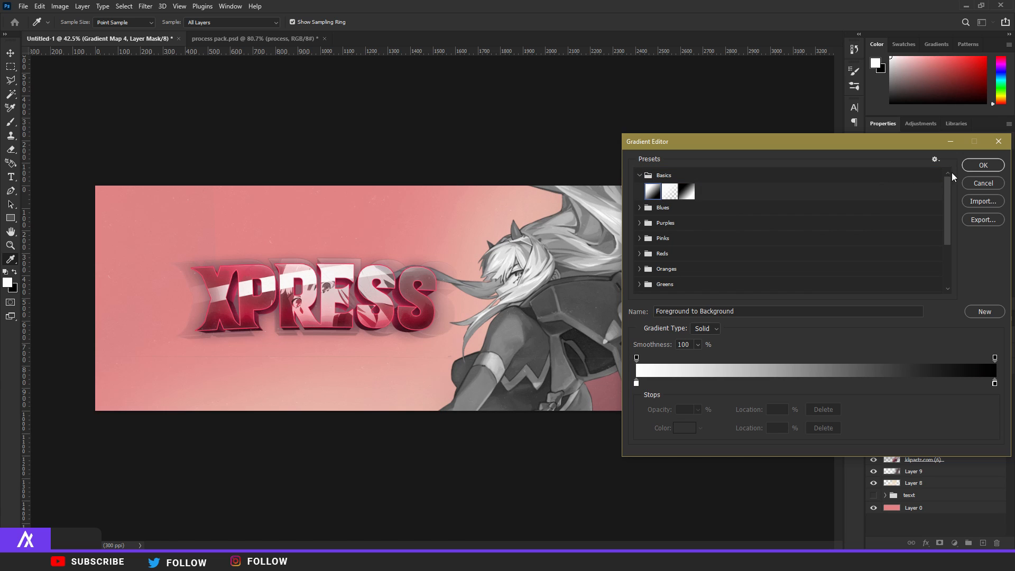
click(969, 166)
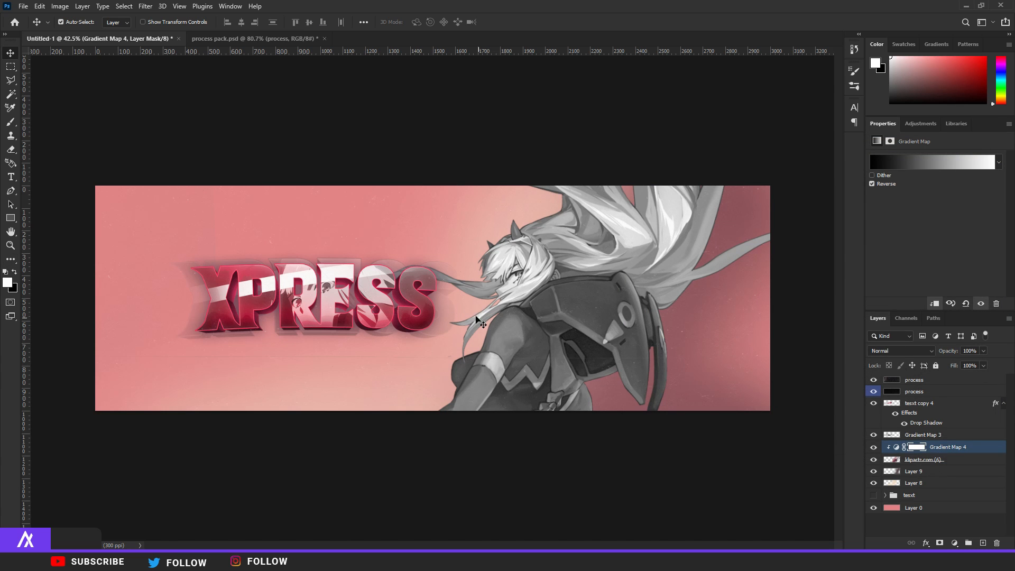
Paint black on the Gradient Map's mask over the character's face and body, keeping the outer hair gray, and compare the adjustment on and off
click(8, 121)
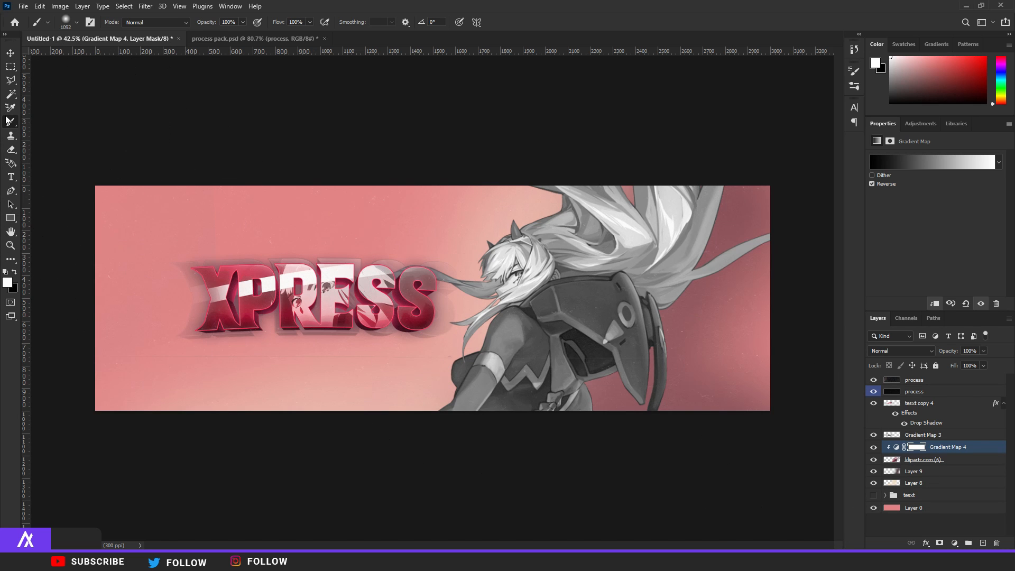
click(14, 272)
drag(396, 283, 480, 322)
mouse_move(646, 381)
mouse_down()
mouse_move(492, 219)
mouse_move(489, 383)
mouse_move(511, 333)
mouse_move(568, 272)
mouse_up()
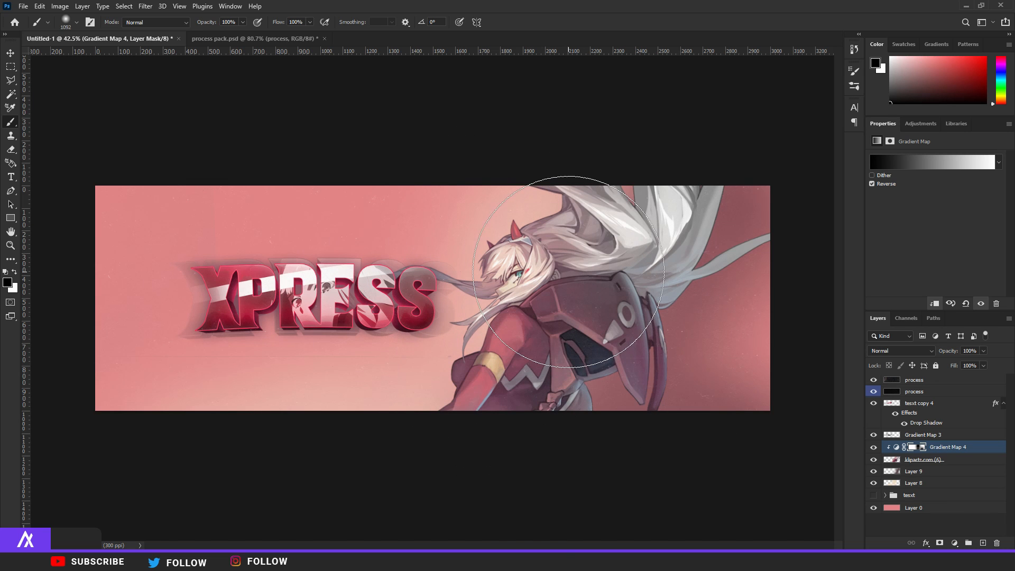
click(872, 447)
click(873, 448)
scroll(433, 302, down, 3)
scroll(433, 302, up, 3)
scroll(300, 300, up, 4)
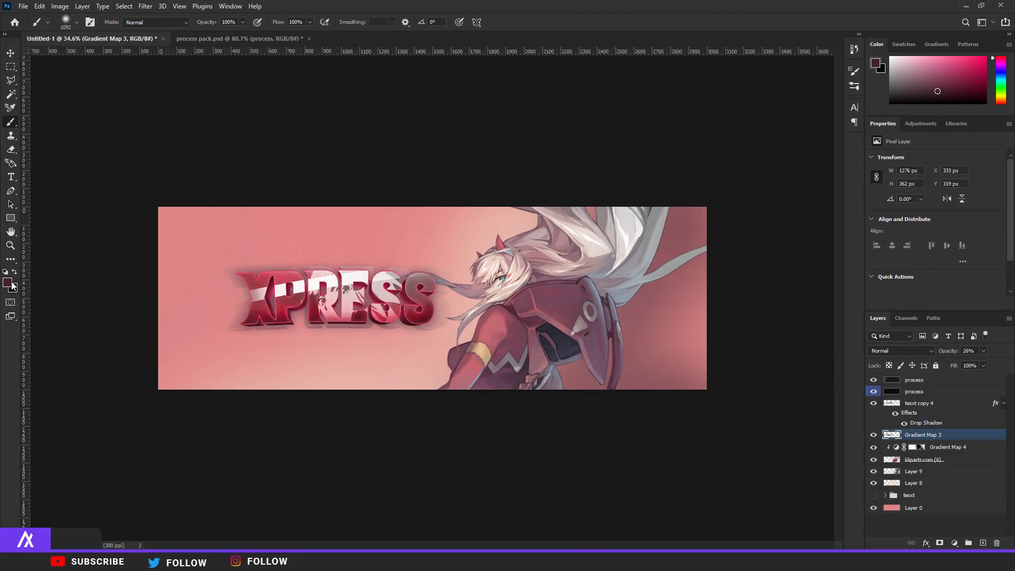
Add a layer above the text and paint soft crimson glows sampled from the lettering in the upper-left corner and along the lower edge
click(8, 282)
click(281, 298)
click(592, 362)
click(982, 543)
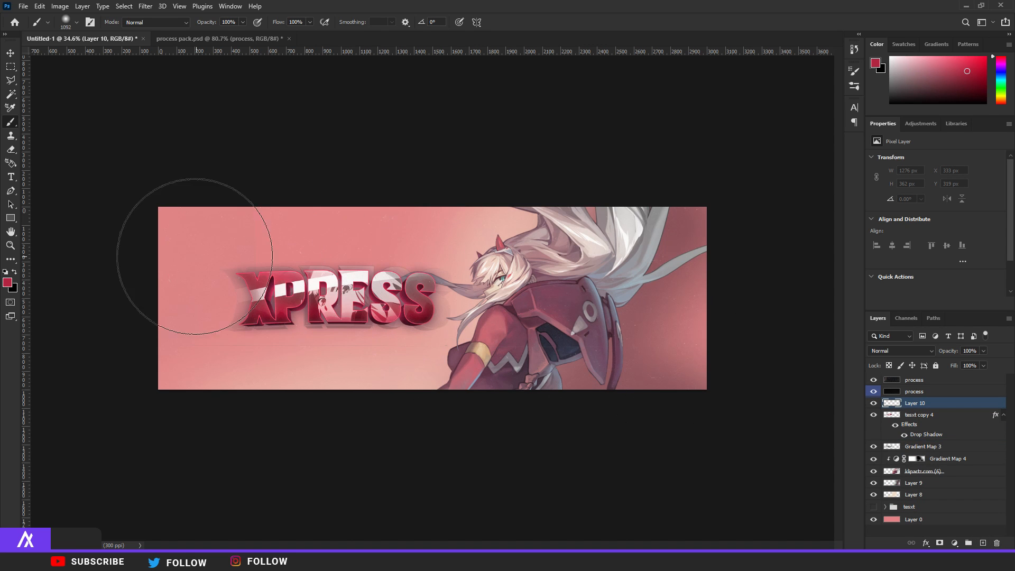
click(349, 370)
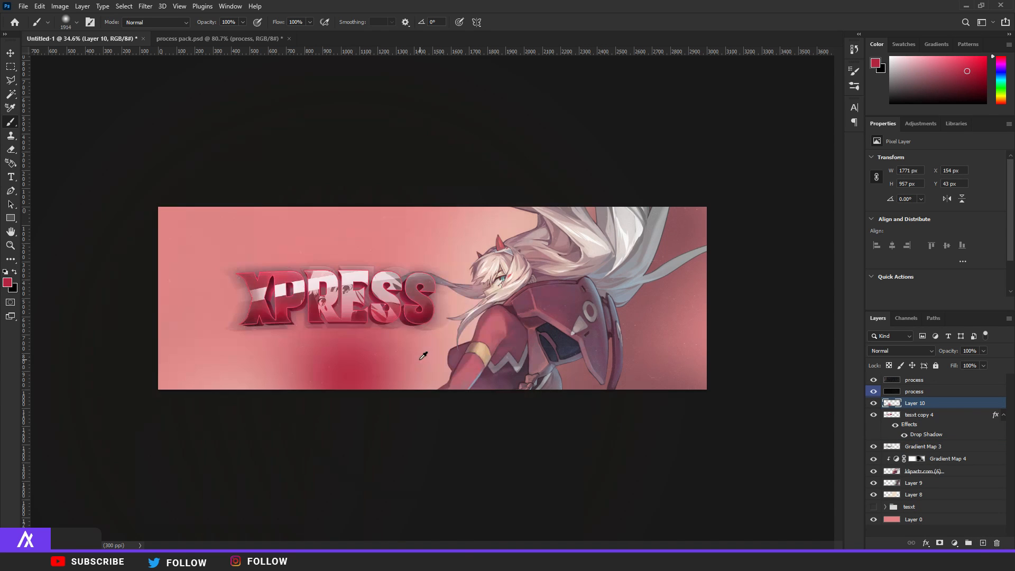
key(ctrl+z)
click(460, 412)
click(163, 220)
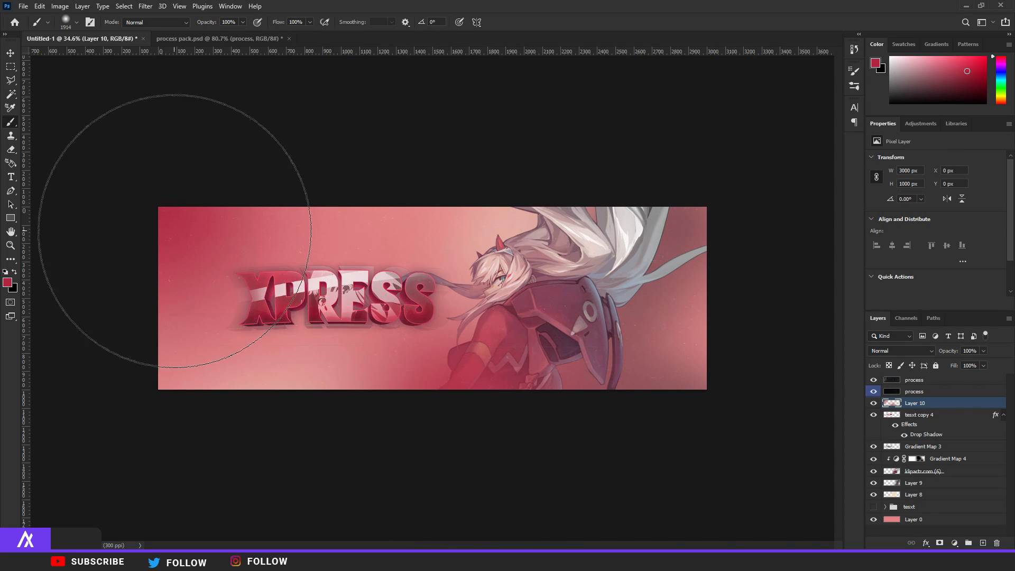
click(272, 446)
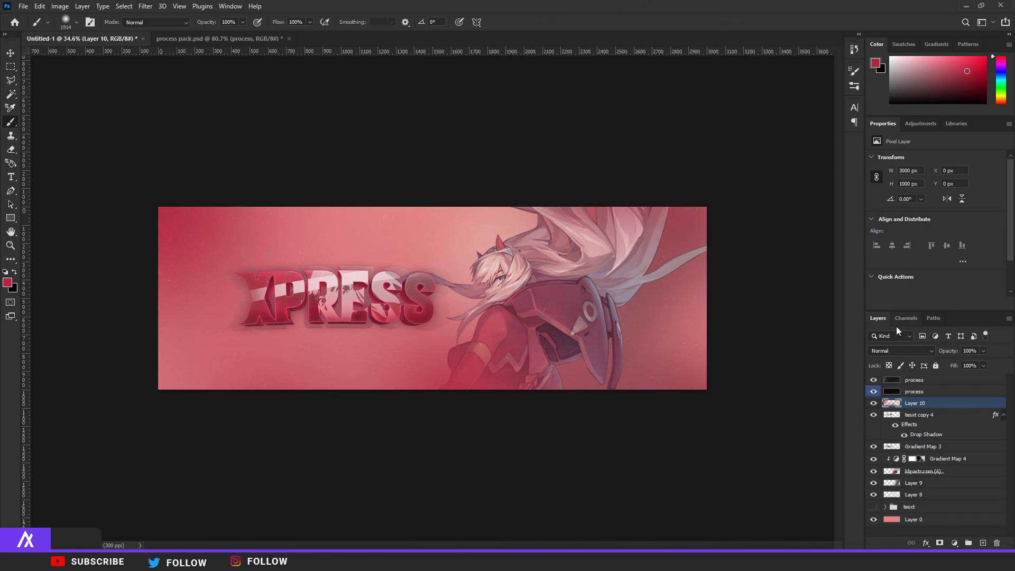
Compare blend modes for the crimson glow layer, keep Normal and set its opacity to 54%
click(900, 350)
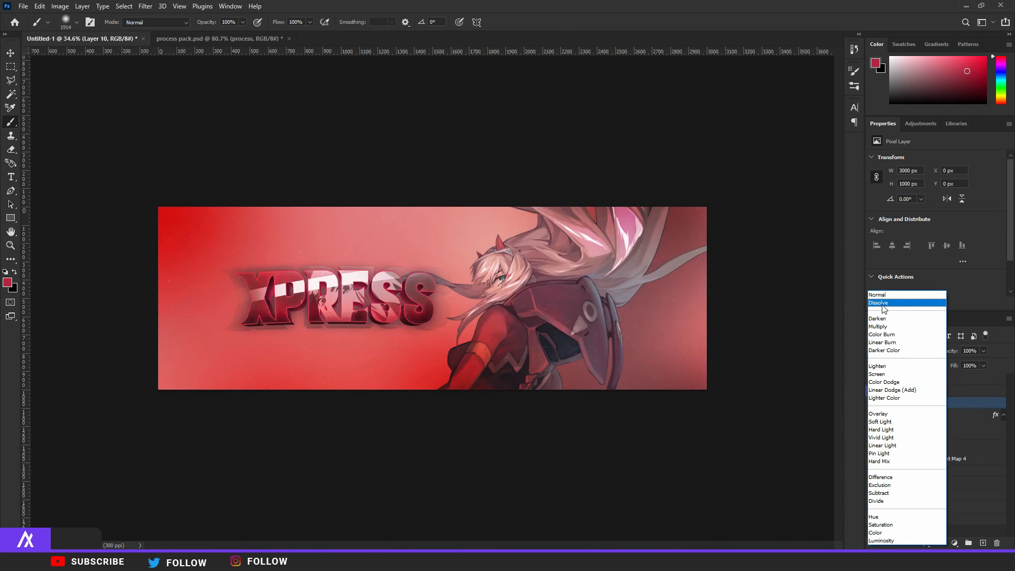
click(883, 297)
drag(962, 363, 962, 363)
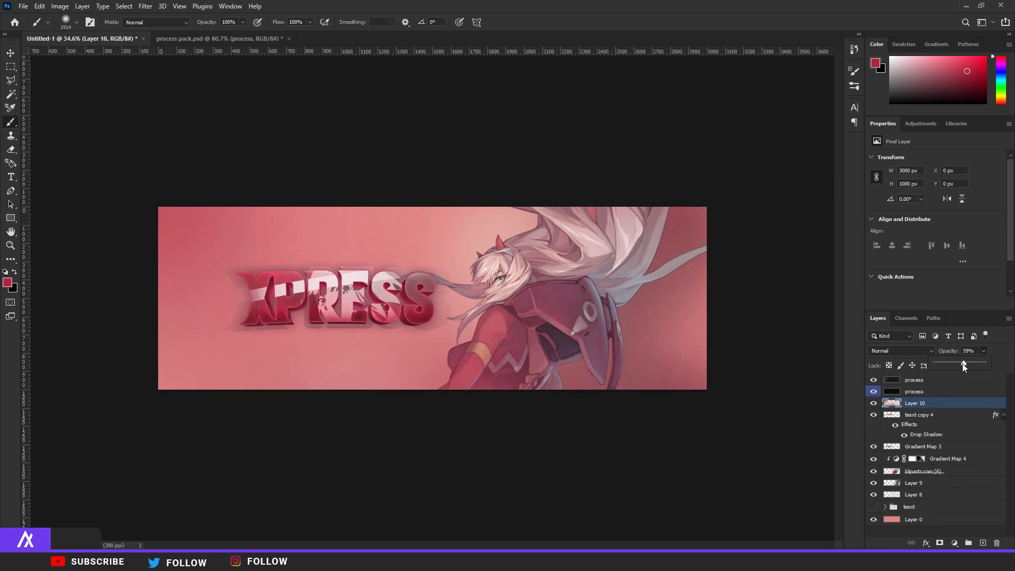
Scale the crimson glow layer to 110.46%, rotate it by -0.63° and apply the transform
key(ctrl+t)
drag(707, 390, 743, 406)
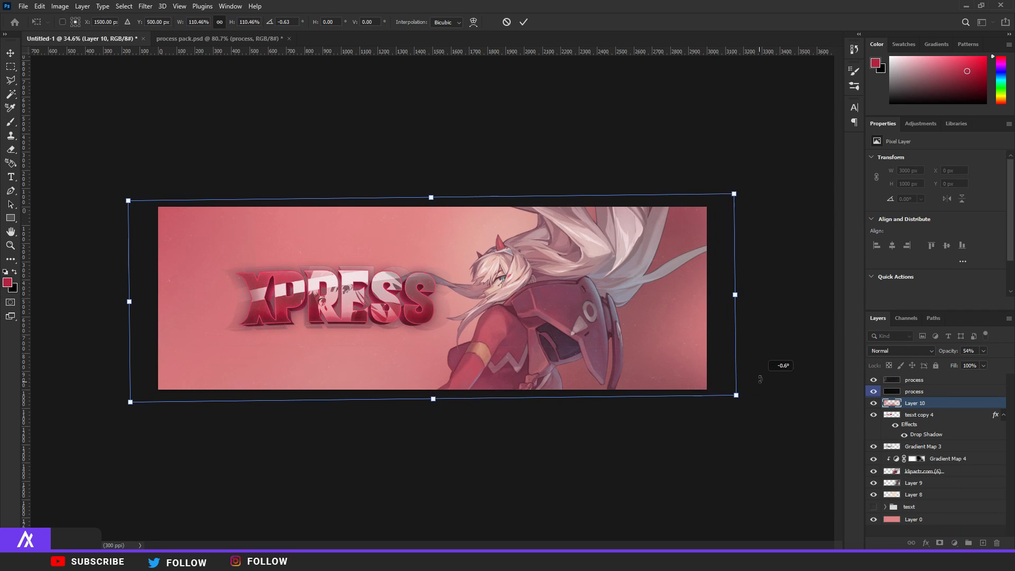
key(Return)
key(b)
key(v)
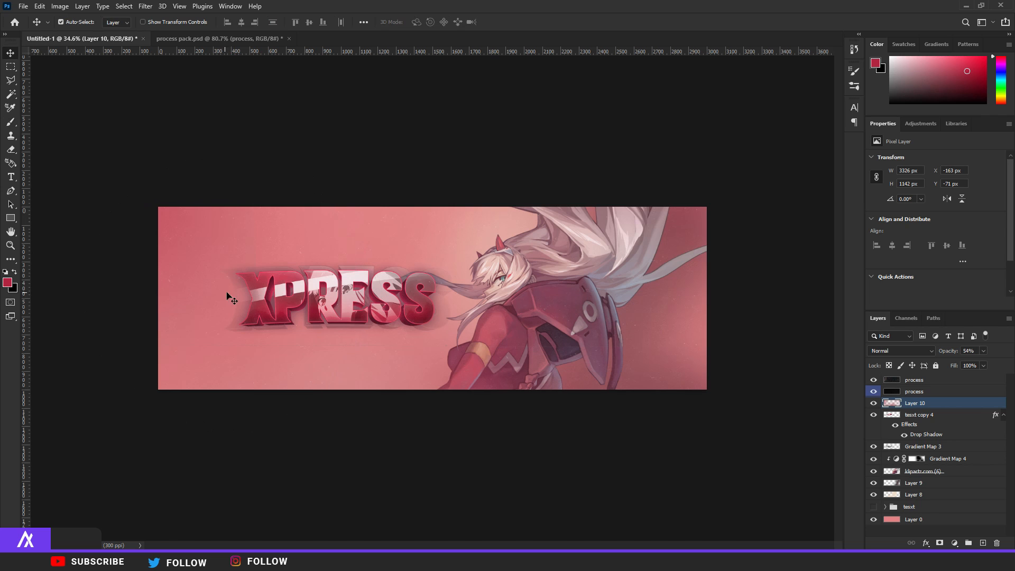
Select the XPRESS text layer together with its shadow layer below and scale both up slightly
scroll(381, 302, up, 3)
click(915, 423)
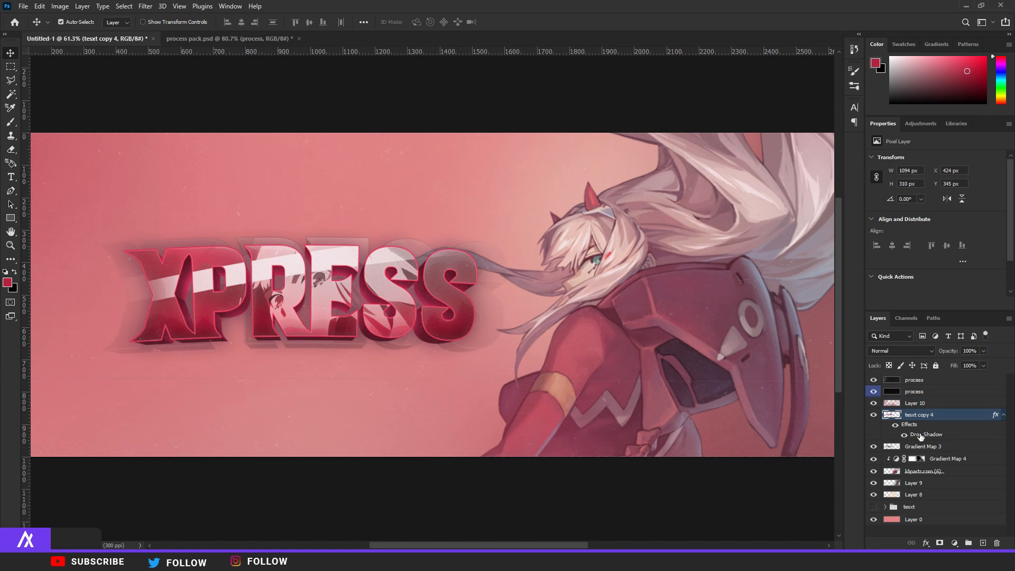
ctrl+click(918, 448)
scroll(404, 333, down, 3)
key(ctrl+t)
drag(454, 334, 473, 339)
key(Return)
scroll(227, 299, down, 3)
scroll(182, 300, up, 3)
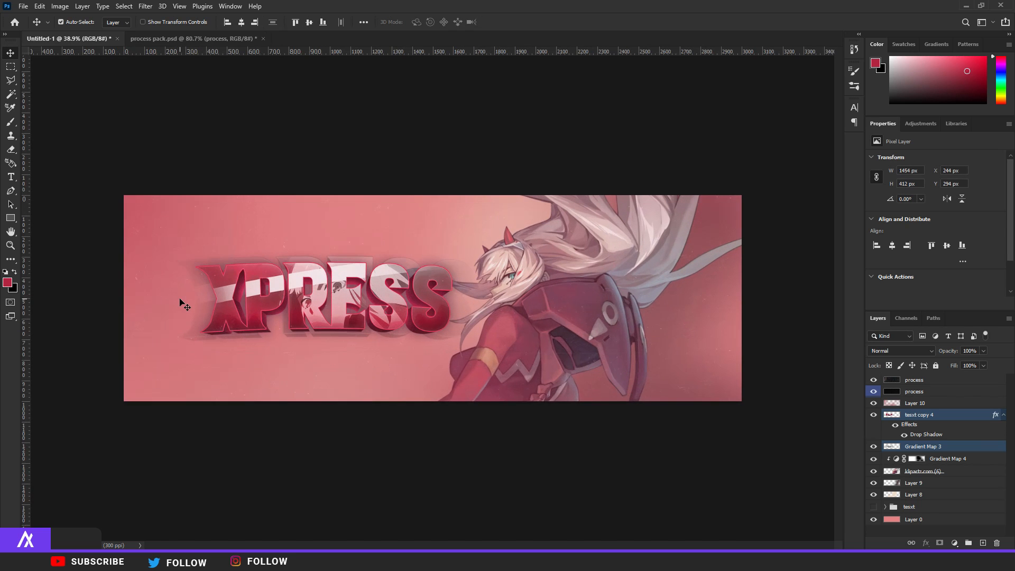
scroll(186, 306, up, 2)
Place the sparkles-transparent-png-24 image from the Downloads folder above the text at 23.44% scale and rasterize its layer
mouse_move(247, 560)
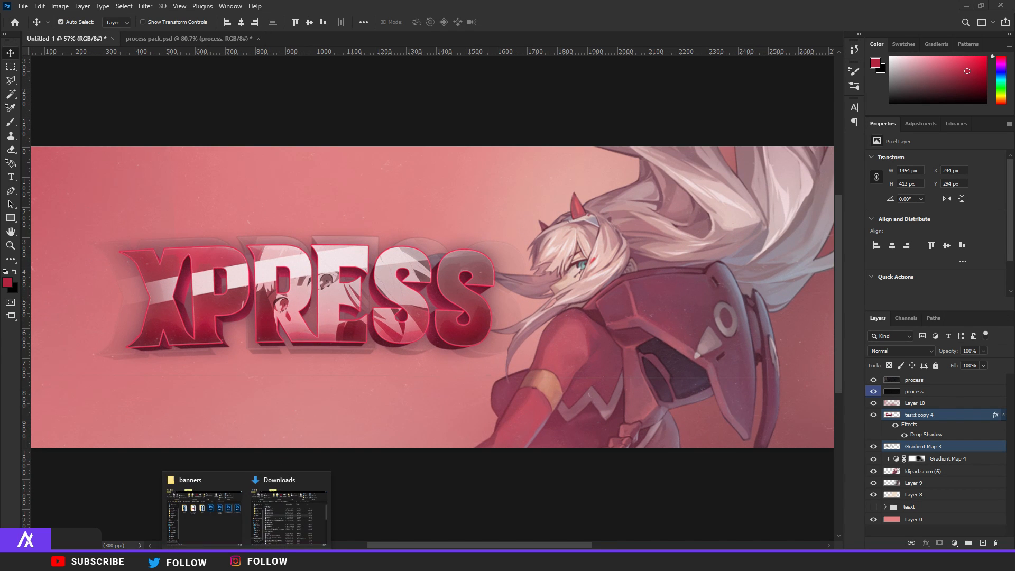
click(265, 521)
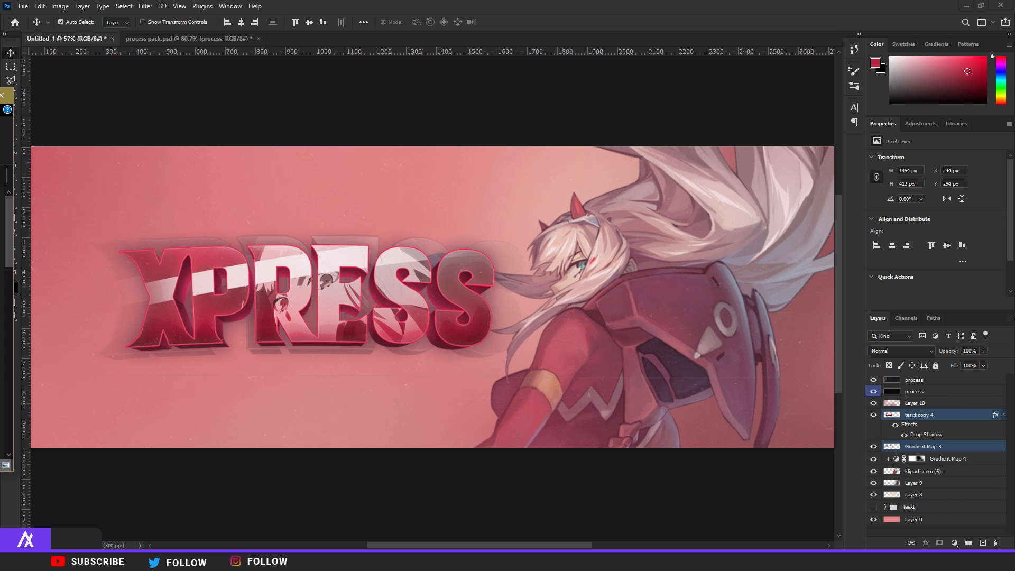
key(alt+Tab)
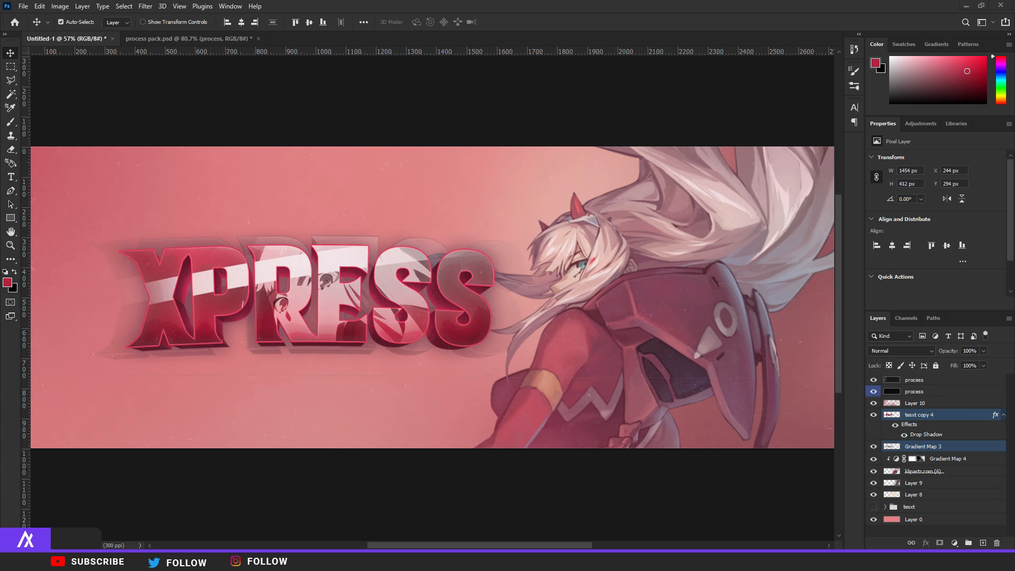
drag(329, 359, 330, 357)
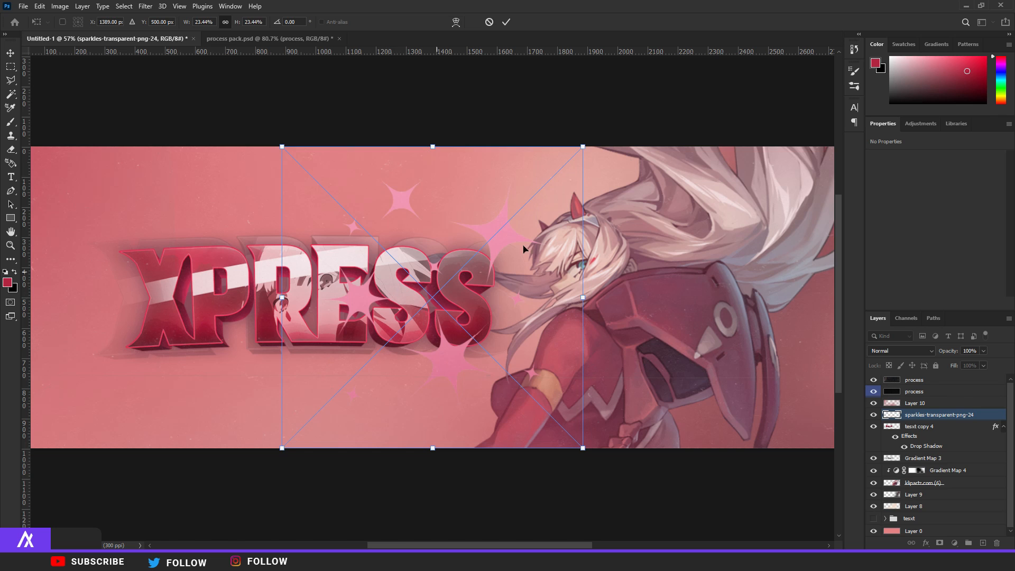
key(Return)
right_click(934, 417)
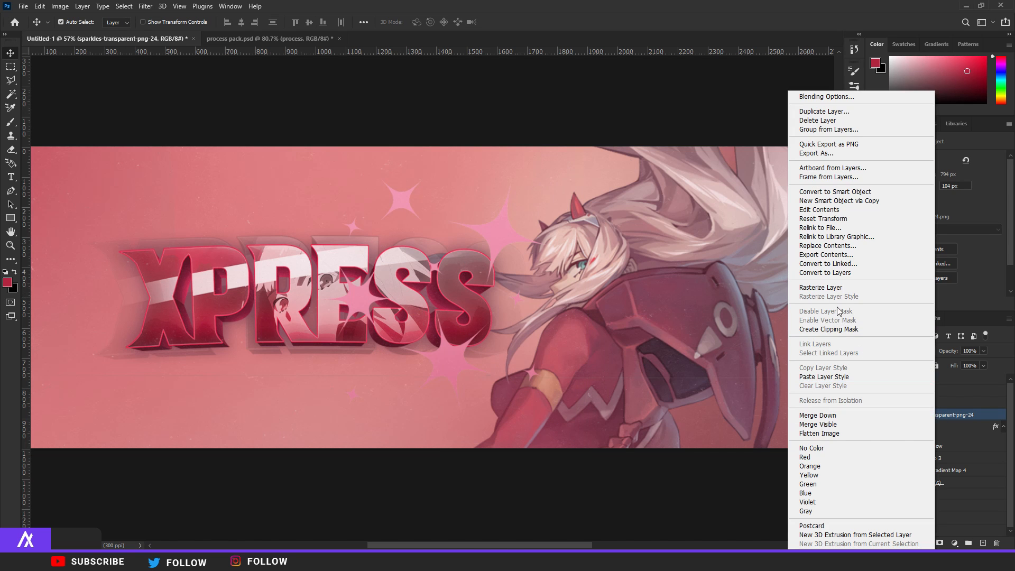
click(834, 287)
scroll(119, 125, up, 1)
Outline the large sparkle beside the character's face with the Polygonal Lasso, cut it to its own layer and reselect the sparkles layer
click(11, 67)
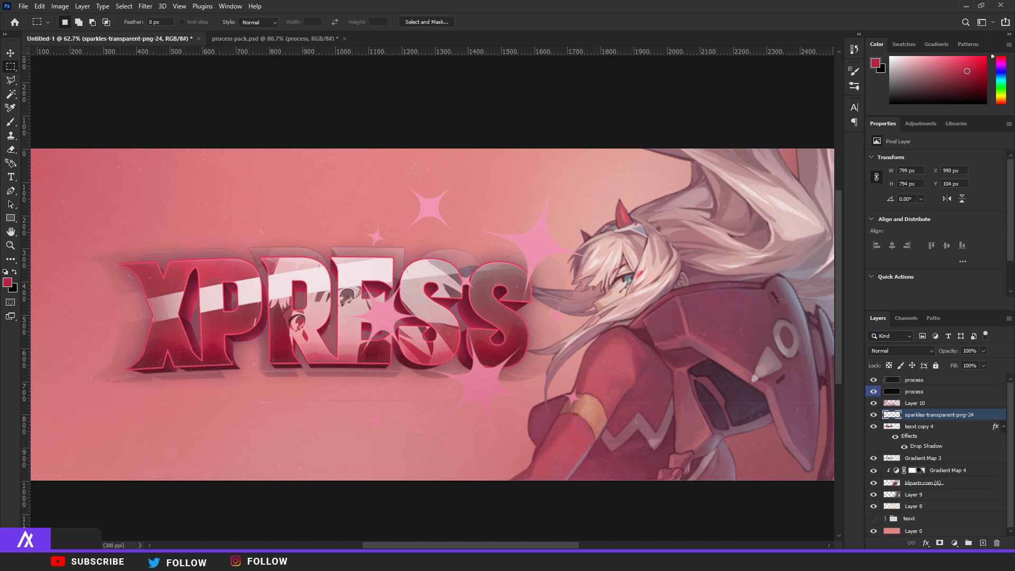
click(10, 80)
scroll(440, 249, up, 2)
click(488, 201)
click(482, 218)
click(500, 249)
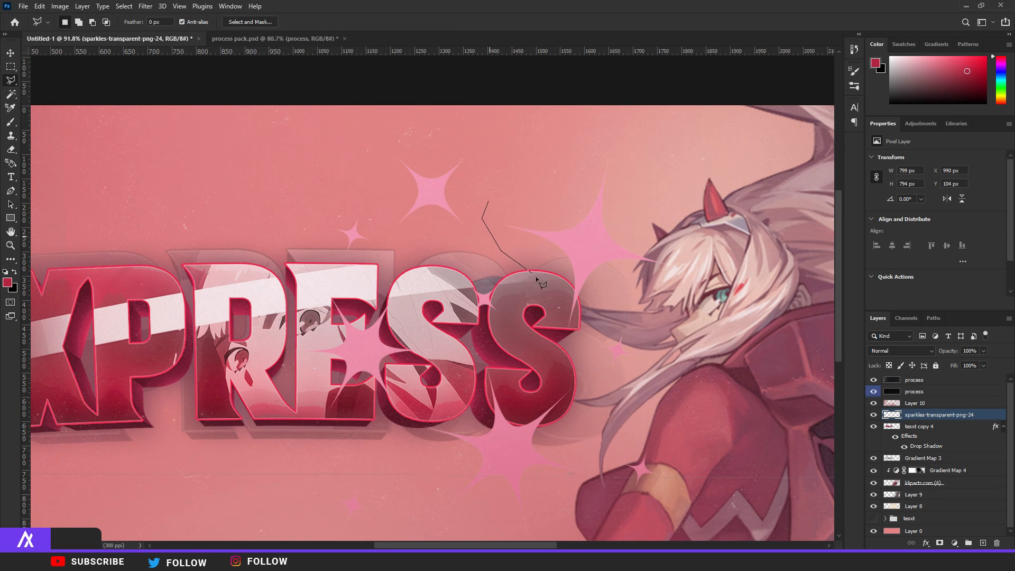
click(600, 313)
click(649, 290)
click(709, 267)
click(688, 166)
click(590, 137)
click(523, 162)
click(488, 201)
right_click(596, 229)
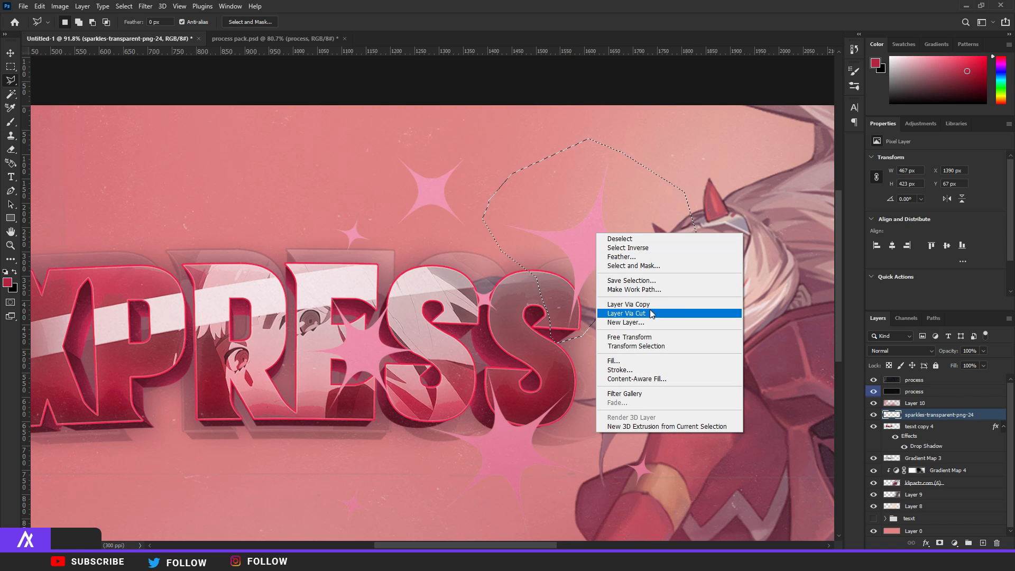
click(628, 302)
click(907, 427)
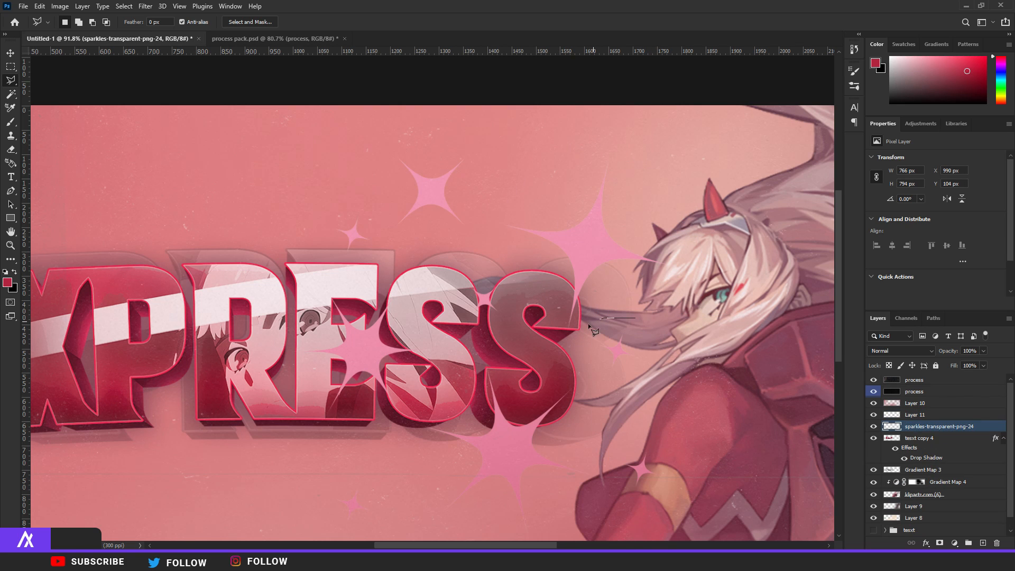
Outline the small sparkle between the two S letters with the Polygonal Lasso
key(Escape)
click(461, 275)
click(446, 319)
click(509, 332)
click(526, 305)
click(511, 269)
click(461, 275)
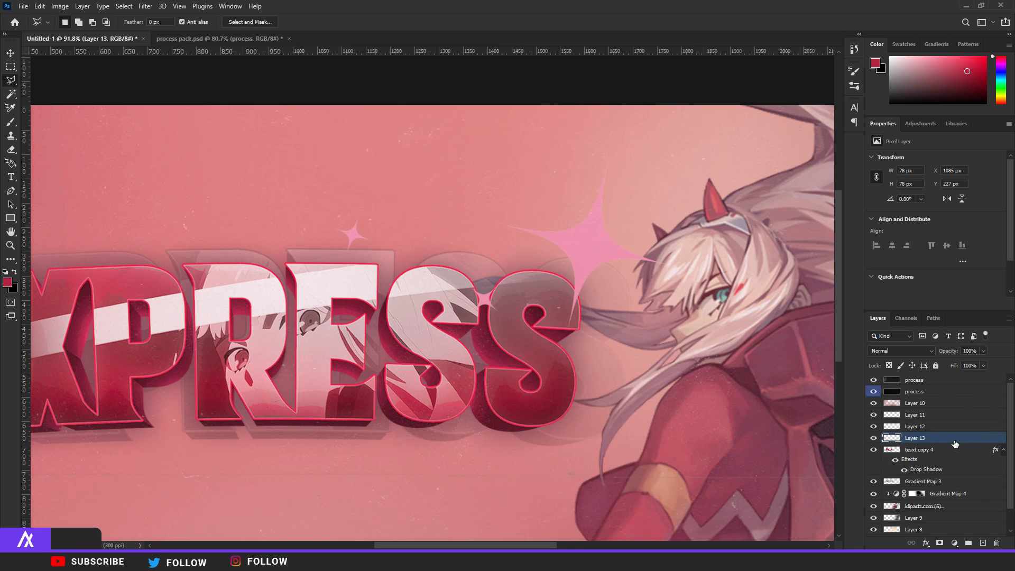
Give the small sparkle above the lettering a dark maroon Color Overlay and an Outer Glow in a52448 sampled from the text
double_click(952, 439)
click(551, 384)
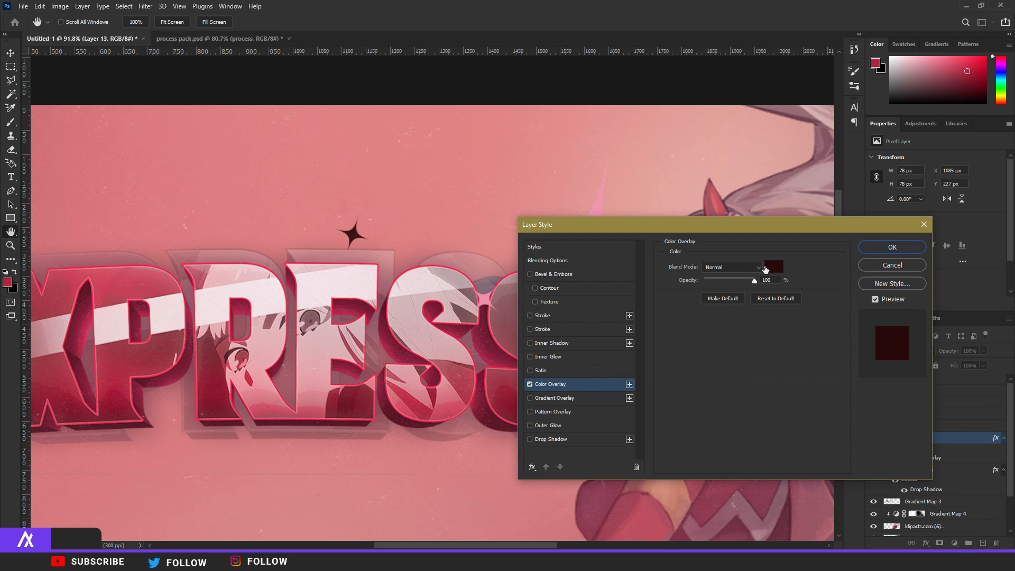
click(550, 426)
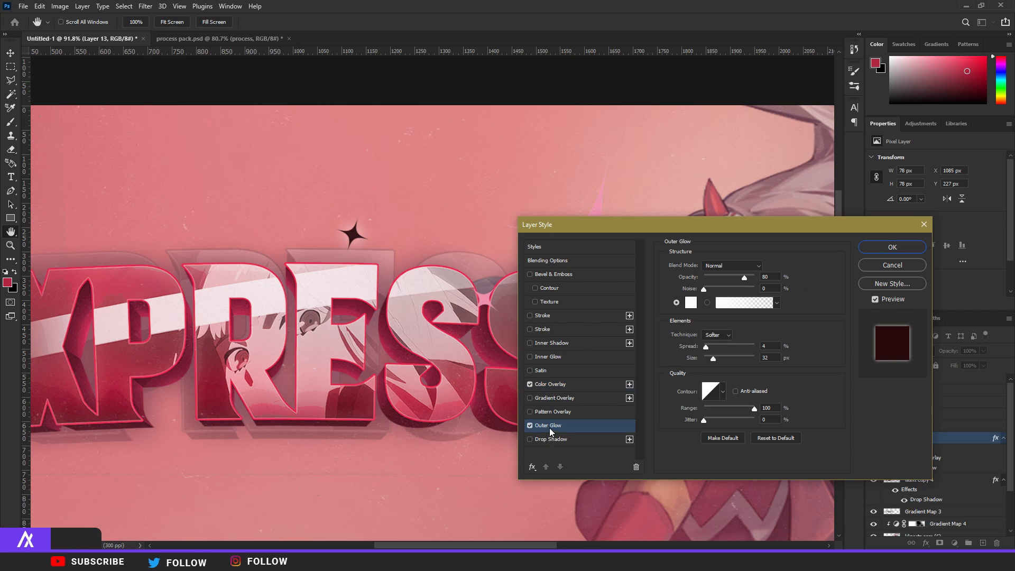
click(690, 302)
click(433, 311)
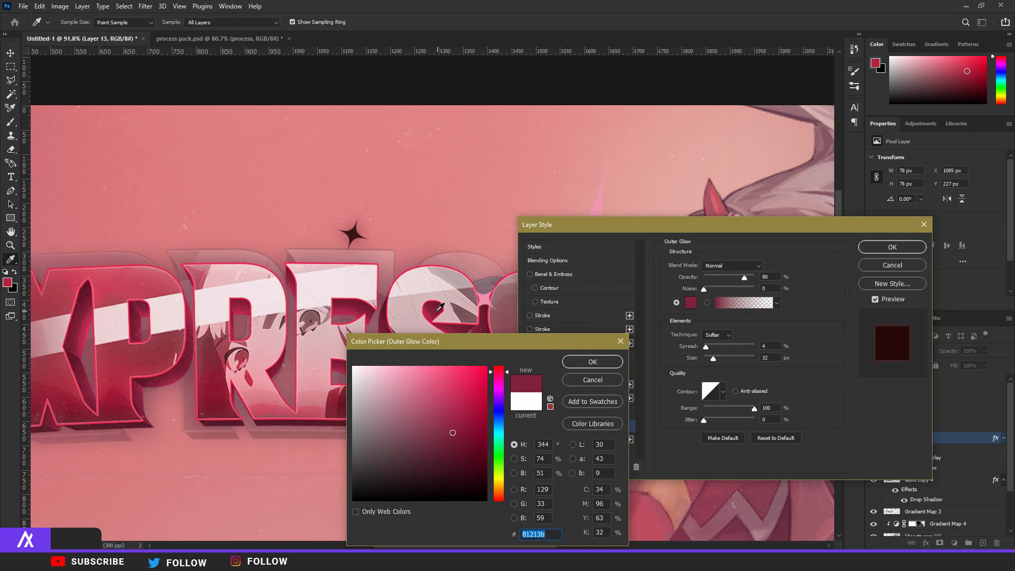
click(429, 311)
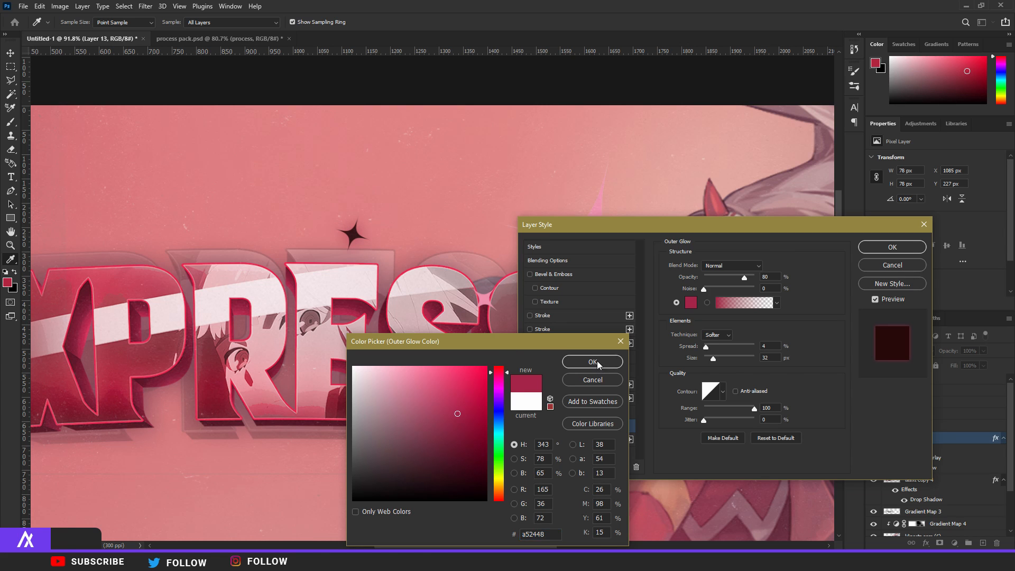
click(597, 362)
click(713, 357)
click(740, 278)
click(877, 247)
scroll(345, 233, down, 5)
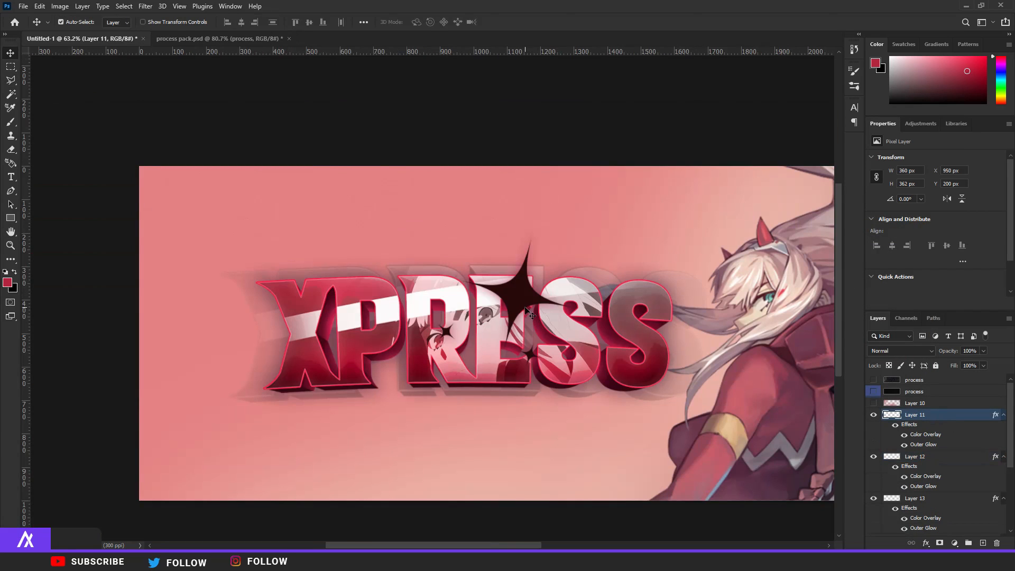
Move the large dark sparkle onto the letter X and scale it down to about 261 px wide
drag(509, 317, 328, 379)
key(ctrl+t)
drag(387, 425, 350, 406)
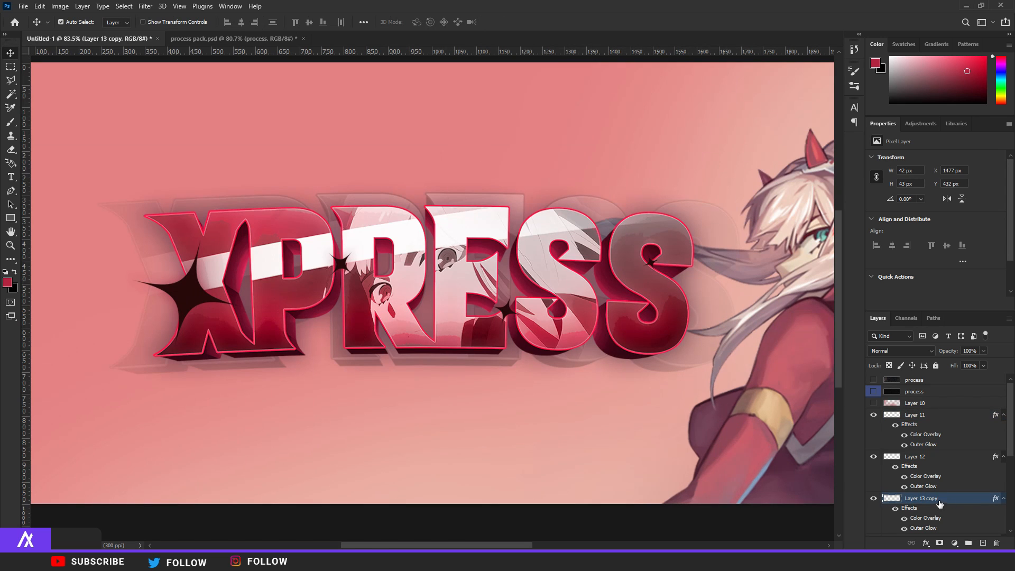
Change the Color Overlay of the tiny sparkle on the last S to white
double_click(967, 499)
click(583, 379)
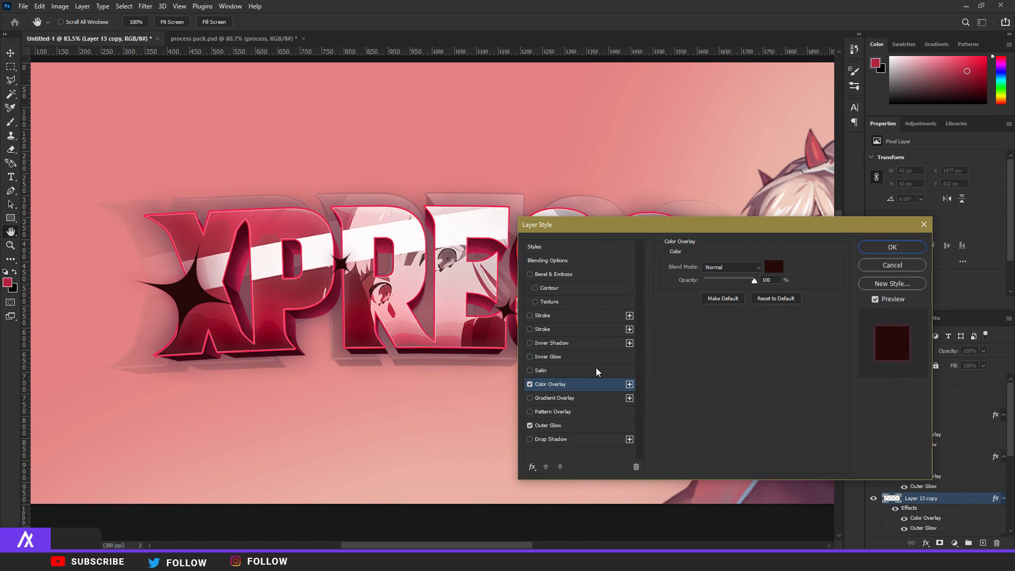
click(774, 267)
click(430, 382)
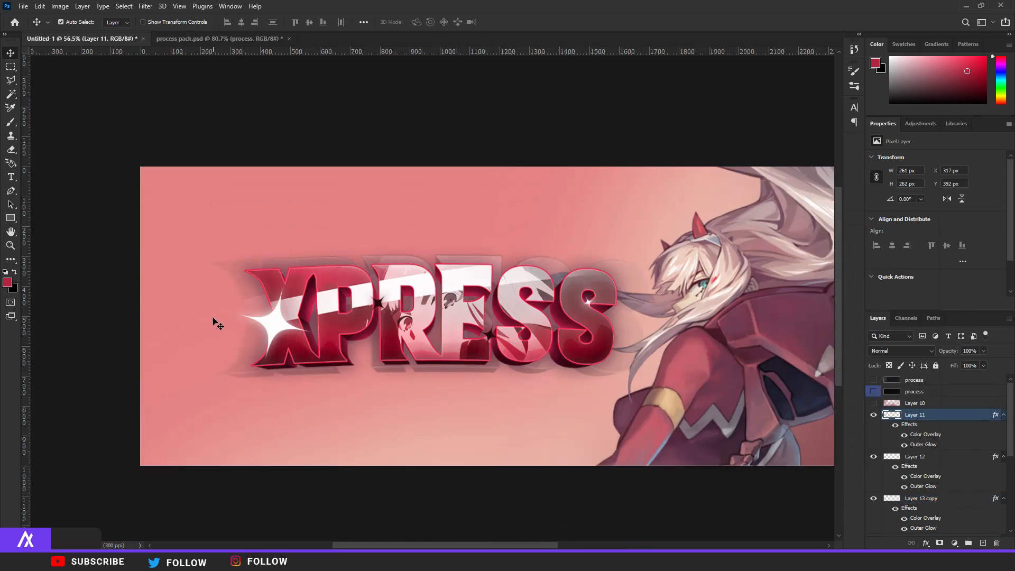
Paste the white sparkle's layer style onto the dark sparkle between the letters E and S
key(ctrl+1)
click(700, 349)
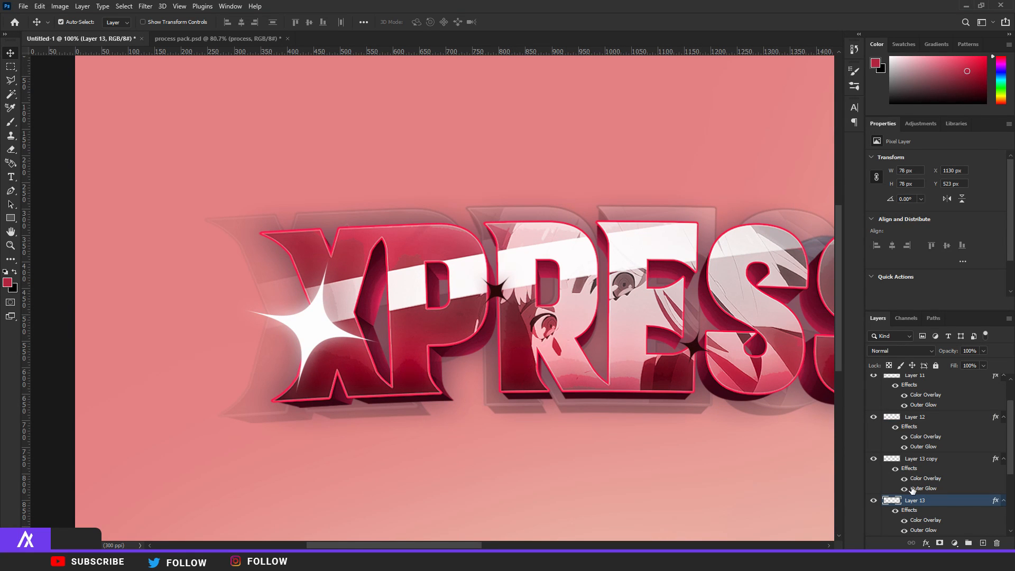
right_click(893, 474)
click(904, 301)
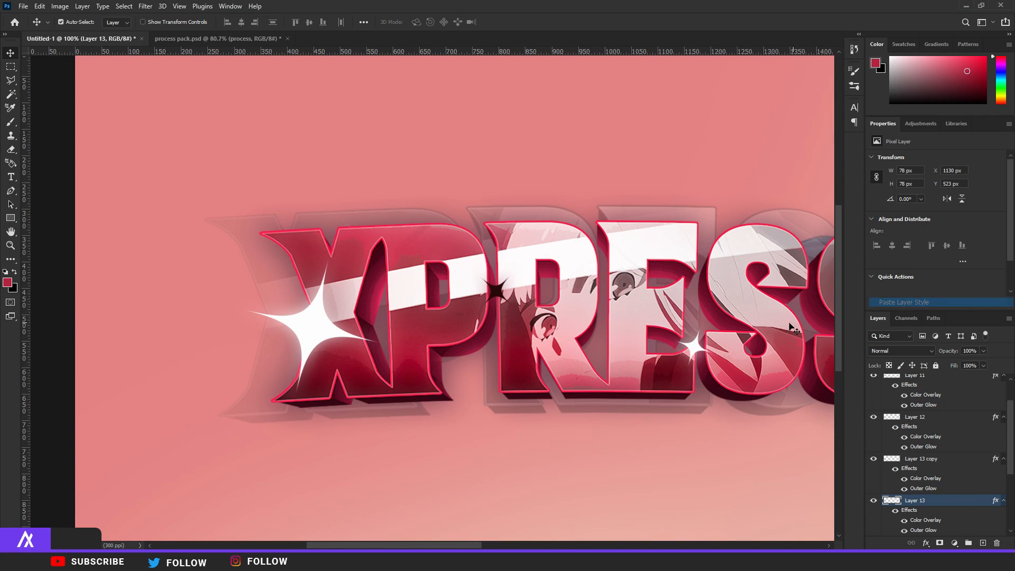
alt+scroll(591, 333, down, 5)
alt+scroll(559, 328, down, 3)
alt+scroll(276, 297, up, 5)
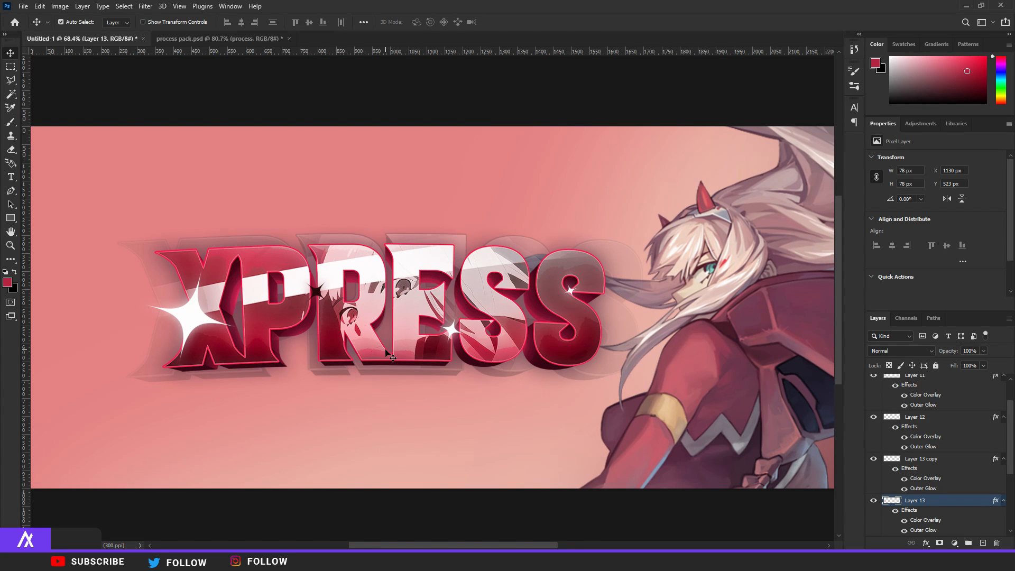
Duplicate the large white sparkle on the X, resize the copy and place it on the character's arm
click(188, 311)
alt+scroll(455, 320, down, 3)
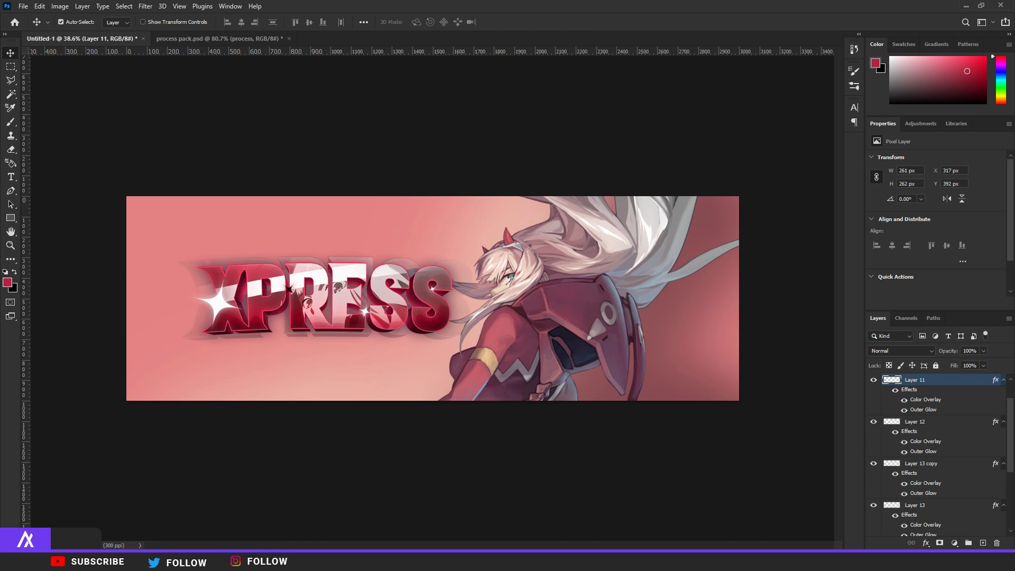
alt+scroll(317, 330, up, 3)
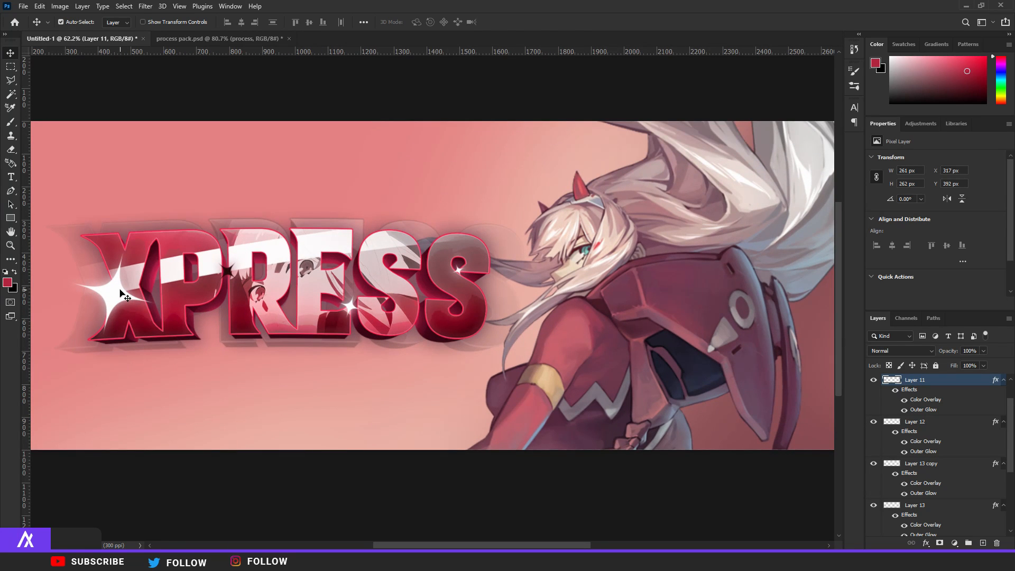
key(ctrl+j)
key(ctrl+t)
drag(170, 241, 127, 217)
drag(108, 277, 561, 433)
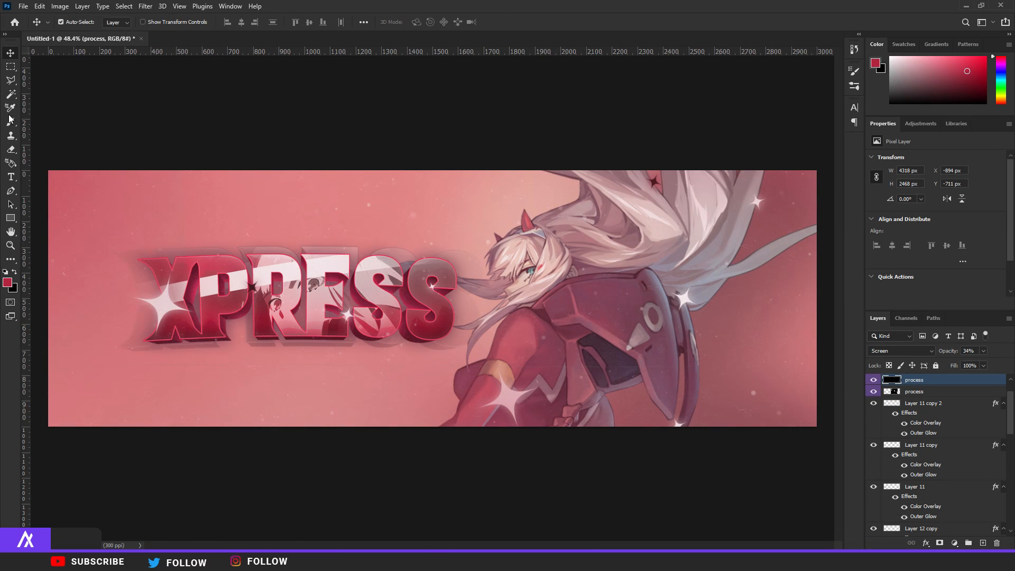
Add a new layer just above the pink background and paint soft black with a large brush behind the XPRESS lettering
click(10, 121)
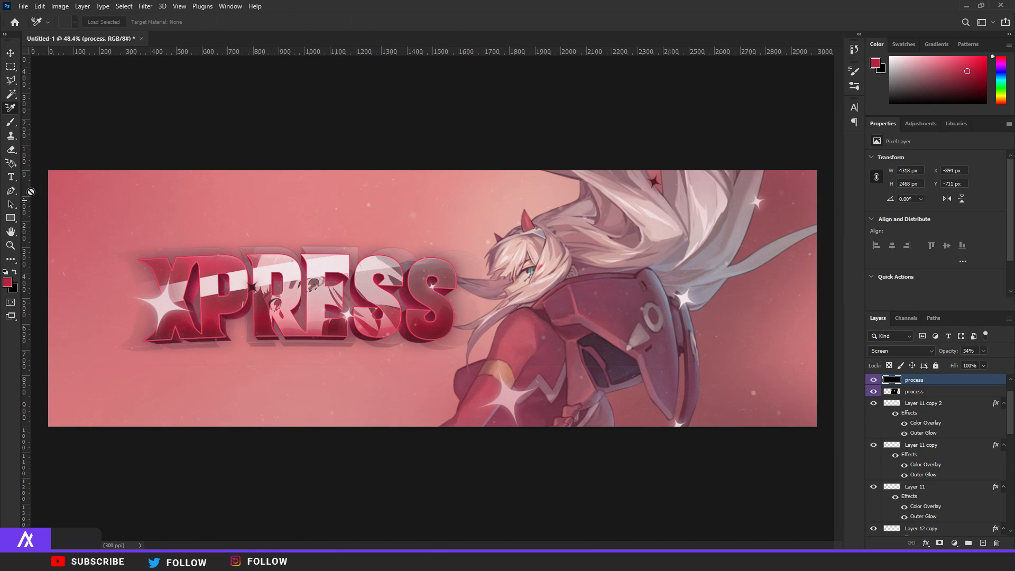
key(x)
scroll(924, 488, down, 10)
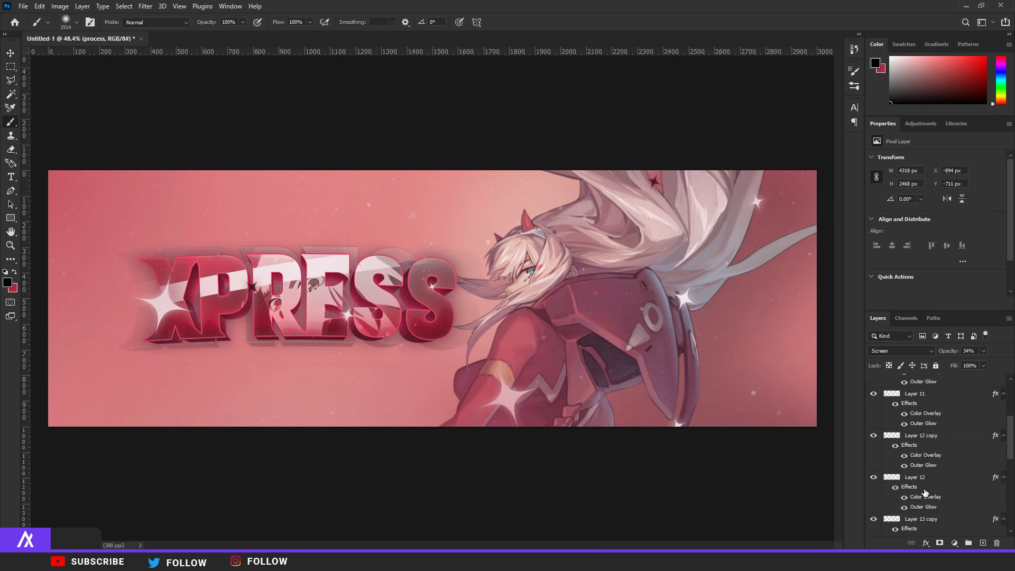
click(947, 526)
click(982, 542)
scroll(480, 385, down, 5)
drag(290, 233, 294, 357)
scroll(222, 297, up, 4)
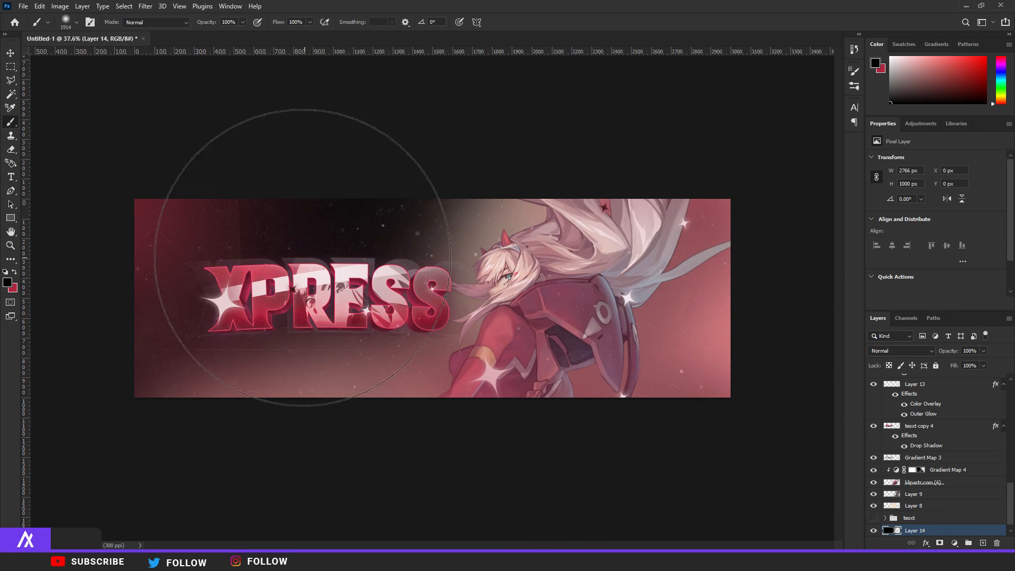
Duplicate the klipartz.com (6) character layer and select the original beneath the copy
key(v)
scroll(143, 260, up, 5)
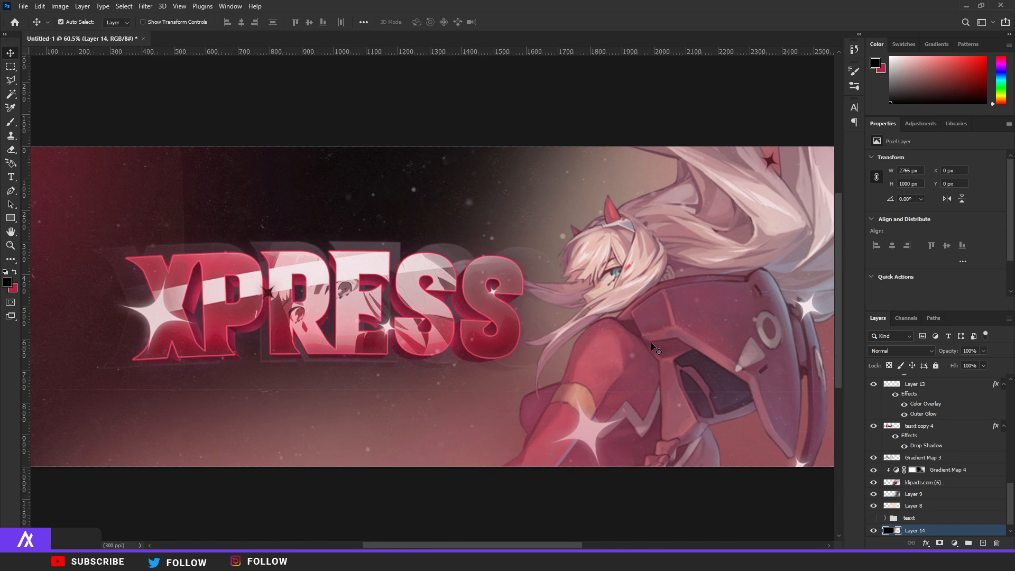
click(682, 334)
scroll(921, 454, down, 2)
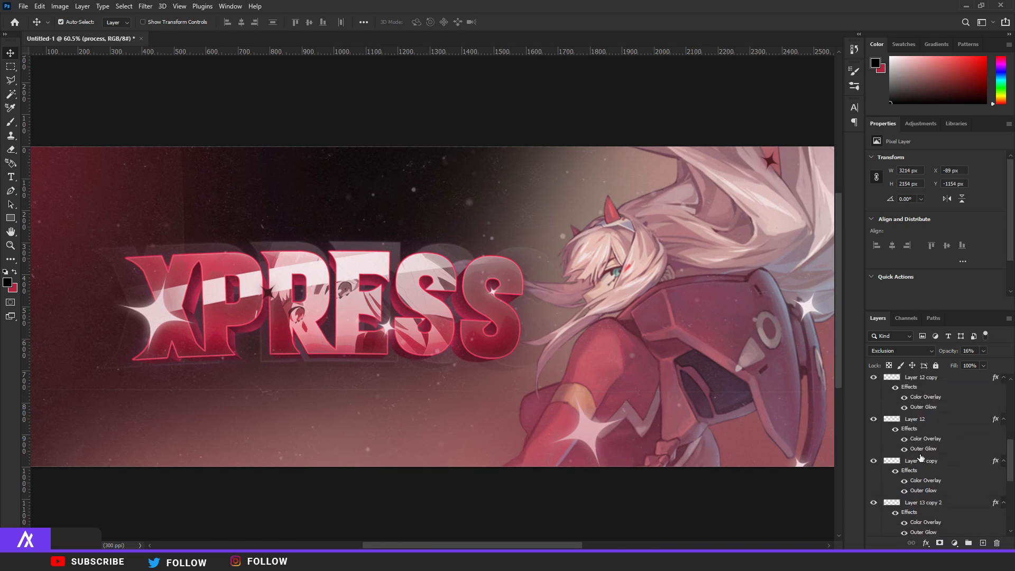
click(917, 486)
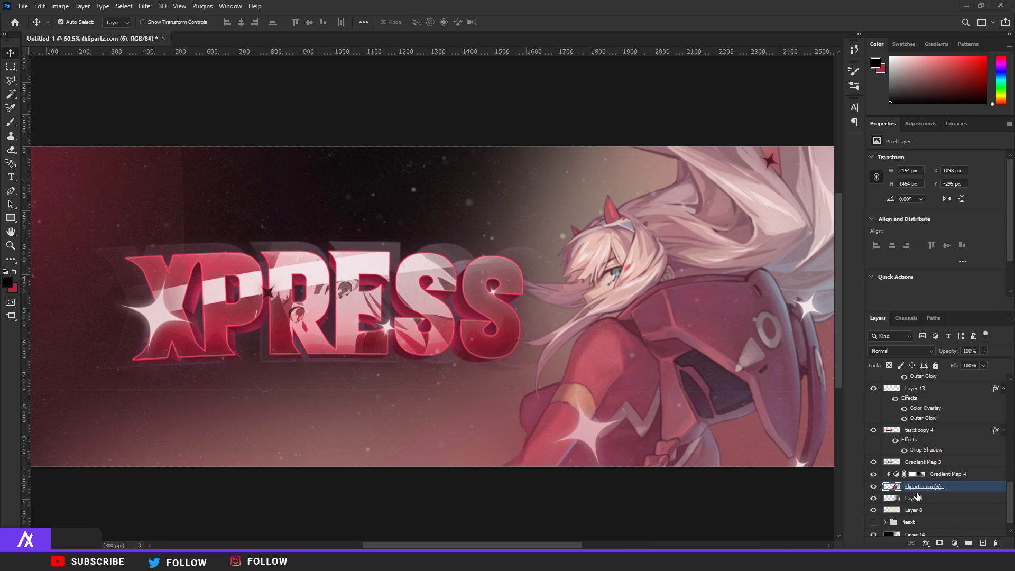
key(ctrl+j)
click(923, 499)
Flip the lower character layer horizontally and enlarge it to 5072 × 3446 px so it fills the area behind the text
scroll(616, 415, down, 5)
key(ctrl+t)
right_click(480, 335)
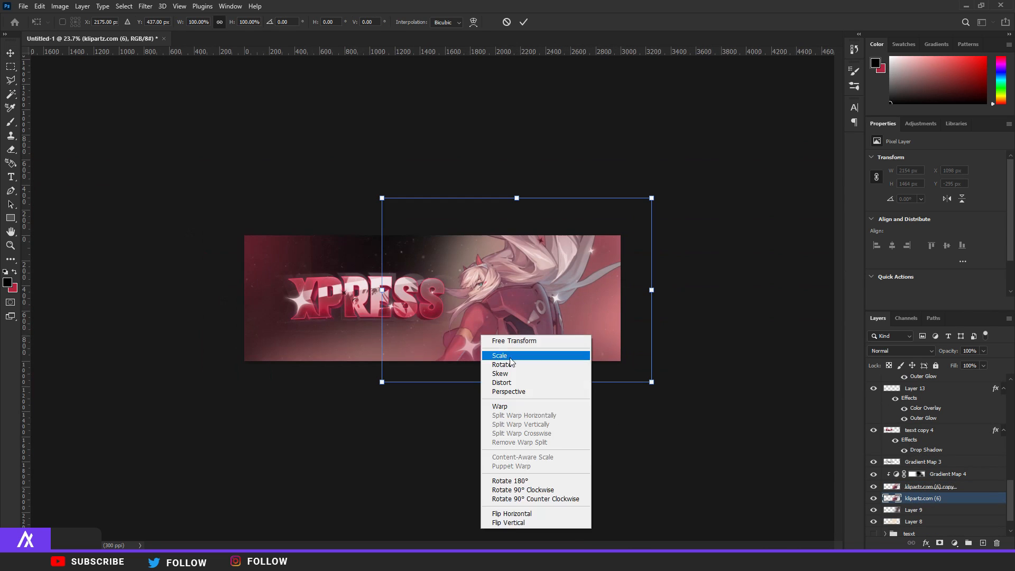
click(513, 513)
drag(651, 381, 589, 379)
key(Return)
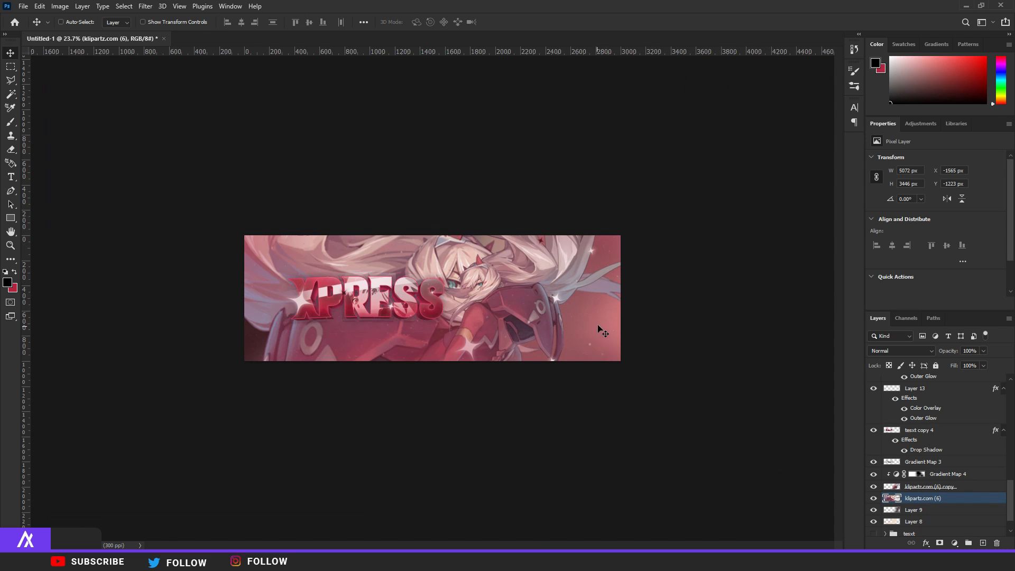
Rotate the enlarged mirrored character by about -10°, reposition it behind the lettering and scale it slightly down to 98.91%
key(ctrl+t)
drag(699, 297, 695, 242)
drag(633, 262, 599, 252)
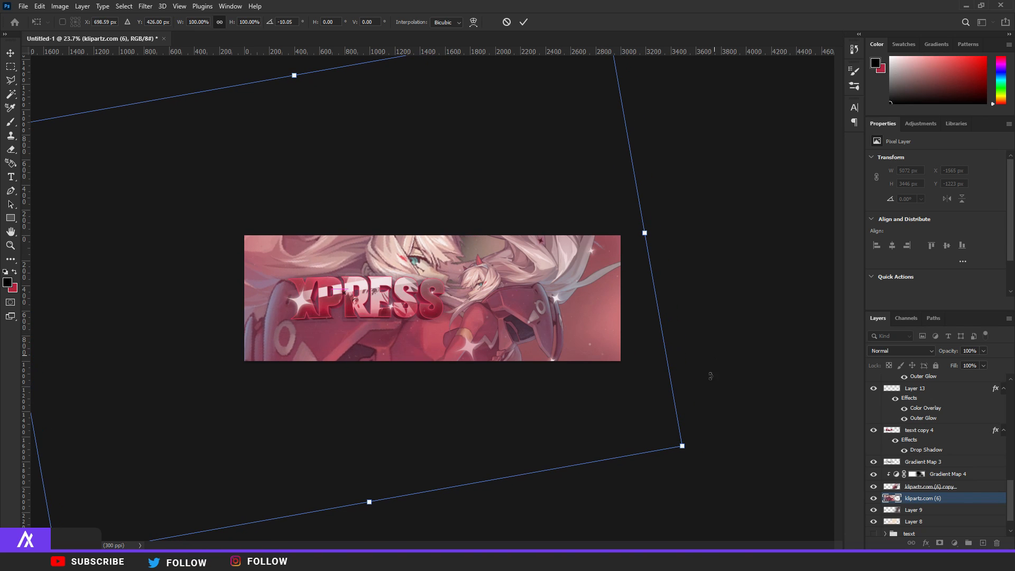
drag(678, 445, 661, 435)
key(Return)
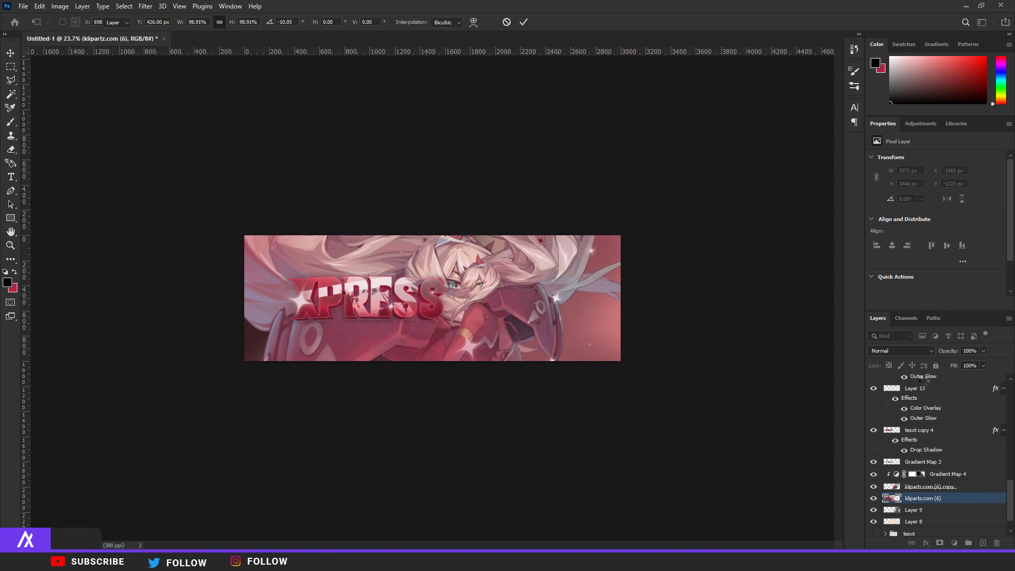
Set the enlarged background character's blend mode to Luminosity and lower its opacity to 45%
click(898, 353)
click(898, 354)
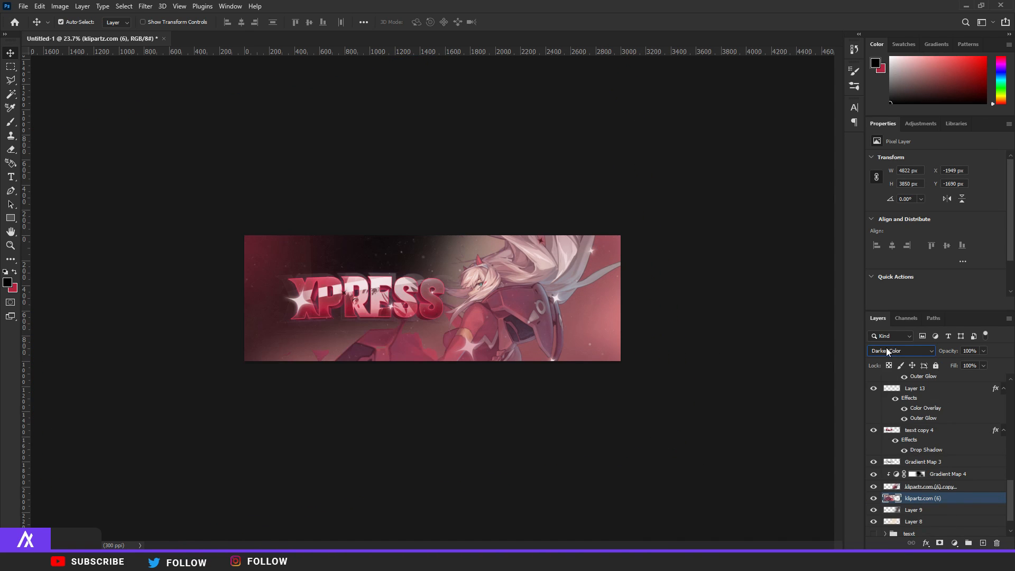
click(889, 351)
click(882, 540)
click(983, 351)
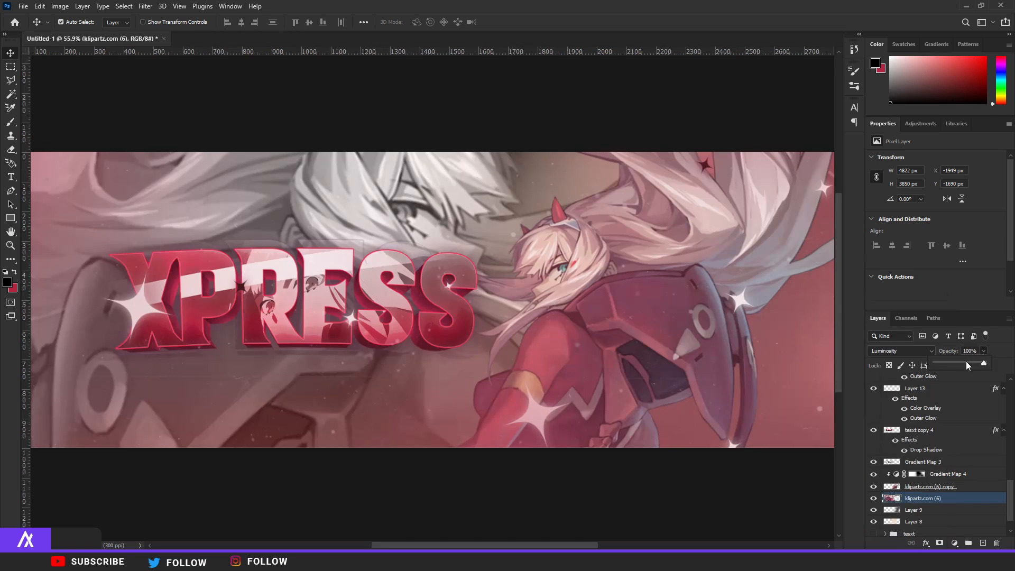
drag(967, 363, 956, 363)
Apply a Halftone Pattern filter with size 1, contrast 5 and the Dot pattern type to the enlarged background character
click(146, 6)
click(180, 47)
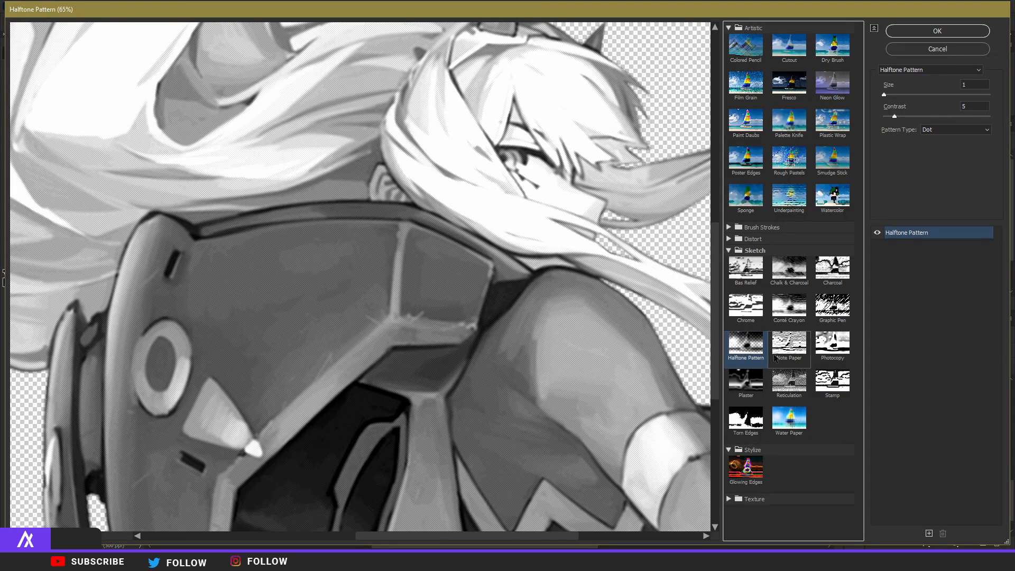
click(892, 32)
scroll(399, 198, up, 5)
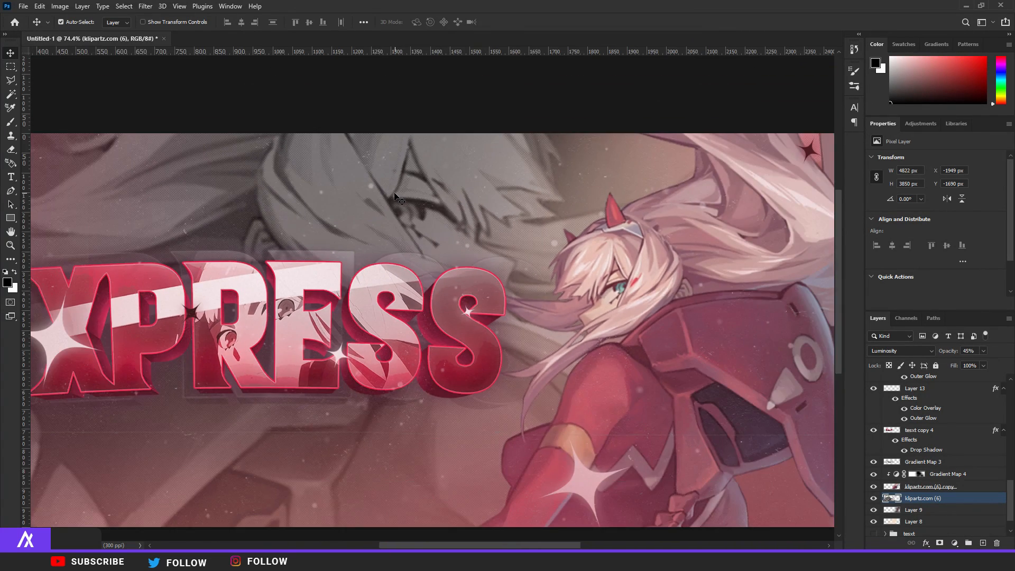
Reposition the enlarged background character behind the XPRESS lettering with a free transform
key(ctrl+0)
key(ctrl+t)
drag(769, 179, 741, 118)
key(Return)
scroll(420, 316, up, 1)
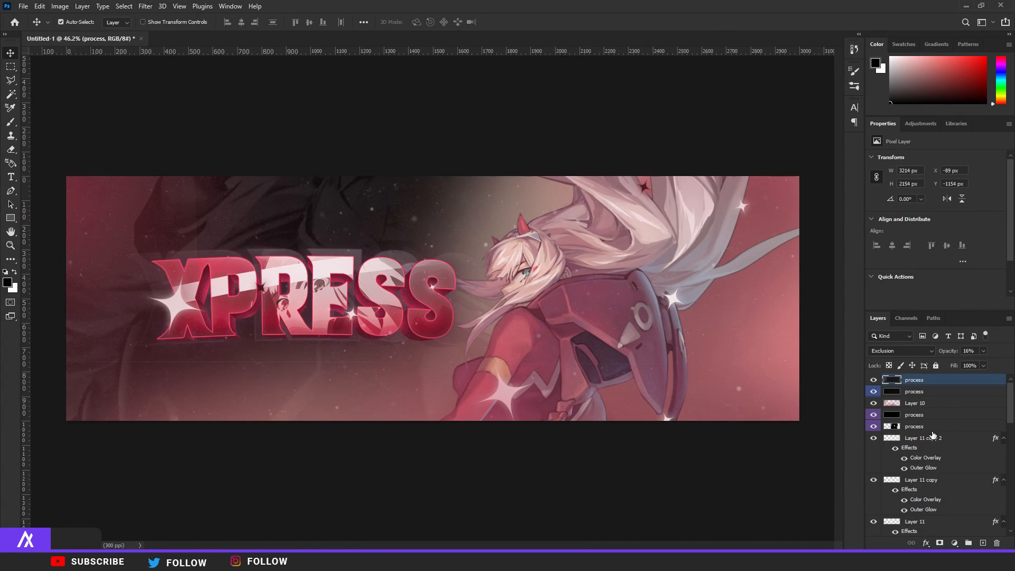
Duplicate the tesxt copy 4 layer and enlarge the copy to 4940 × 1402 px so its letters fill the banner
scroll(910, 418, up, 5)
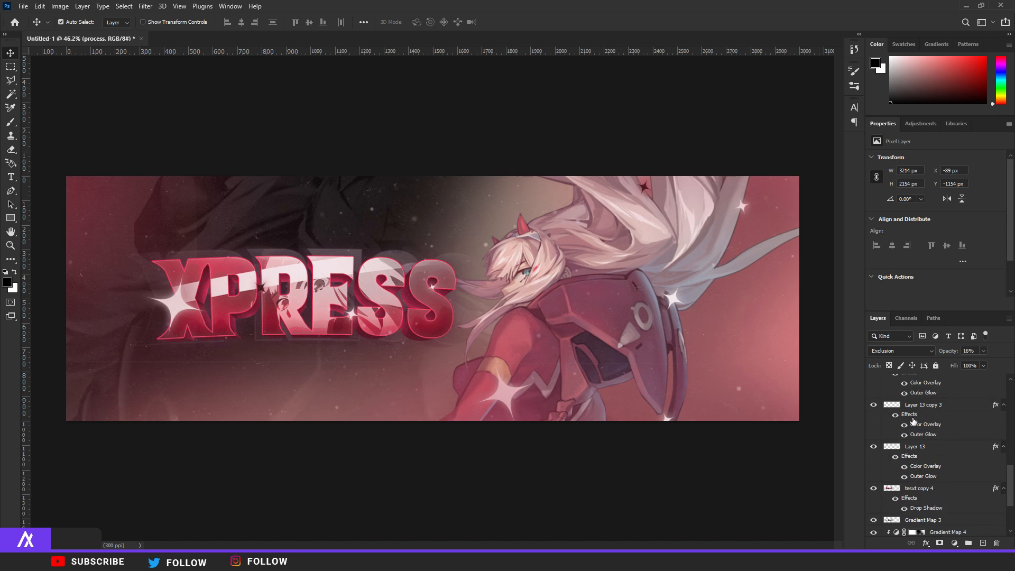
scroll(913, 420, down, 4)
click(928, 406)
key(ctrl+j)
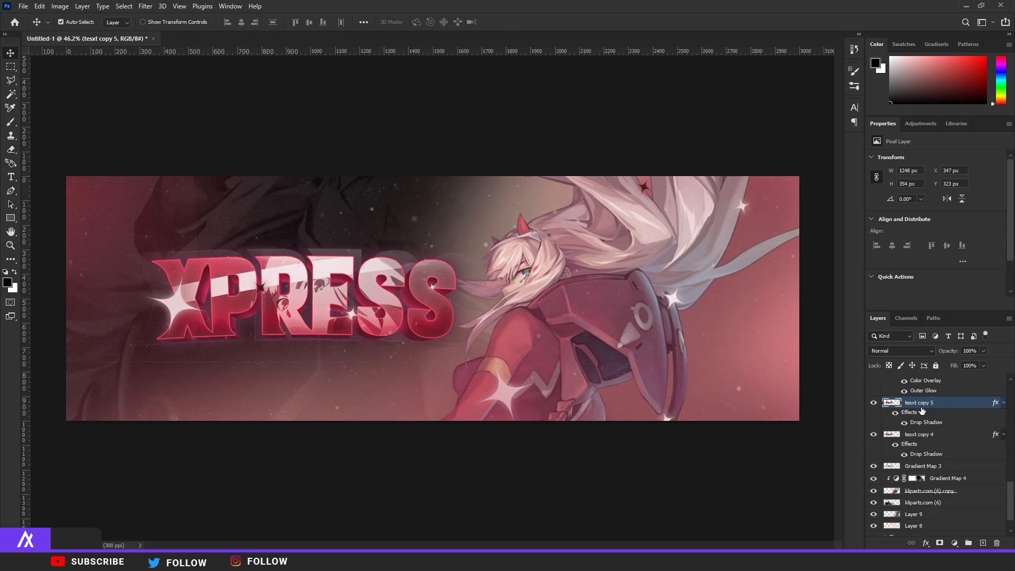
key(ctrl+t)
scroll(432, 298, down, 6)
drag(441, 322, 682, 360)
key(Return)
Move the enlarged text copy to the top of the layer stack and rasterize its layer style
drag(930, 402, 949, 386)
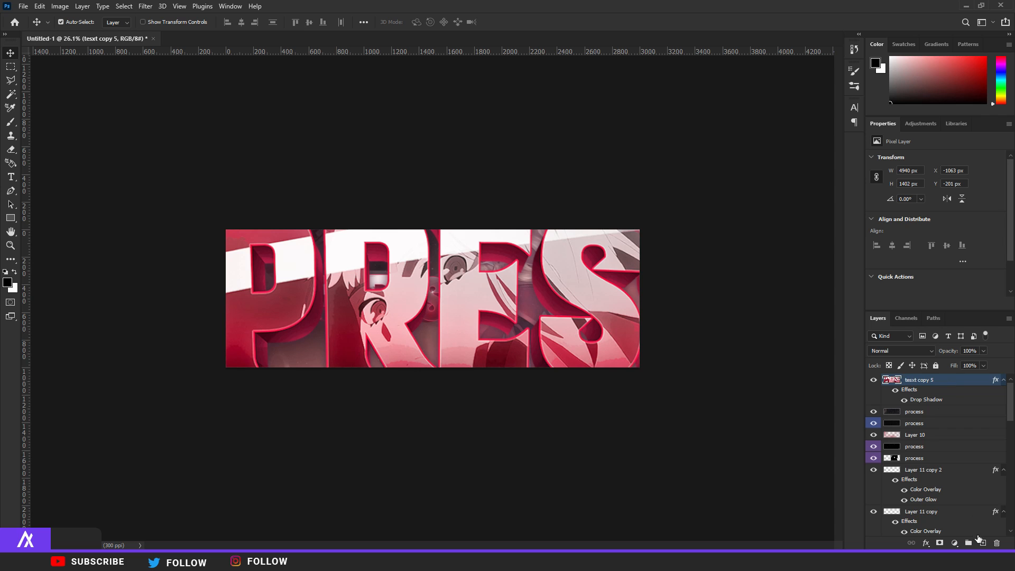
click(982, 542)
right_click(949, 399)
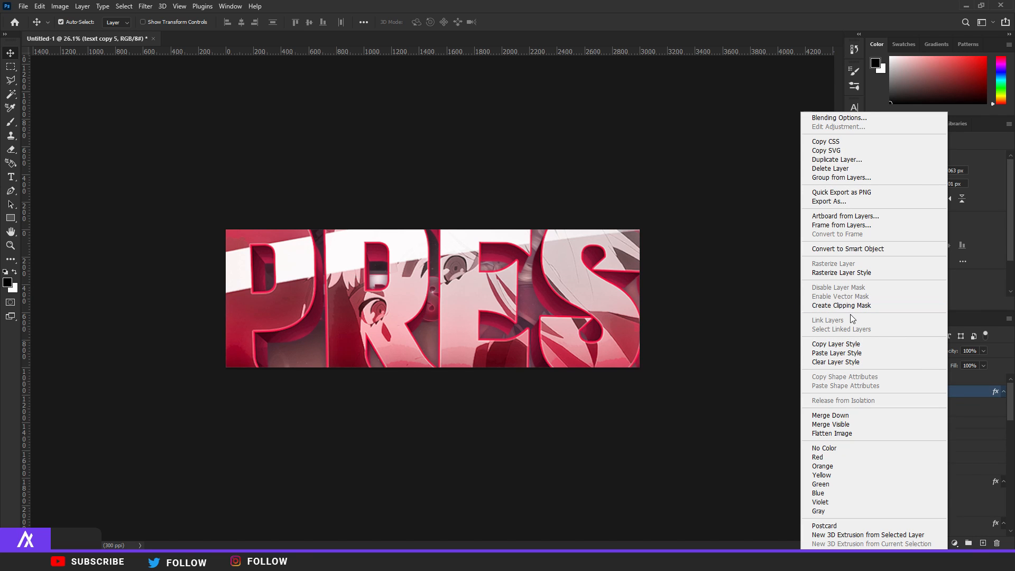
click(858, 272)
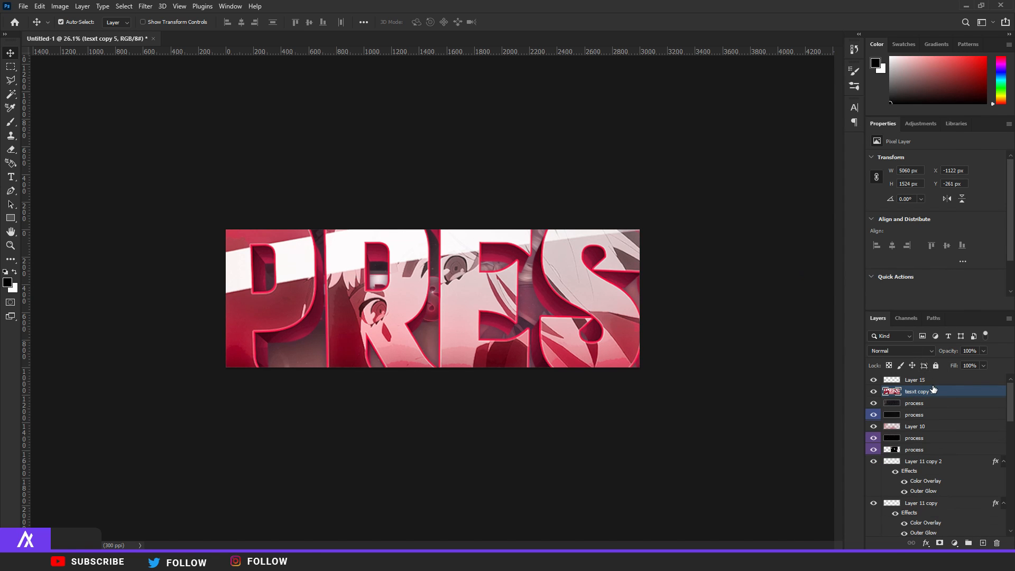
Blend the enlarged text copy with Saturation at 63% opacity and softly erase it over the character
click(901, 350)
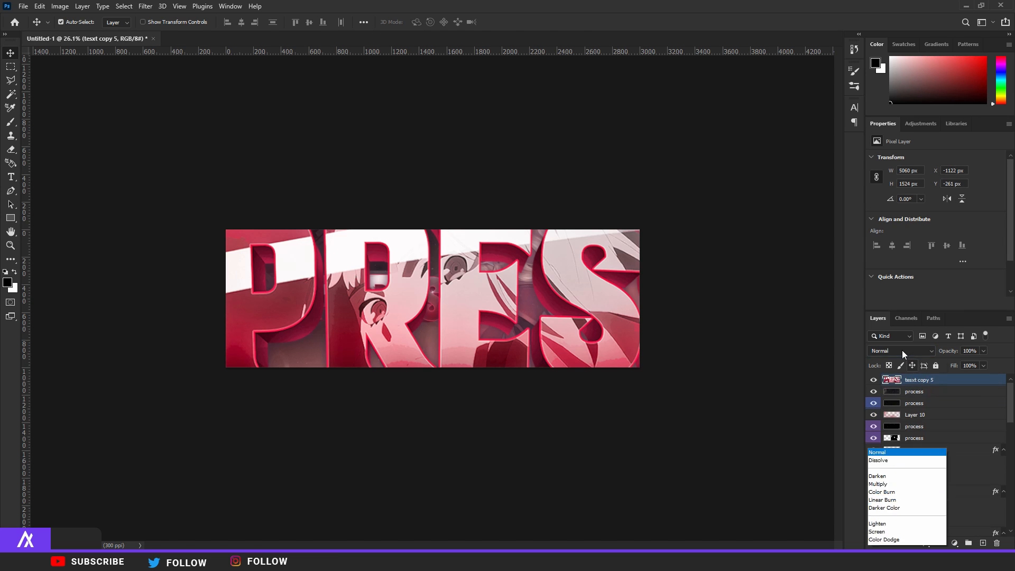
click(569, 314)
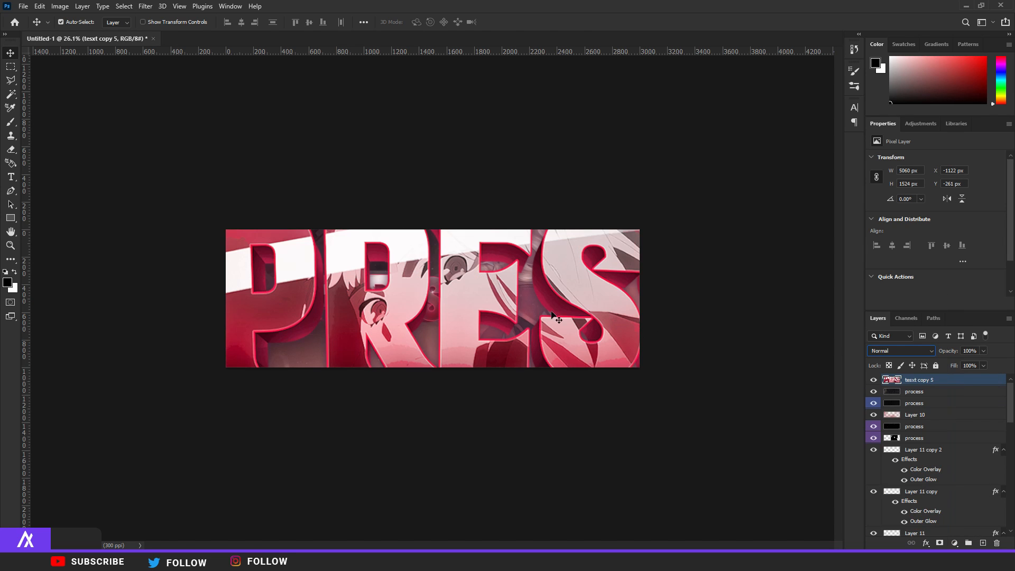
click(877, 351)
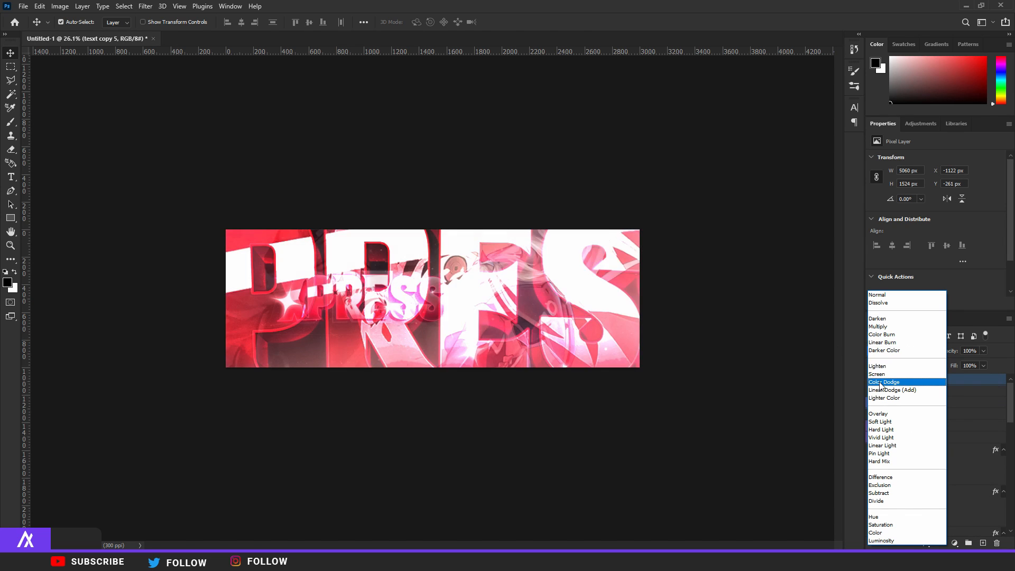
click(879, 389)
click(901, 351)
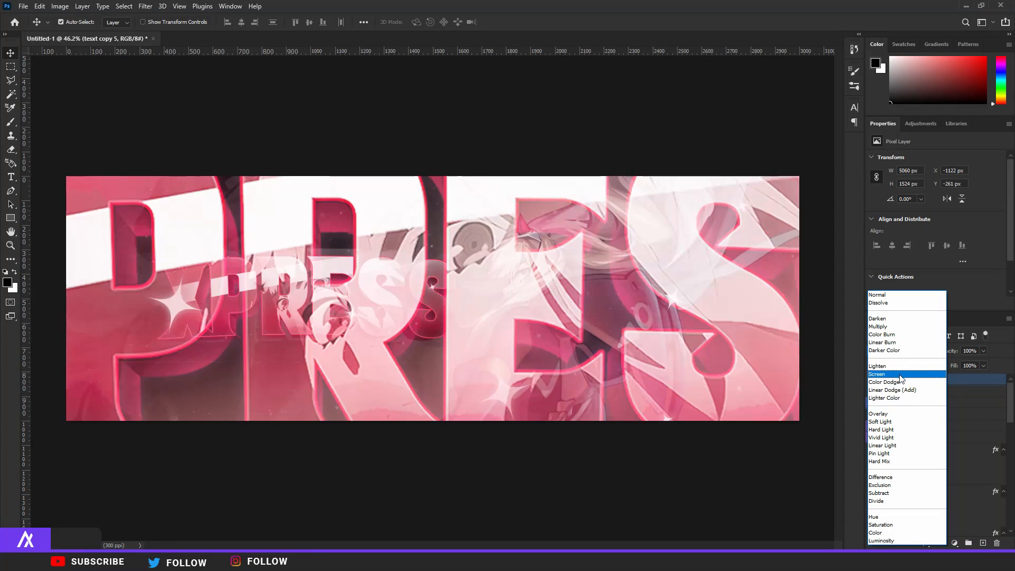
click(880, 525)
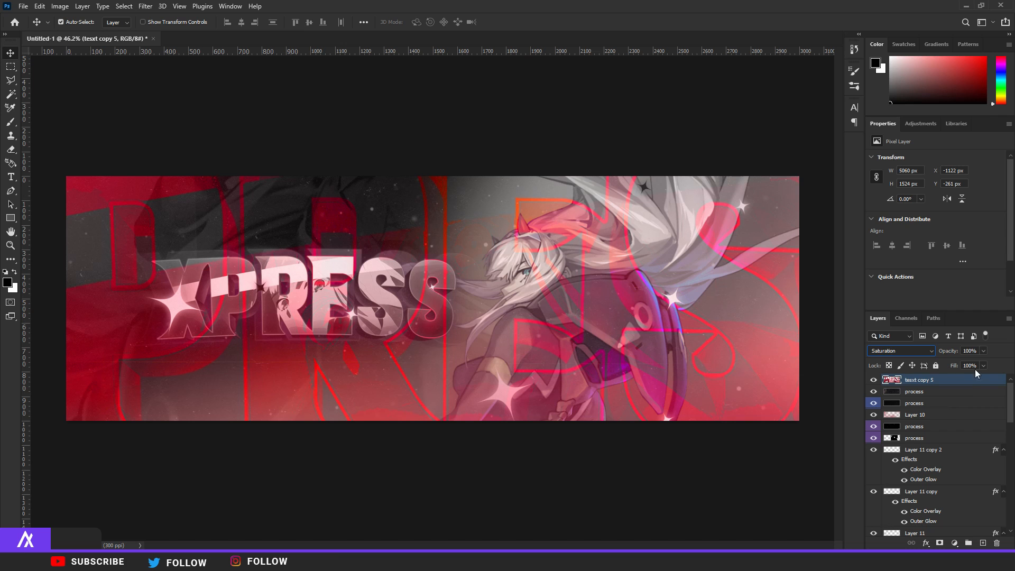
key(e)
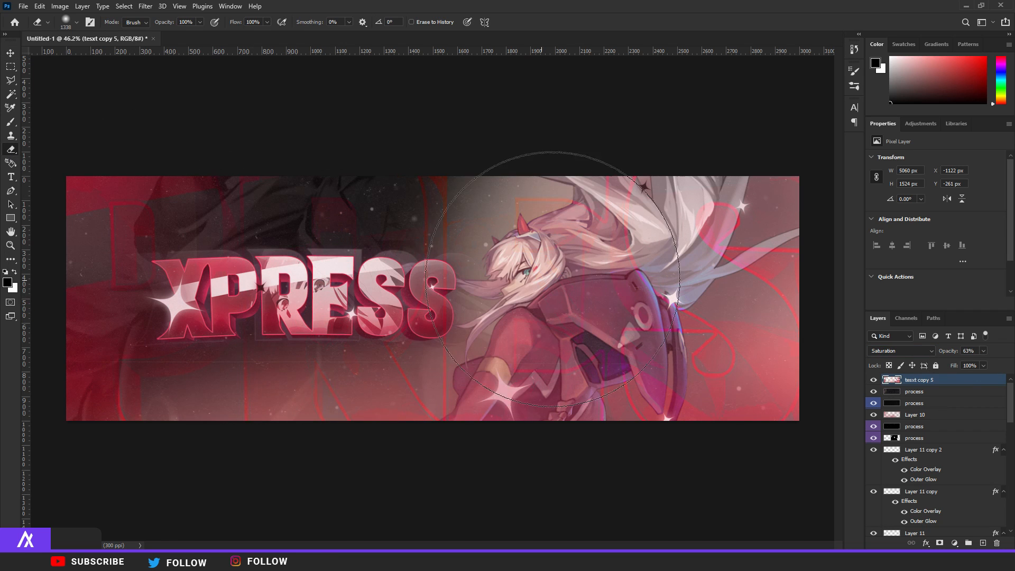
key(v)
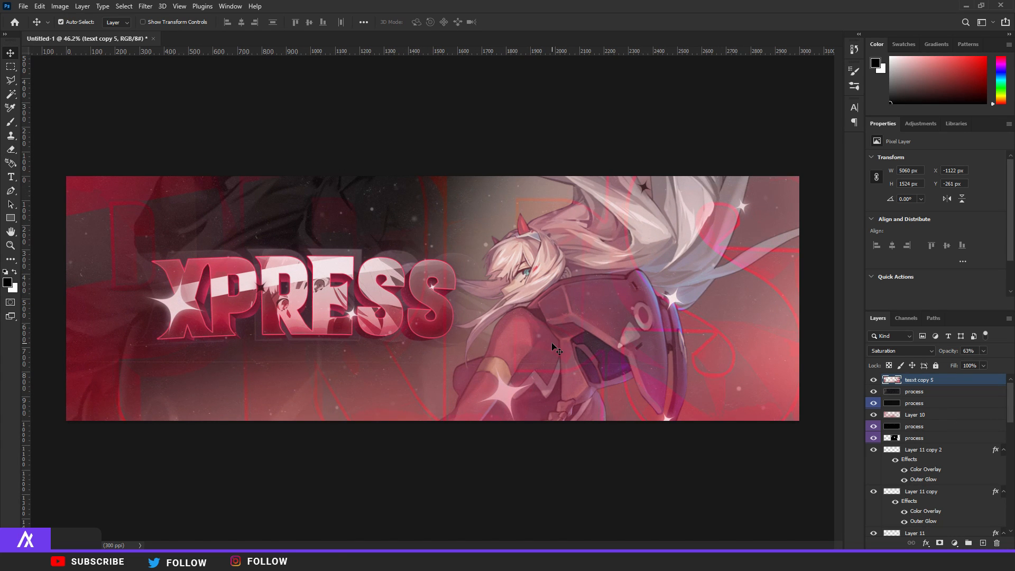
Add a new top layer and paint soft pinkish red, sampled from the artwork, along the banner's edges with a very large brush
click(986, 542)
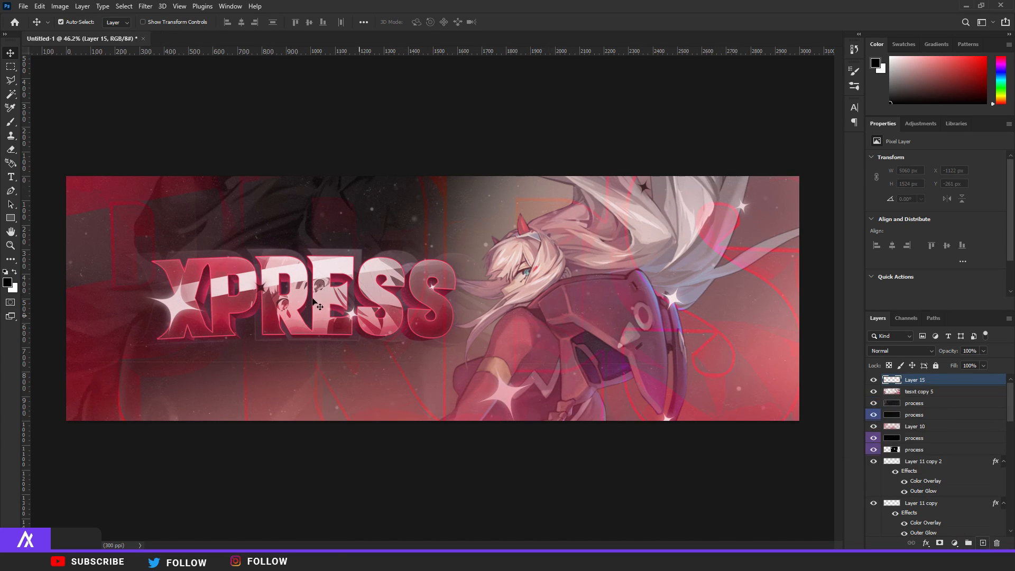
key(b)
click(7, 282)
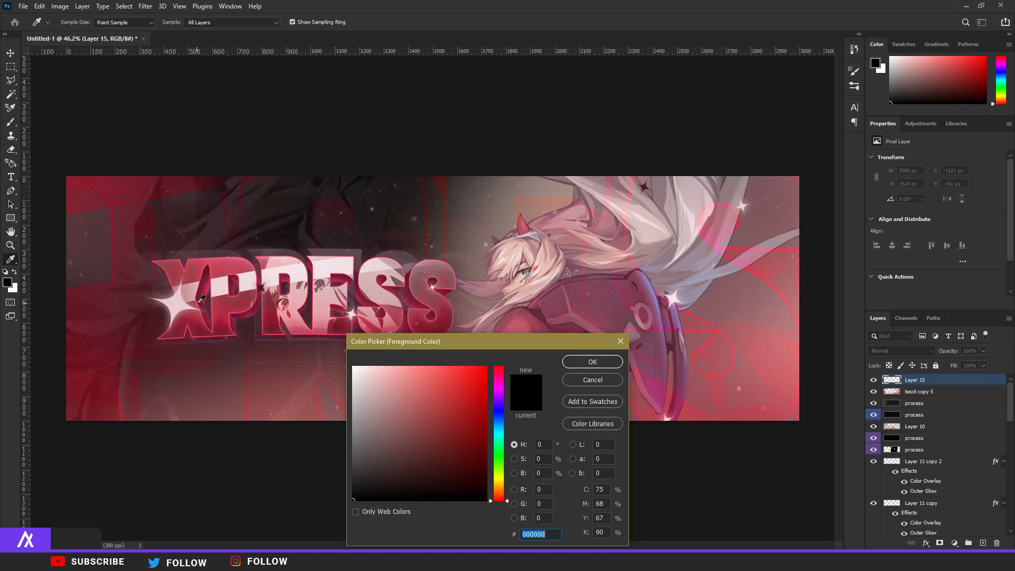
click(196, 296)
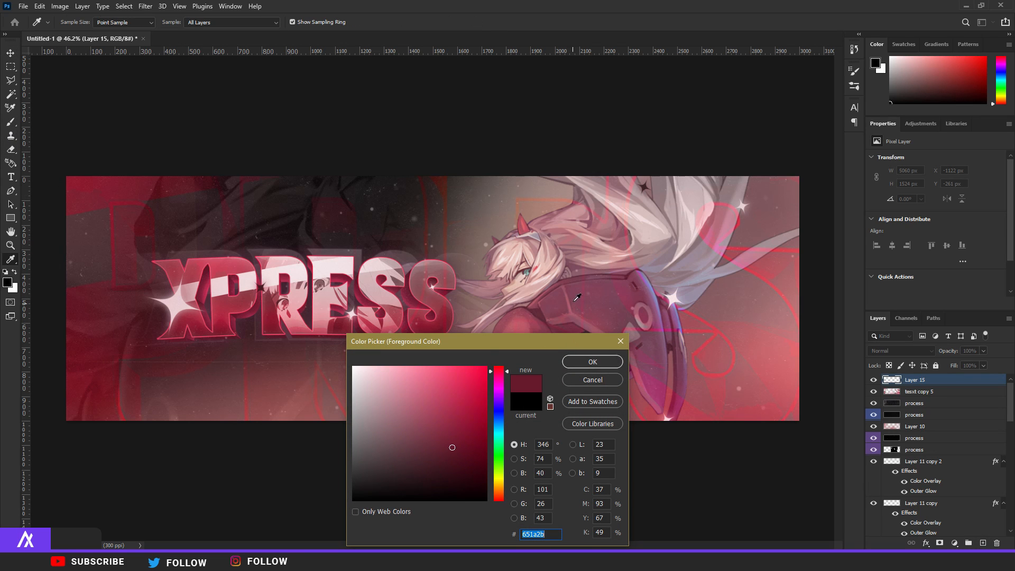
click(537, 268)
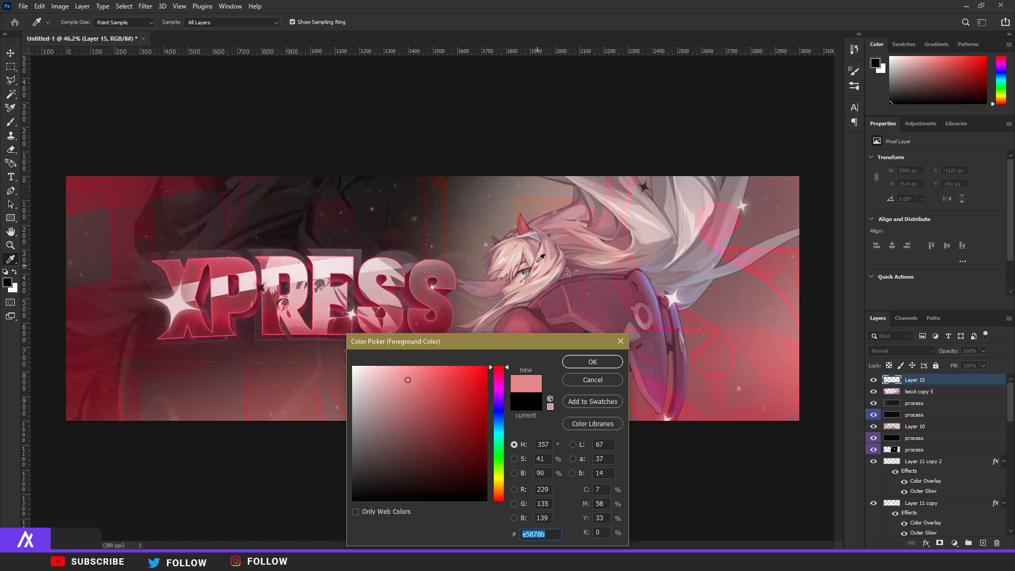
click(592, 360)
scroll(396, 442, down, 4)
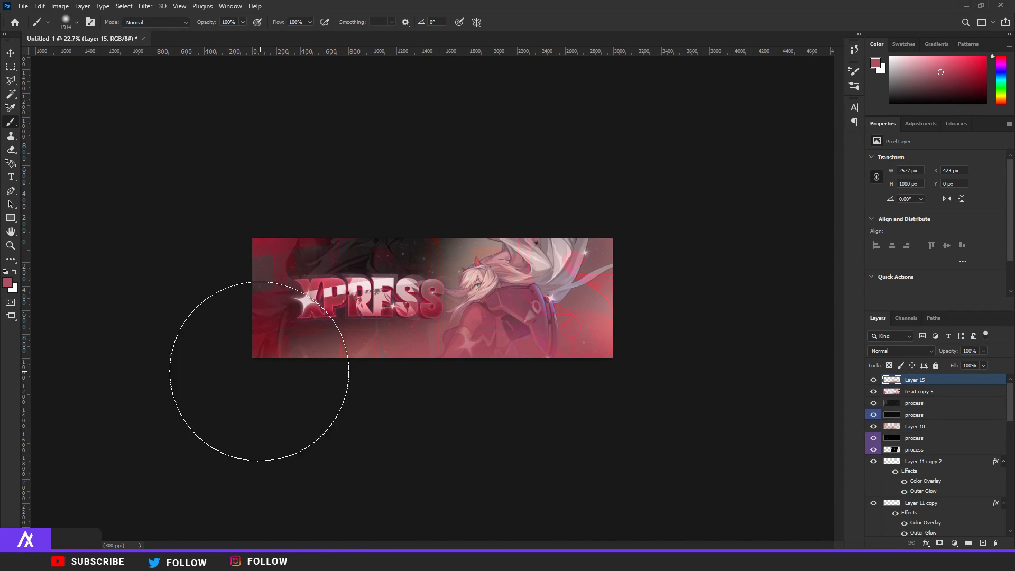
Lower the opacity of the painted pinkish red edge layer to 63%
scroll(477, 426, up, 3)
click(983, 350)
drag(985, 361, 966, 361)
Select all layers down to Layer 0, duplicate them and merge the duplicates into one layer
scroll(951, 448, down, 5)
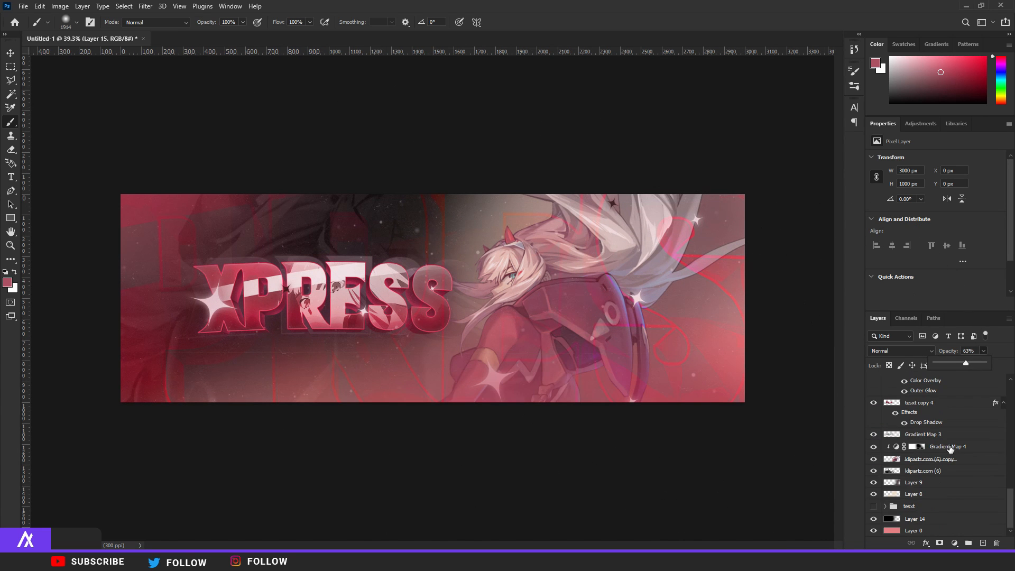
shift+click(915, 530)
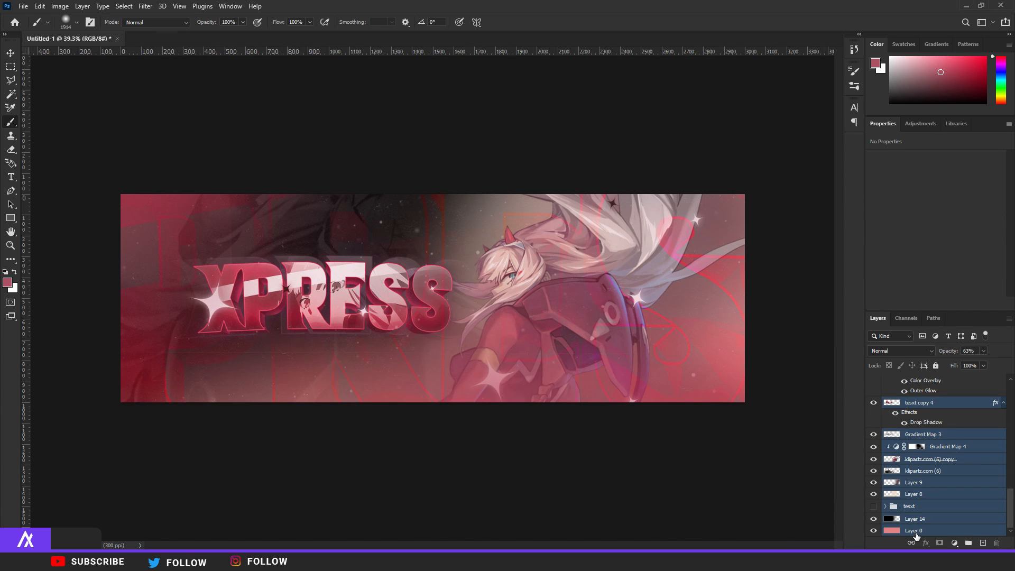
scroll(915, 536, up, 10)
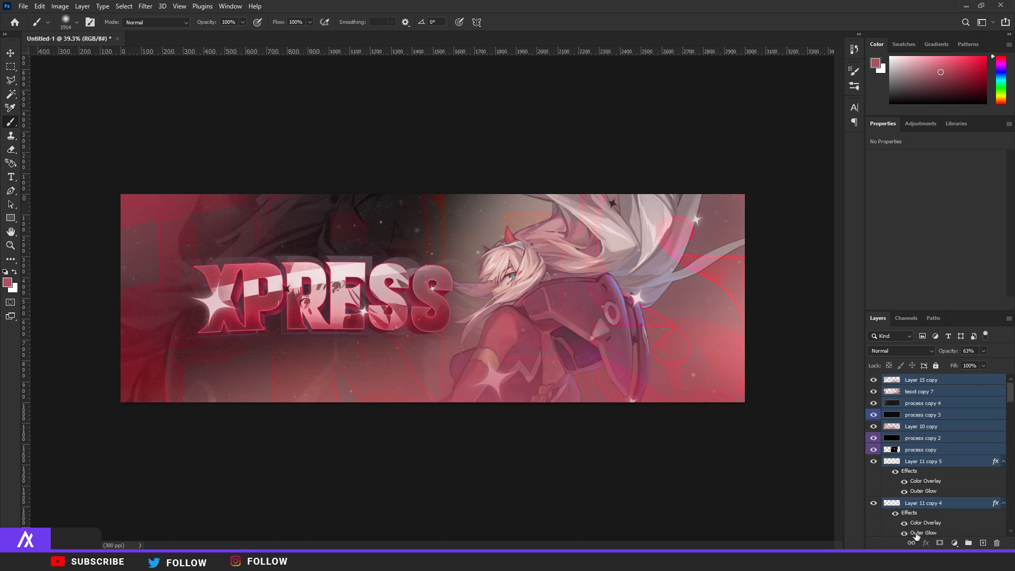
key(ctrl+e)
Select the whole canvas area, cut it from the merged layer to a new layer and delete the leftover merged layer
key(m)
scroll(400, 285, down, 3)
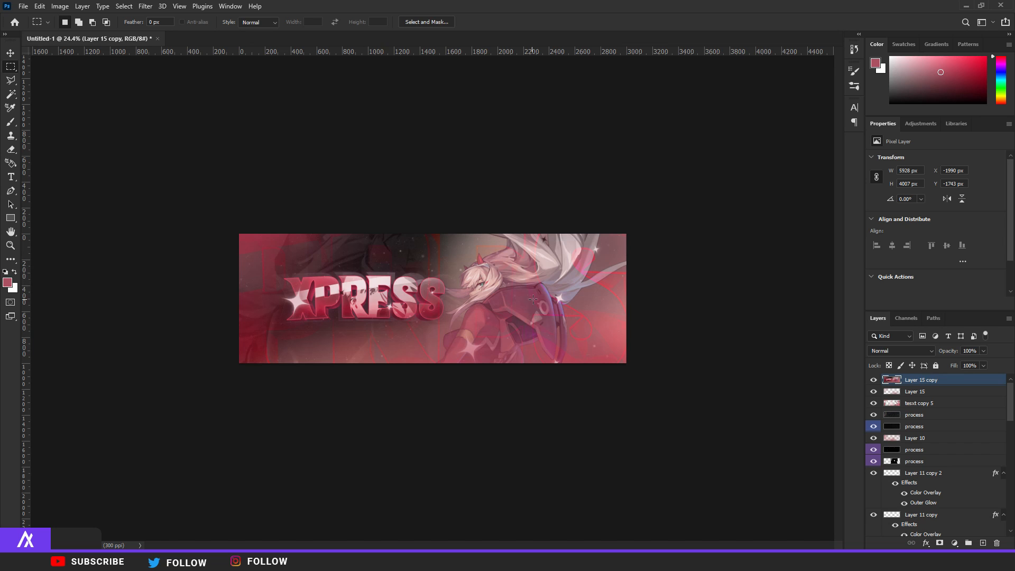
scroll(524, 298, up, 3)
drag(781, 435, 68, 159)
right_click(350, 284)
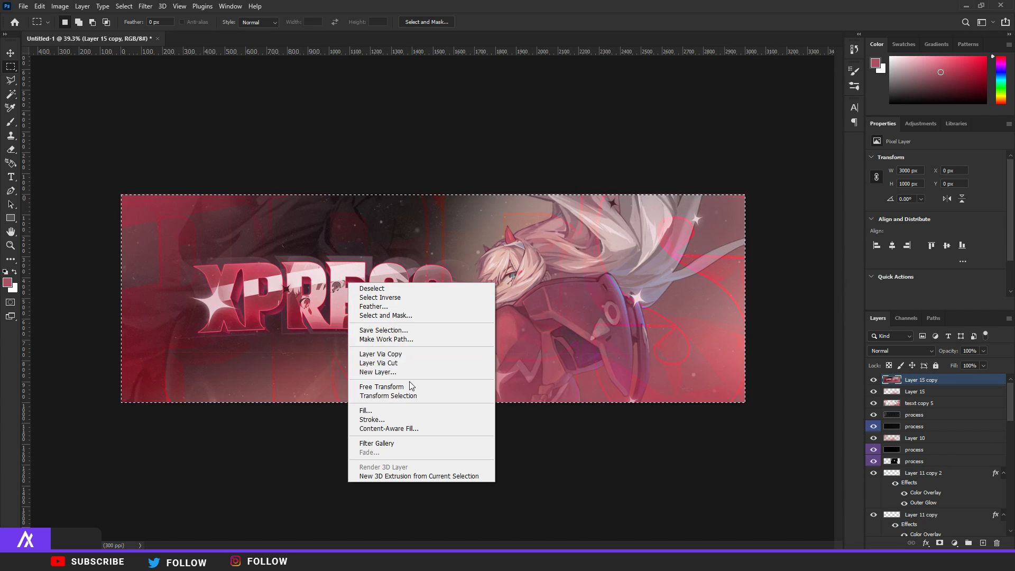
click(407, 362)
click(928, 392)
click(932, 380)
scroll(223, 182, up, 3)
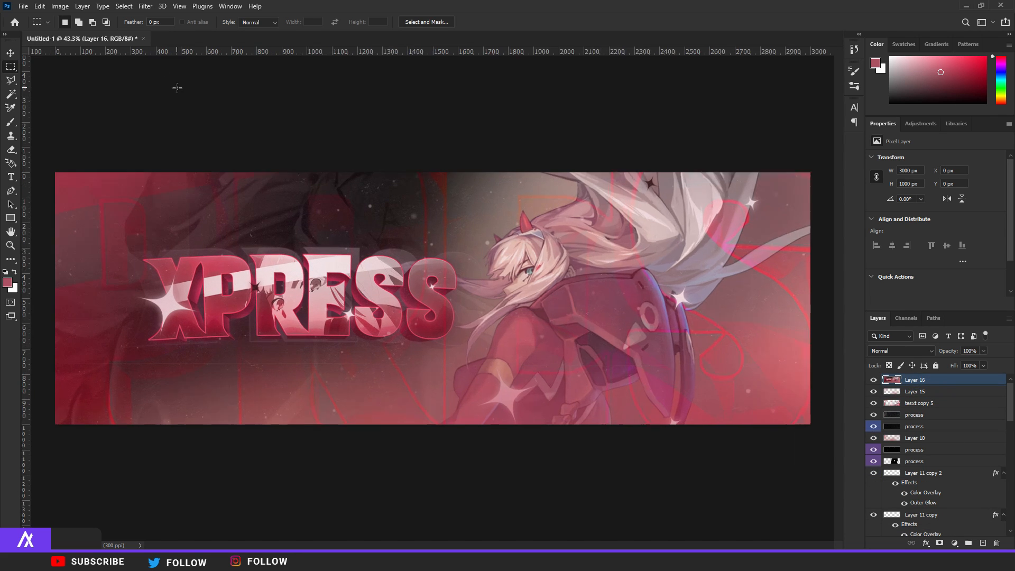
Duplicate the merged banner layer and open the copy in the Camera Raw filter
key(ctrl+j)
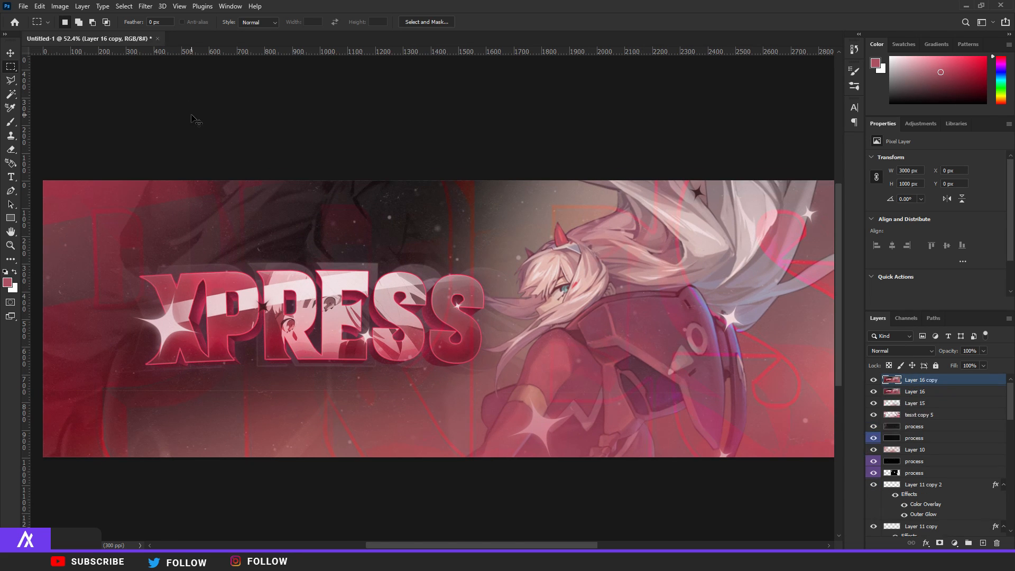
click(145, 6)
click(184, 84)
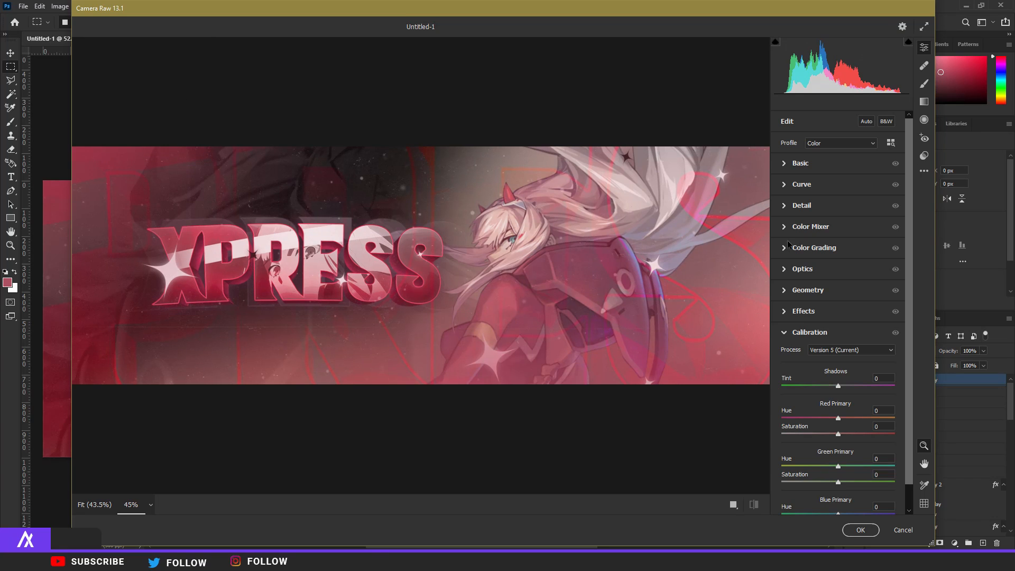
Set the basic adjustments to exposure +0.30, contrast +10, highlights +14 and clarity +4
click(787, 163)
click(846, 263)
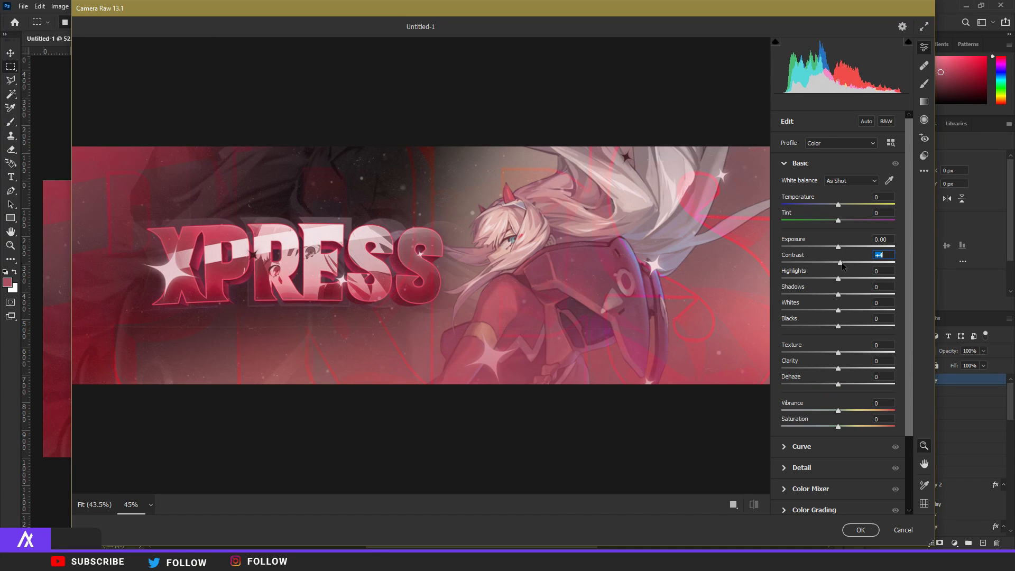
mouse_move(847, 268)
mouse_down()
mouse_move(840, 248)
mouse_move(847, 278)
mouse_up()
click(842, 247)
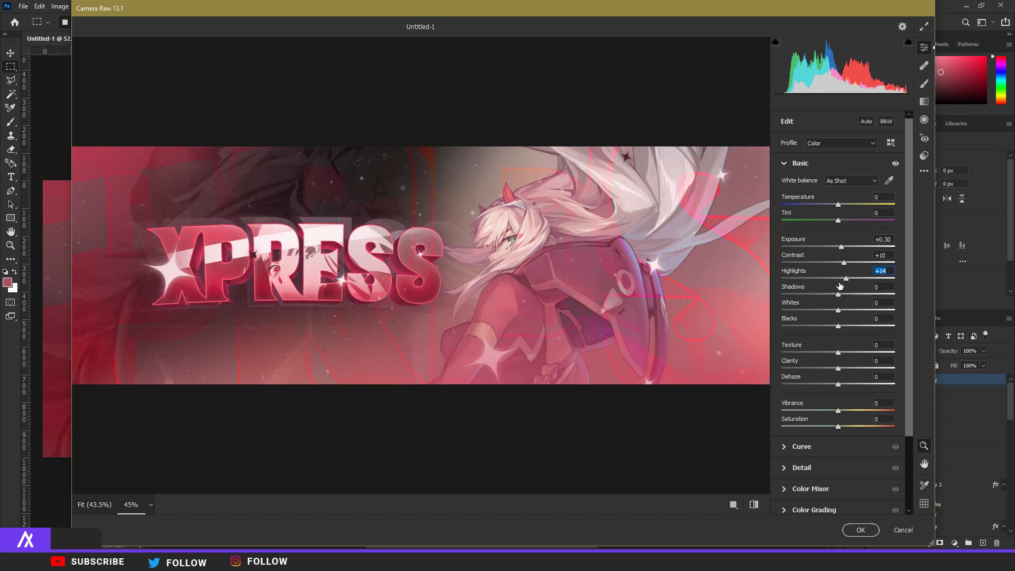
drag(840, 370, 843, 370)
Add a slight amount of sharpening to the banner in the Detail adjustments
scroll(834, 303, down, 3)
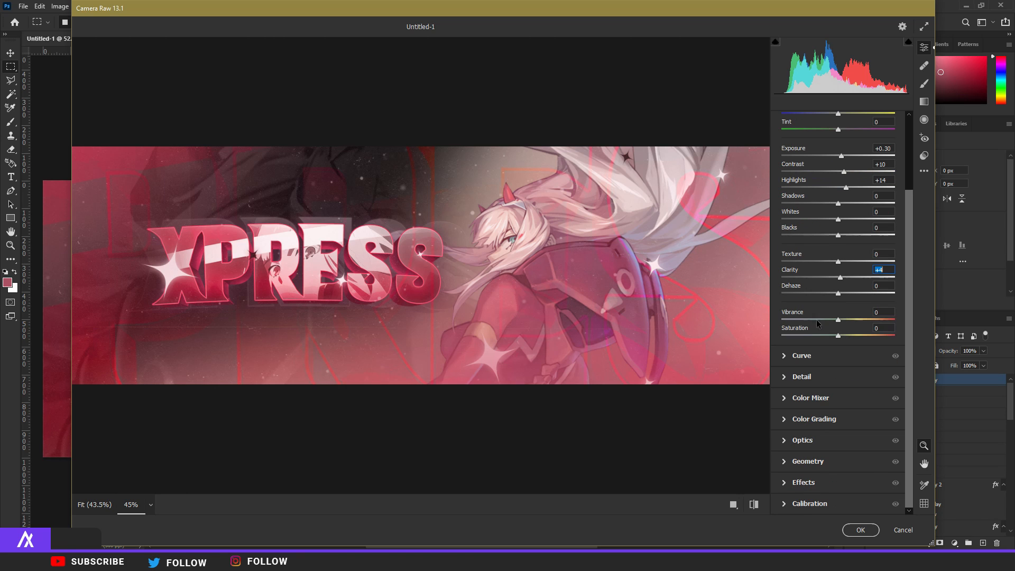
click(786, 377)
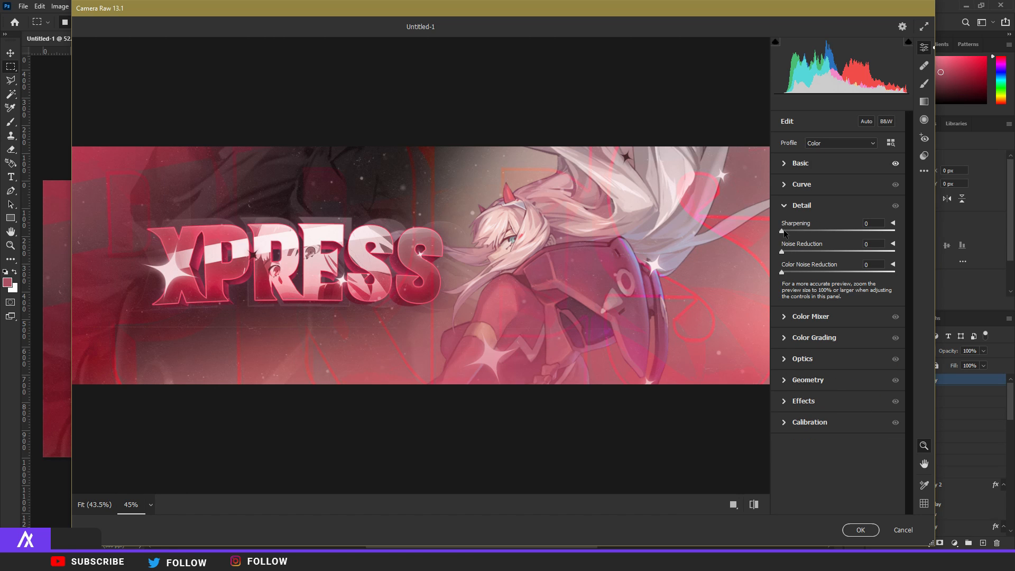
drag(794, 229, 787, 231)
Set the Color Mixer hues to Reds +20, Oranges -25, Purples +76 and Magentas +35, and fine-tune the reds and purples saturation
click(786, 317)
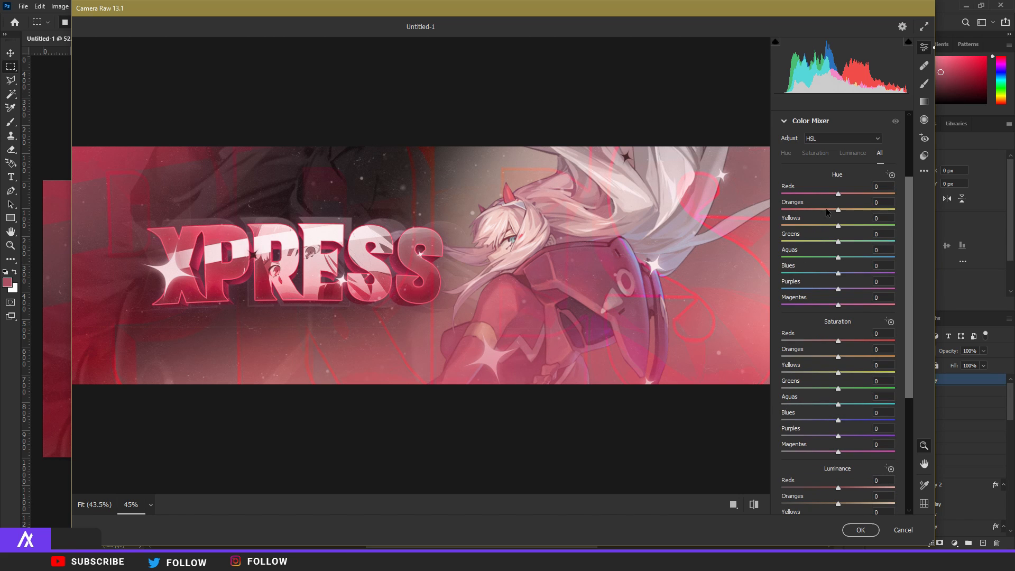
drag(838, 194, 824, 211)
drag(838, 305, 880, 289)
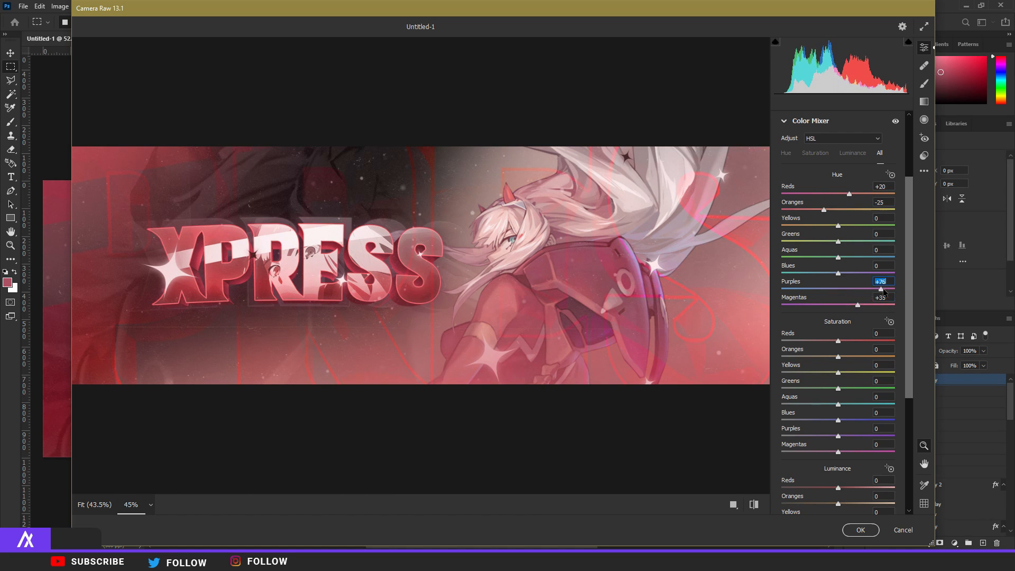
drag(748, 296, 836, 294)
mouse_move(840, 343)
mouse_down()
mouse_move(786, 345)
mouse_move(842, 346)
mouse_up()
drag(838, 436, 839, 433)
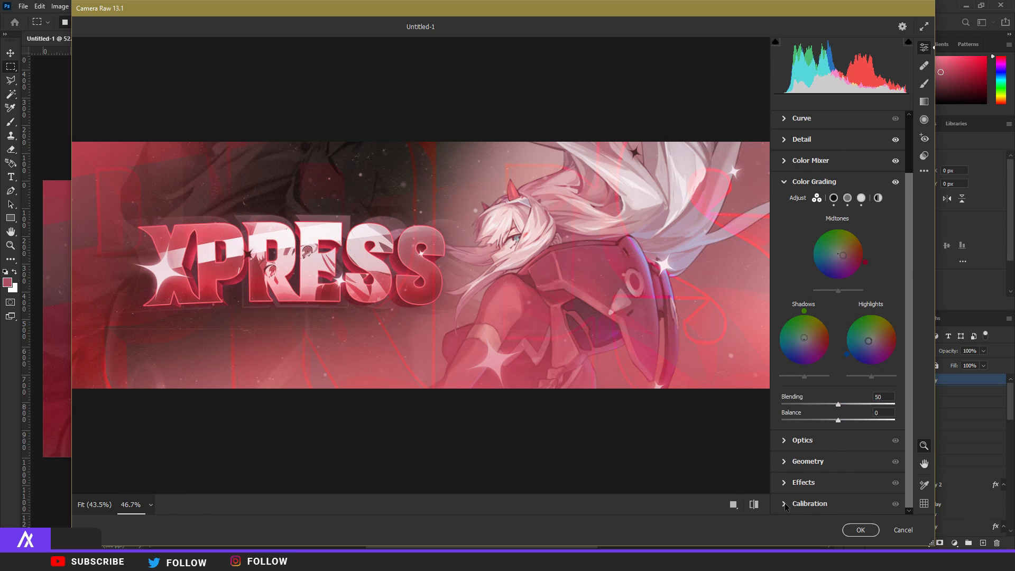
Calibrate the shadows tint to about -70, adjust the red, green and blue primary hues, and apply the Camera Raw grade
click(786, 503)
drag(841, 389, 803, 361)
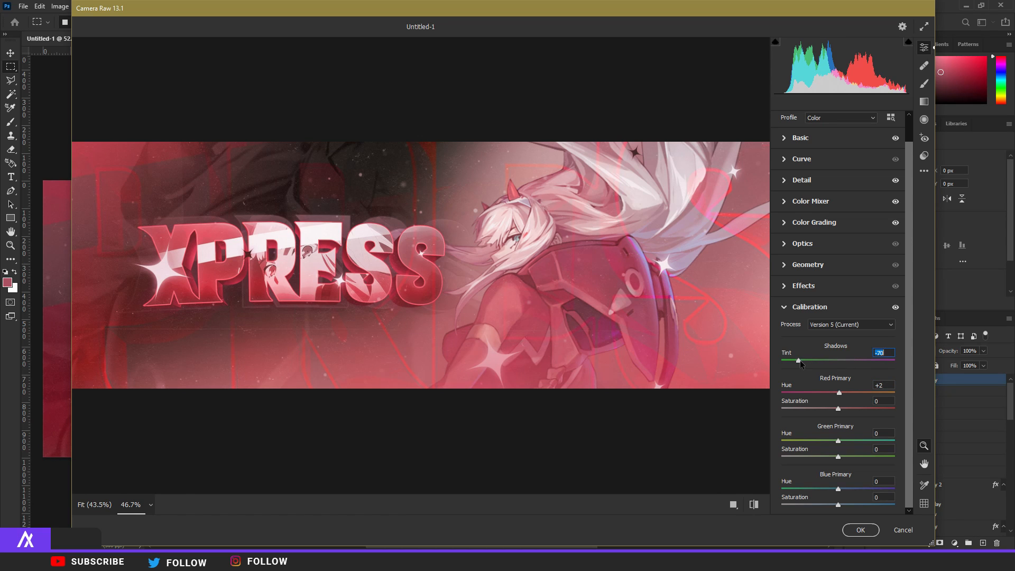
mouse_move(839, 440)
mouse_down()
mouse_move(861, 441)
mouse_move(842, 441)
mouse_up()
drag(838, 488, 825, 488)
click(860, 530)
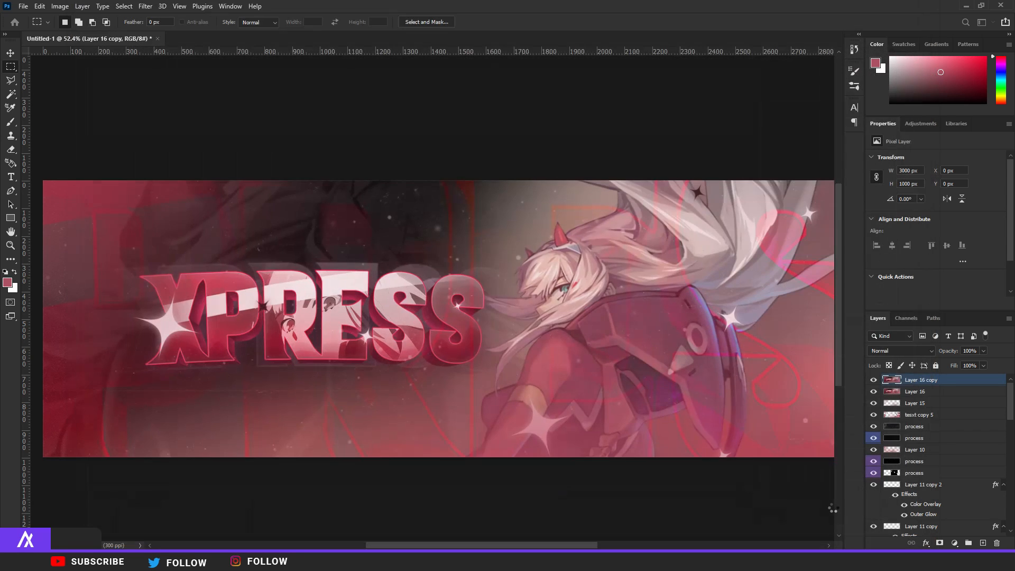
Delete the ungraded Layer 16, duplicate the graded copy and open the duplicate in the Camera Raw filter
key(ctrl+minus)
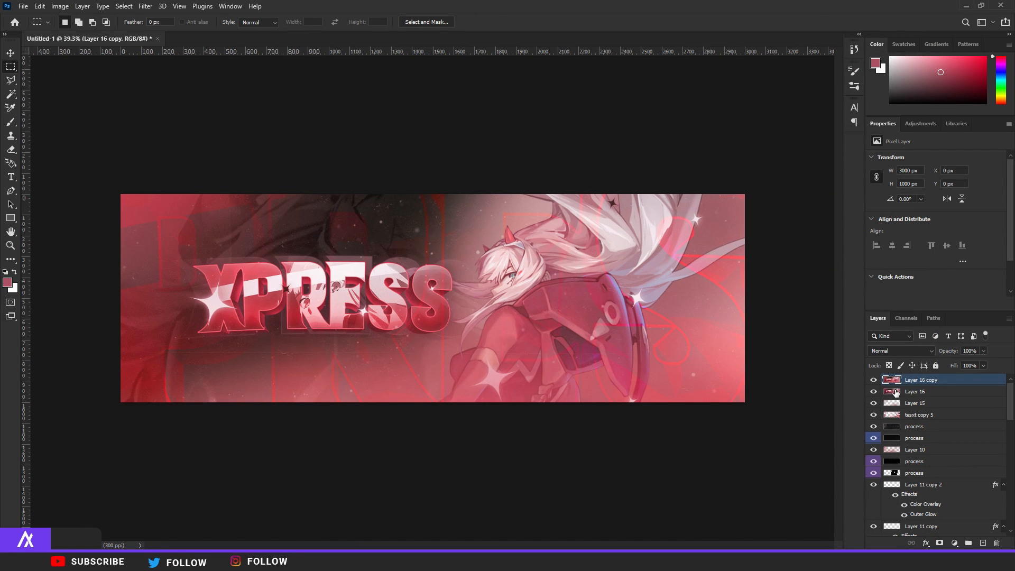
click(894, 392)
key(Delete)
key(ctrl+j)
click(142, 8)
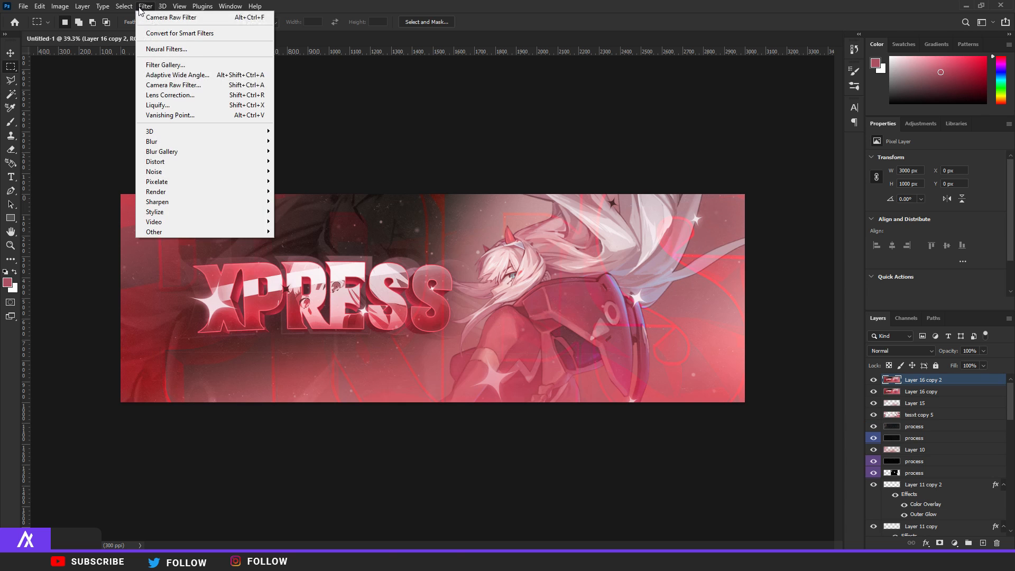
click(180, 85)
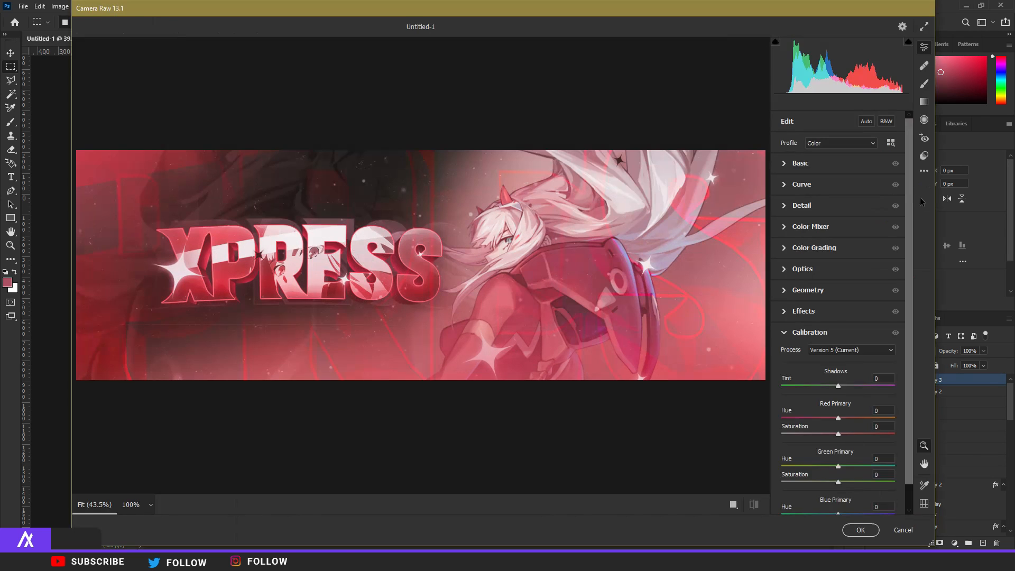
Try the Red Lift Matte preset, choose the Cool Light creative preset instead and apply the filter
click(922, 157)
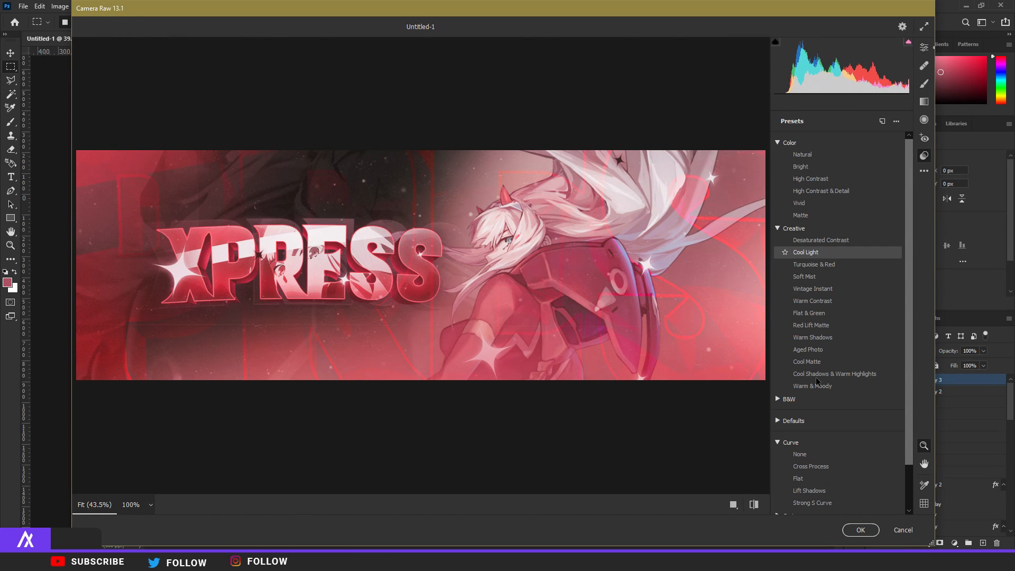
click(814, 324)
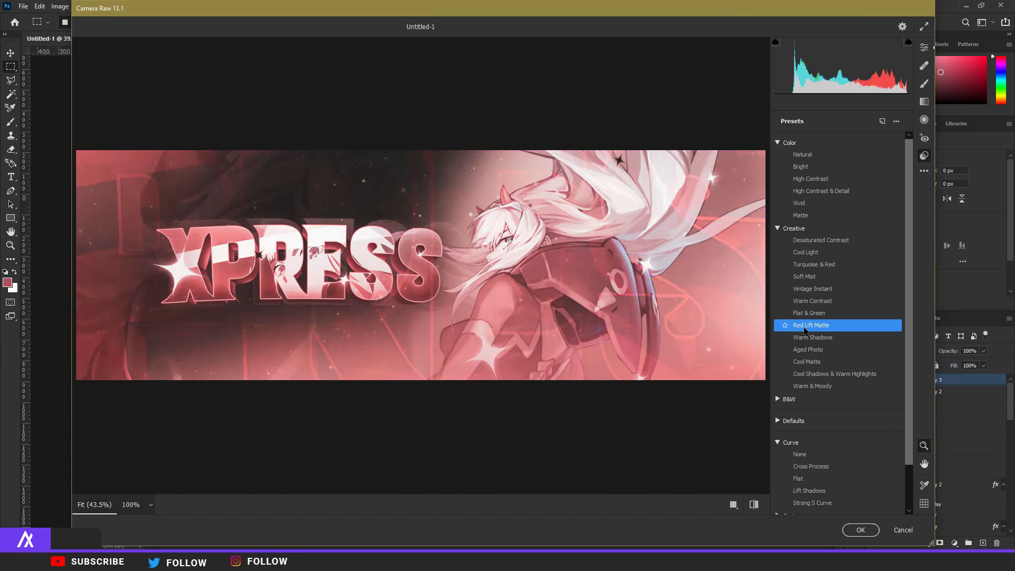
click(805, 253)
click(860, 529)
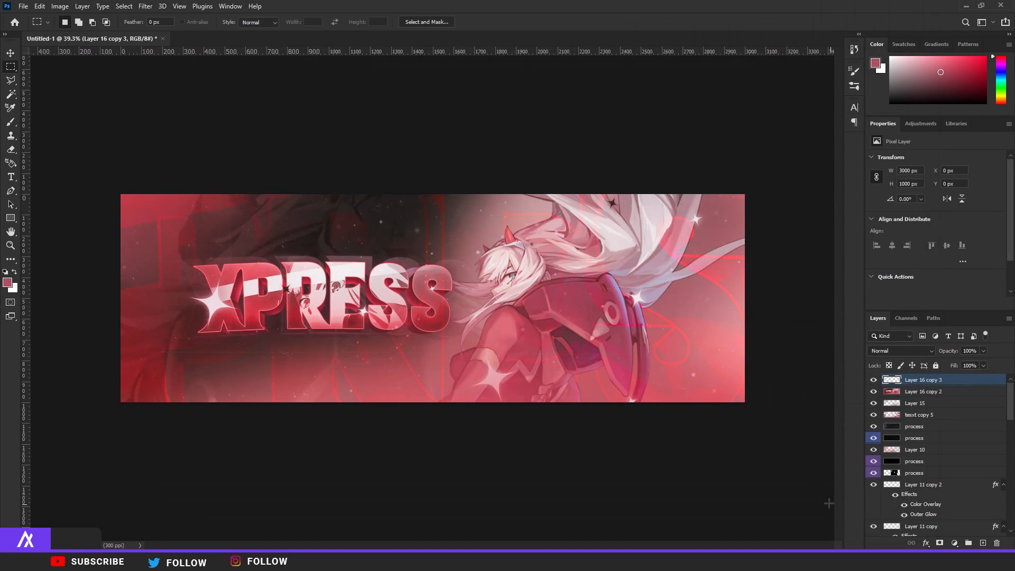
Add a Hue/Saturation adjustment layer above the graded banner with hue -12 and saturation +18
click(954, 543)
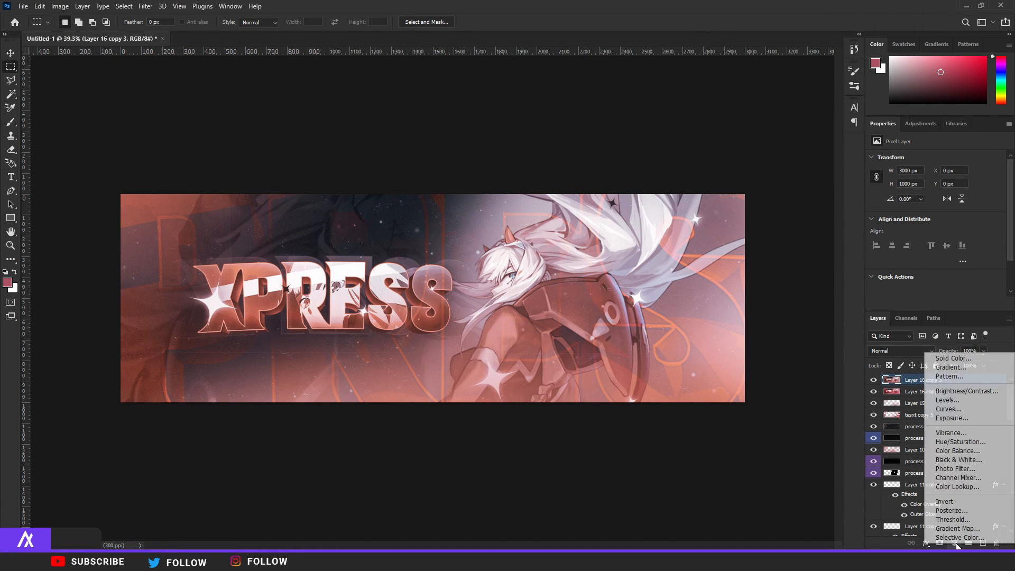
click(966, 443)
drag(935, 198, 970, 202)
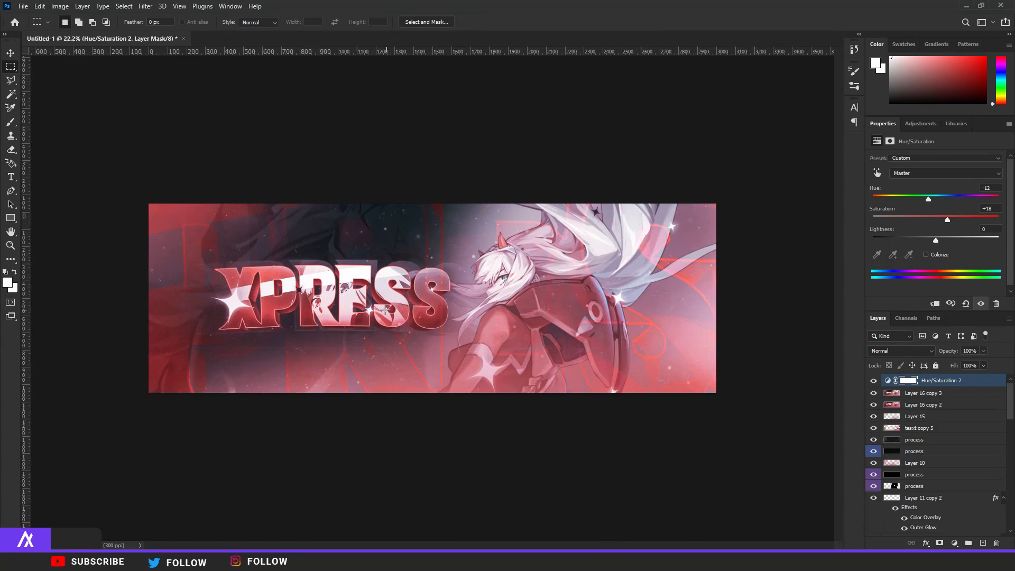
scroll(381, 317, up, 7)
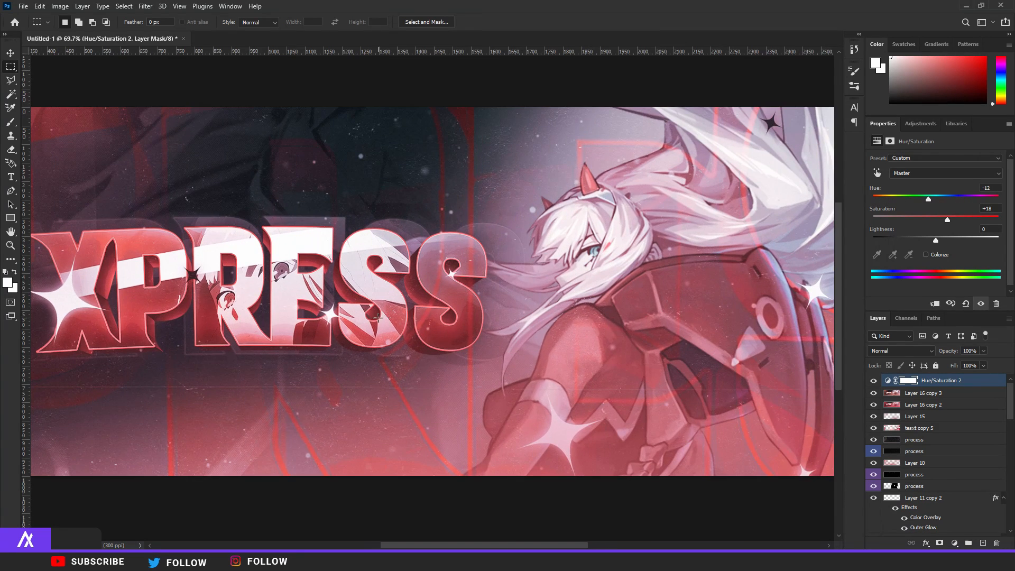
scroll(374, 320, down, 4)
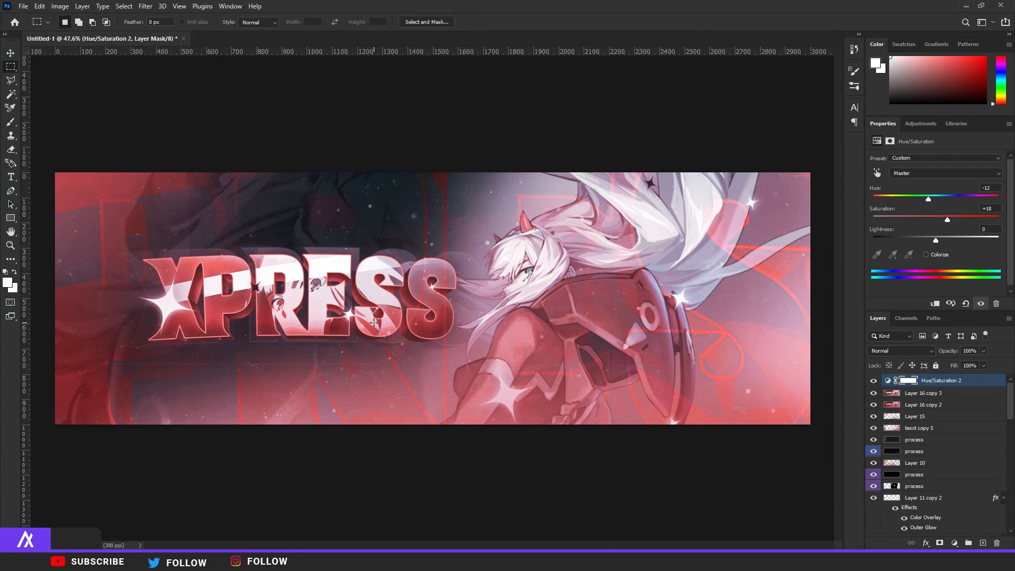
Place a text layer below the XPRESS title that reads ダリフラ
click(10, 176)
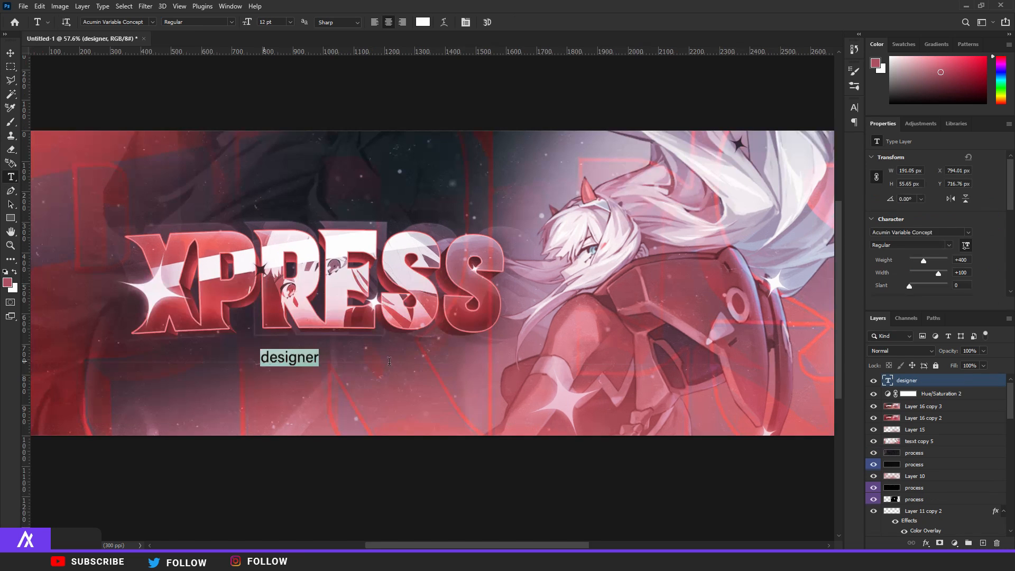
text(ダリフラ)
key(shift+Left)
key(shift+Left)
key(shift+Left)
key(shift+Left)
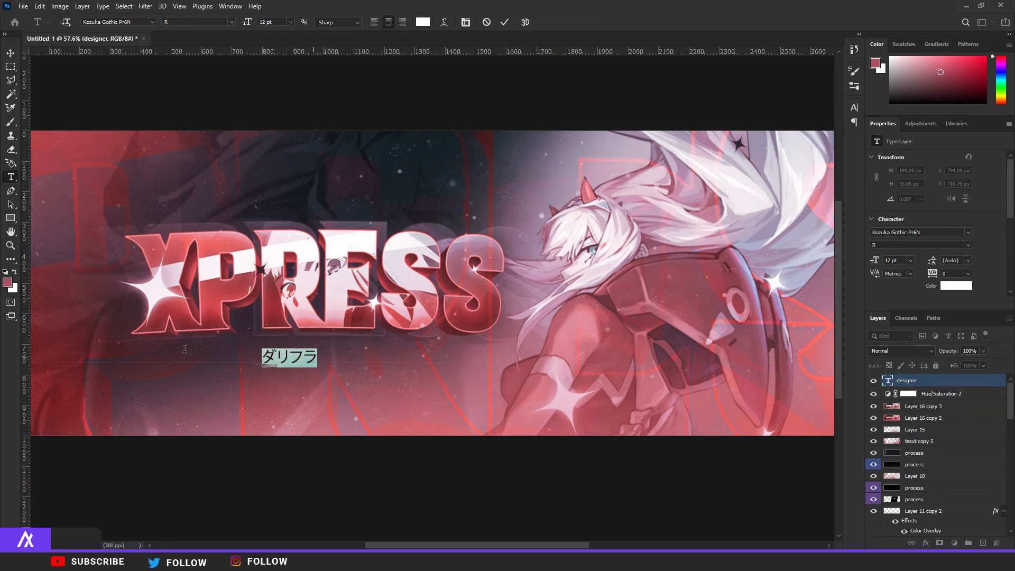
Set the ダリフラ text in 001Shirokuma at 17 pt with -220 tracking and move it under the last letters of XPRESS
click(152, 22)
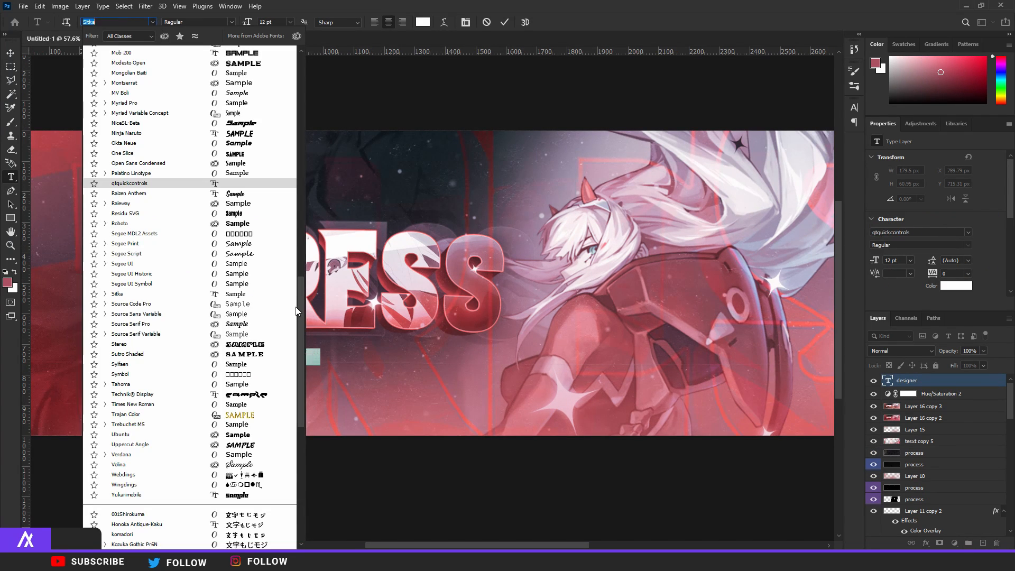
drag(300, 360, 298, 112)
drag(431, 373, 465, 326)
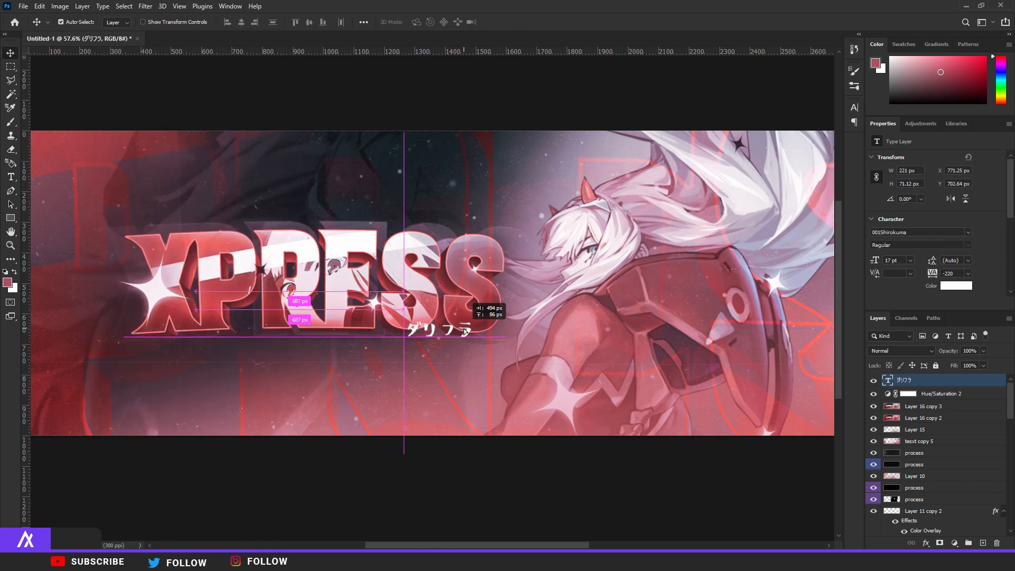
scroll(417, 331, down, 3)
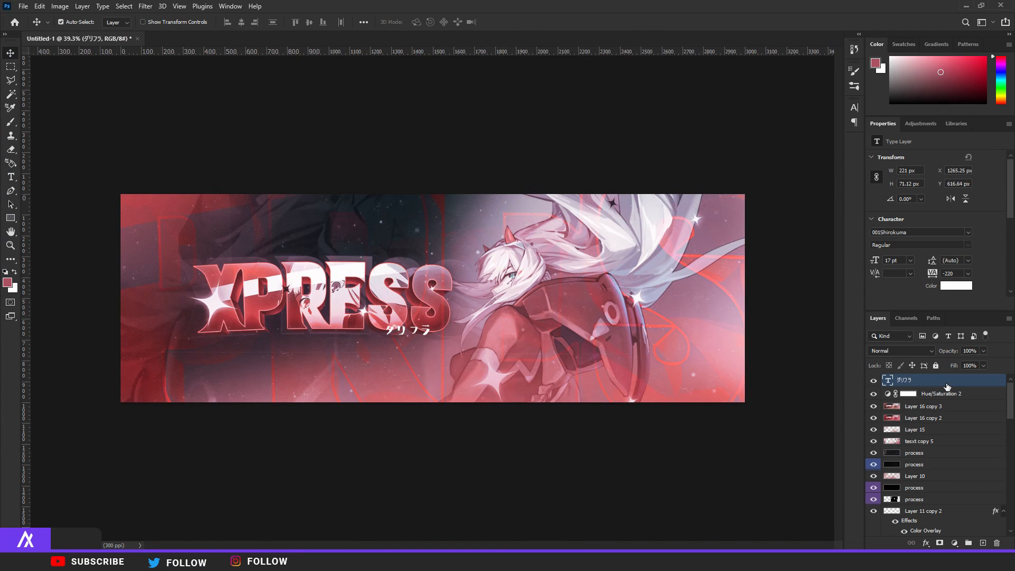
Give the ダリフラ text a 61% drop shadow and a white 70% outer glow, and shift it slightly to the right
double_click(939, 385)
click(563, 440)
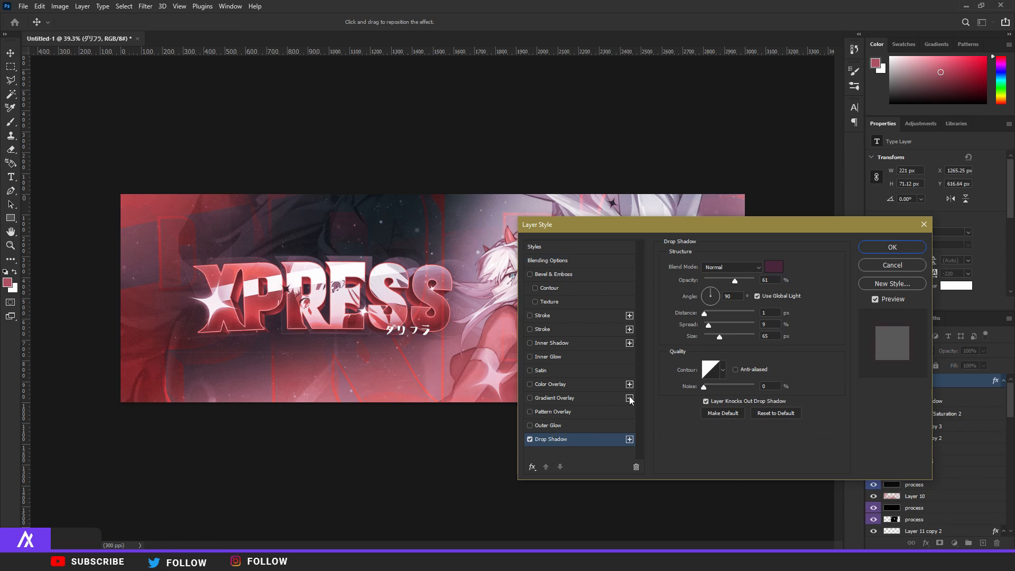
click(554, 420)
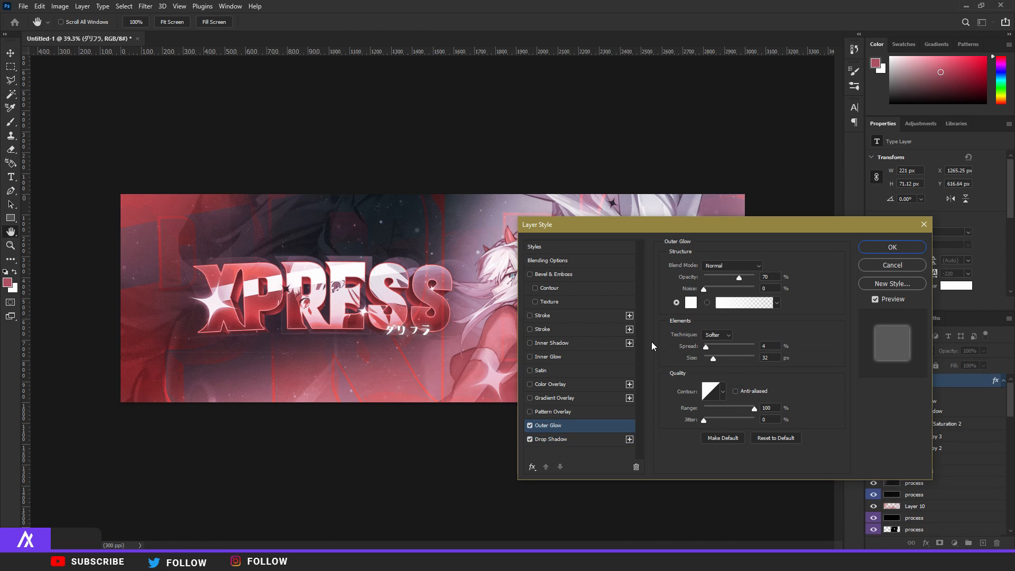
click(891, 247)
scroll(407, 347, up, 1)
scroll(406, 346, up, 1)
drag(407, 346, 410, 346)
scroll(406, 345, down, 2)
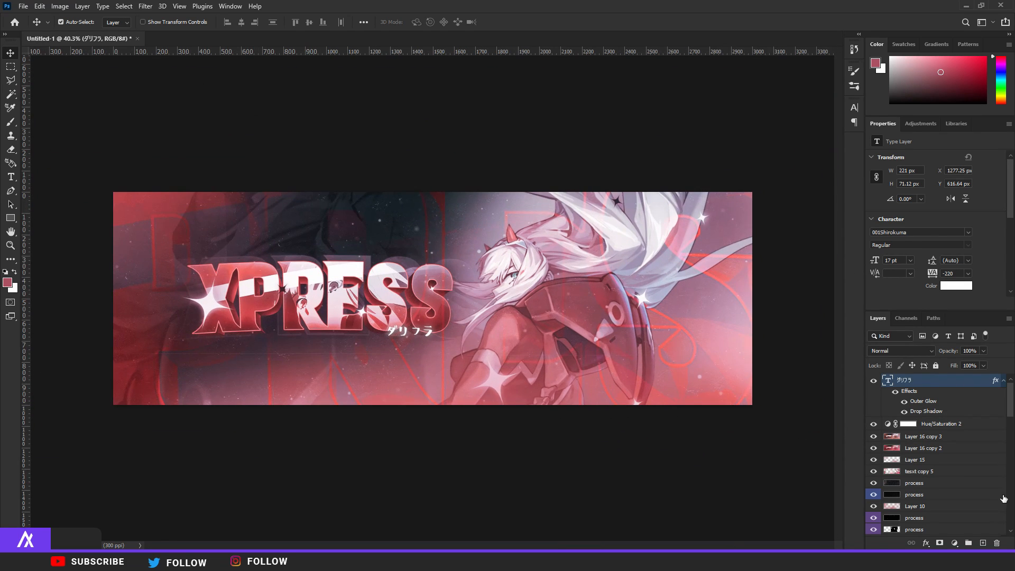
Create a new top layer and paint soft white highlights over the right part of the banner with a large brush
click(983, 542)
key(b)
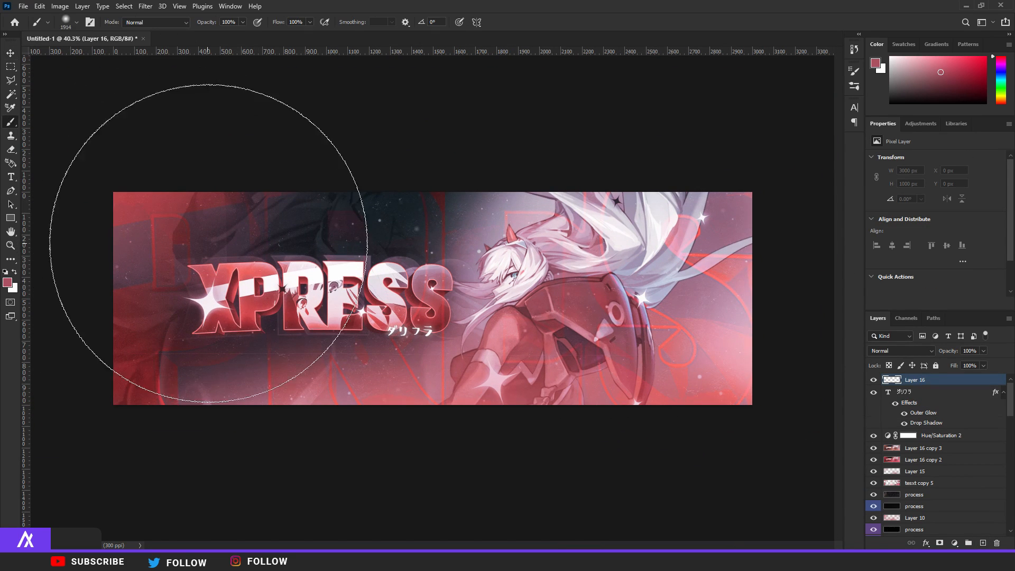
click(15, 271)
scroll(566, 159, down, 3)
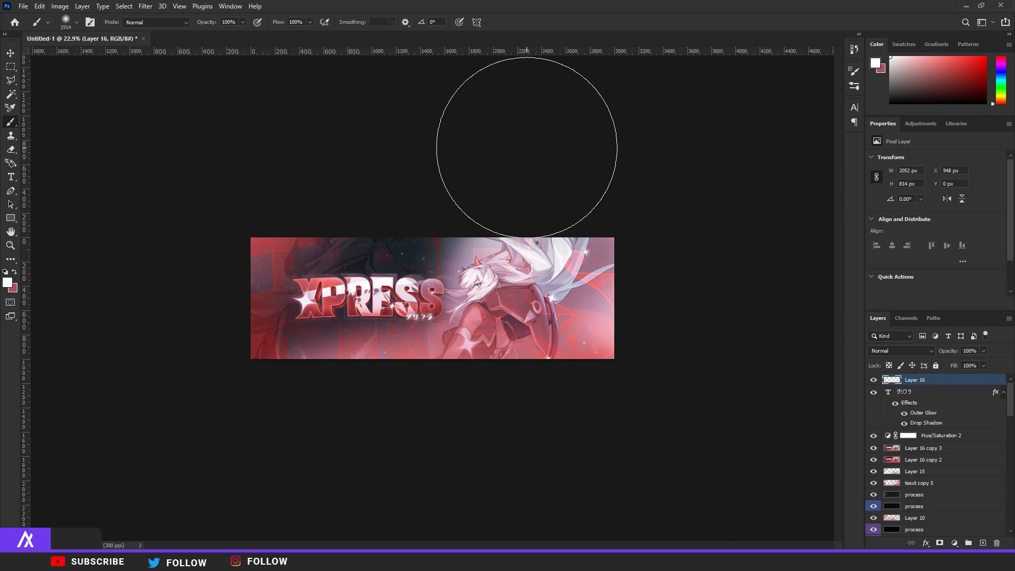
Set the foreground colour to #362934, paint soft dark shading along the banner's lower left edge and lower the layer's opacity to 62%
click(15, 271)
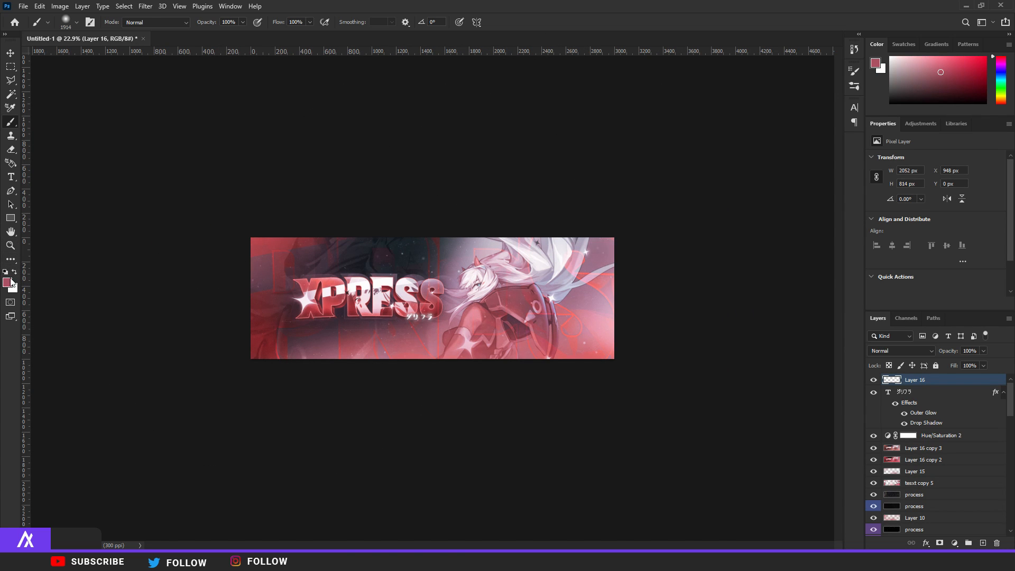
click(8, 282)
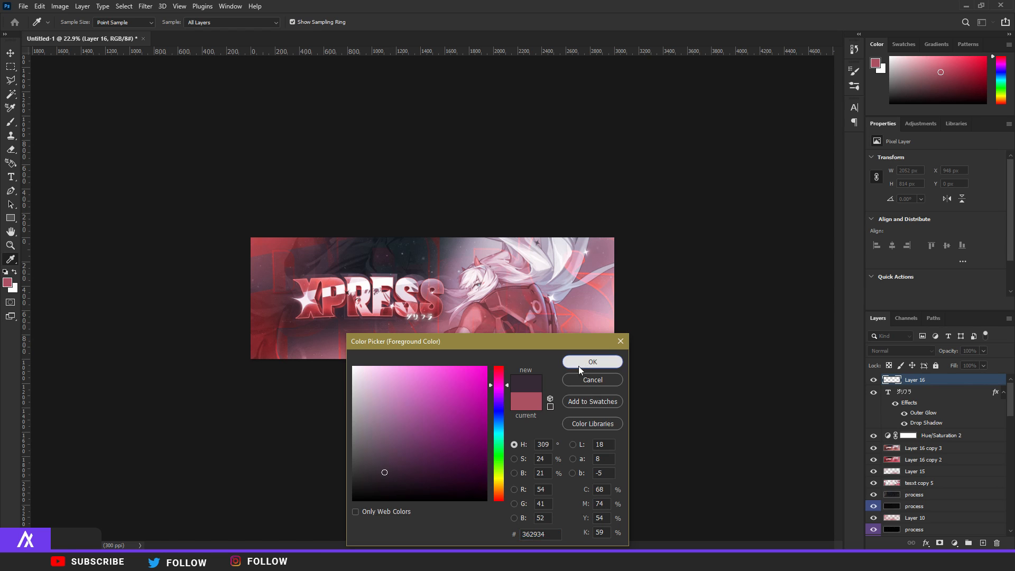
click(585, 365)
click(268, 428)
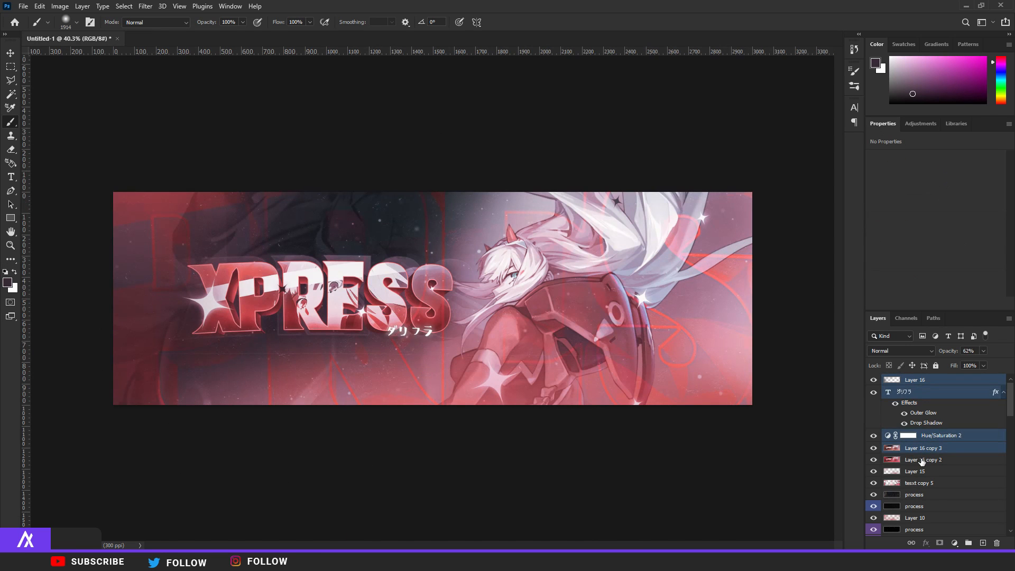
Merge the layers from Layer 16 down to Layer 16 copy 2 into one layer and duplicate it
ctrl+click(922, 461)
key(ctrl+e)
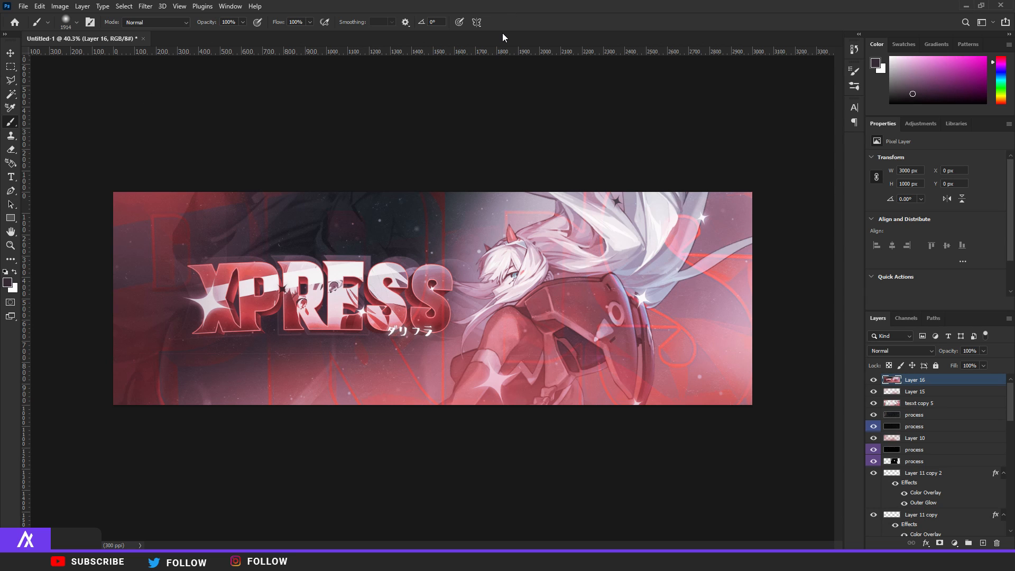
key(ctrl+j)
Try a Gaussian Blur with a radius of about 1.7 pixels on the duplicated banner layer
click(151, 8)
mouse_move(198, 138)
click(302, 181)
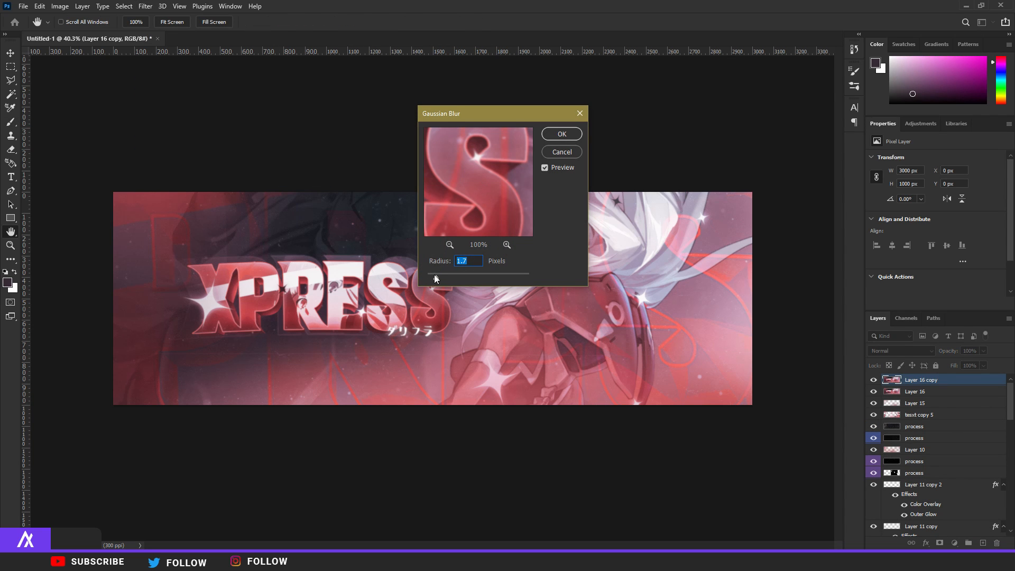
click(561, 152)
key(b)
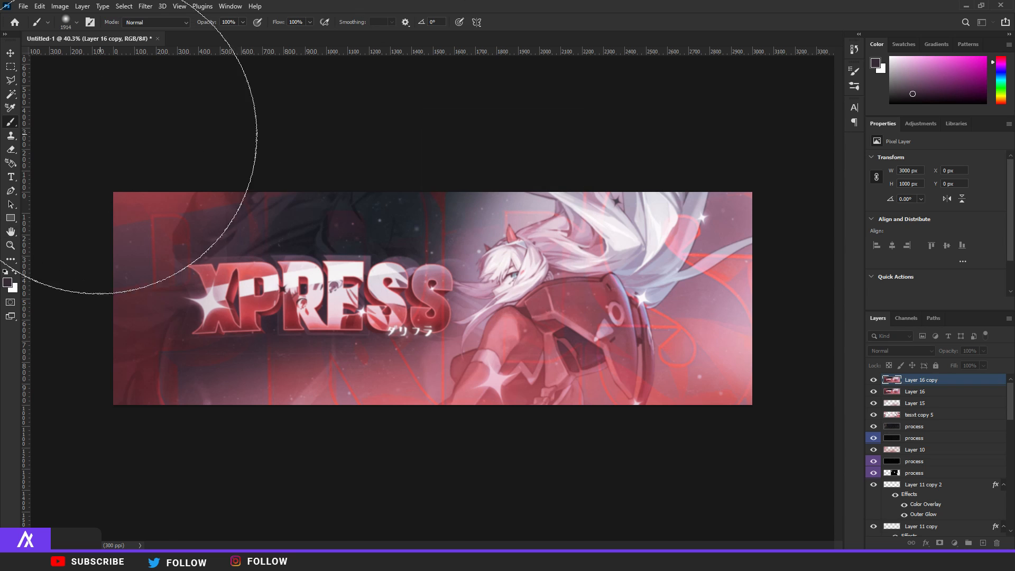
Erase the blurred copy over the XPRESS title and the anime character with a large soft eraser
click(14, 151)
drag(200, 290, 146, 296)
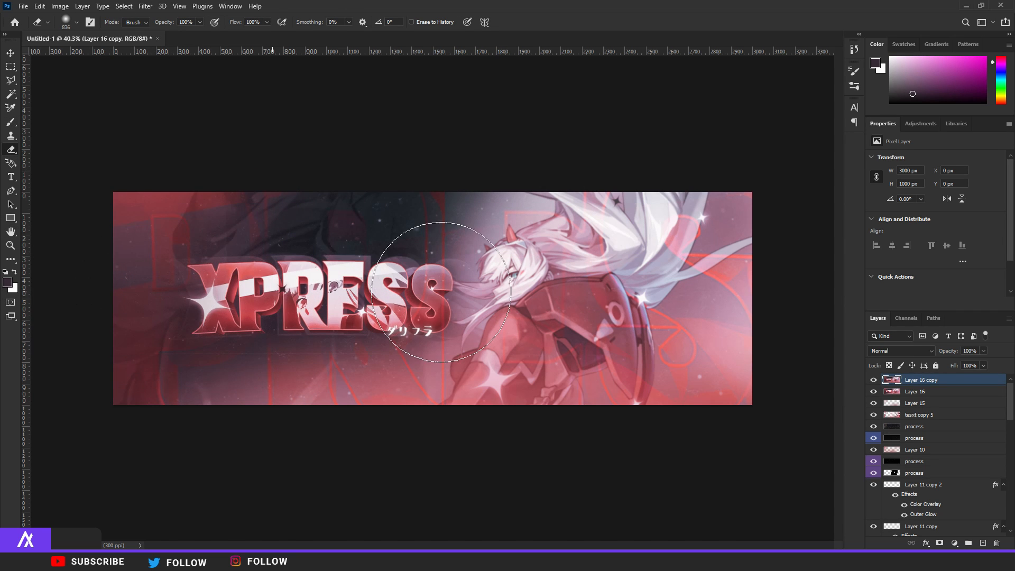
drag(915, 301, 898, 303)
scroll(636, 313, up, 5)
drag(656, 249, 599, 315)
scroll(567, 139, down, 5)
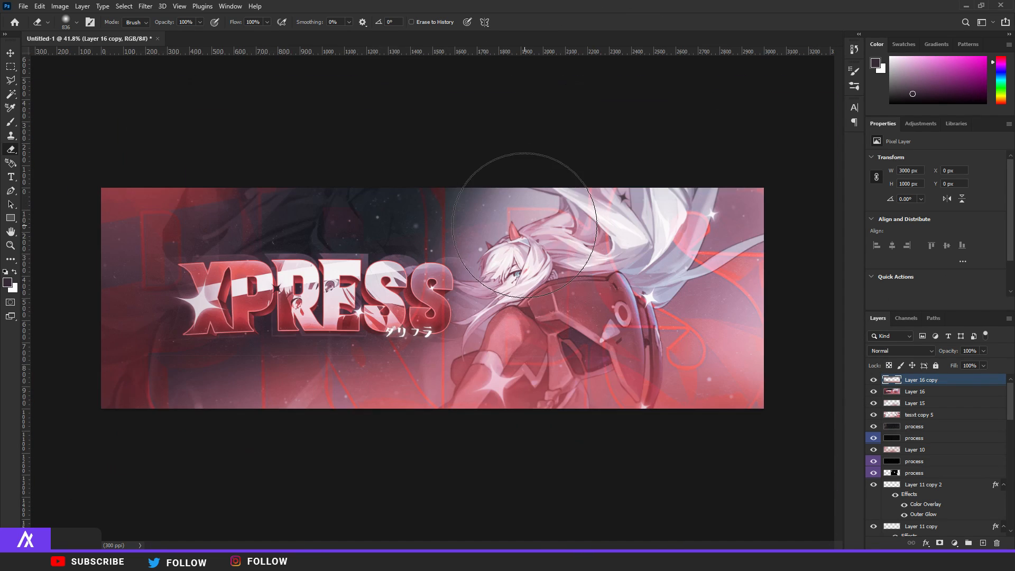
Merge the erased blur copy with Layer 16 and duplicate the merged layer
ctrl+click(905, 393)
key(ctrl+e)
key(ctrl+j)
Apply the Add Noise filter to the duplicated banner layer
click(145, 6)
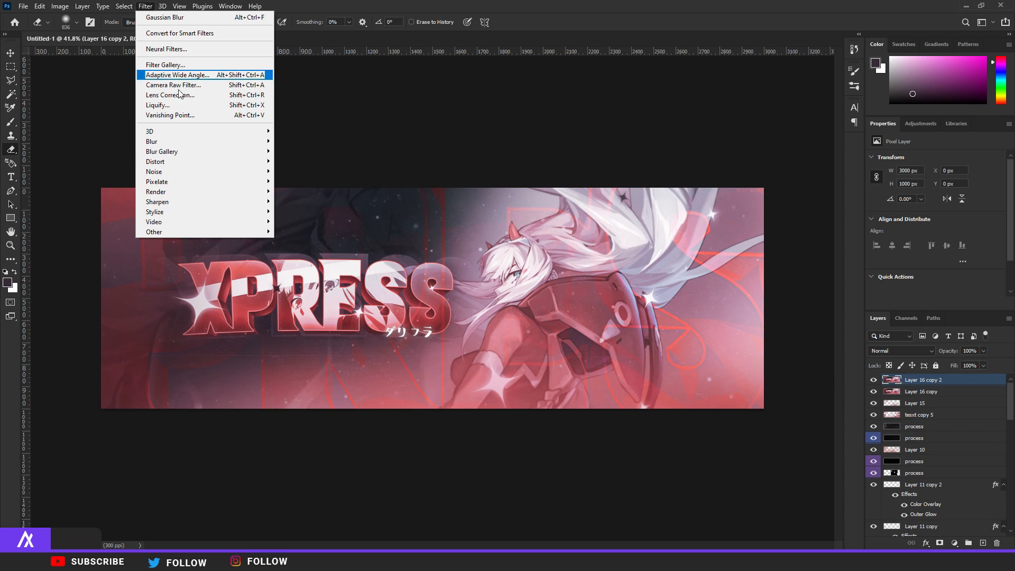
click(296, 171)
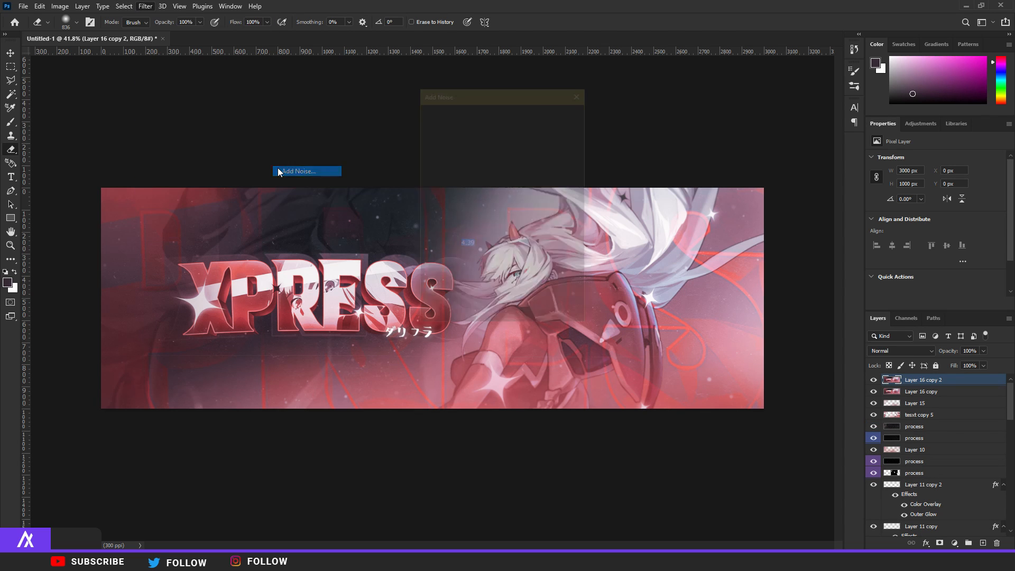
click(551, 116)
scroll(383, 285, up, 5)
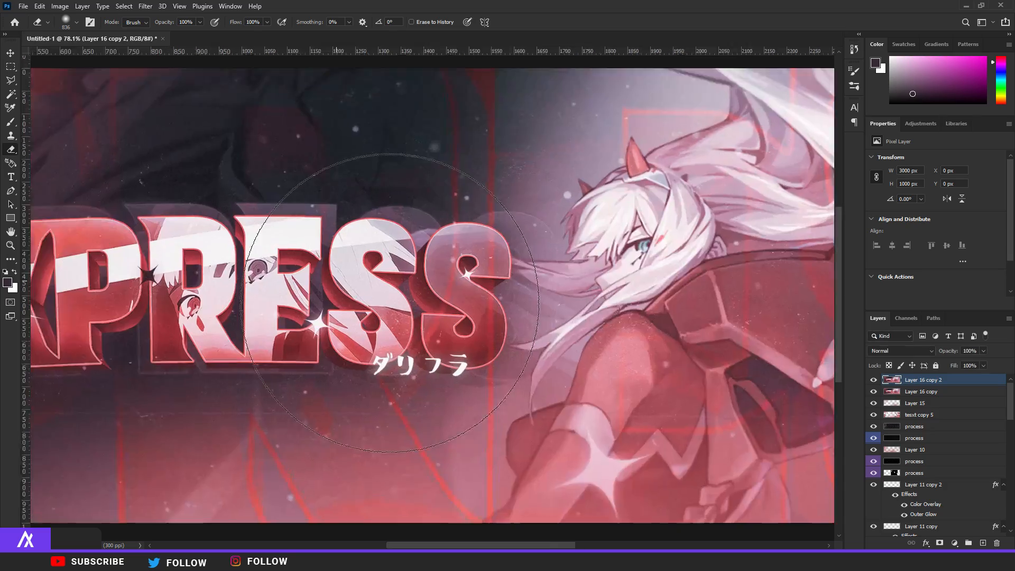
scroll(436, 316, down, 3)
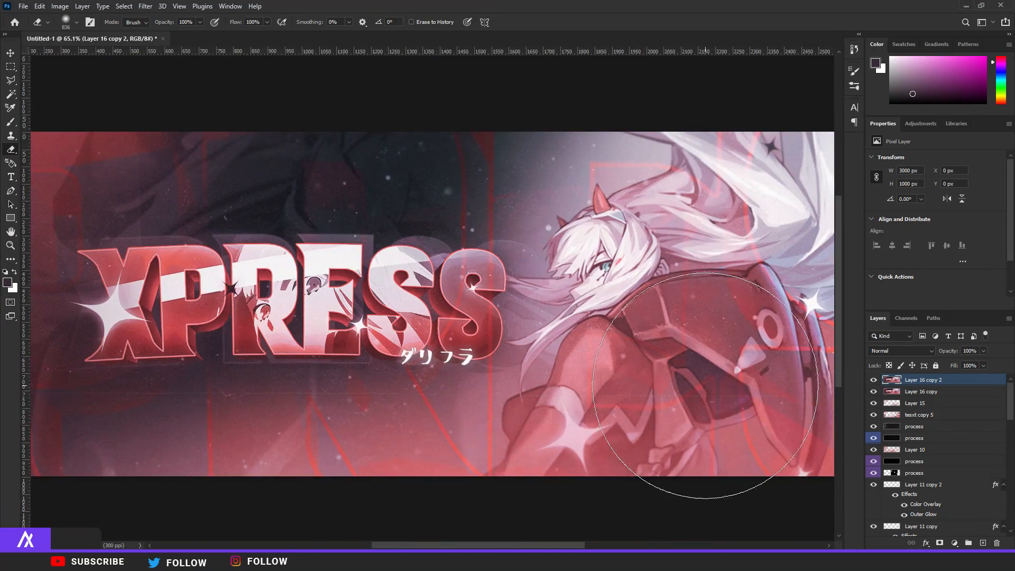
scroll(623, 312, up, 3)
Merge the noisy layer with Layer 16 copy and duplicate the result
key(v)
shift+click(899, 392)
key(ctrl+e)
key(ctrl+j)
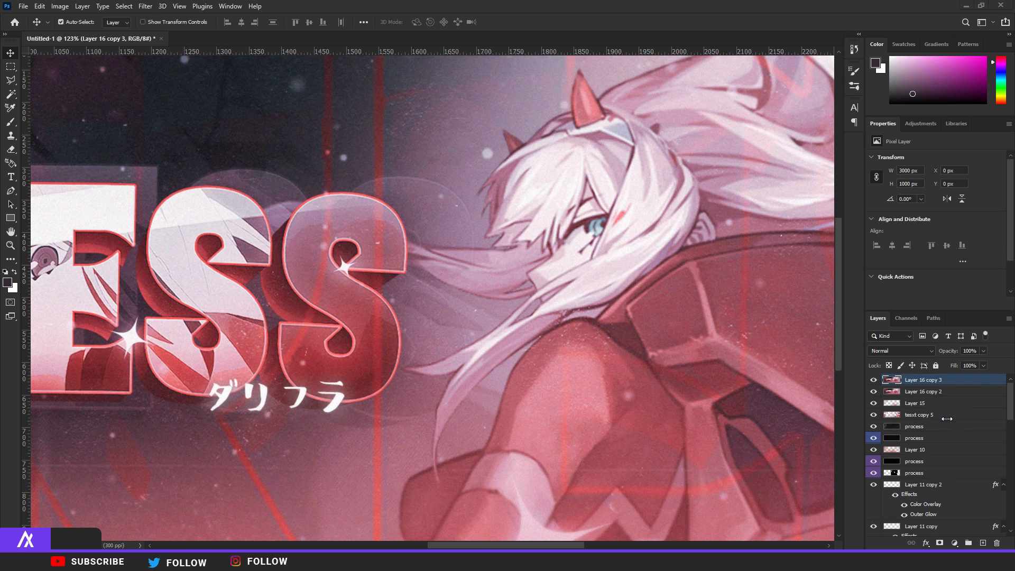
double_click(968, 390)
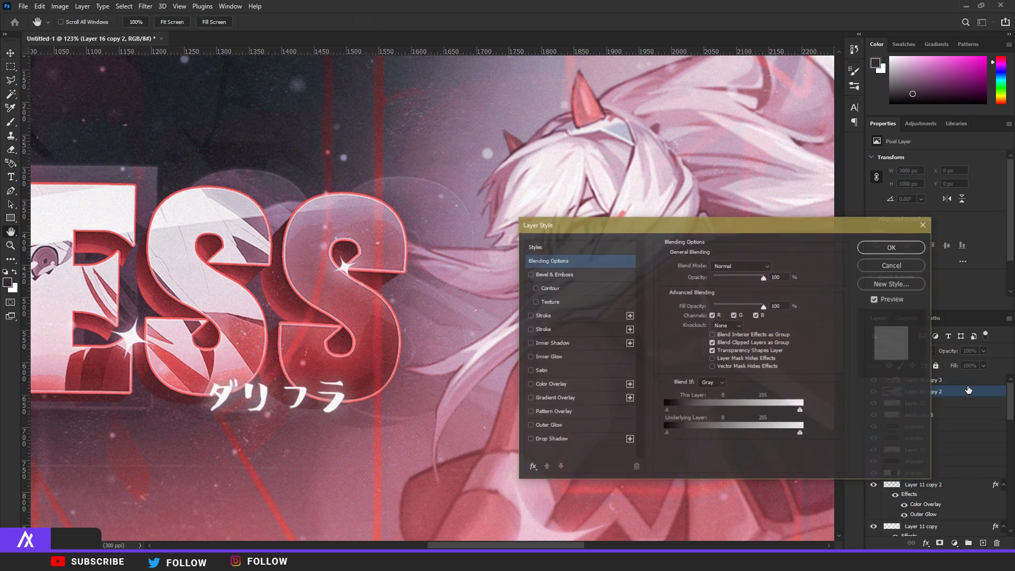
click(734, 315)
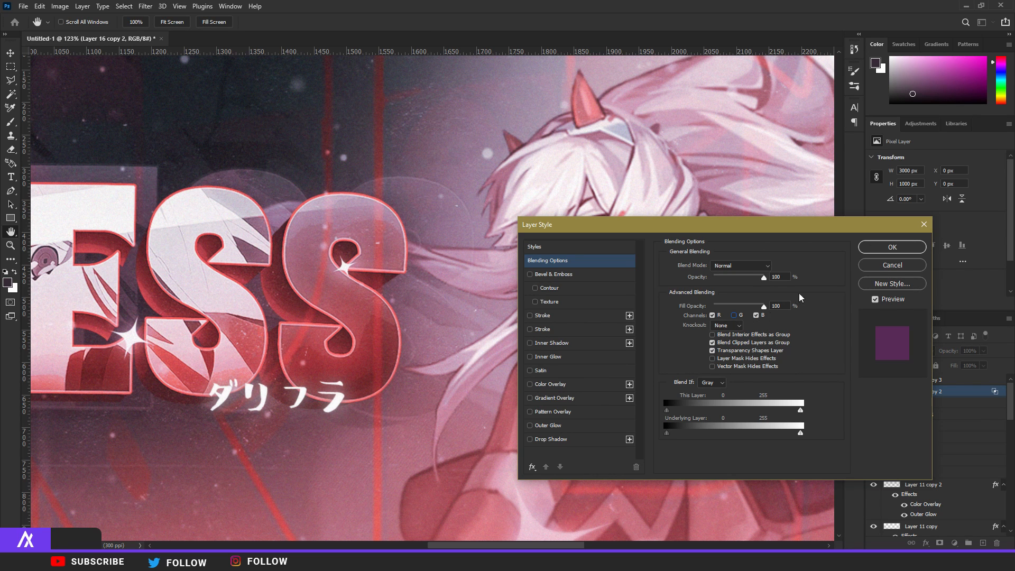
click(887, 246)
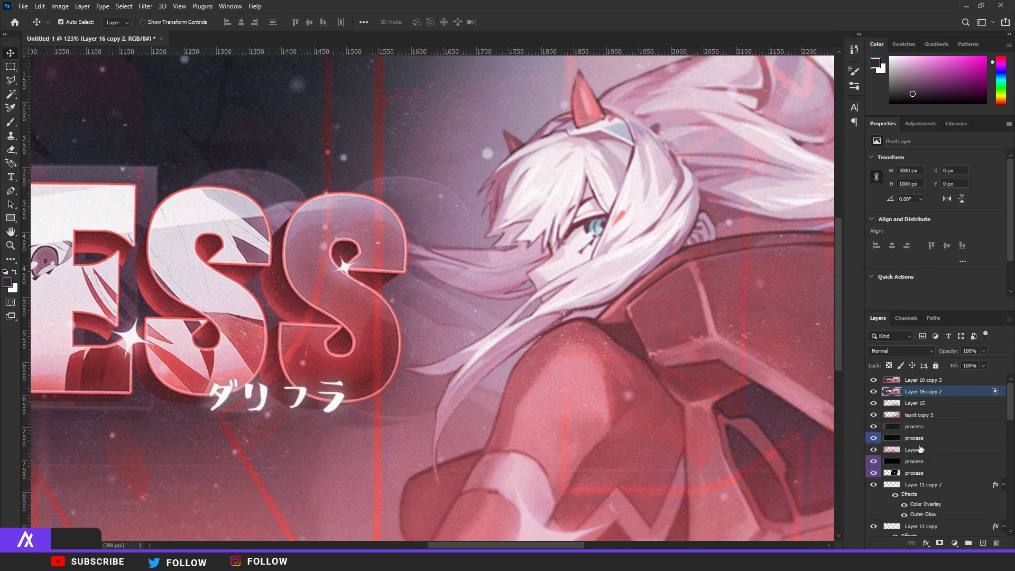
Turn off the green channel in the blending options of Layer 16 copy 3 and nudge the layer 2 px to the right
double_click(954, 380)
click(735, 315)
click(892, 247)
key(Right)
key(Right)
scroll(368, 286, down, 3)
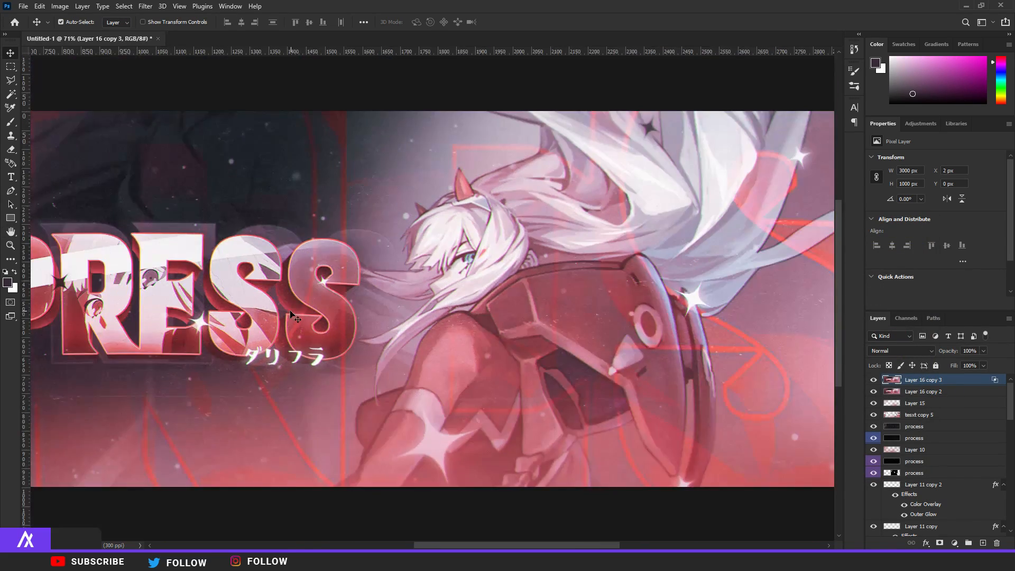
Nudge Layer 16 copy 3 back by 3 px to the left to adjust the colour fringing
scroll(323, 312, up, 5)
key(Left)
key(Left)
key(Left)
scroll(323, 312, down, 6)
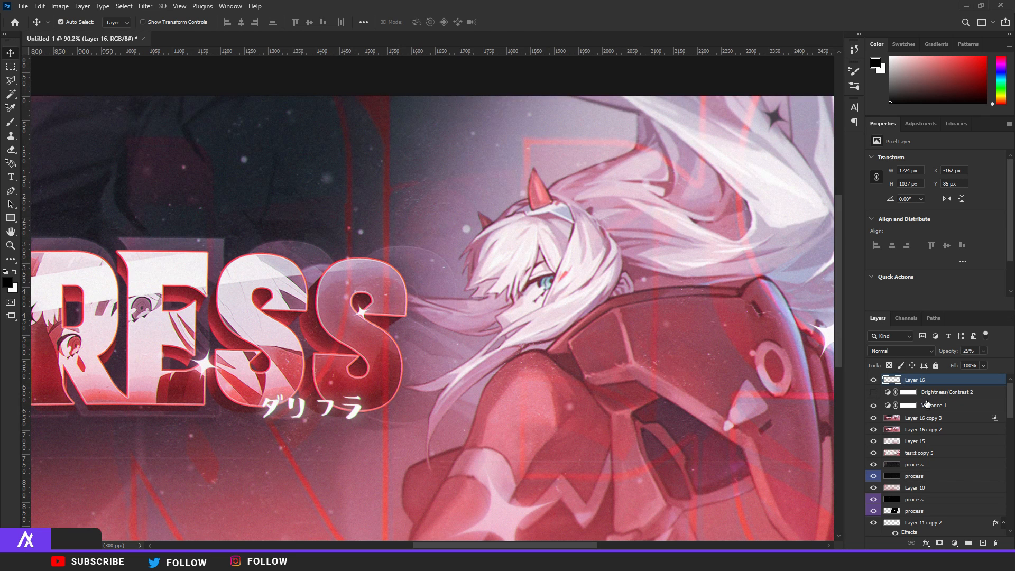
Merge the layers from Layer 16 down to Layer 16 copy 2 and duplicate the merged layer
shift+click(925, 430)
key(ctrl+e)
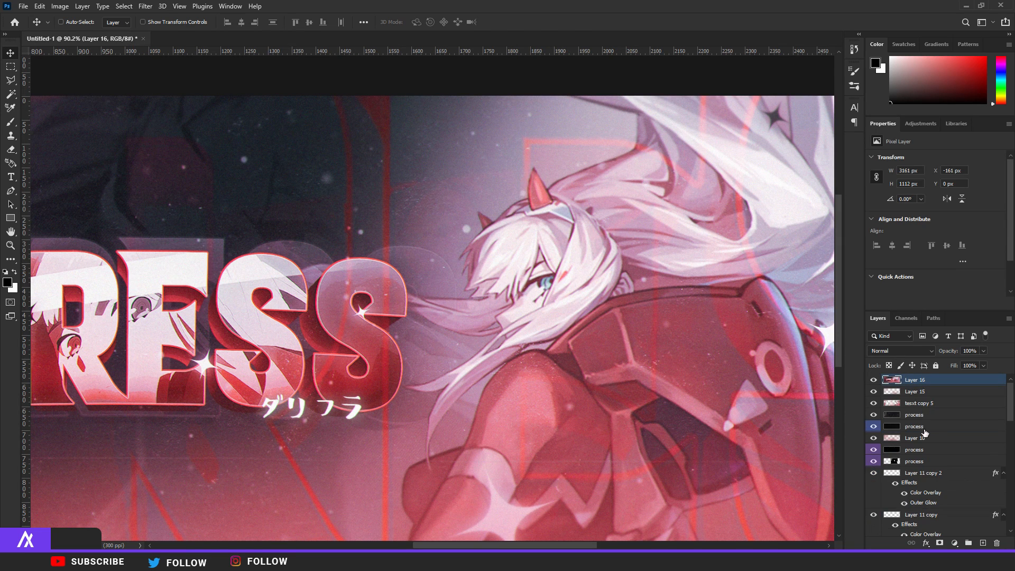
key(ctrl+j)
Apply the Paint Daubs filter to the duplicated layer with brush size 2, sharpness 3 and the Simple brush type
click(145, 6)
click(163, 65)
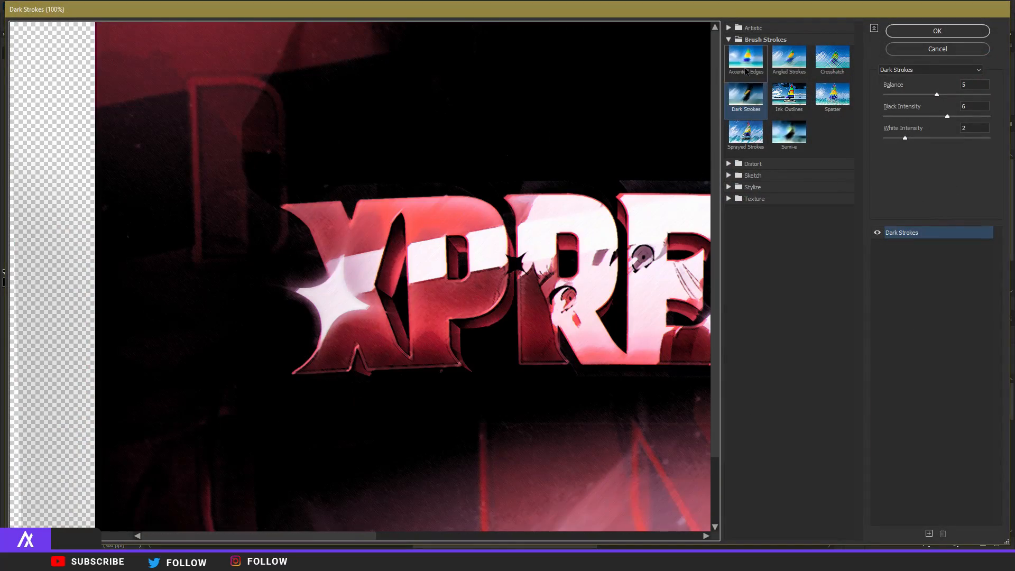
click(728, 28)
click(745, 120)
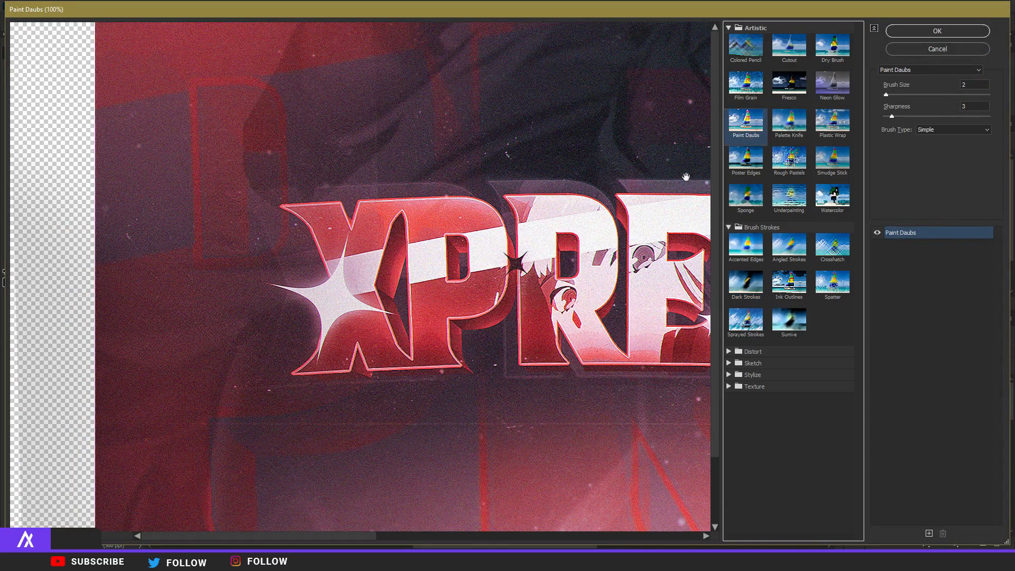
click(913, 36)
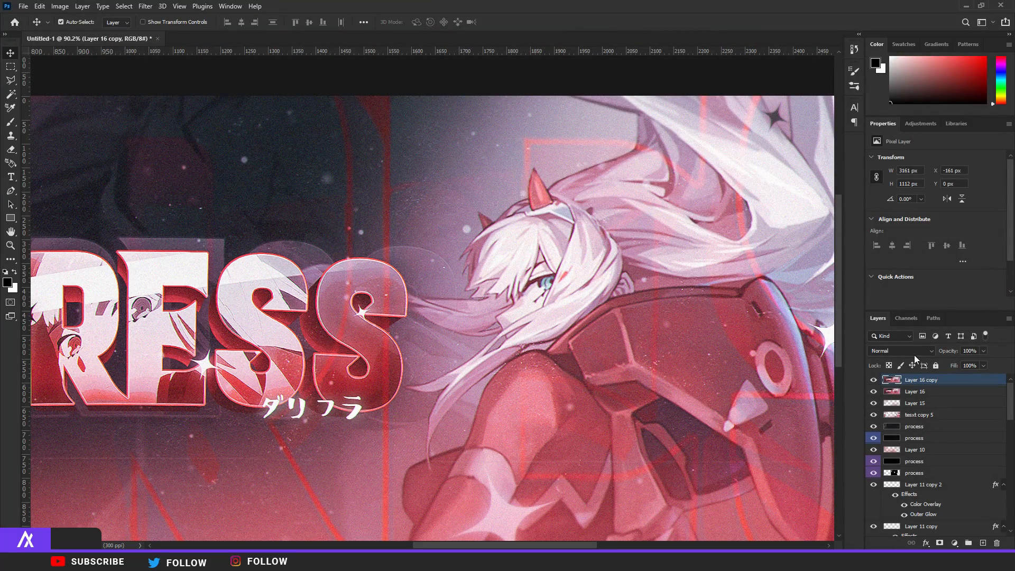